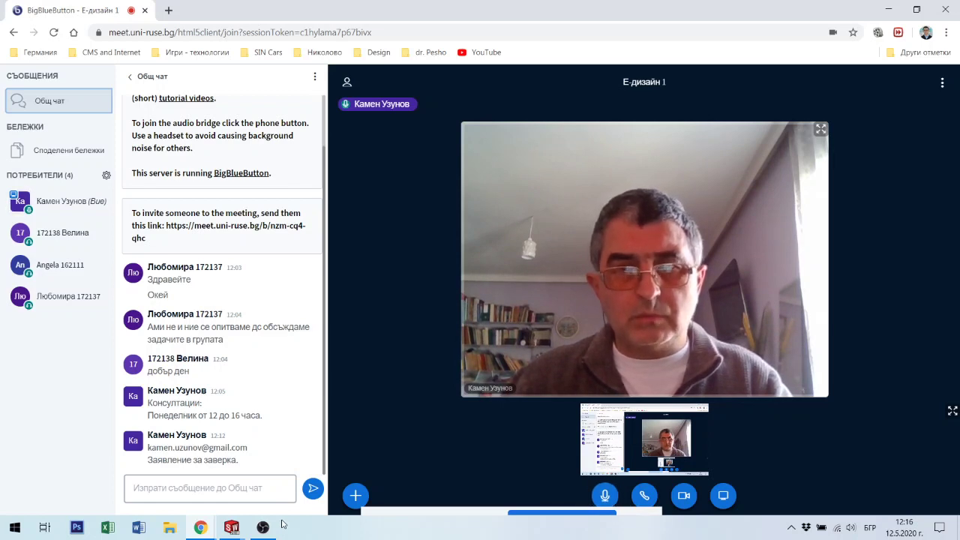
# Switch from the BigBlueButton meeting to the SOLIDWORKS window showing the empty Part1
pyautogui.hotkey('alt', 'Tab')
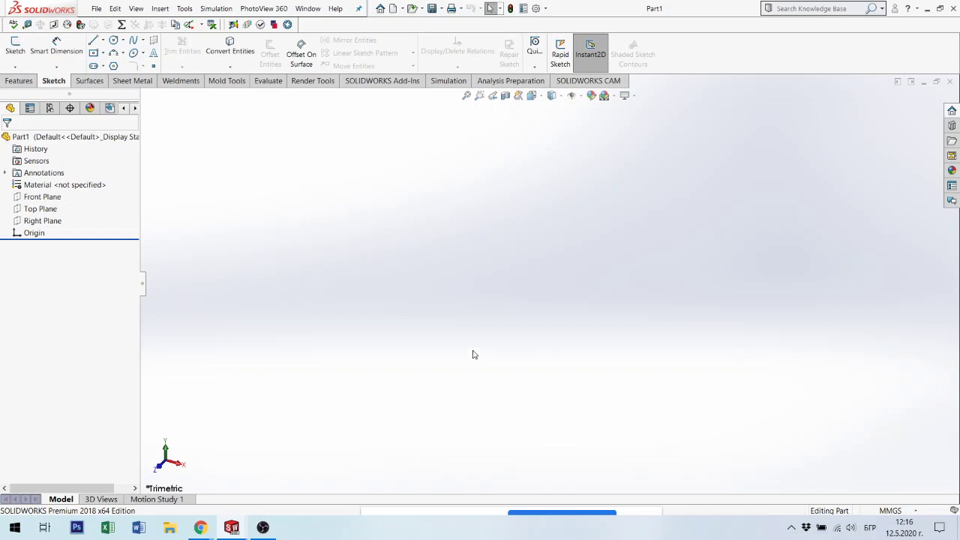
# Show the Simulation command set in the CommandManager for empty Part1
pyautogui.click(446, 81)
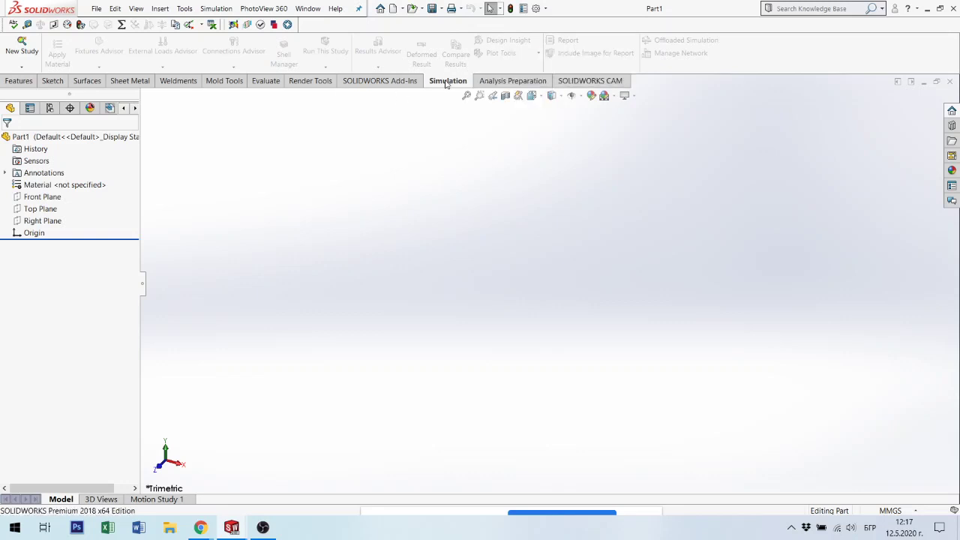
# Review the toolbar and tab lists, then open Tools > Add-Ins to check SOLIDWORKS Simulation
pyautogui.rightClick(767, 66)
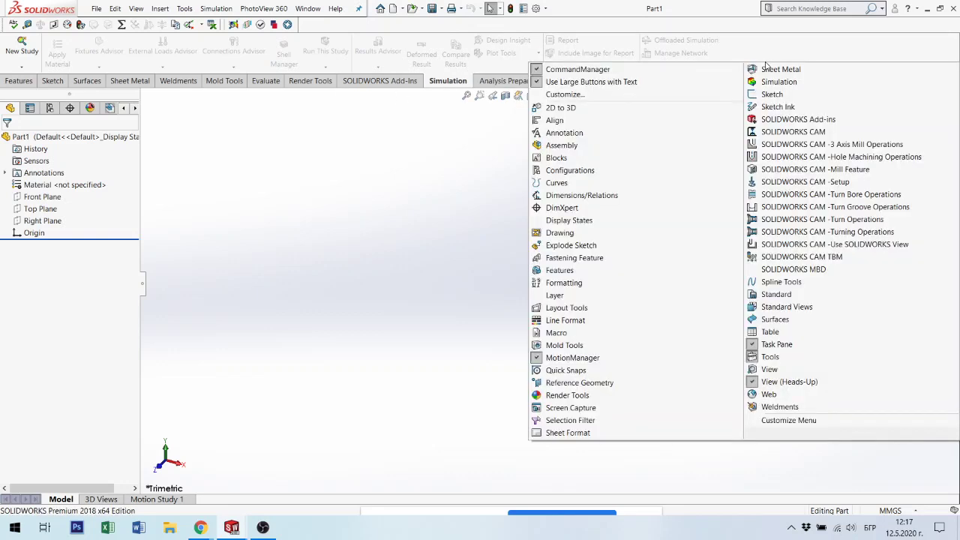
pyautogui.click(779, 59)
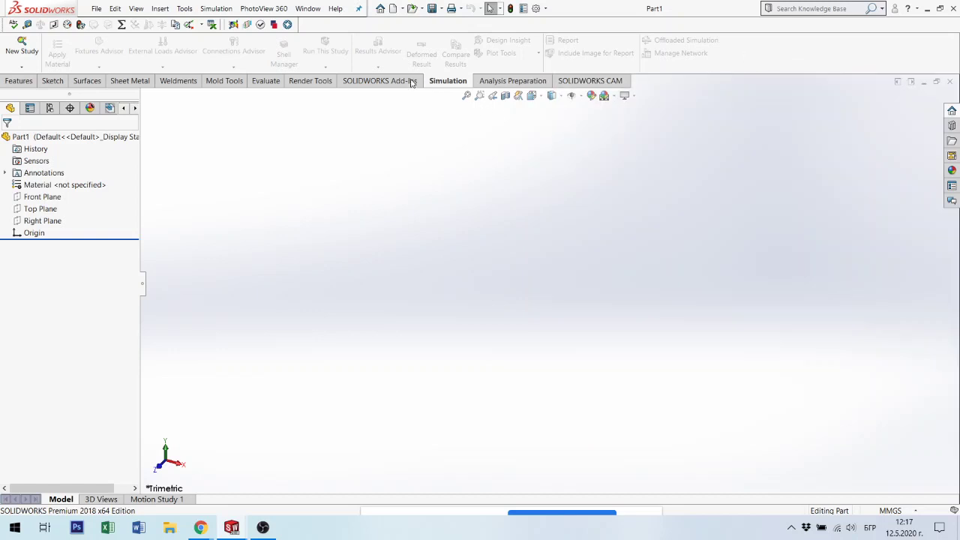
pyautogui.rightClick(382, 84)
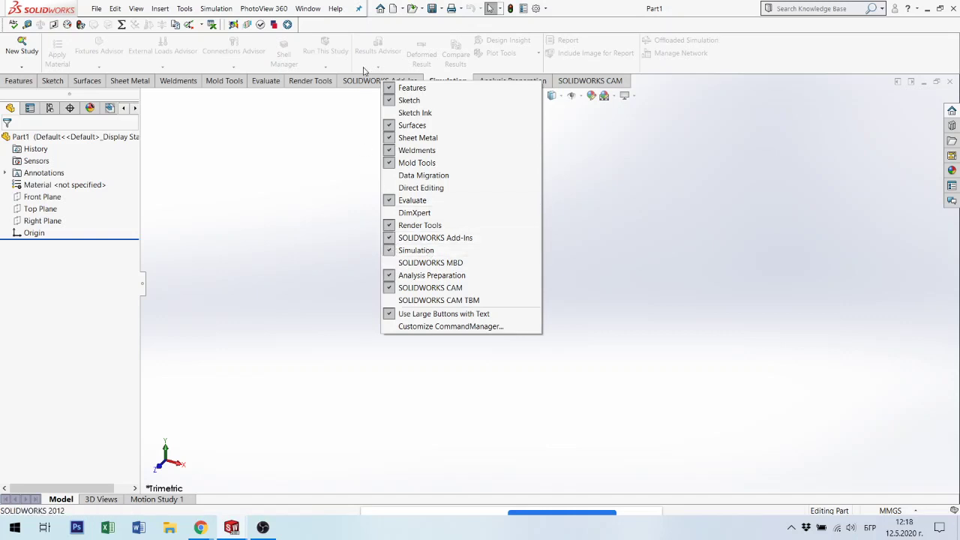
pyautogui.click(755, 60)
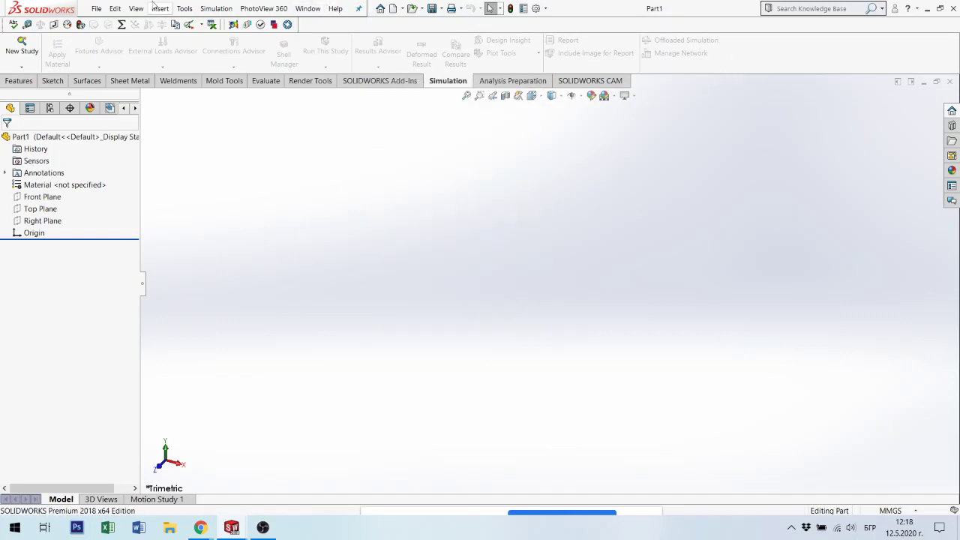
pyautogui.click(185, 8)
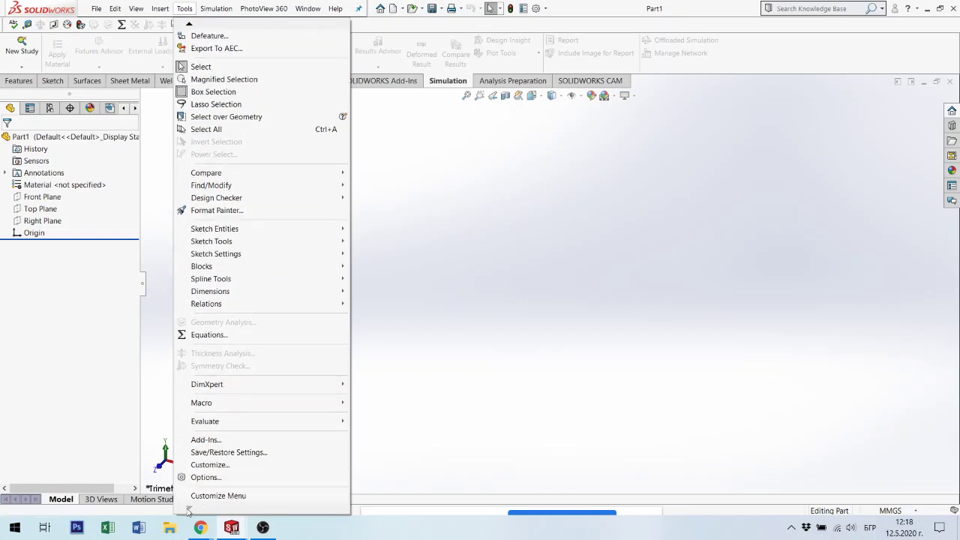
pyautogui.click(234, 441)
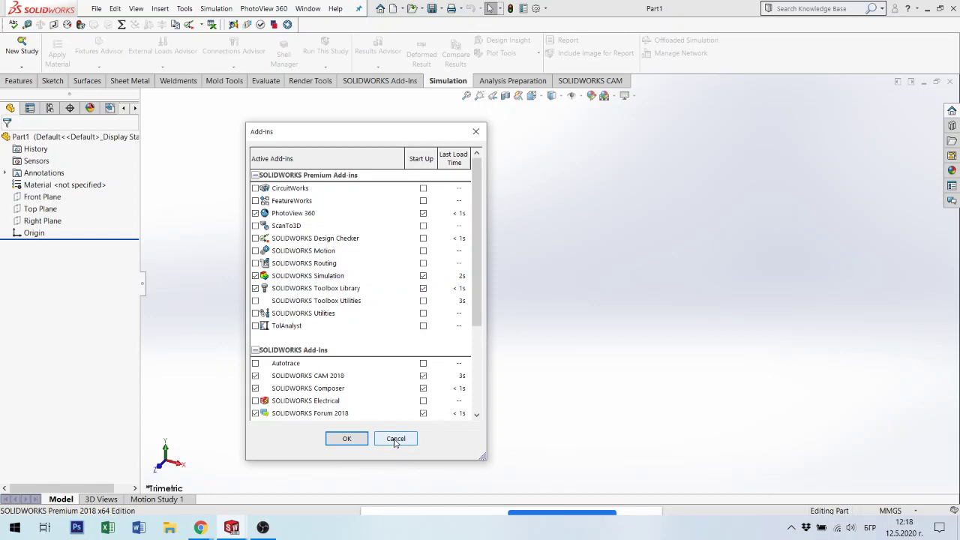
# Cancel the Add-Ins dialog, leaving all add-in settings unchanged
pyautogui.click(394, 439)
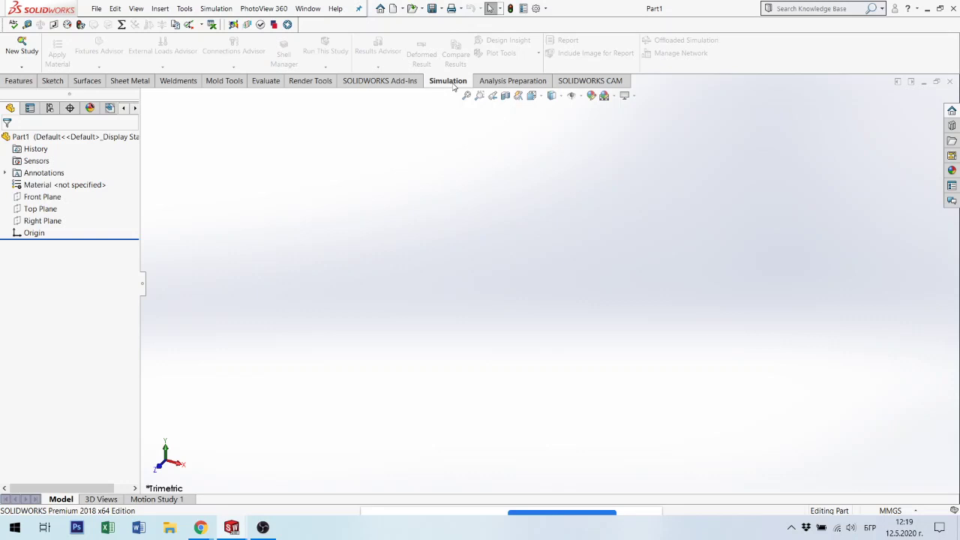
# Start a sketch on the Top Plane and draw a line leftwards from the origin
pyautogui.click(45, 210)
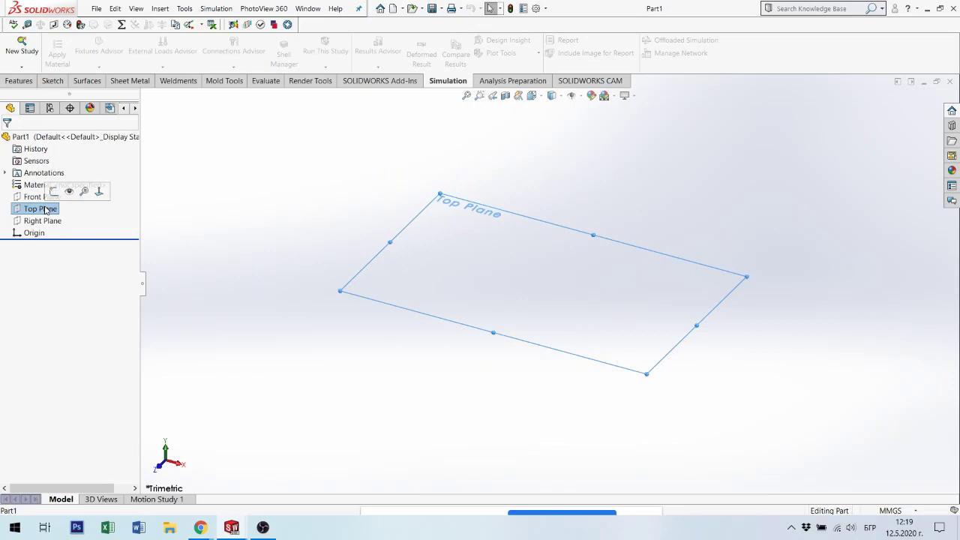
pyautogui.click(50, 192)
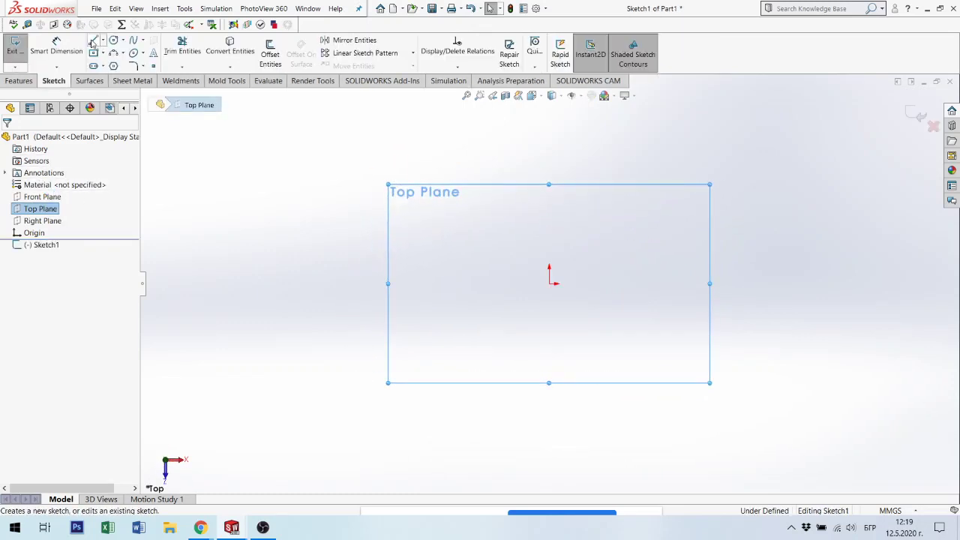
pyautogui.click(92, 43)
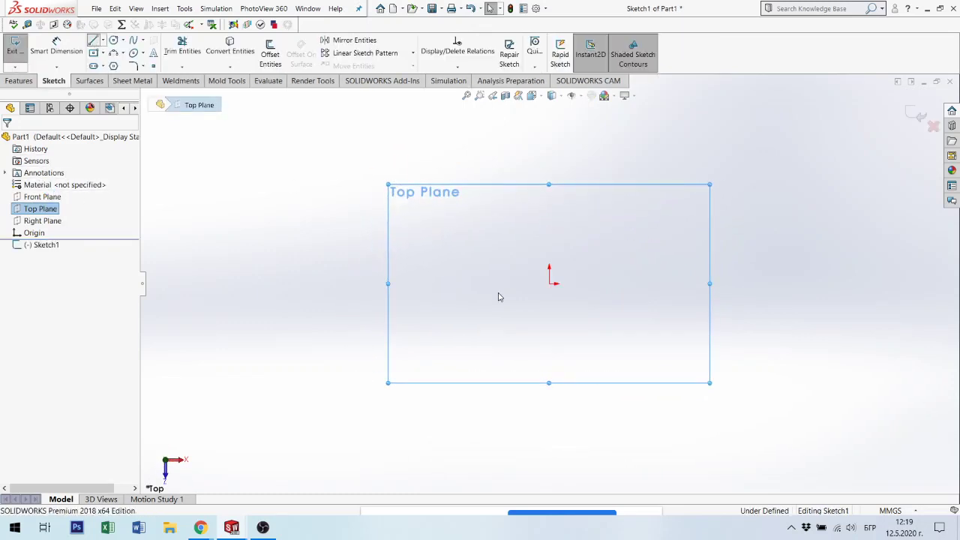
pyautogui.click(537, 289)
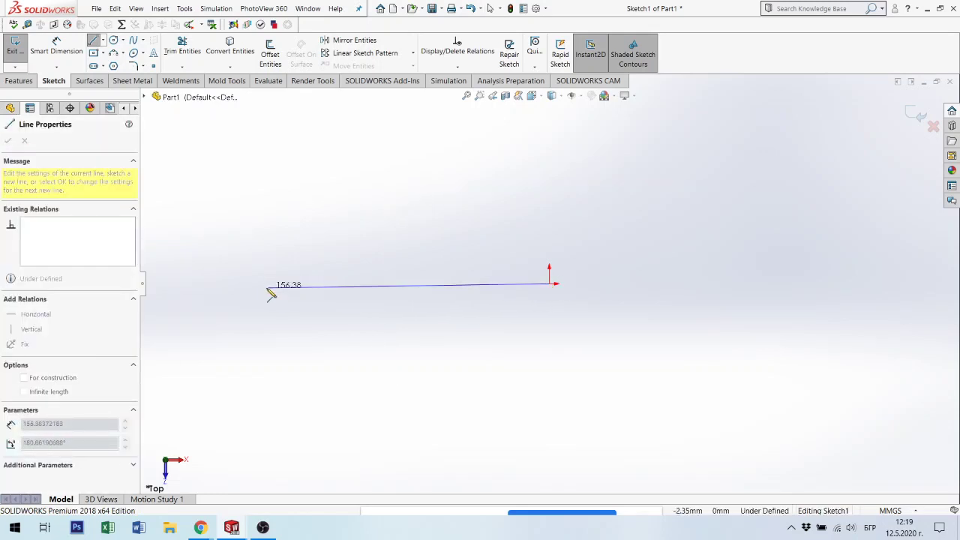
pyautogui.click(267, 289)
pyautogui.press('Escape')
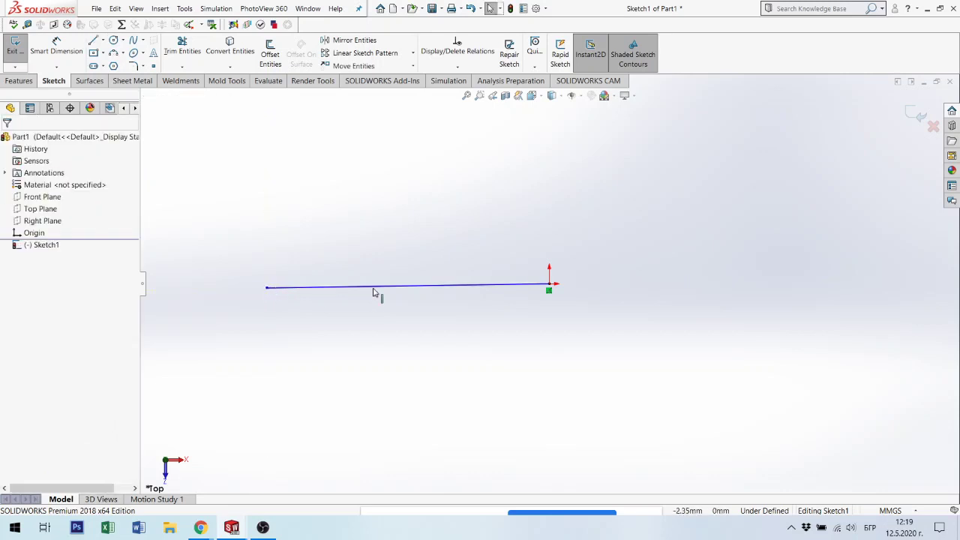
# Make the line horizontal and place a length dimension above it
pyautogui.click(420, 285)
pyautogui.click(402, 255)
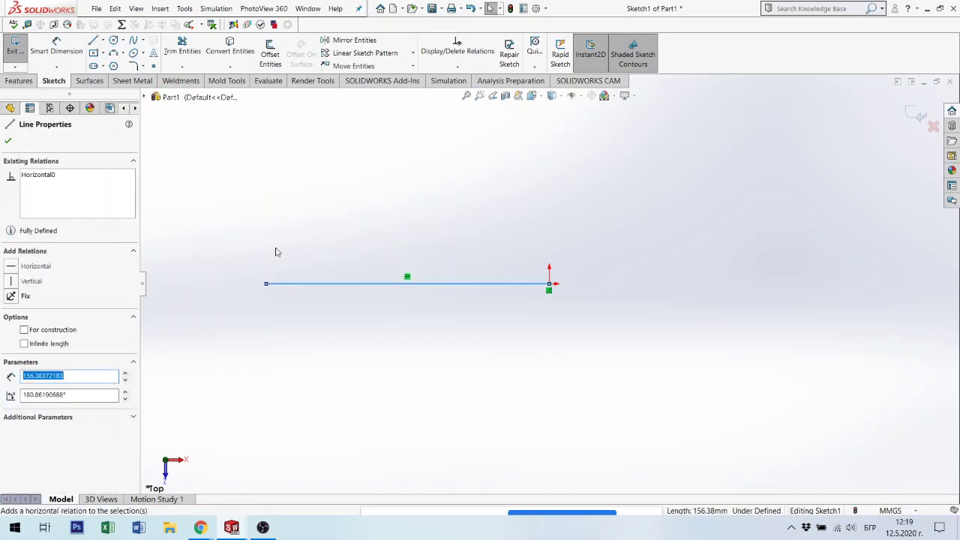
pyautogui.click(84, 54)
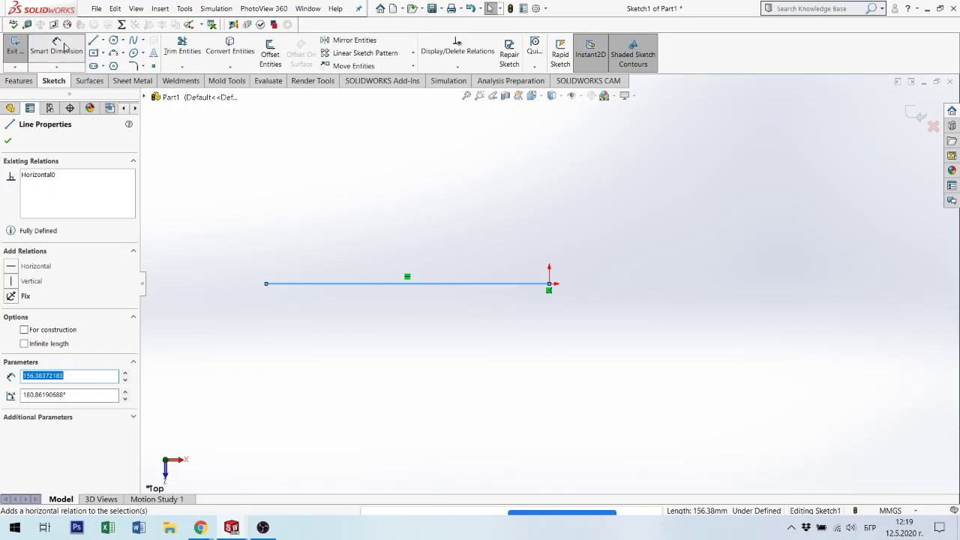
pyautogui.click(388, 236)
pyautogui.click(388, 235)
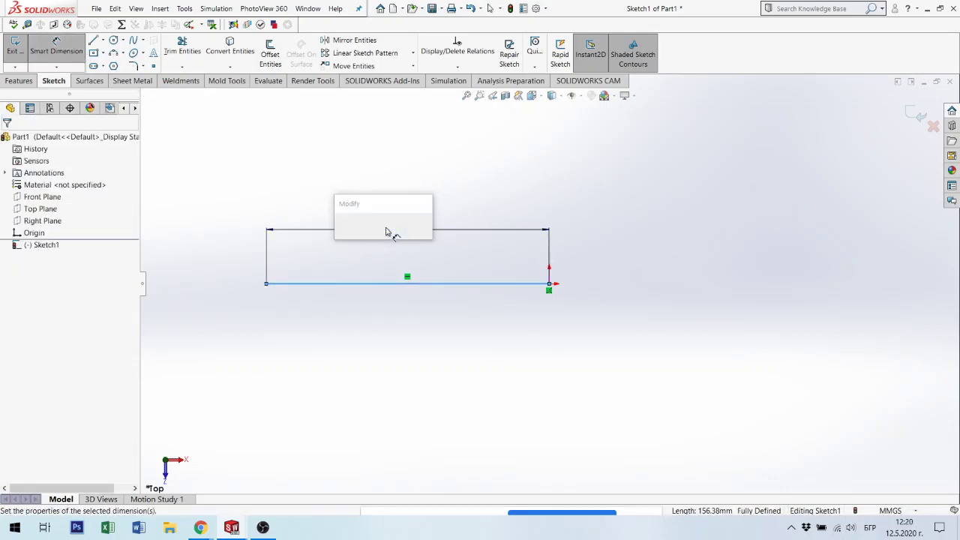
# Set the line length to 1000 mm and exit Sketch1
pyautogui.write('1000')
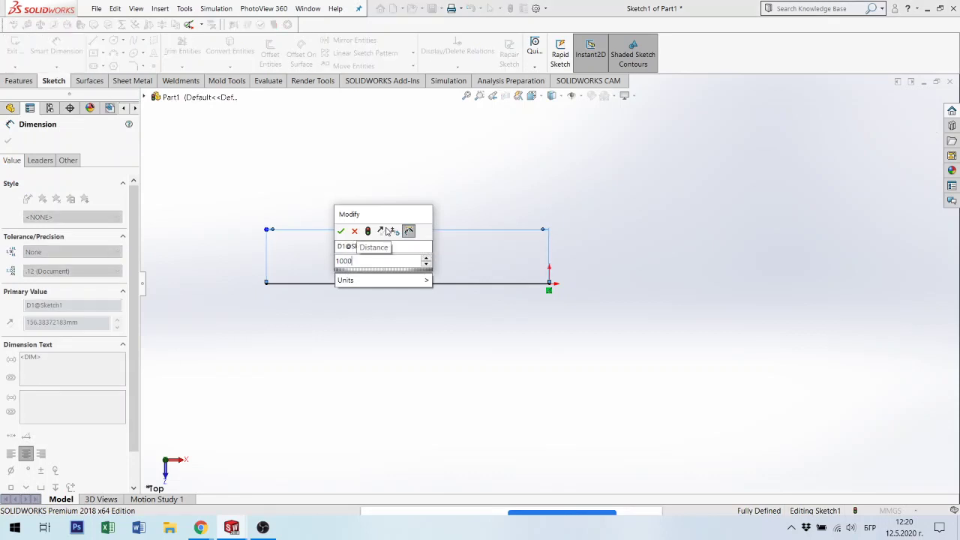
pyautogui.press('Return')
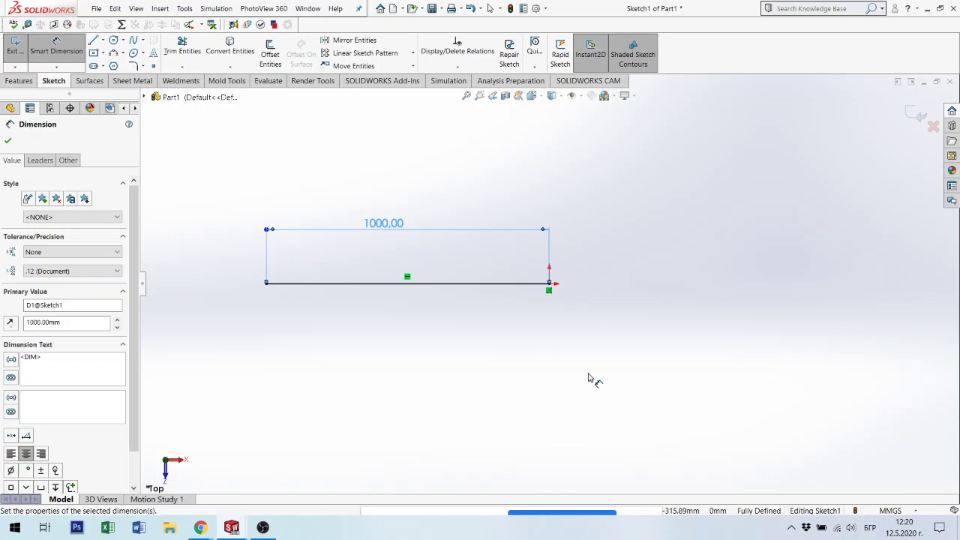
pyautogui.click(7, 141)
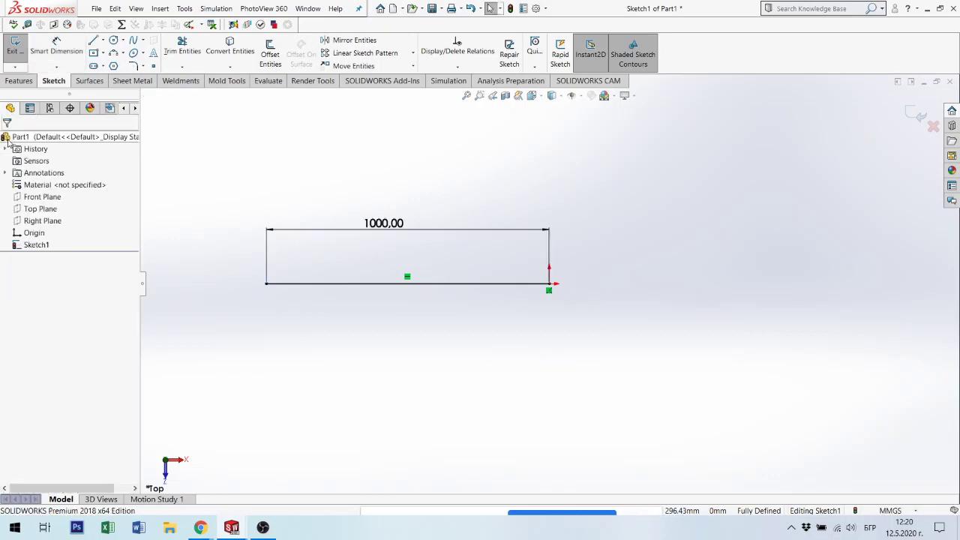
pyautogui.click(918, 114)
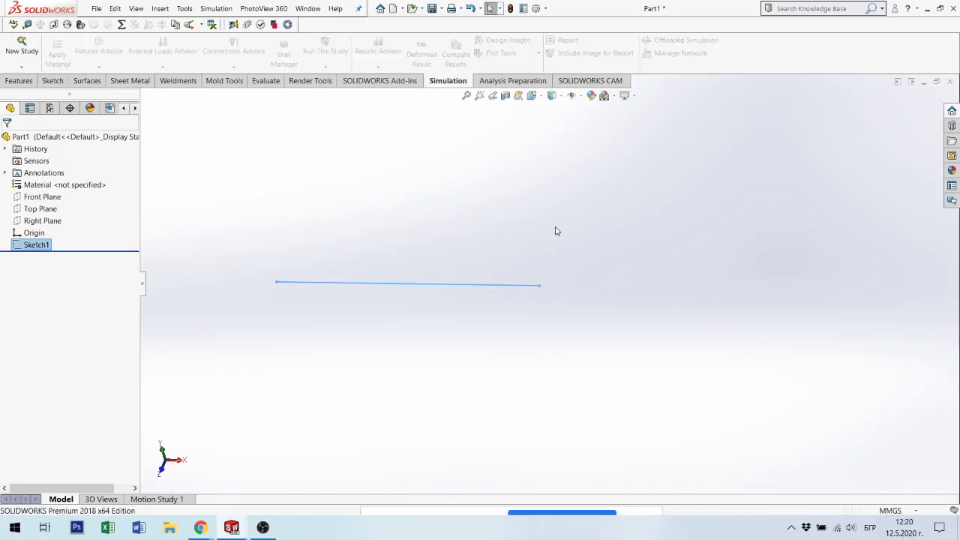
# Start a Weldments Structural Member set to iso standard, sb beam type, size 80 x 6
pyautogui.click(183, 84)
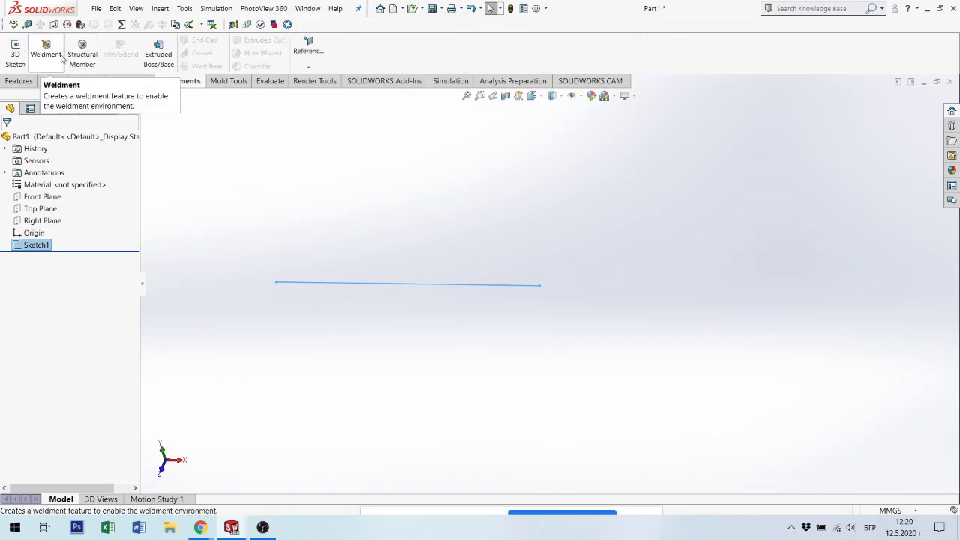
pyautogui.click(83, 59)
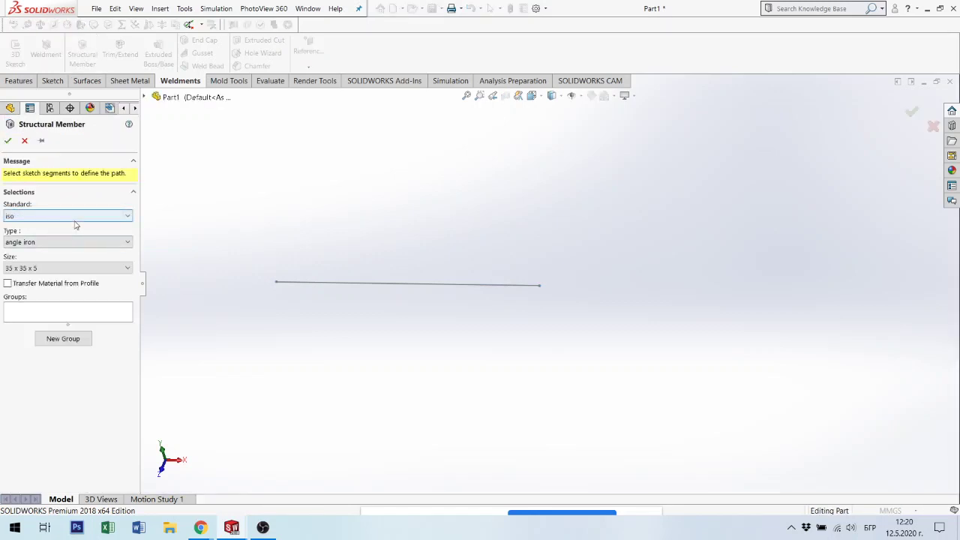
pyautogui.click(74, 245)
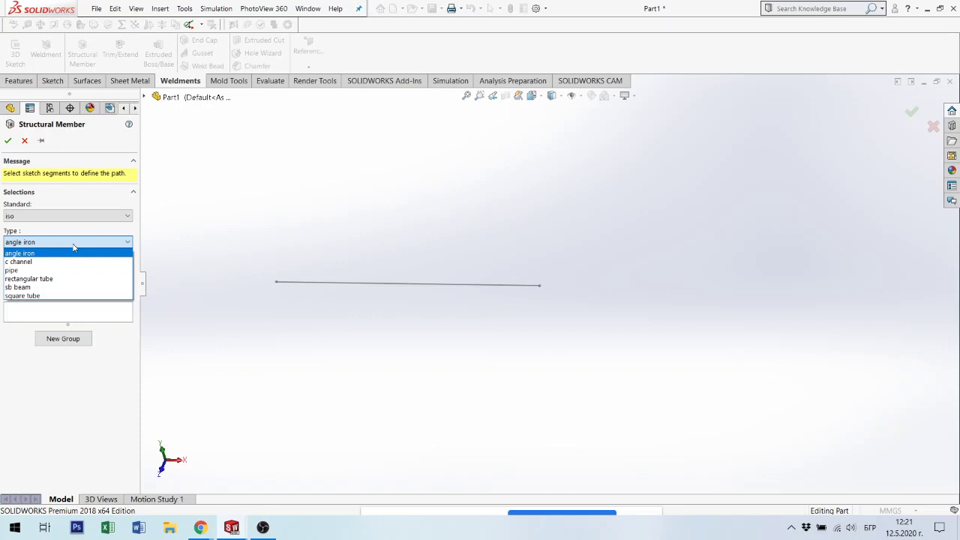
pyautogui.click(65, 288)
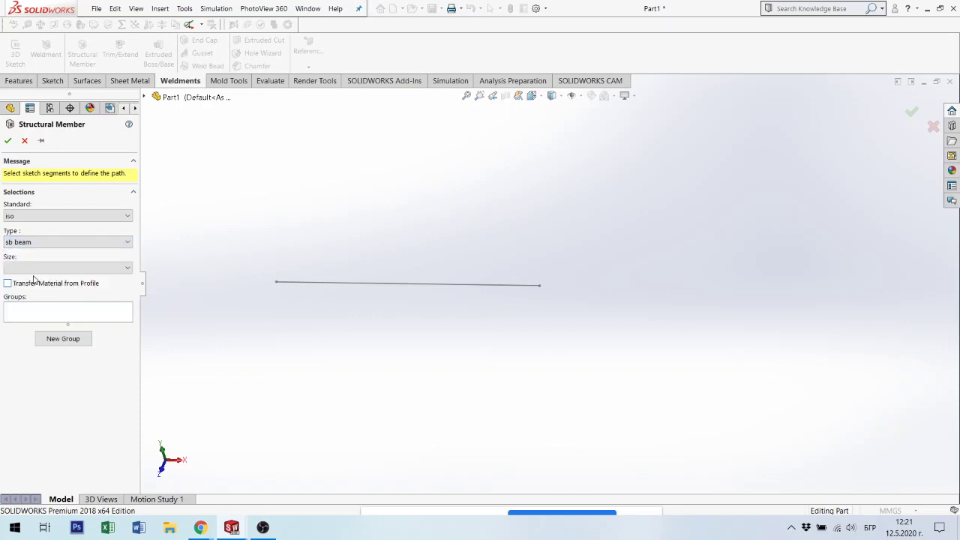
pyautogui.click(128, 270)
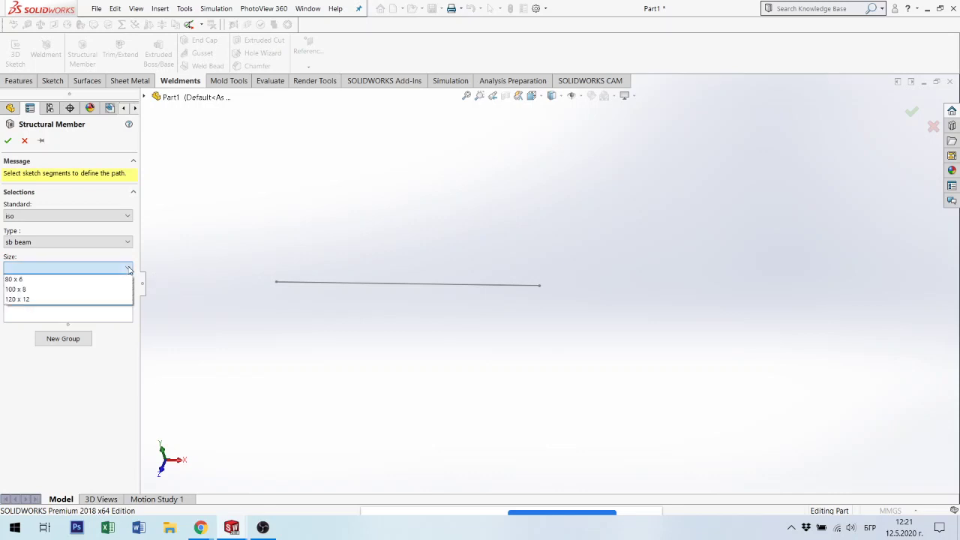
pyautogui.click(58, 284)
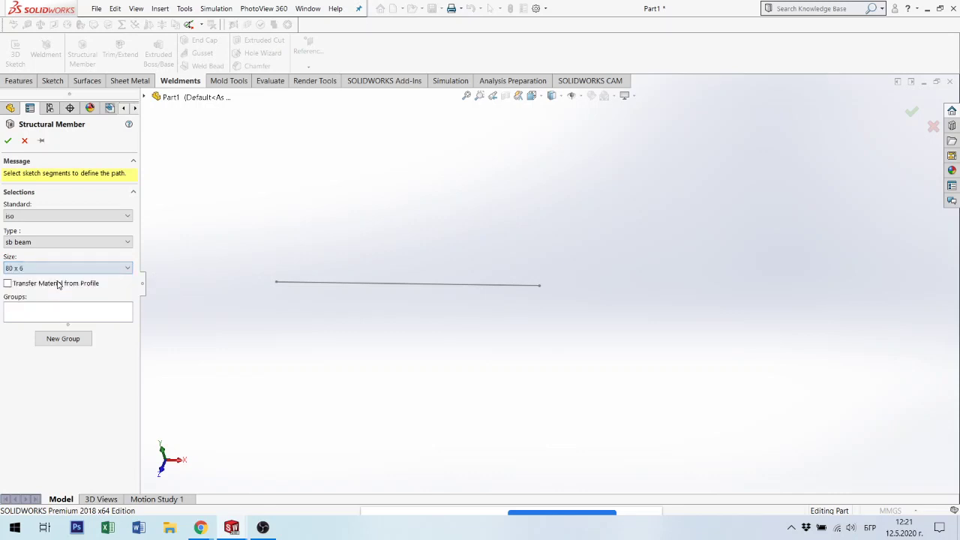
# Use the 1000 mm sketch line as the path and accept the Sb beam 80 X 6 member
pyautogui.click(308, 282)
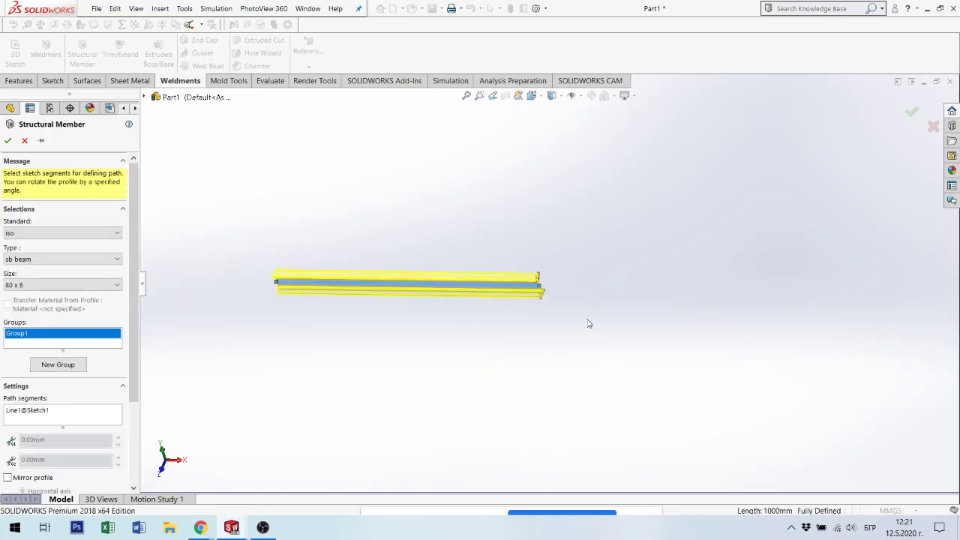
pyautogui.moveTo(572, 274); pyautogui.dragTo(568, 297, button='middle')
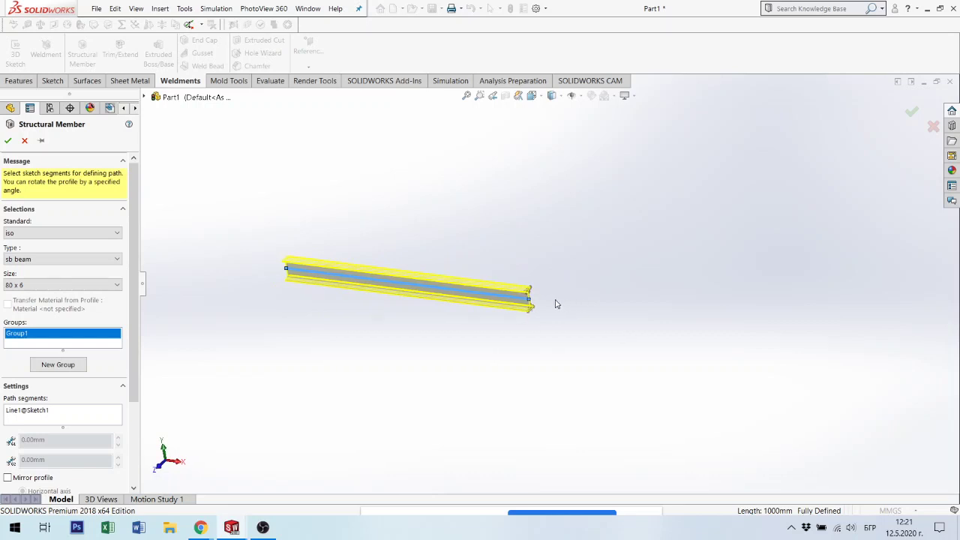
pyautogui.scroll(-3, 555, 302)
pyautogui.scroll(-2, 522, 294)
pyautogui.scroll(2, 547, 307)
pyautogui.scroll(-2, 525, 317)
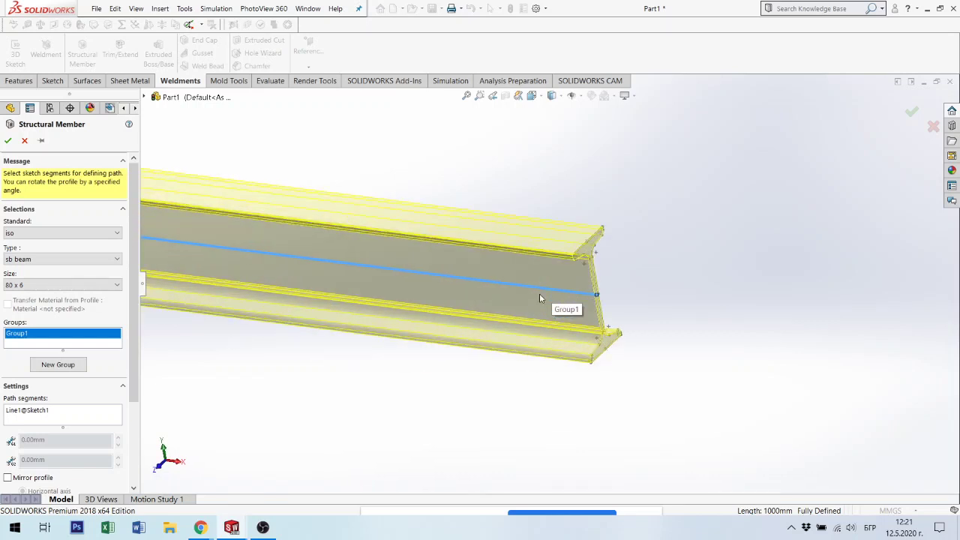
pyautogui.scroll(-2, 540, 300)
pyautogui.scroll(2, 572, 291)
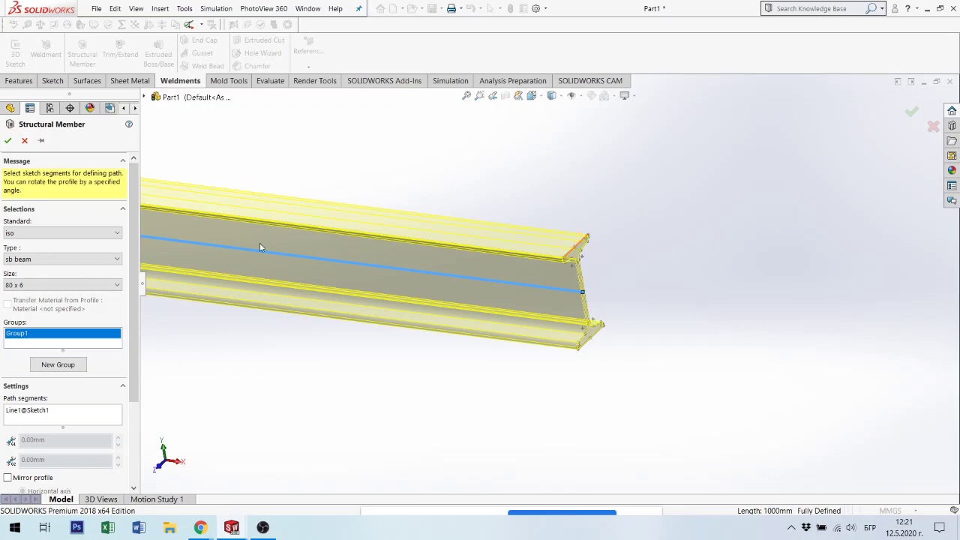
pyautogui.click(9, 143)
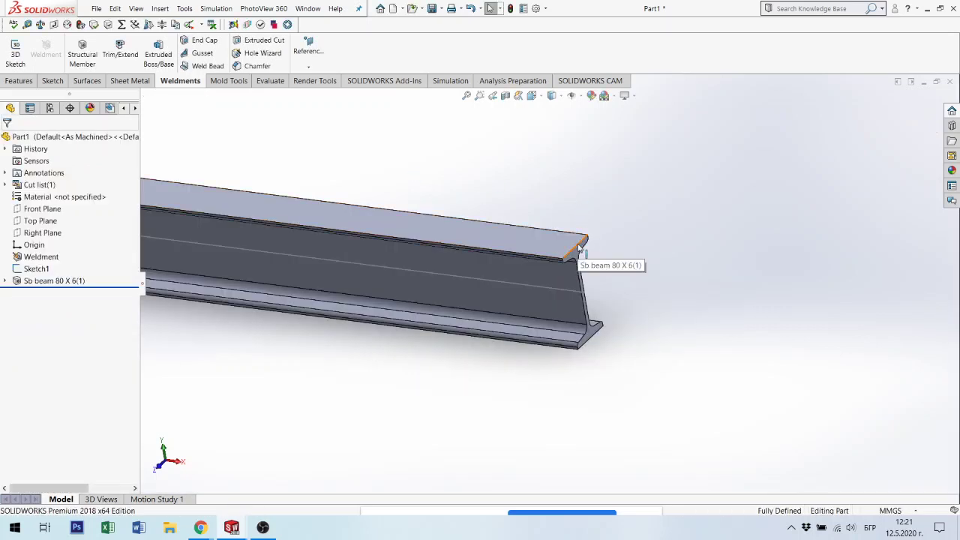
# Measure the 40 mm flange end edge and the 80 mm gap between flange edges
pyautogui.click(579, 247)
pyautogui.press('m')
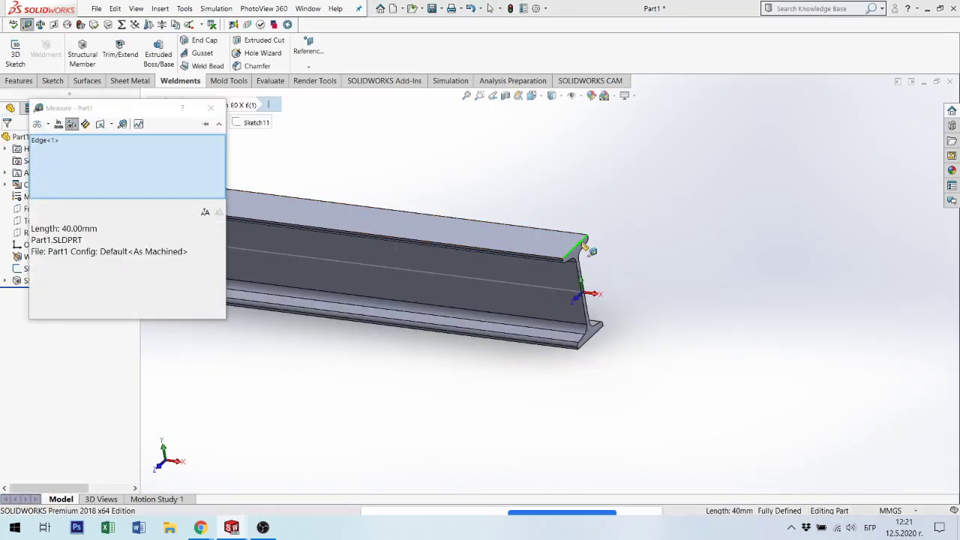
pyautogui.click(210, 107)
pyautogui.scroll(-2, 593, 285)
pyautogui.scroll(-2, 598, 289)
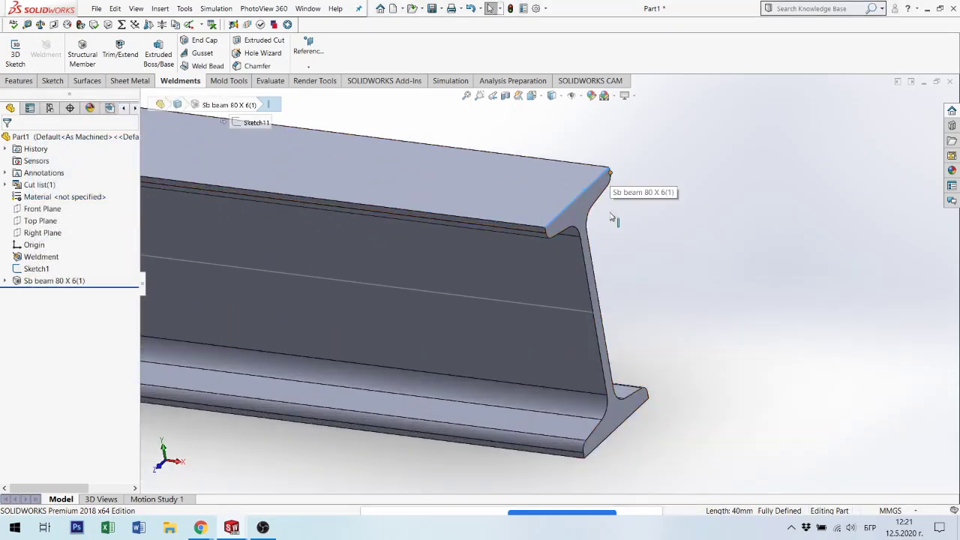
pyautogui.click(644, 405)
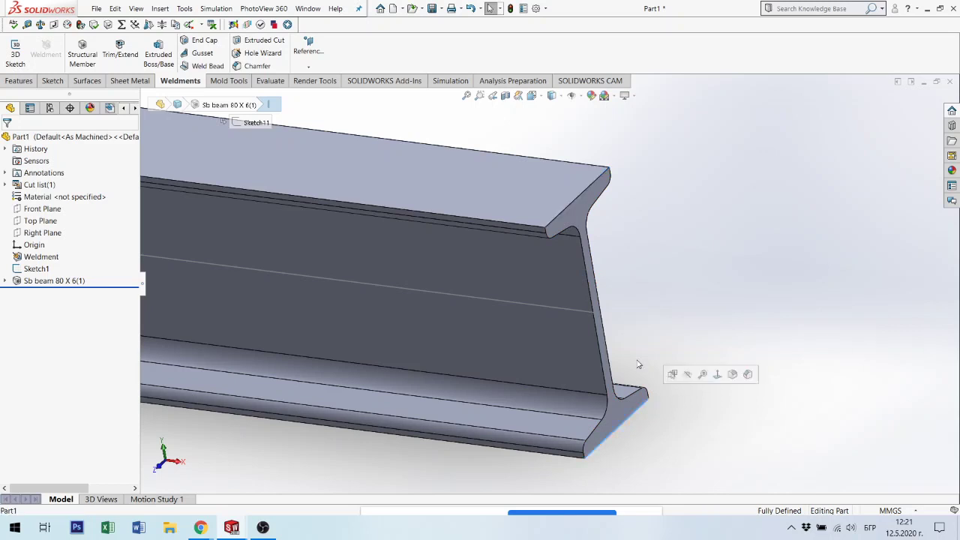
pyautogui.keyDown('ctrl'); pyautogui.click(585, 192); pyautogui.keyUp('ctrl')
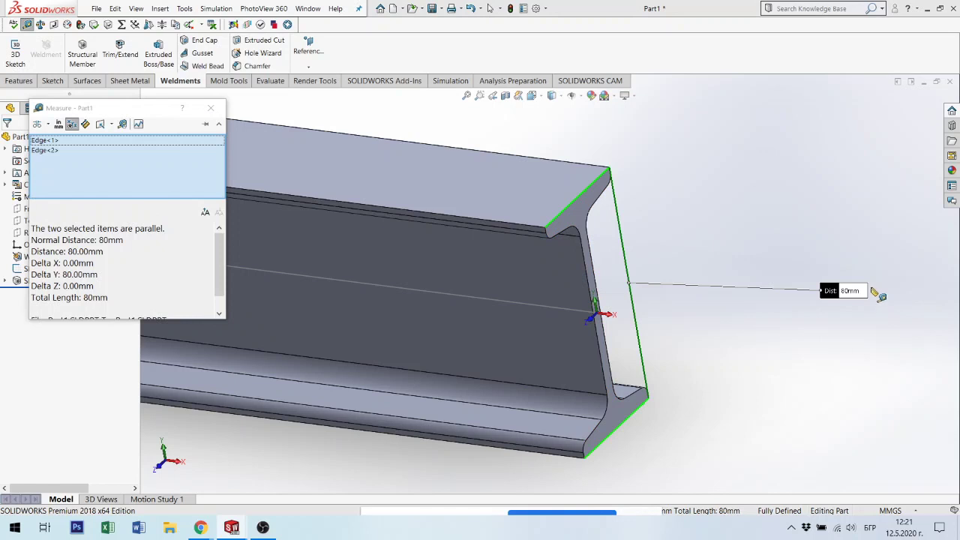
# Close the measurement results and hide Sketch1 with its 1000.00 dimension
pyautogui.click(211, 108)
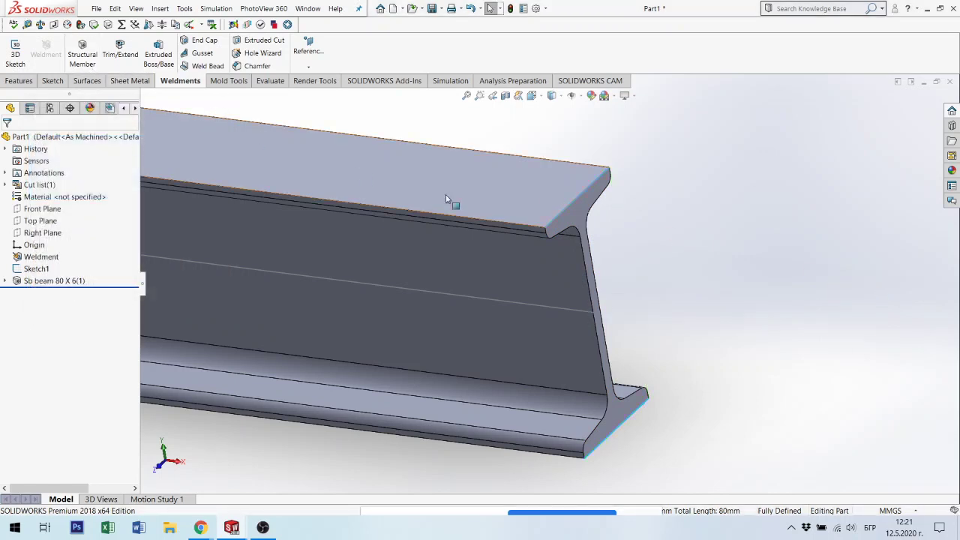
pyautogui.scroll(3, 546, 263)
pyautogui.scroll(3, 357, 300)
pyautogui.scroll(2, 278, 268)
pyautogui.scroll(2, 285, 267)
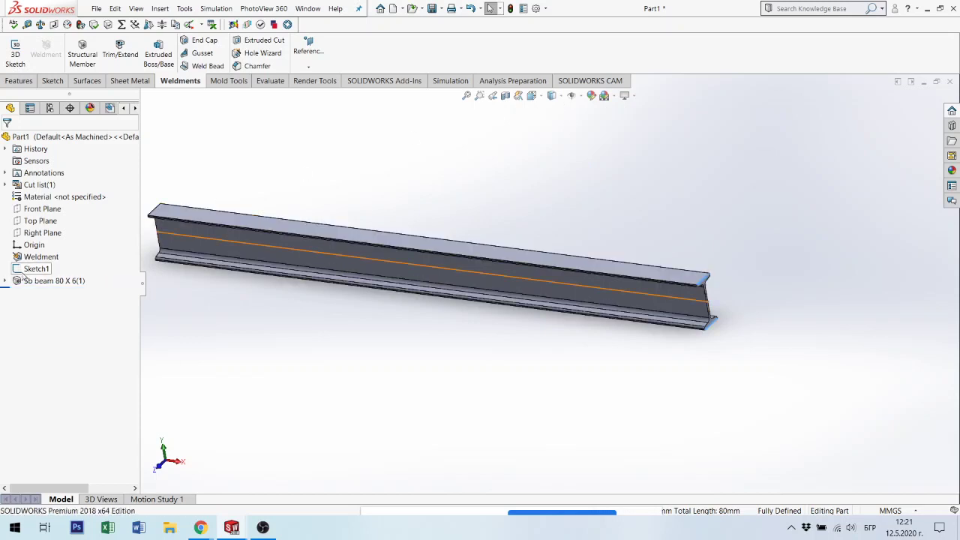
pyautogui.click(30, 268)
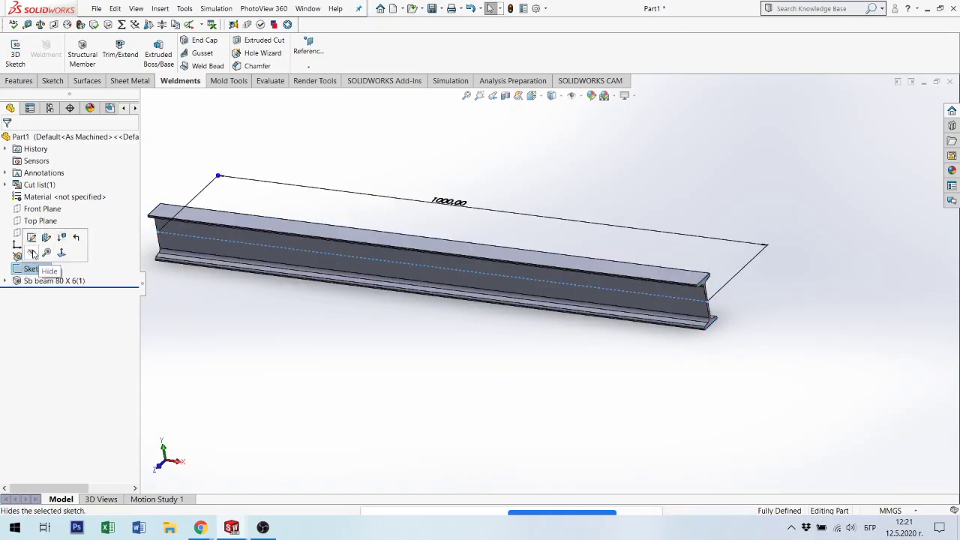
pyautogui.click(44, 253)
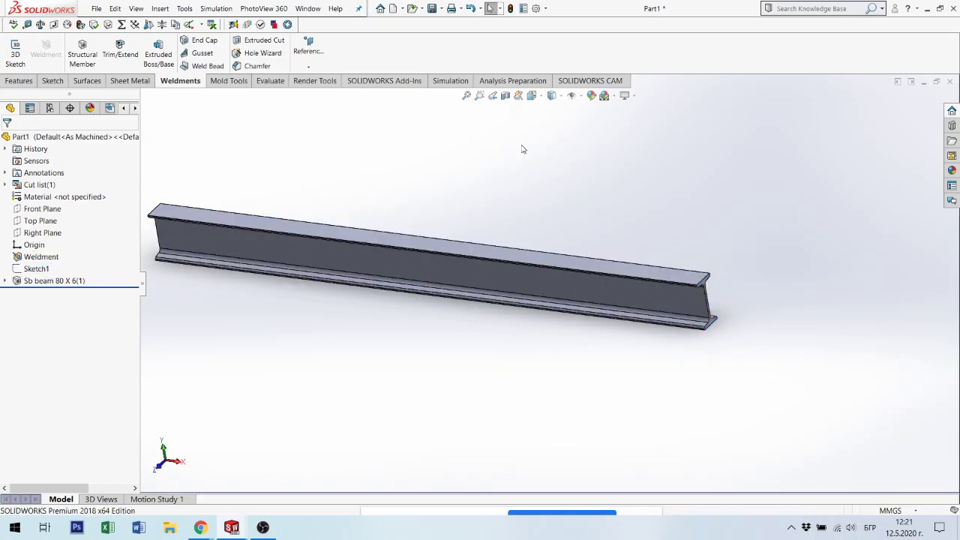
# Assign Plain Carbon Steel as the part's material
pyautogui.click(97, 198)
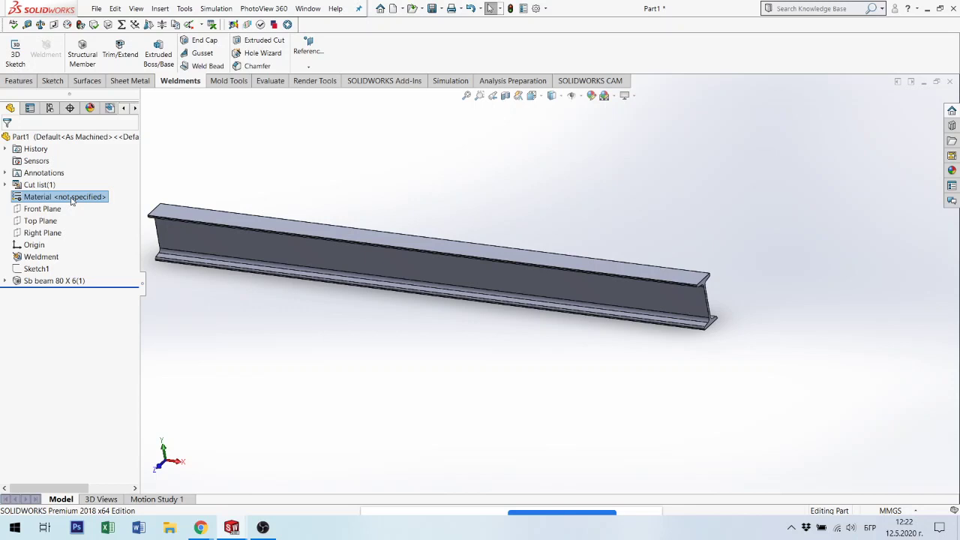
pyautogui.rightClick(72, 199)
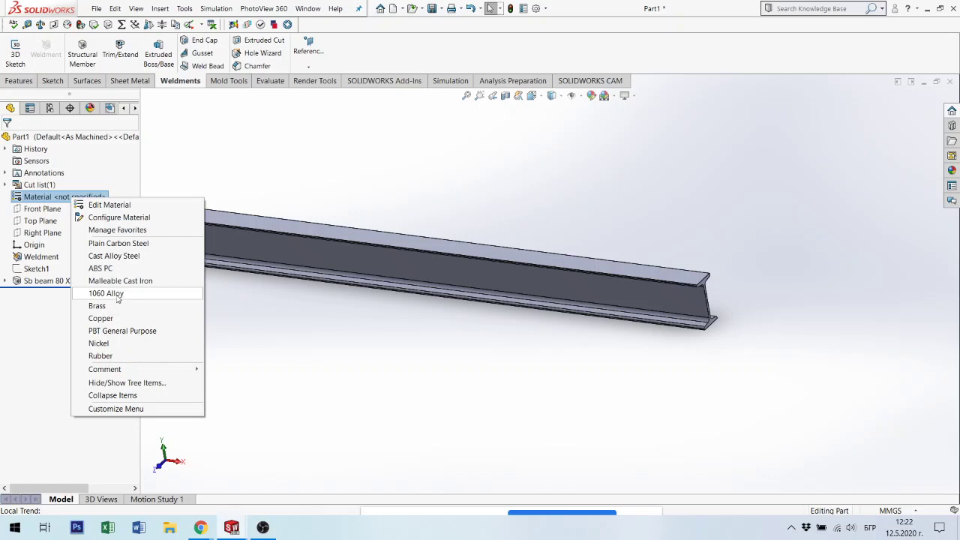
pyautogui.click(120, 244)
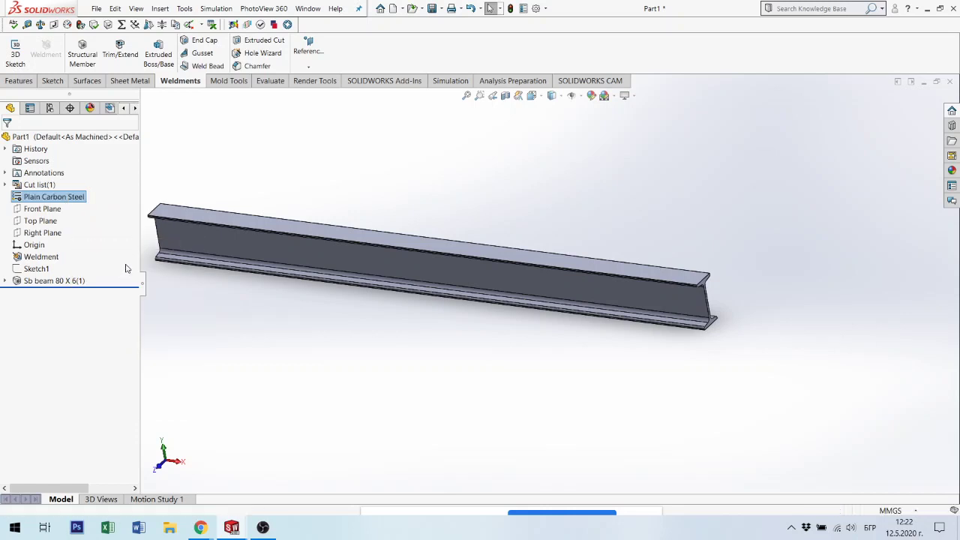
pyautogui.moveTo(560, 297); pyautogui.dragTo(543, 313, button='middle')
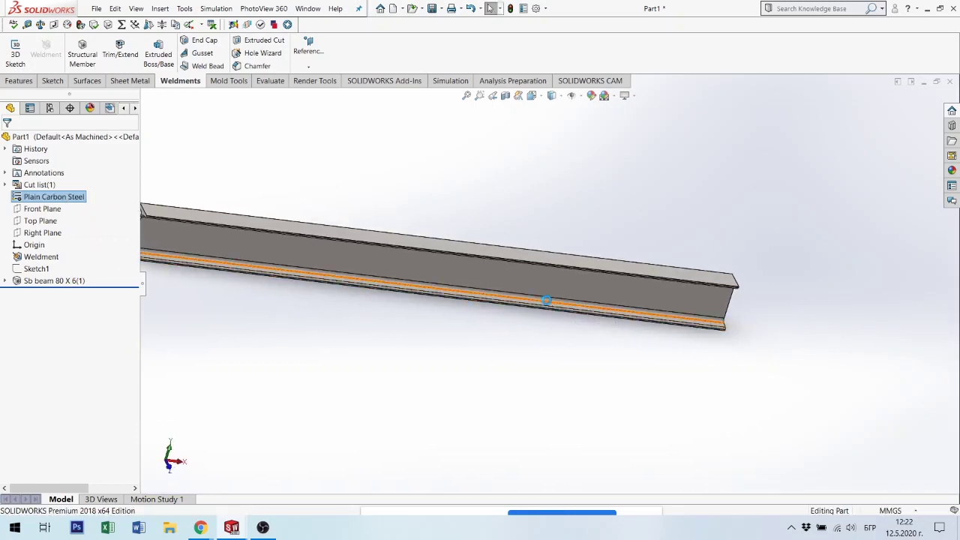
# Save the part as 'Симулация на греда' in a newly created 'Симулации' folder under E-design 1 - 2020
pyautogui.hotkey('ctrl', 's')
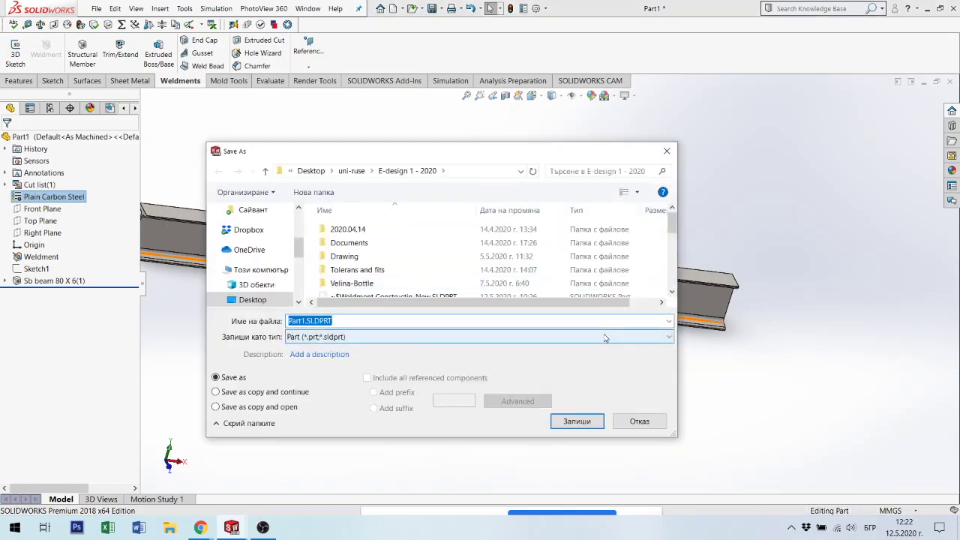
pyautogui.write('C')
pyautogui.write('имулация на г')
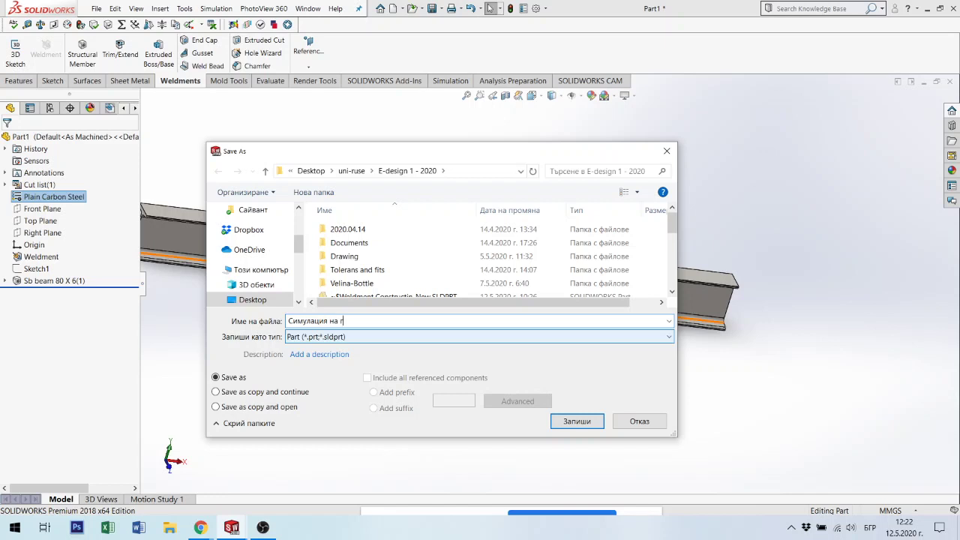
pyautogui.write('да')
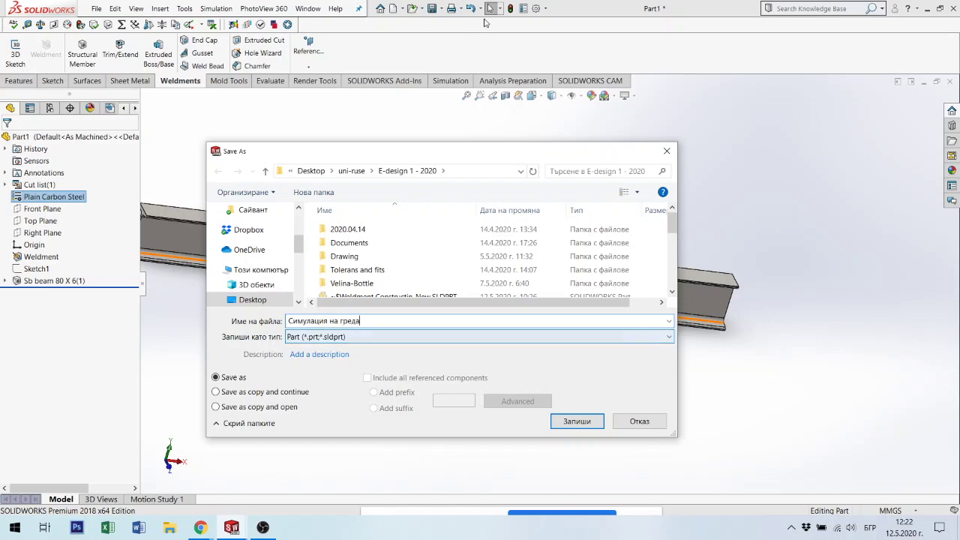
pyautogui.click(326, 192)
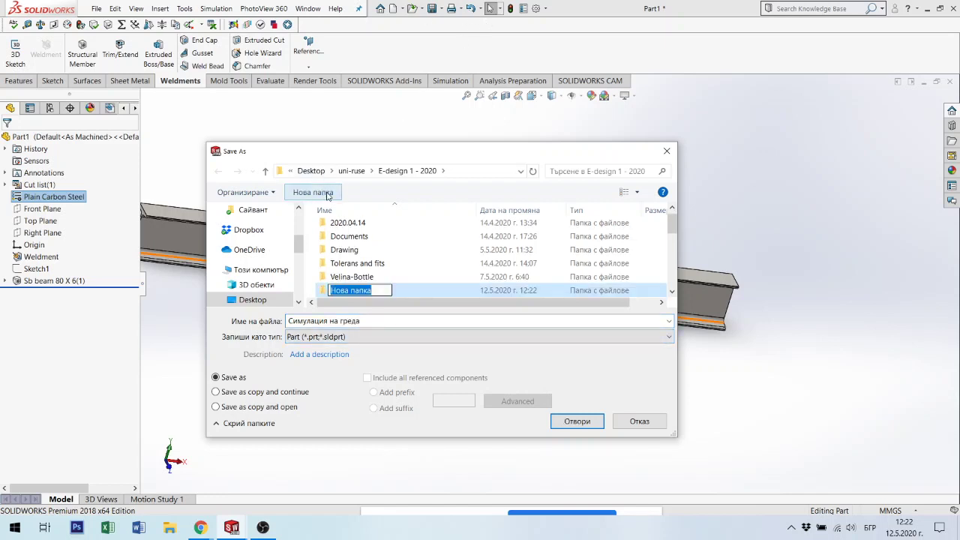
pyautogui.write('Симу')
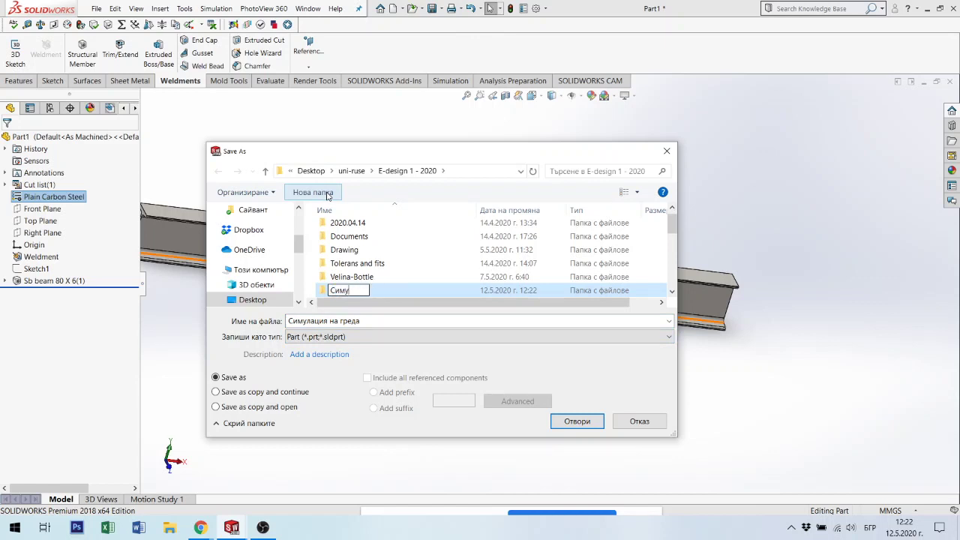
pyautogui.write('лации')
pyautogui.click(326, 291)
pyautogui.doubleClick(327, 290)
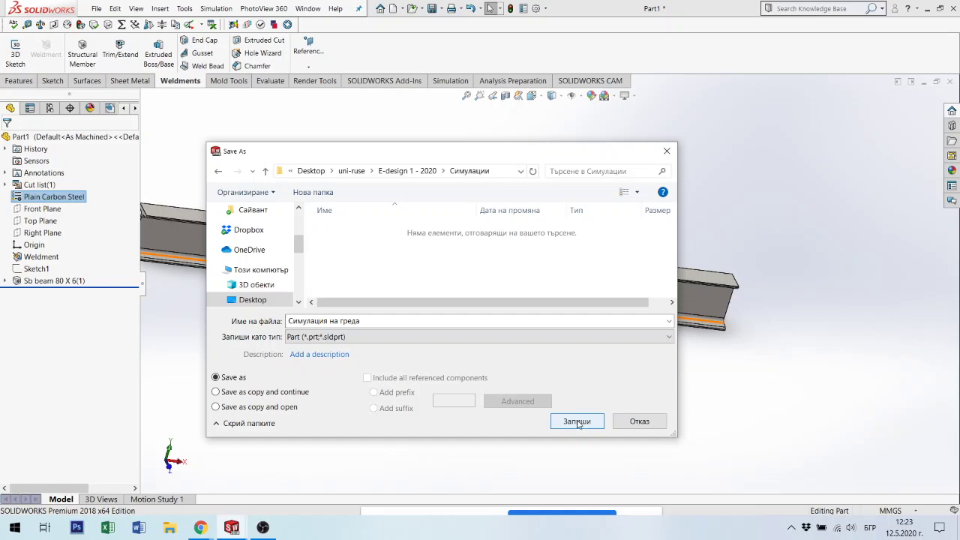
pyautogui.click(577, 423)
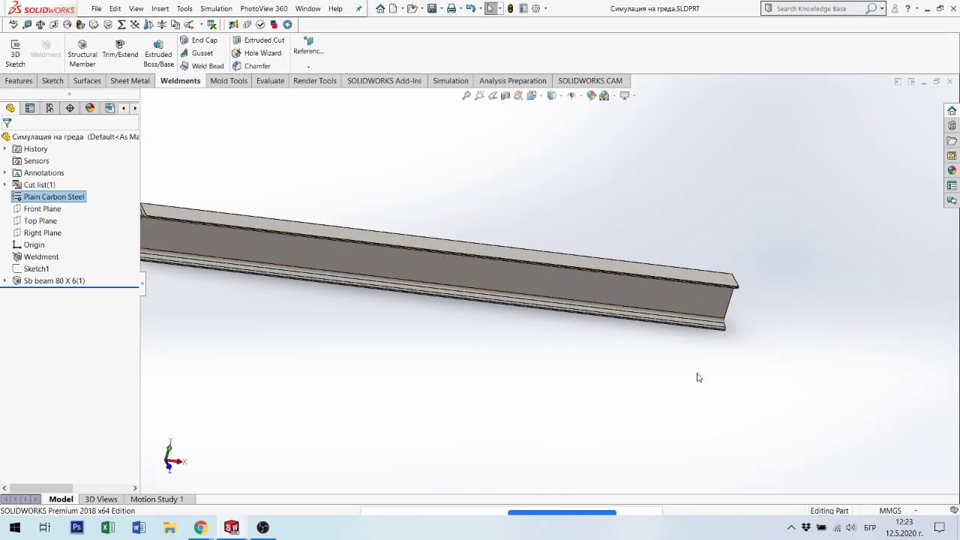
pyautogui.scroll(3, 495, 307)
pyautogui.moveTo(495, 307)
pyautogui.mouseDown(button='middle')
pyautogui.moveTo(565, 278)
pyautogui.moveTo(510, 321)
pyautogui.moveTo(478, 307)
pyautogui.moveTo(568, 310)
pyautogui.mouseUp(button='middle')
pyautogui.scroll(-3, 755, 286)
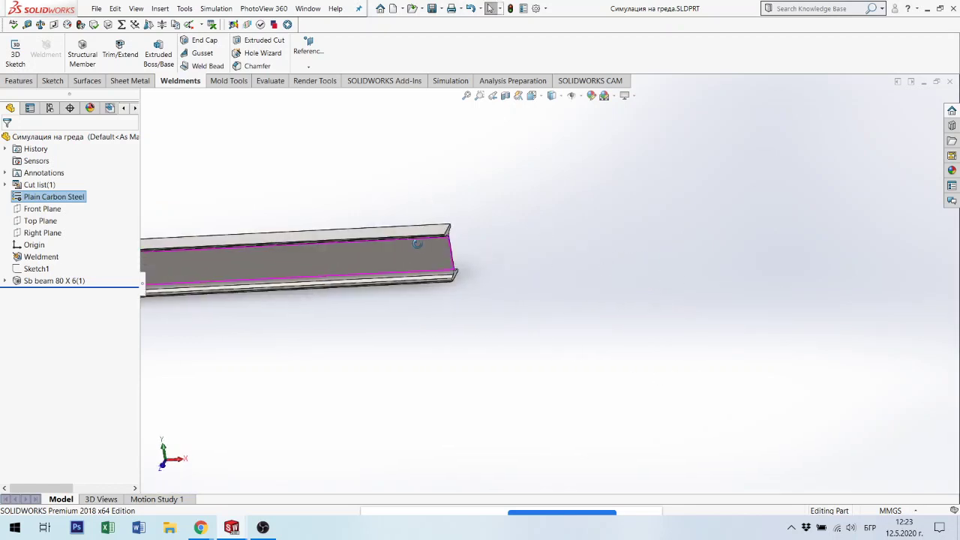
pyautogui.moveTo(417, 243); pyautogui.dragTo(377, 267, button='middle')
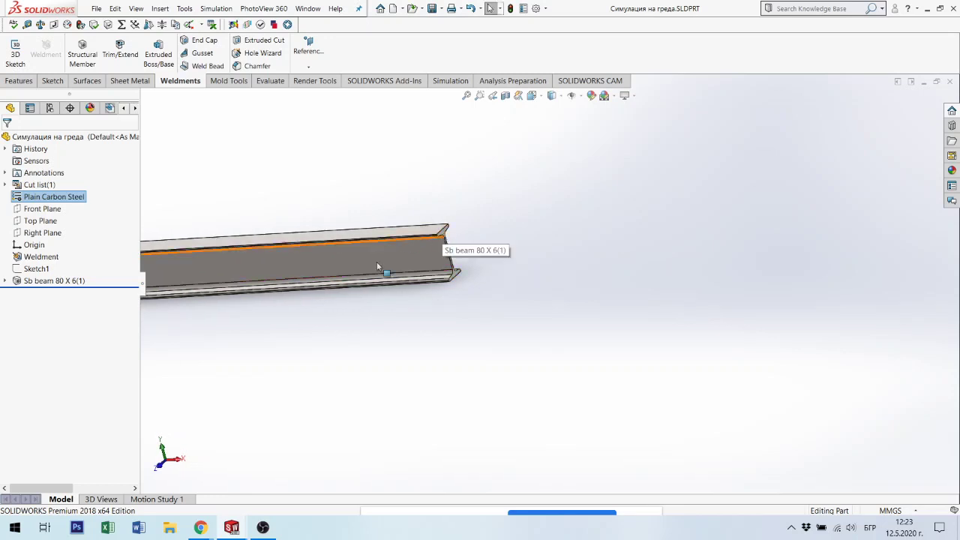
pyautogui.scroll(2, 300, 278)
pyautogui.scroll(2, 310, 281)
pyautogui.moveTo(310, 280); pyautogui.dragTo(352, 288, button='middle')
pyautogui.scroll(-2, 361, 291)
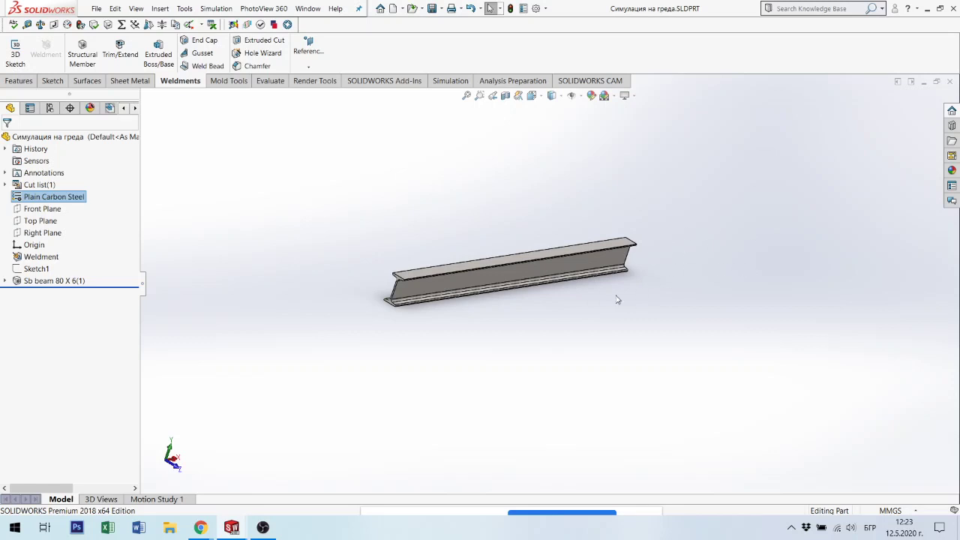
pyautogui.moveTo(520, 255); pyautogui.dragTo(492, 238, button='middle')
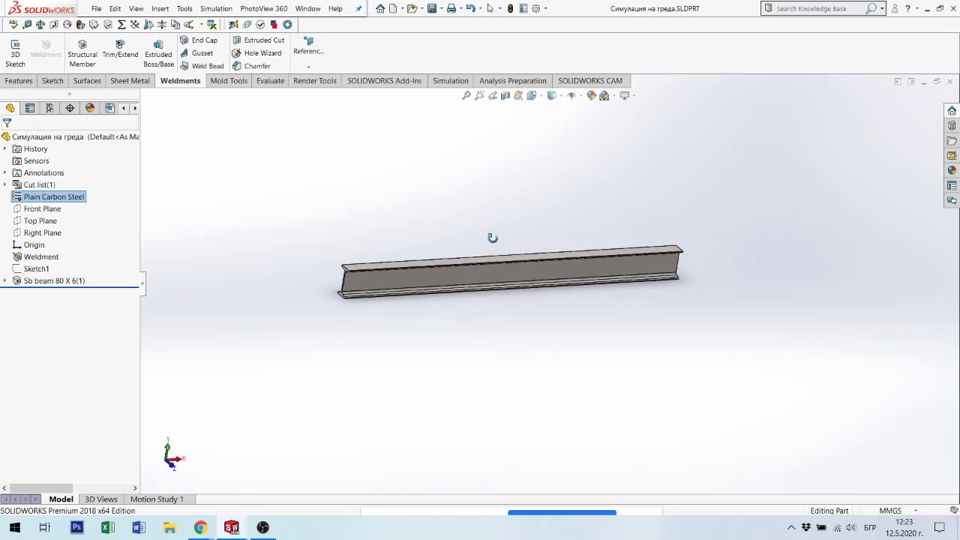
pyautogui.click(529, 255)
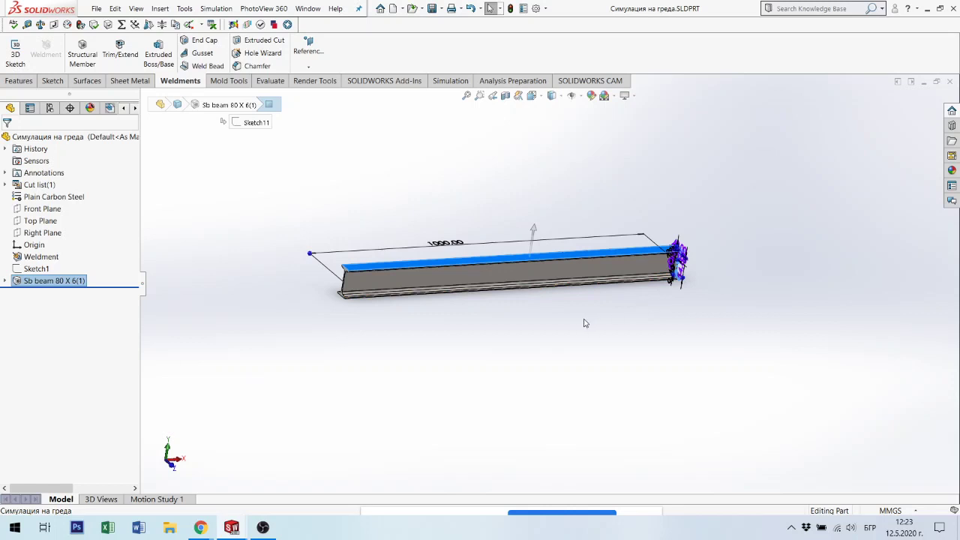
pyautogui.moveTo(584, 319)
pyautogui.mouseDown(button='middle')
pyautogui.moveTo(531, 283)
pyautogui.moveTo(523, 345)
pyautogui.mouseUp(button='middle')
pyautogui.press('Escape')
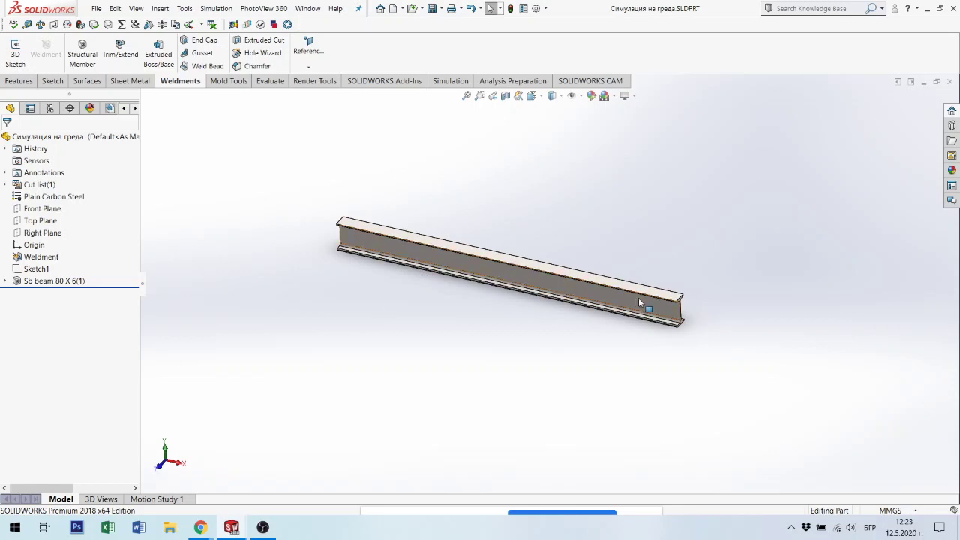
pyautogui.scroll(-3, 666, 308)
pyautogui.press('f')
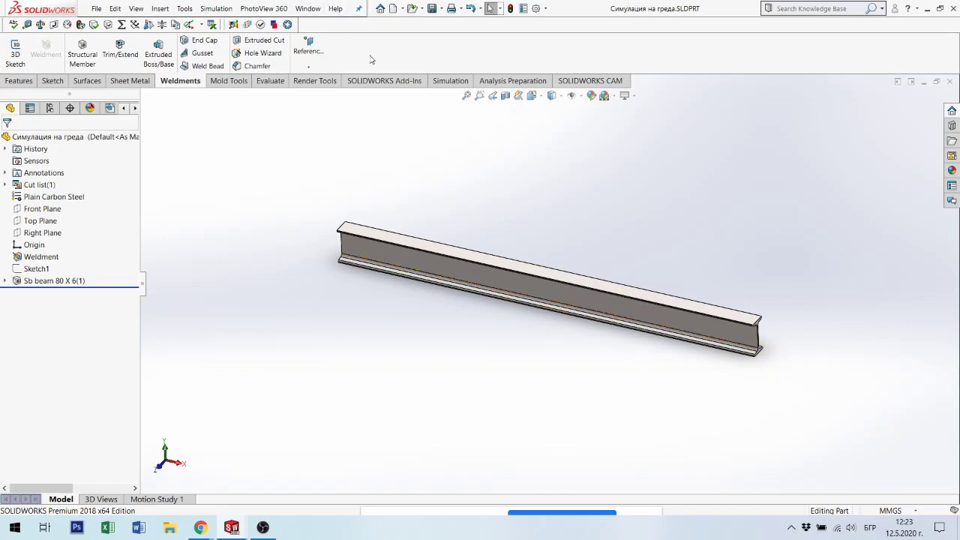
# Switch to the Simulation commands and show the New Study dropdown choices
pyautogui.click(448, 81)
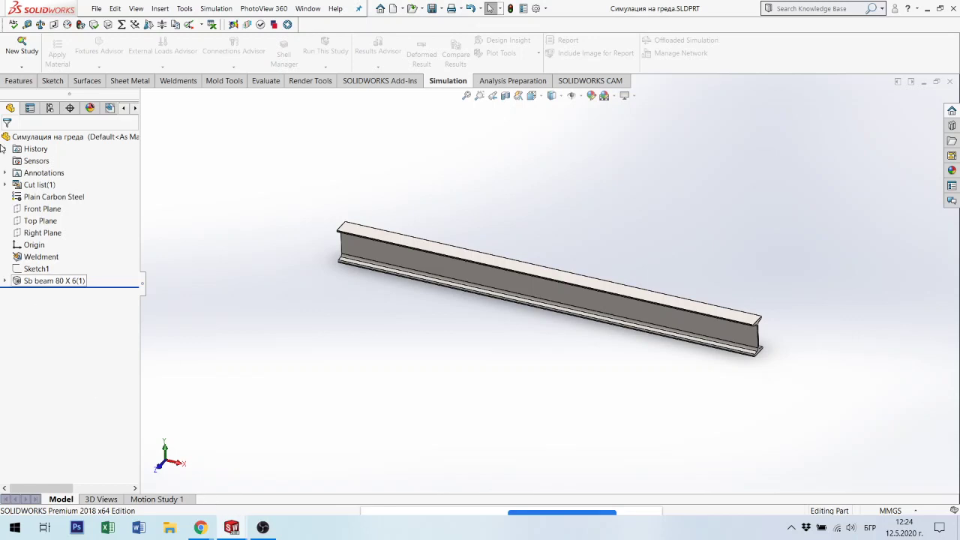
pyautogui.click(24, 68)
pyautogui.click(23, 68)
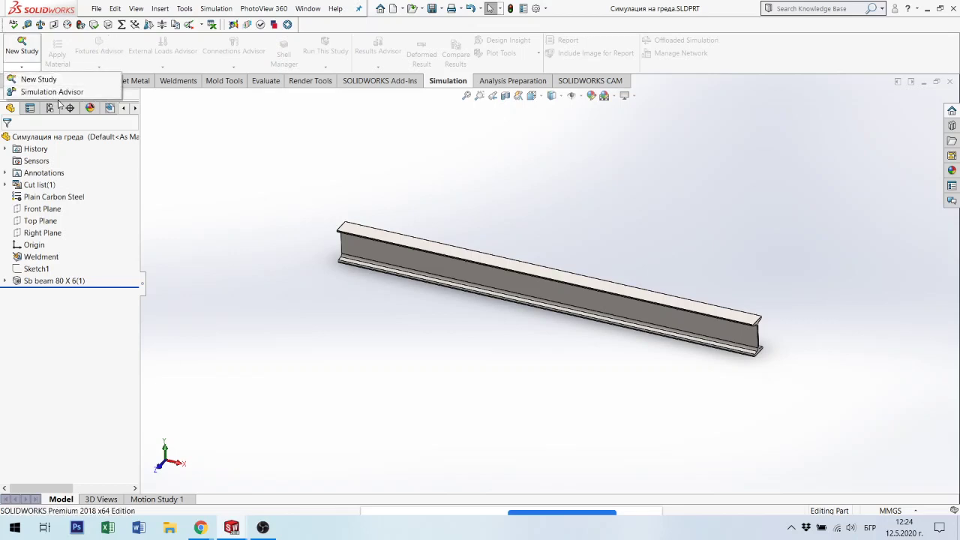
# Choose New Study to open the Static 1 study setup
pyautogui.click(39, 79)
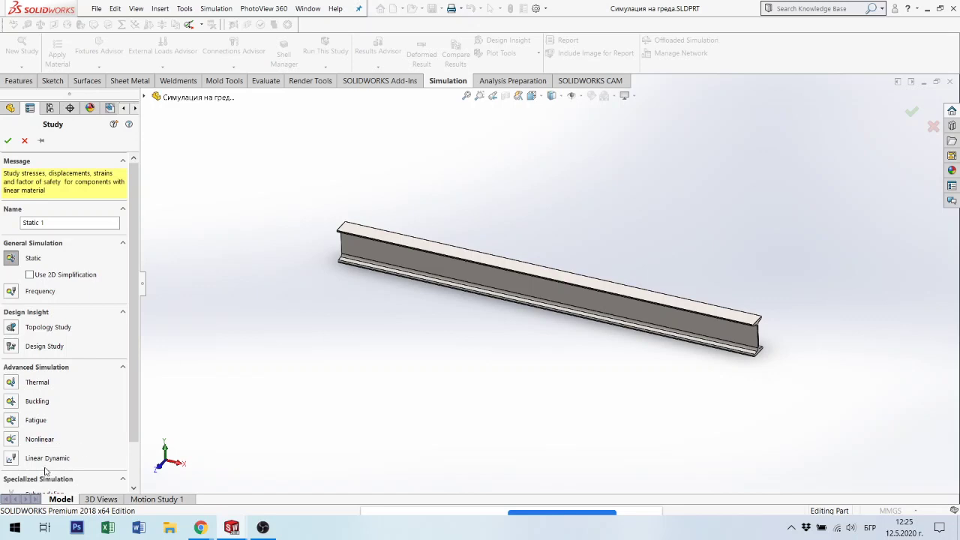
# Accept the Static study type with the default name Static 1
pyautogui.moveTo(132, 422); pyautogui.dragTo(131, 485)
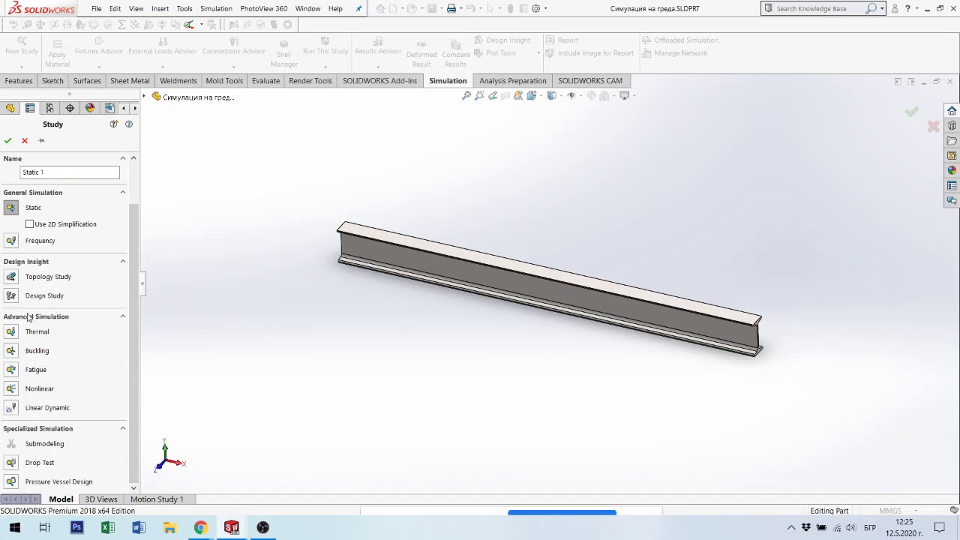
pyautogui.scroll(2, 133, 367)
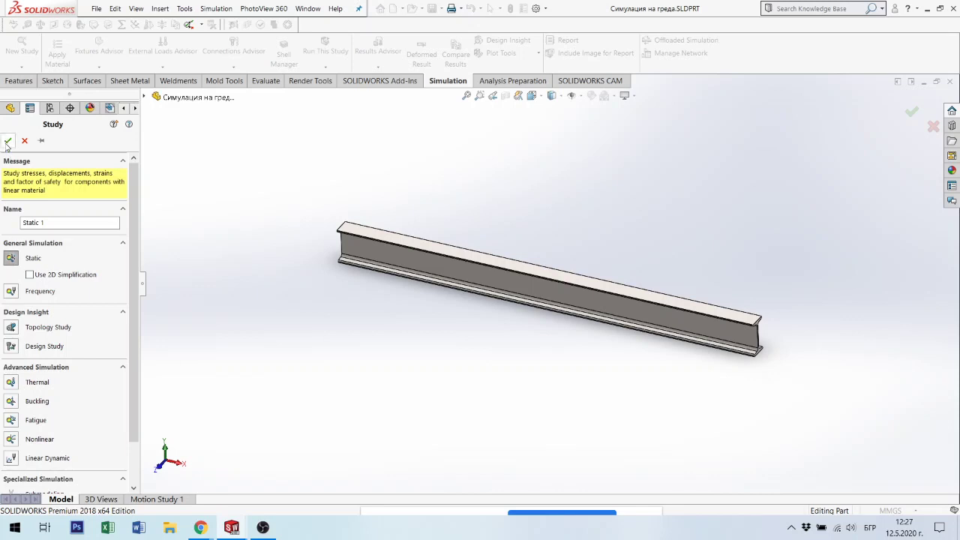
pyautogui.click(7, 140)
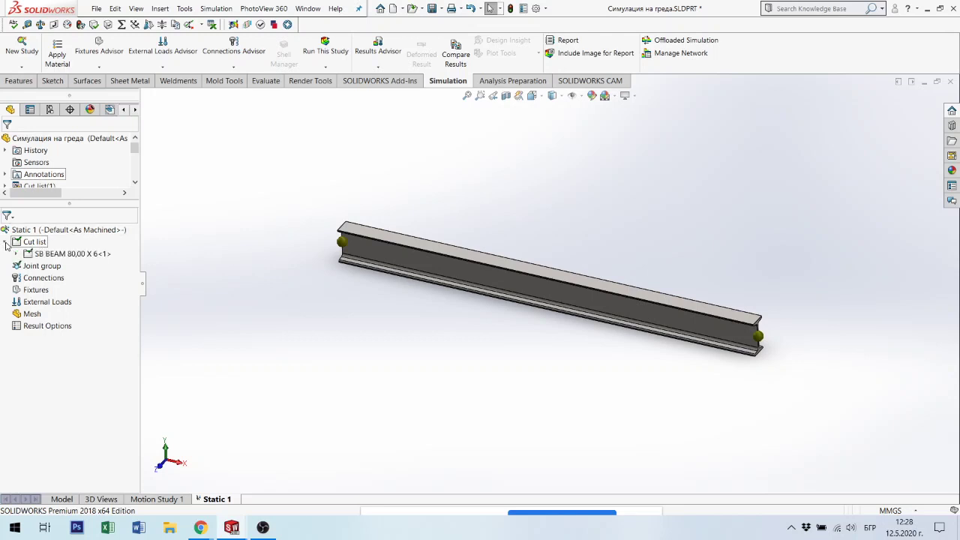
# Expand the cut list, select SB BEAM 80,00 X 6<1>, and turn the beam side-on
pyautogui.click(5, 241)
pyautogui.click(55, 255)
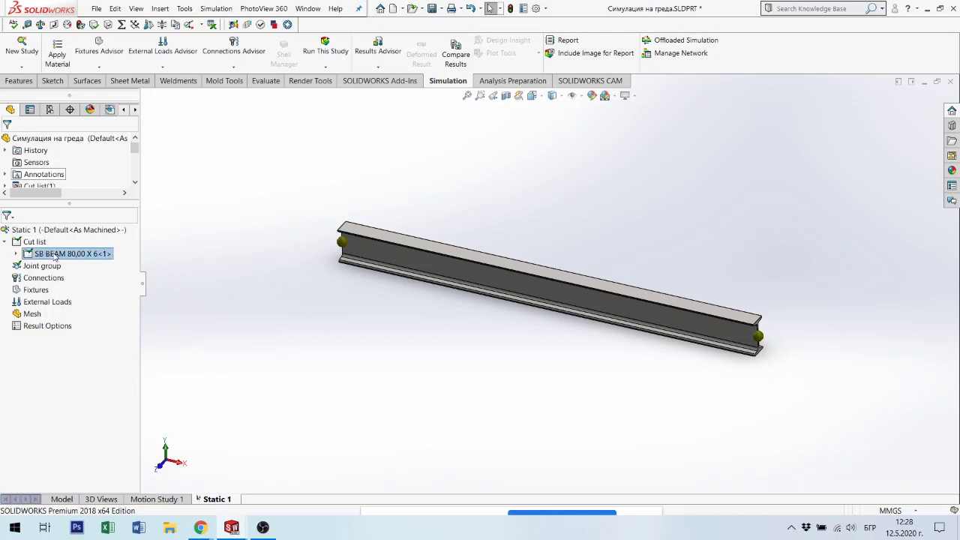
pyautogui.moveTo(655, 368); pyautogui.dragTo(657, 374, button='middle')
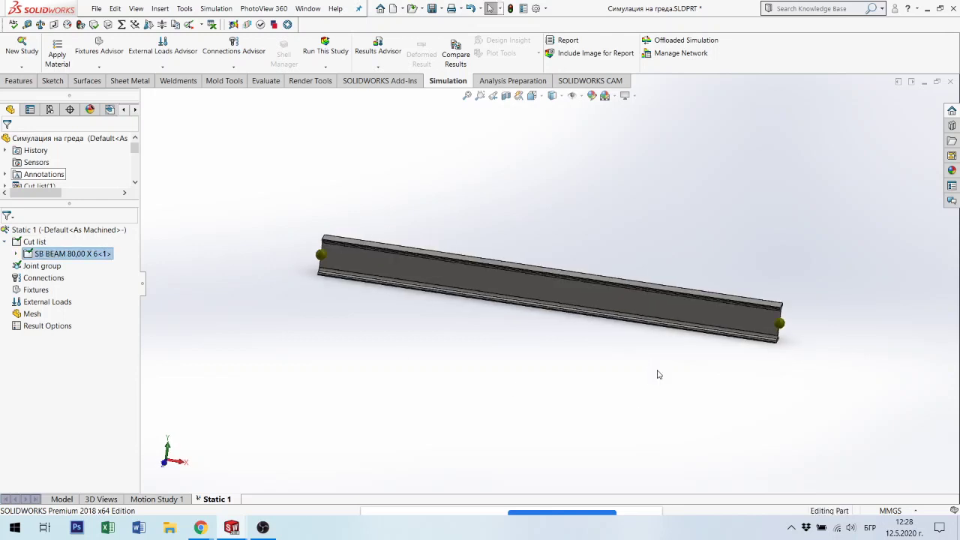
pyautogui.moveTo(521, 364)
pyautogui.mouseDown(button='middle')
pyautogui.moveTo(470, 349)
pyautogui.moveTo(533, 377)
pyautogui.mouseUp(button='middle')
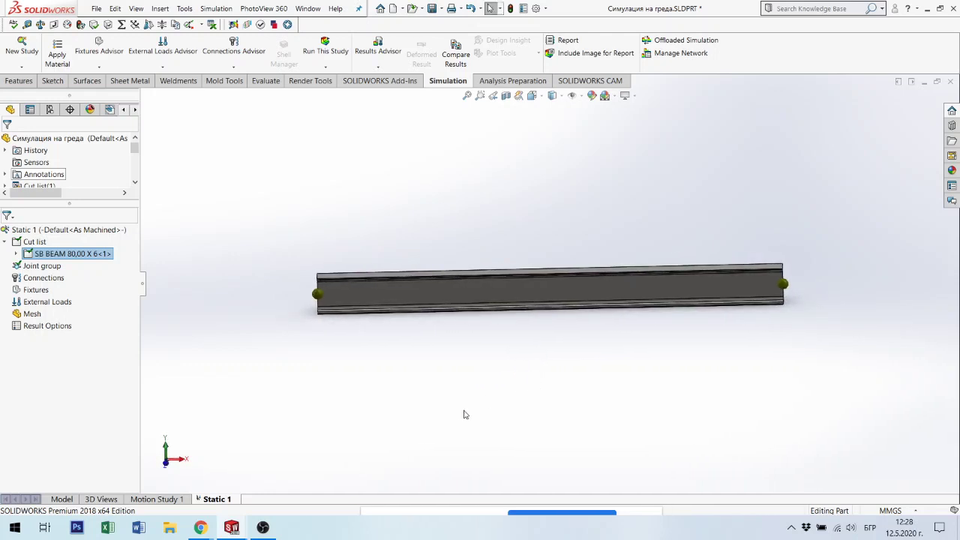
# Select the Joint group and zoom to inspect the joints at both beam ends
pyautogui.click(41, 267)
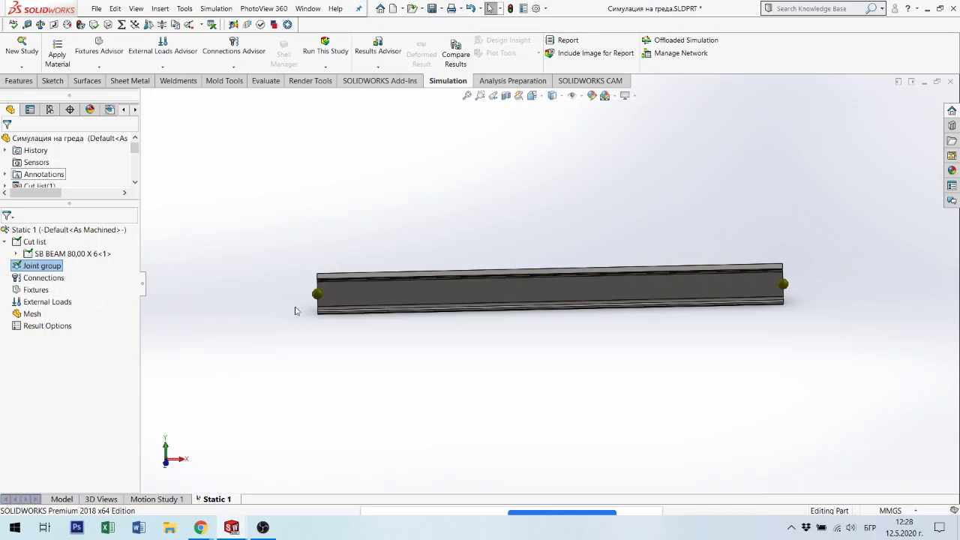
pyautogui.scroll(-2, 319, 297)
pyautogui.scroll(3, 552, 354)
pyautogui.scroll(2, 741, 346)
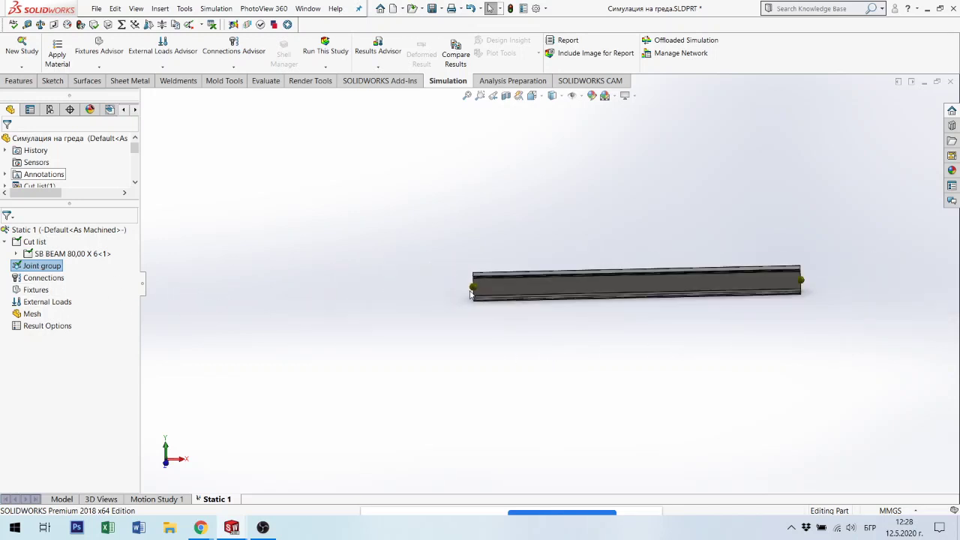
pyautogui.scroll(-3, 446, 287)
pyautogui.scroll(-1, 317, 259)
pyautogui.scroll(3, 644, 330)
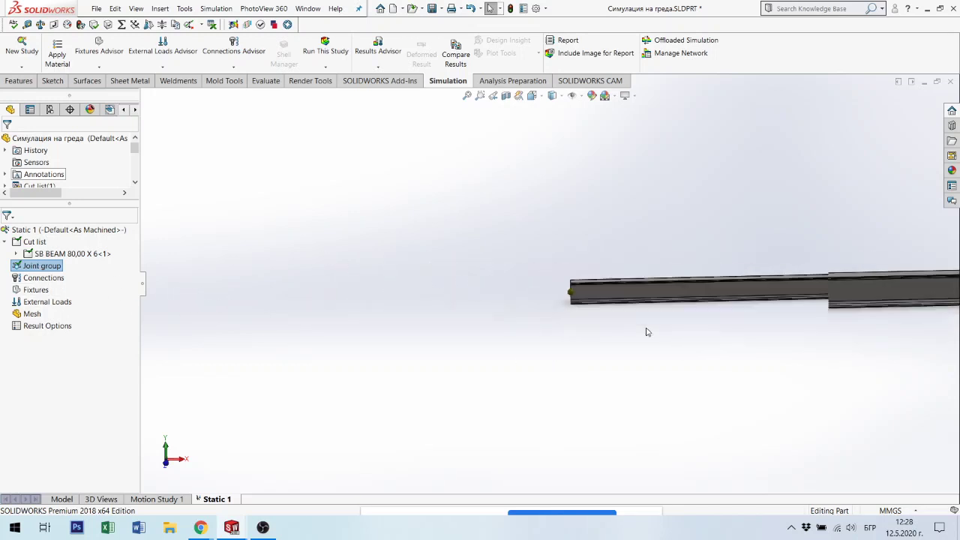
pyautogui.scroll(2, 643, 330)
pyautogui.scroll(-2, 831, 282)
pyautogui.scroll(-2, 351, 287)
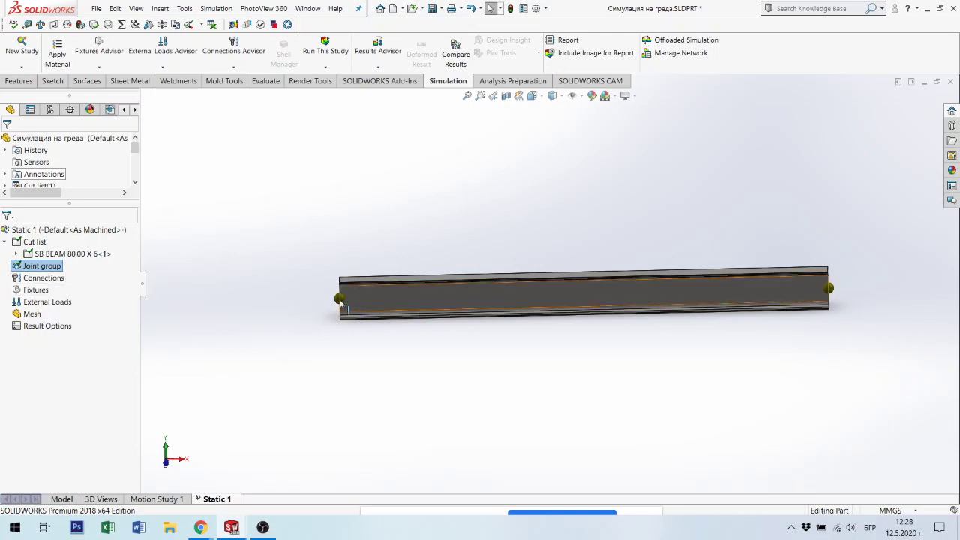
pyautogui.rightClick(54, 267)
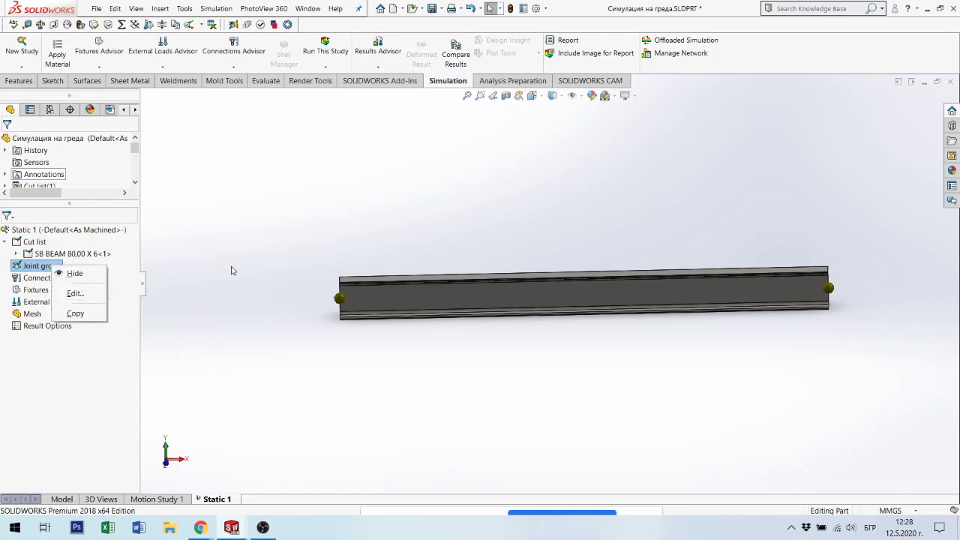
pyautogui.click(232, 296)
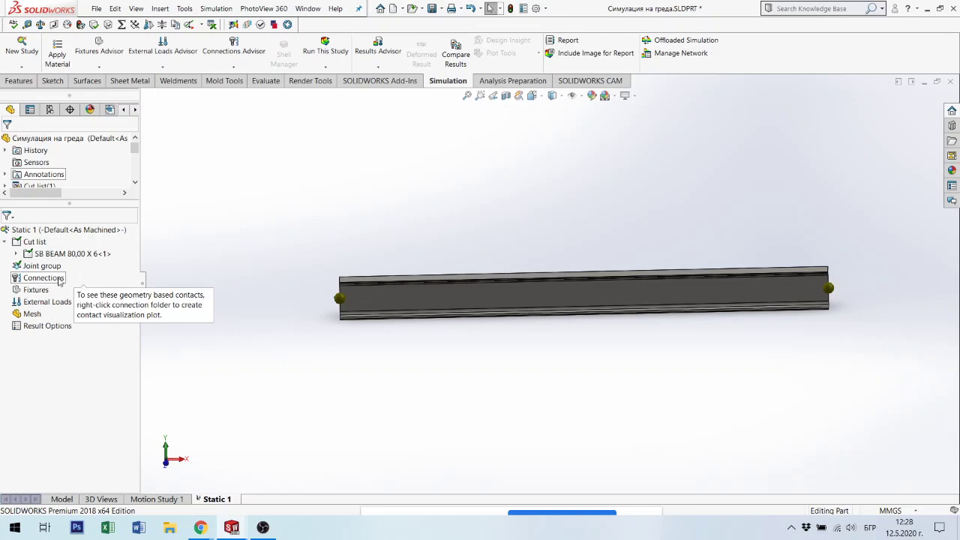
pyautogui.click(44, 278)
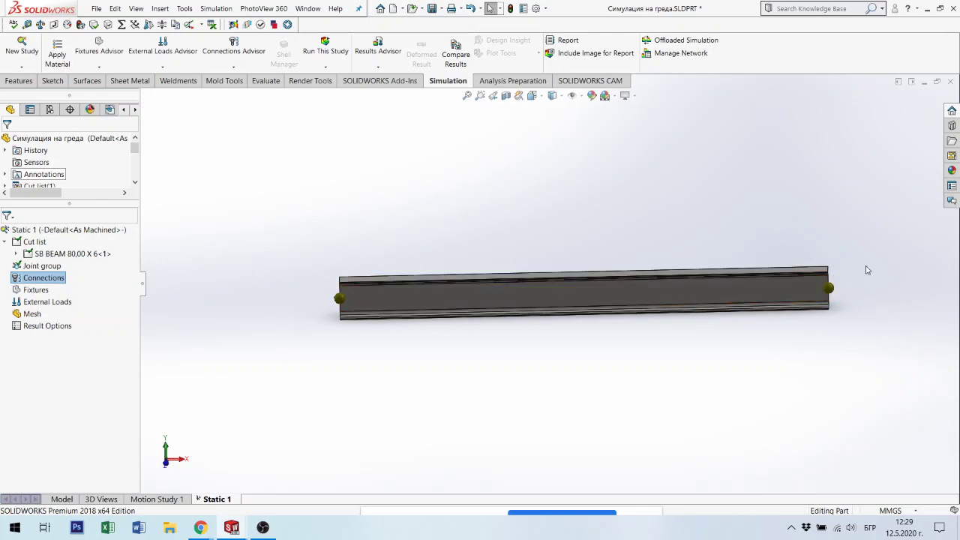
pyautogui.rightClick(55, 282)
pyautogui.click(17, 279)
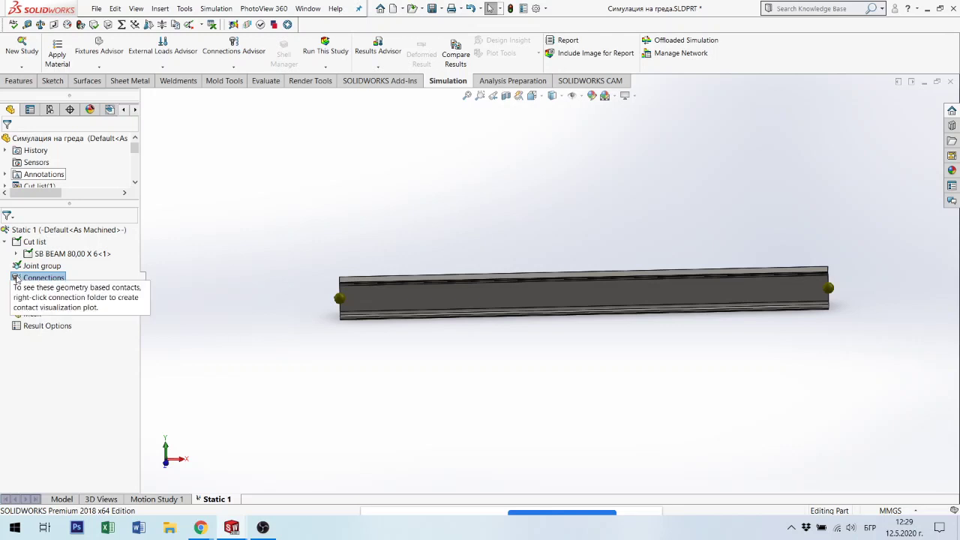
pyautogui.rightClick(21, 279)
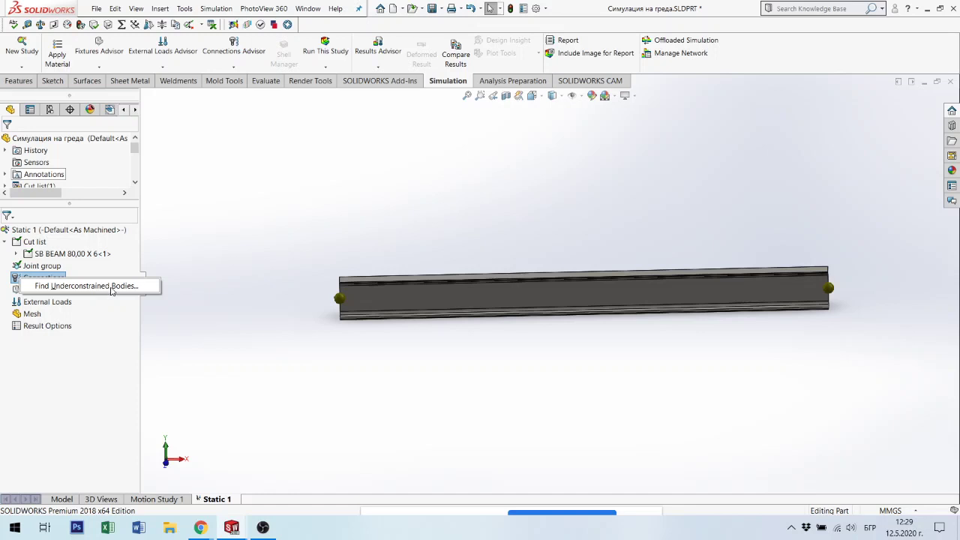
pyautogui.click(180, 372)
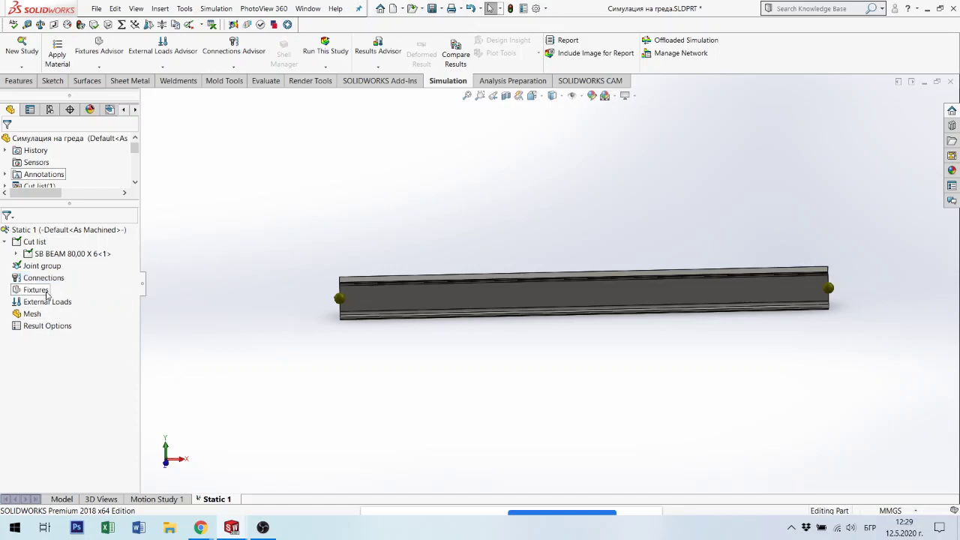
# Start a Fixed Geometry fixture from the Fixtures context menu
pyautogui.click(42, 291)
pyautogui.rightClick(27, 292)
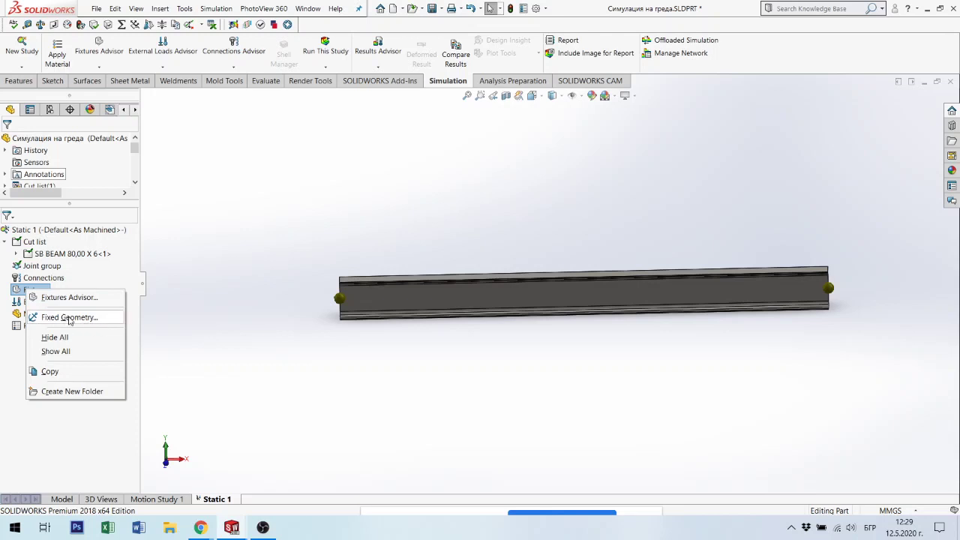
pyautogui.click(68, 318)
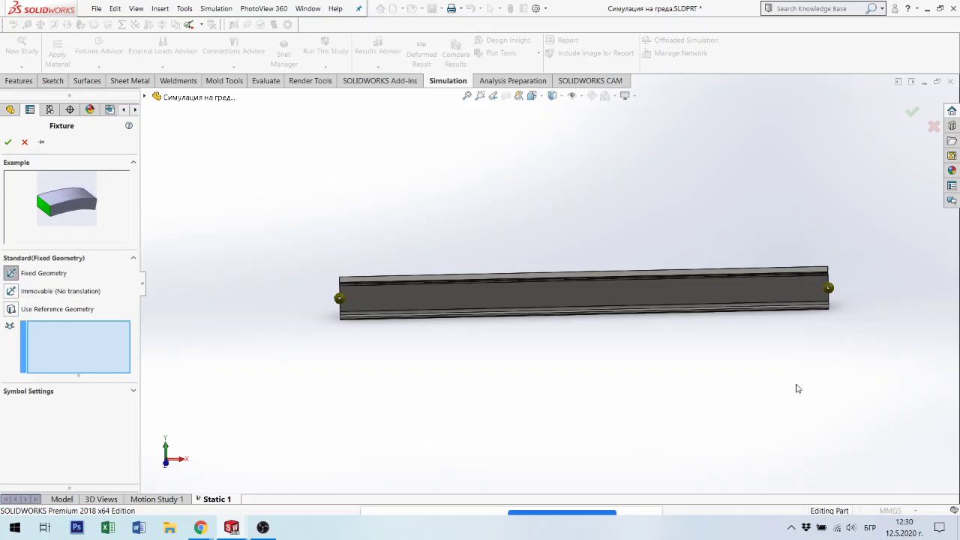
# Set the fixture to Use Reference Geometry and apply it to the right-end joint Joint<2, 1>
pyautogui.moveTo(821, 348); pyautogui.dragTo(793, 358, button='middle')
pyautogui.scroll(-3, 770, 317)
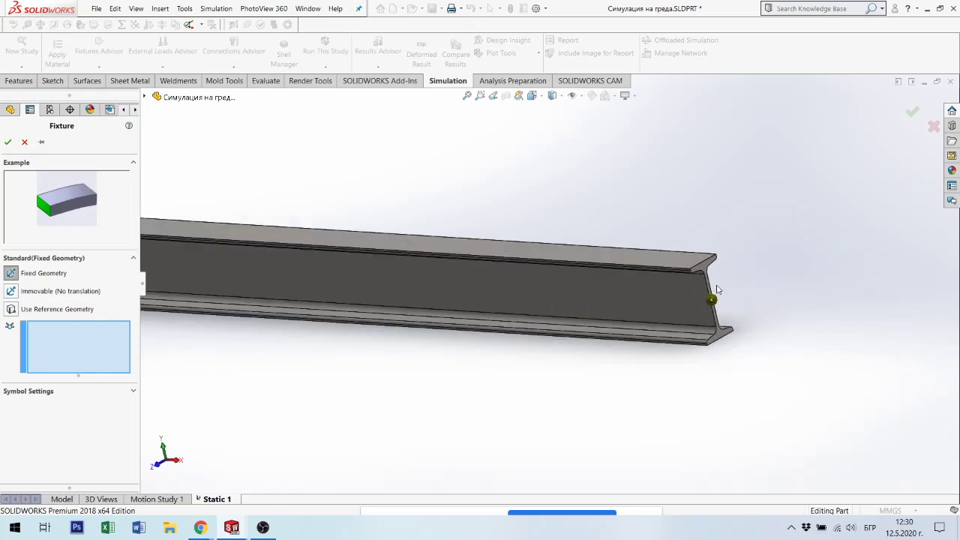
pyautogui.scroll(-3, 713, 290)
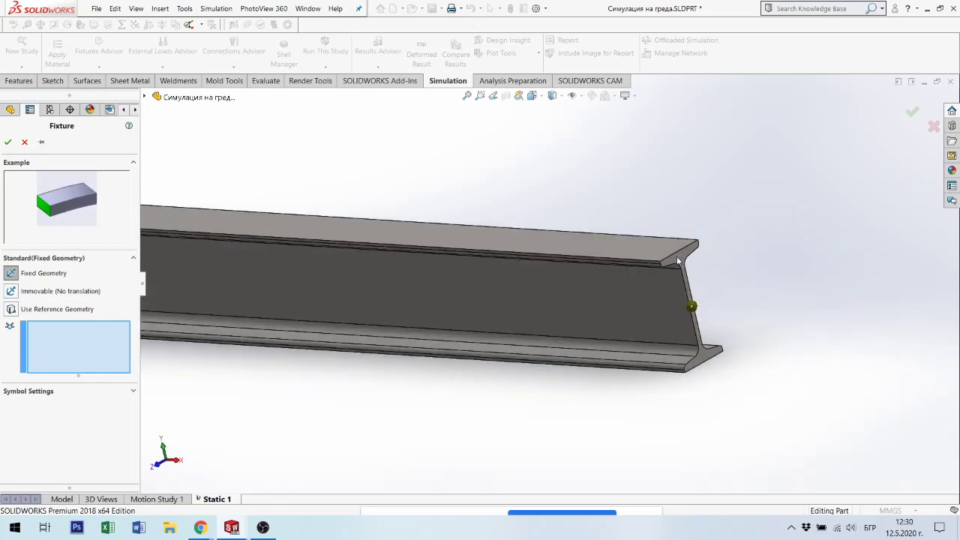
pyautogui.click(11, 292)
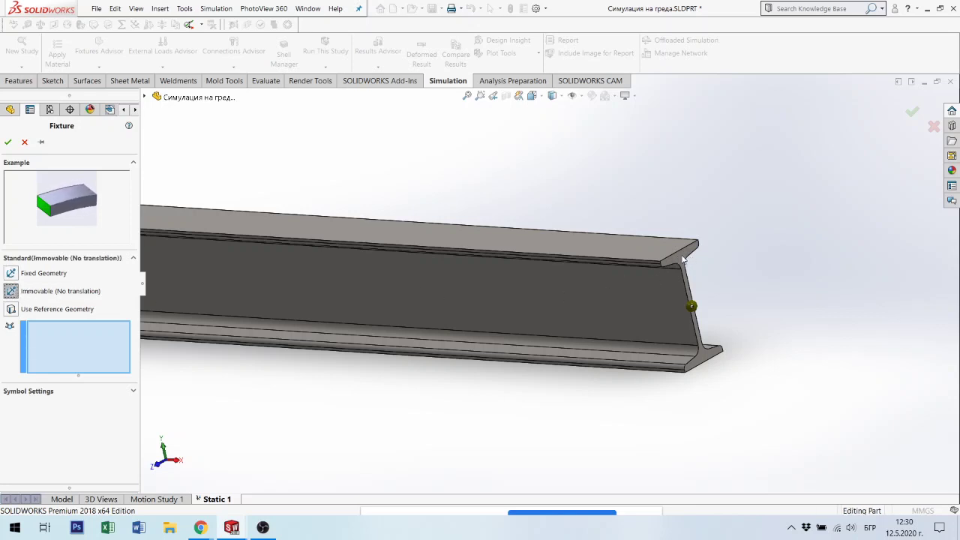
pyautogui.click(11, 309)
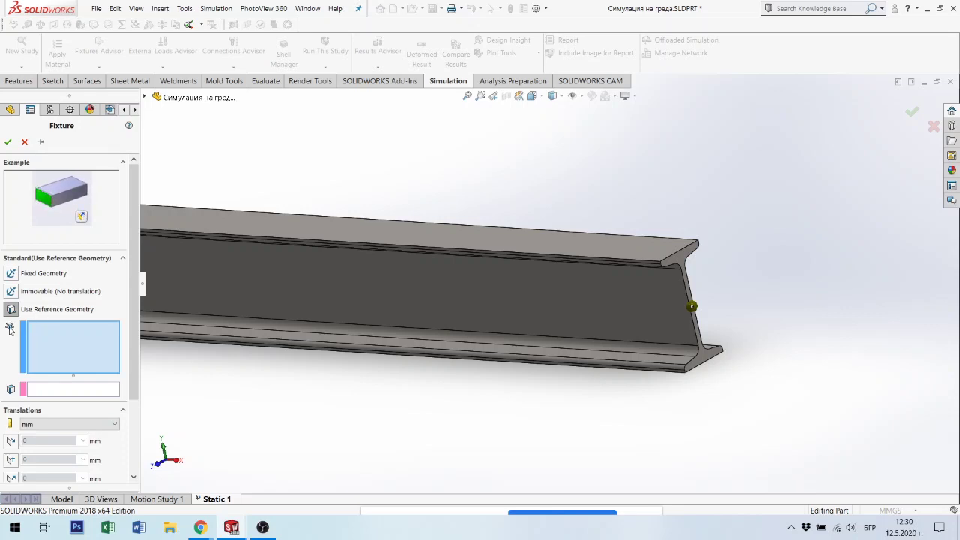
pyautogui.click(693, 311)
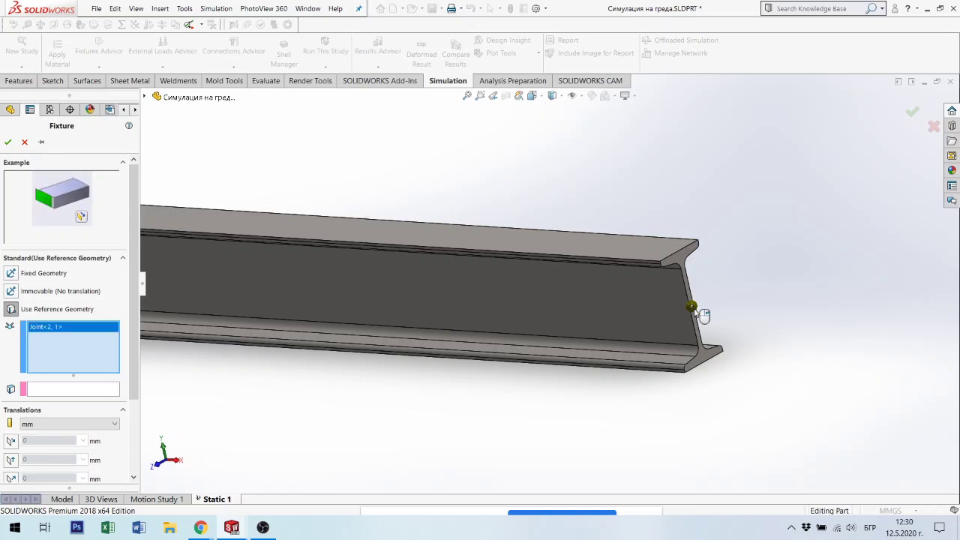
# Select the beam's right end face as the reference Face<1>
pyautogui.moveTo(739, 317)
pyautogui.mouseDown(button='middle')
pyautogui.moveTo(703, 312)
pyautogui.moveTo(772, 307)
pyautogui.mouseUp(button='middle')
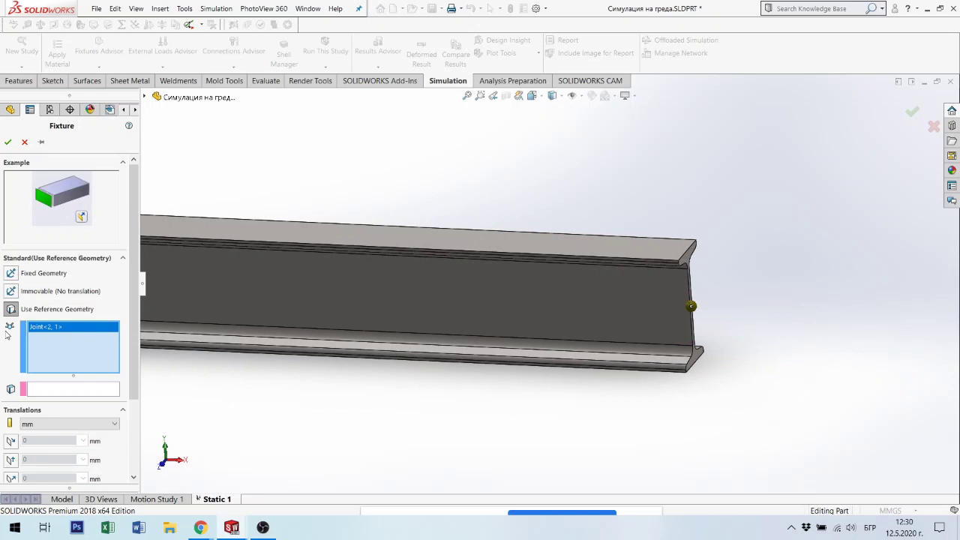
pyautogui.click(53, 391)
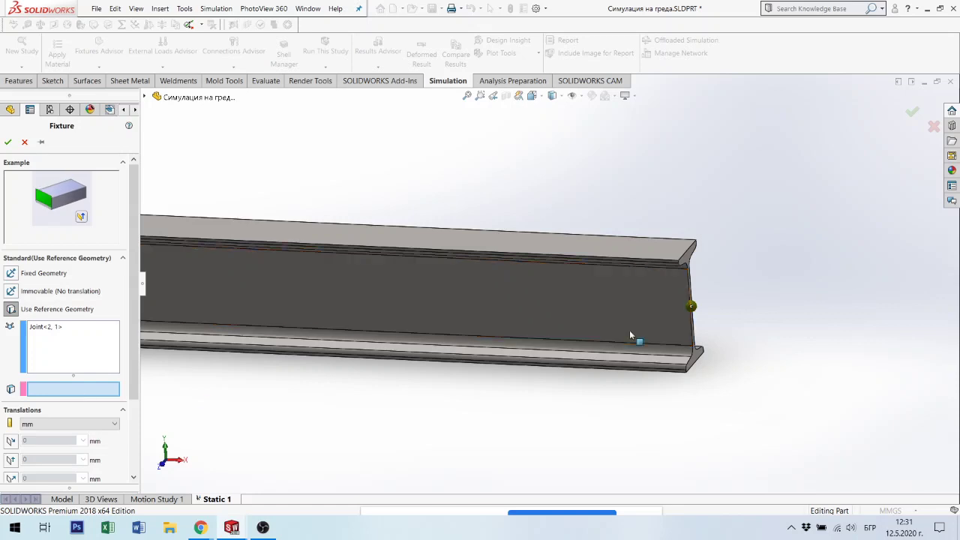
pyautogui.scroll(-2, 686, 274)
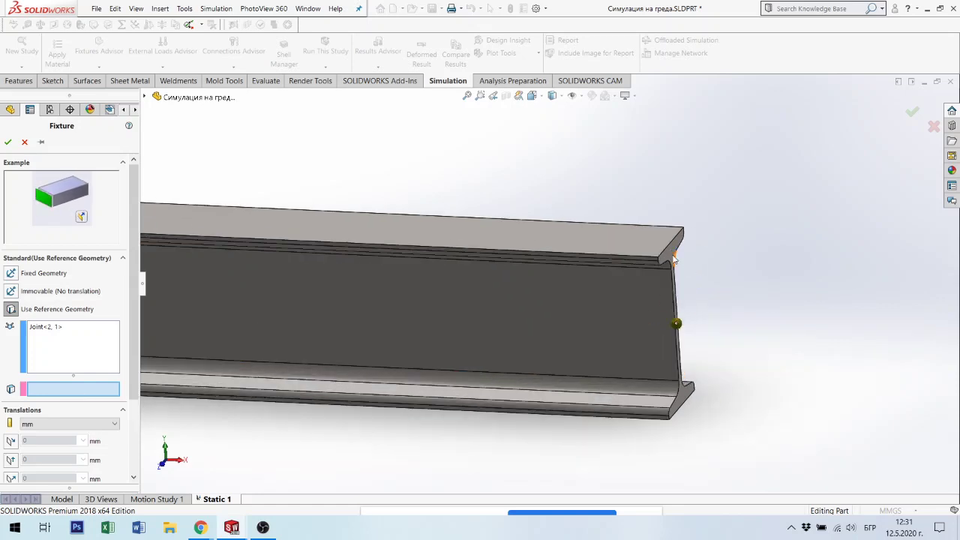
pyautogui.click(679, 258)
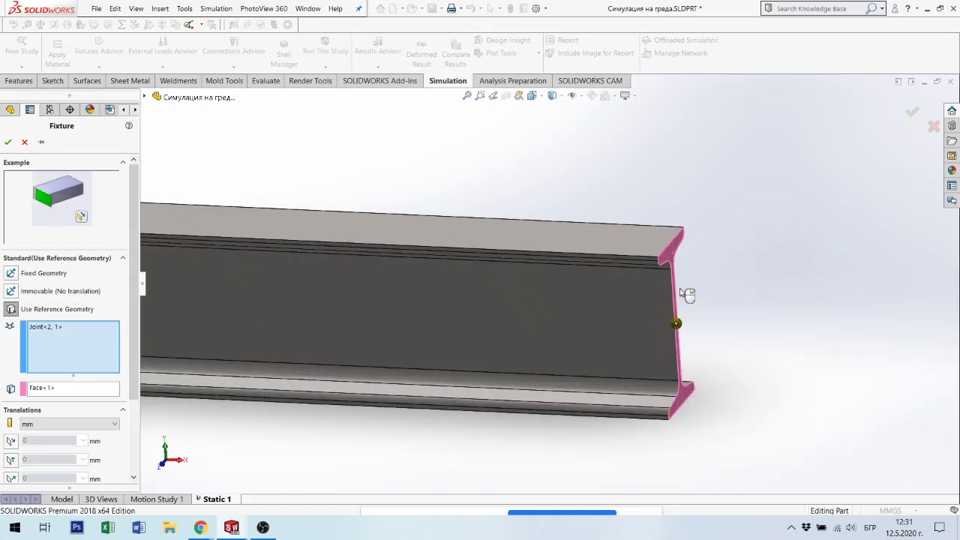
pyautogui.scroll(1, 652, 302)
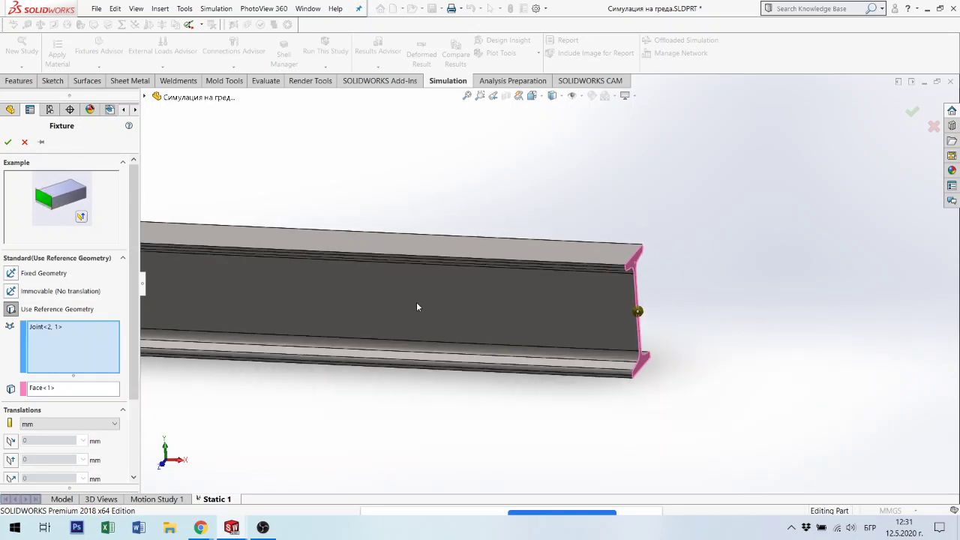
pyautogui.scroll(1, 416, 302)
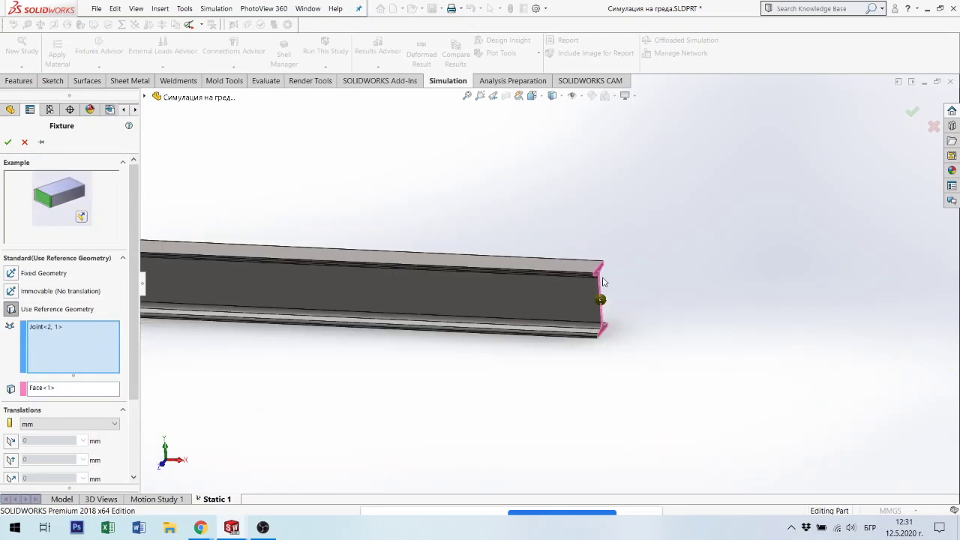
pyautogui.scroll(1, 168, 260)
pyautogui.scroll(1, 186, 265)
pyautogui.scroll(-2, 187, 265)
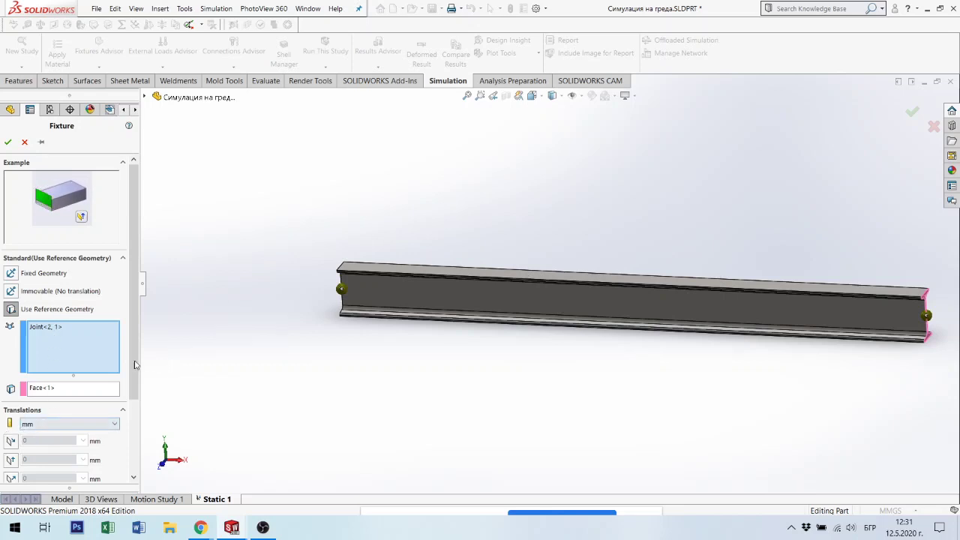
pyautogui.scroll(-3, 135, 364)
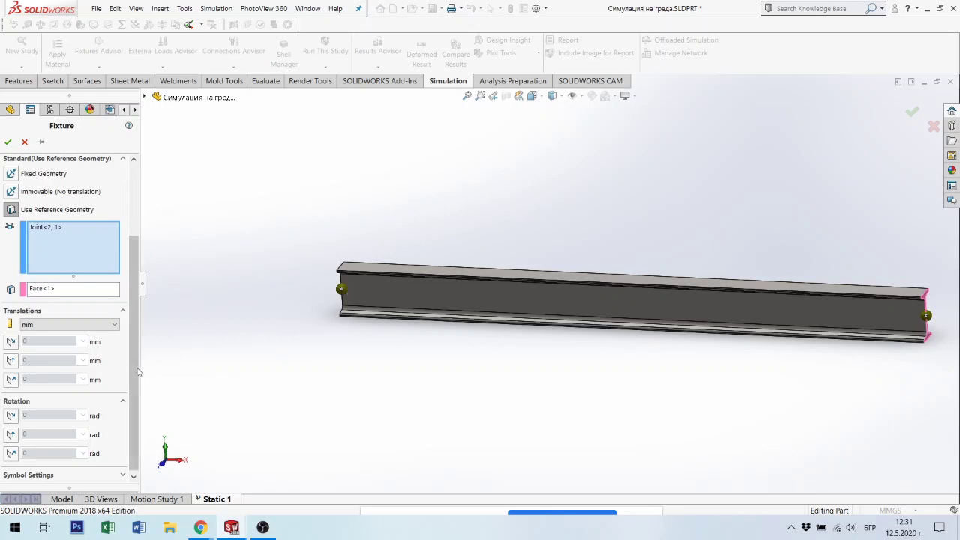
pyautogui.moveTo(138, 371); pyautogui.dragTo(140, 276)
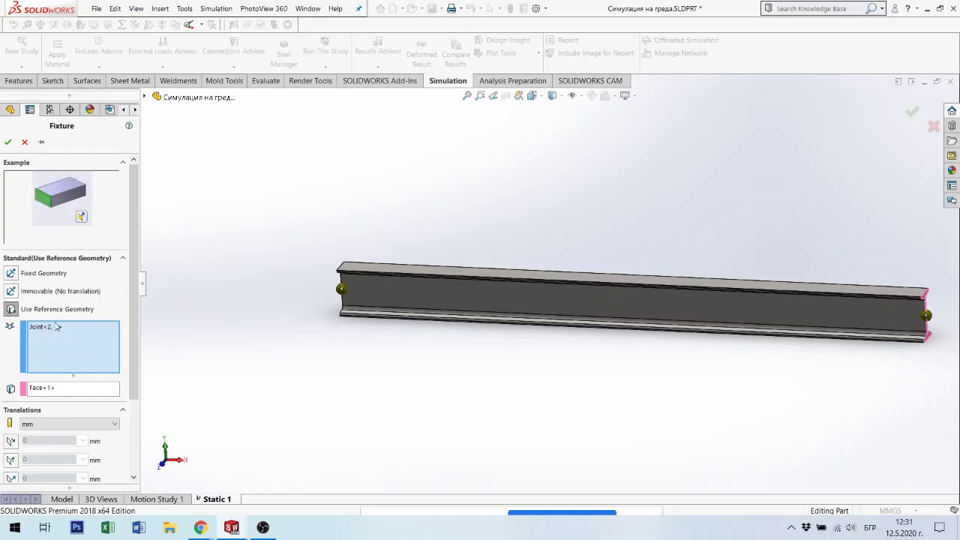
# Return the fixture type to Fixed Geometry and accept it on Joint<2, 1>
pyautogui.click(12, 291)
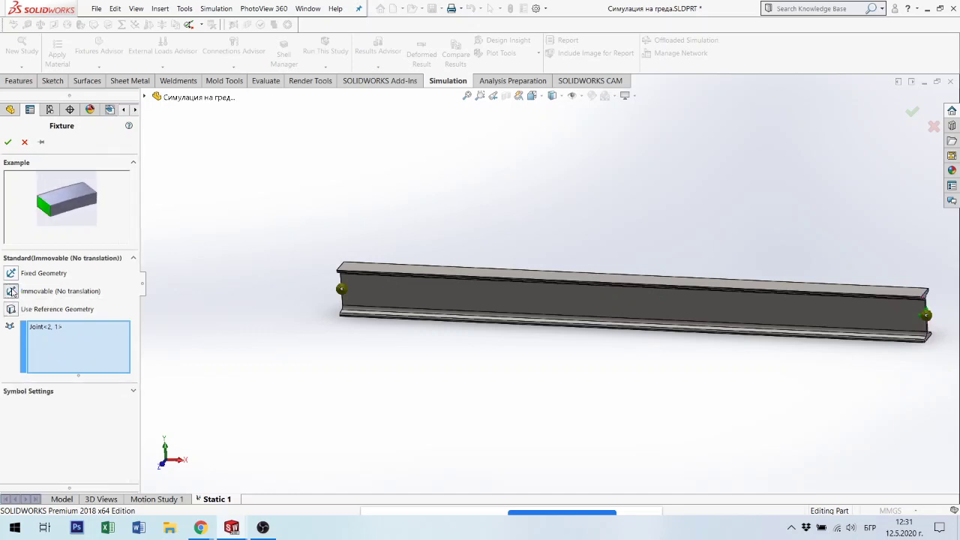
pyautogui.click(12, 274)
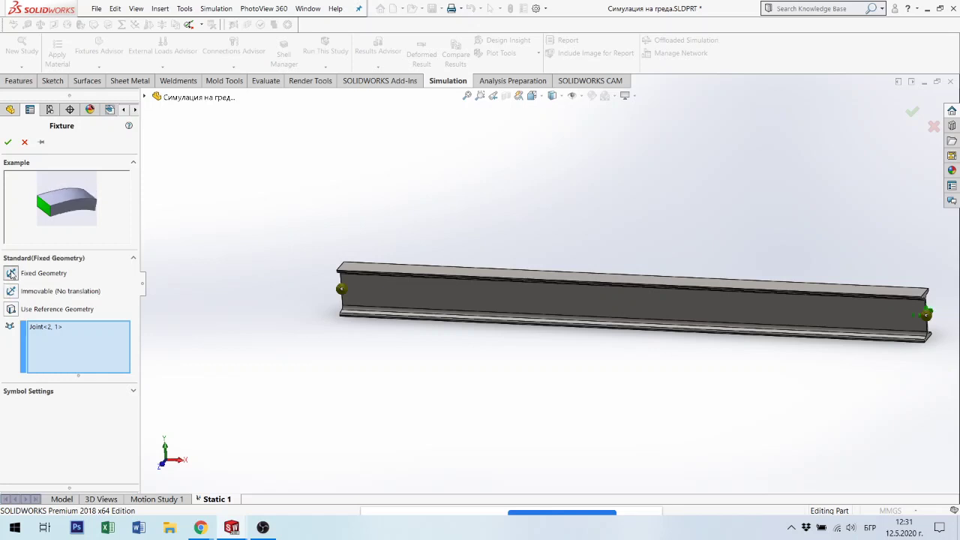
pyautogui.click(132, 391)
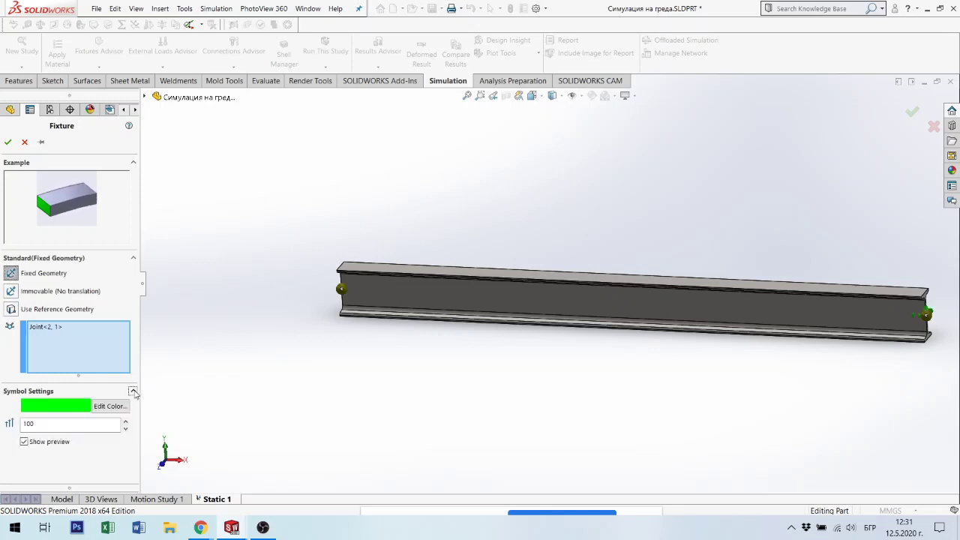
pyautogui.click(133, 391)
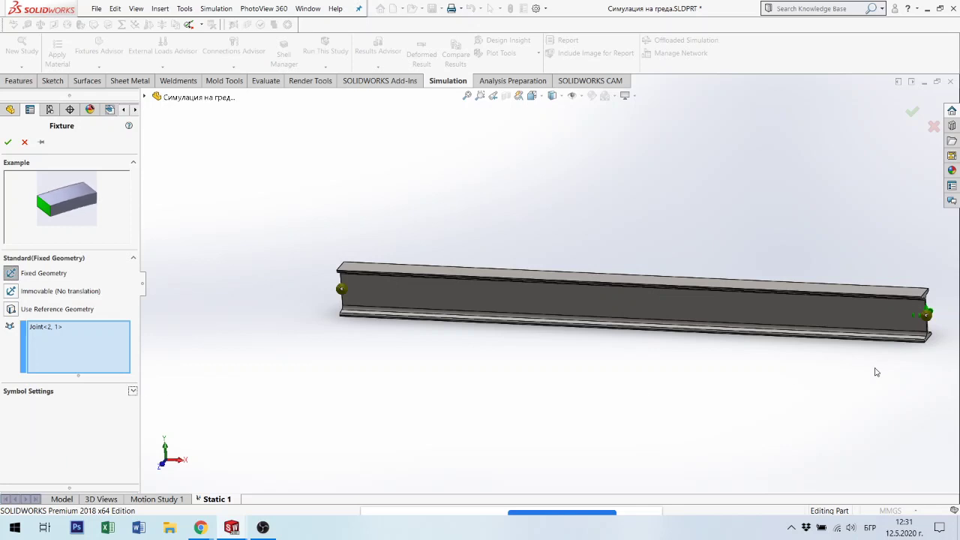
pyautogui.scroll(-2, 900, 314)
pyautogui.scroll(-2, 833, 315)
pyautogui.scroll(-3, 765, 311)
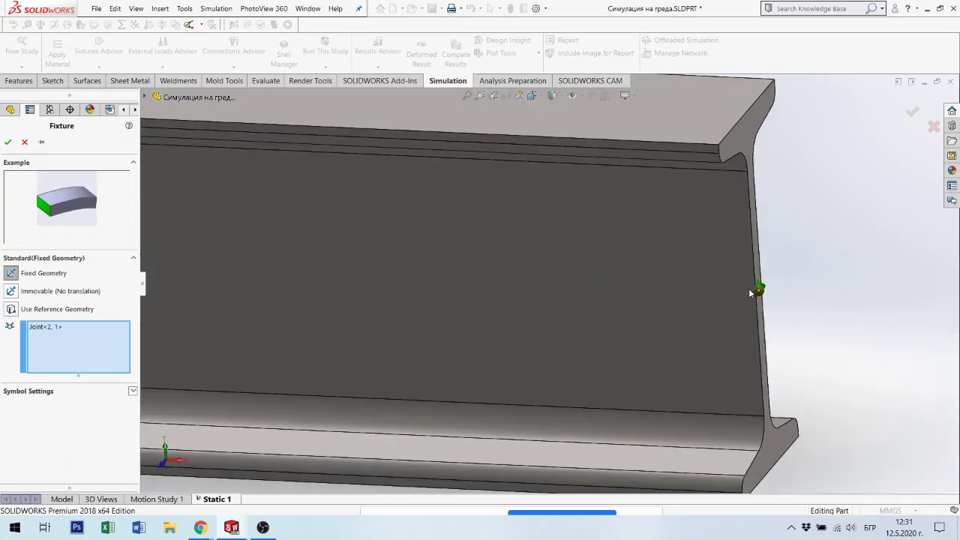
pyautogui.scroll(-2, 756, 287)
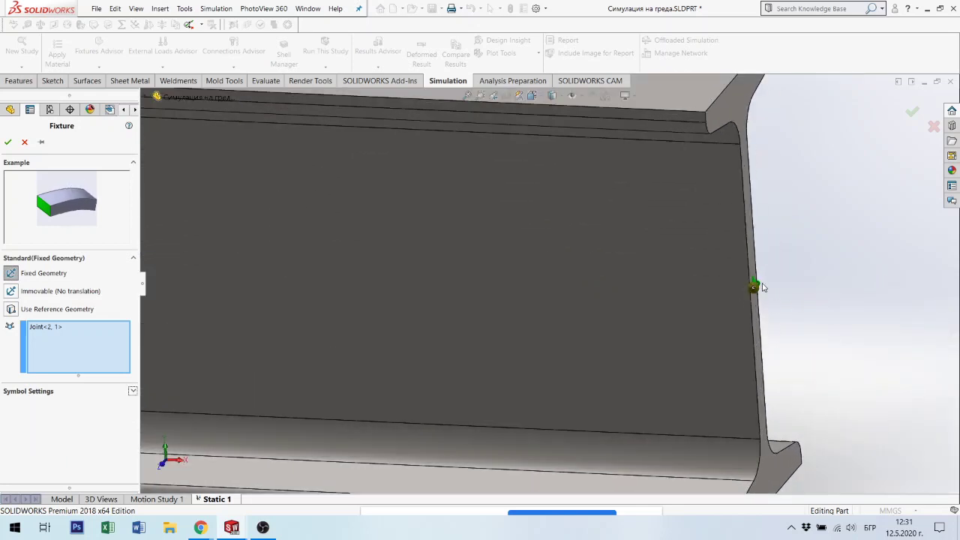
pyautogui.scroll(2, 759, 292)
pyautogui.scroll(3, 675, 297)
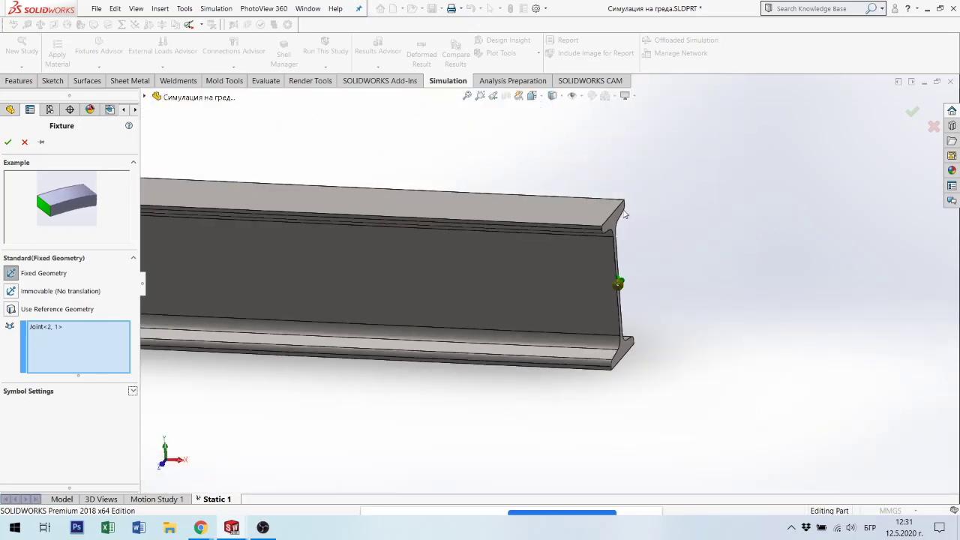
pyautogui.scroll(2, 389, 266)
pyautogui.scroll(2, 395, 264)
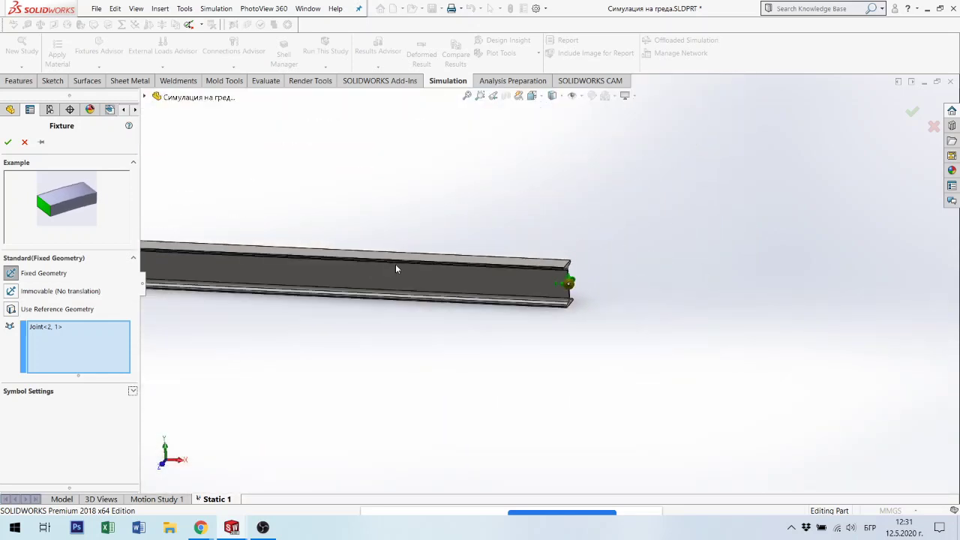
pyautogui.scroll(1, 404, 267)
pyautogui.click(7, 141)
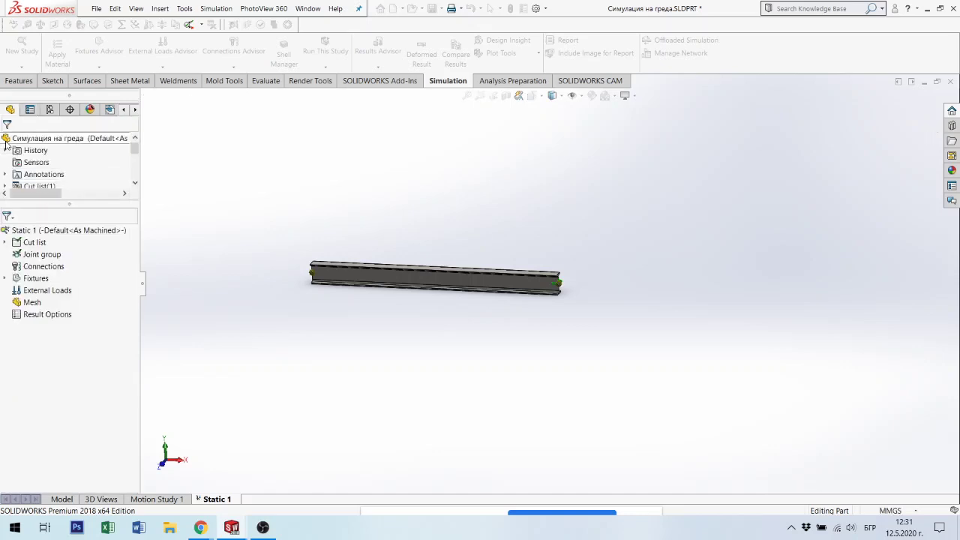
# Expand Fixtures to show Fixed-1 and bring up the External Loads context menu
pyautogui.click(5, 278)
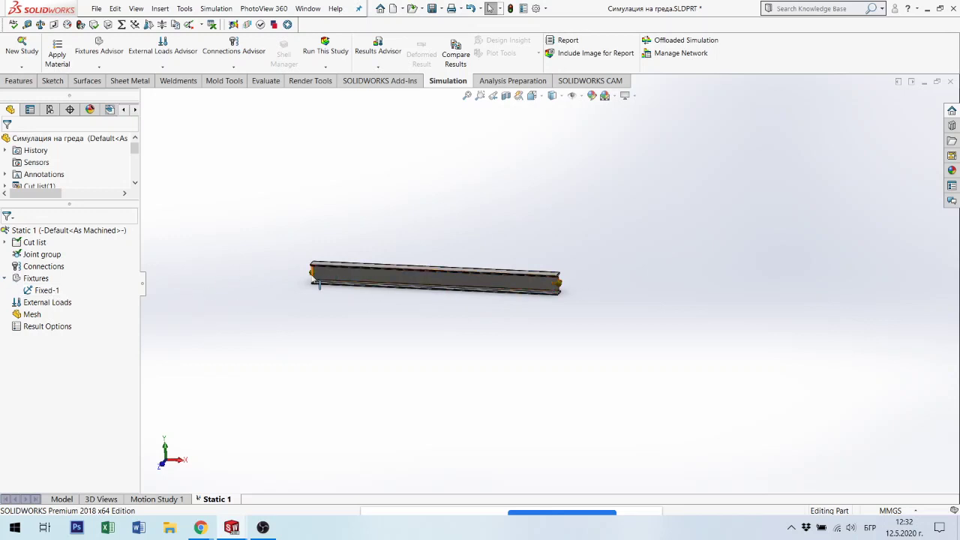
pyautogui.click(57, 307)
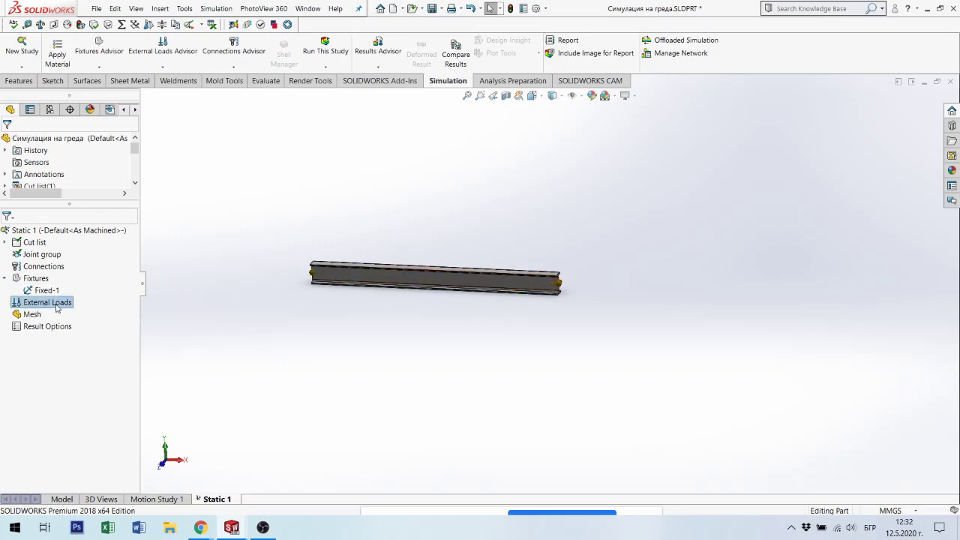
pyautogui.rightClick(60, 307)
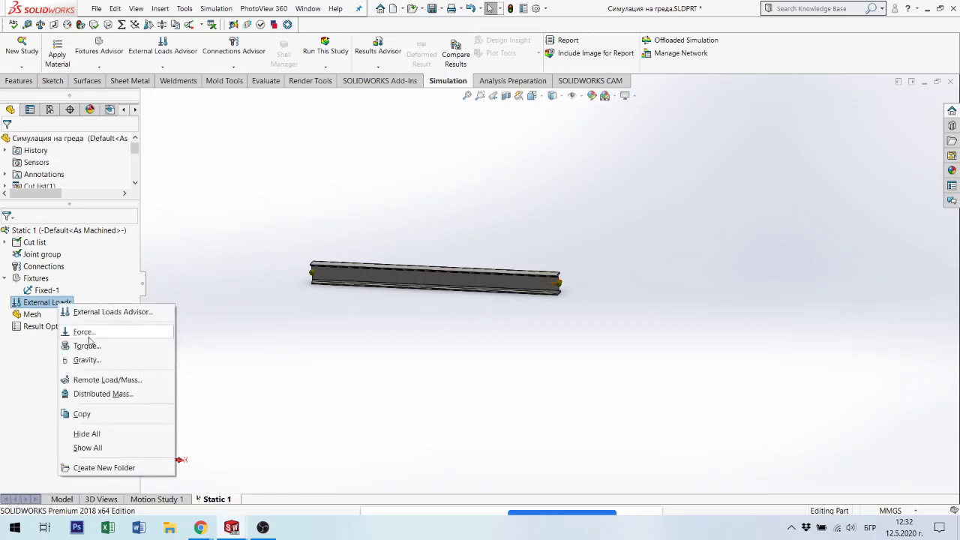
pyautogui.click(210, 286)
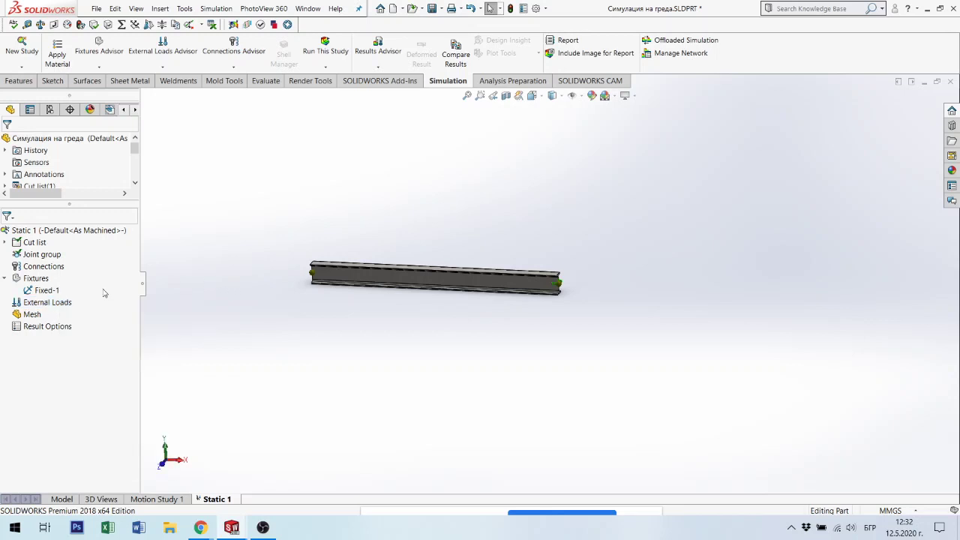
pyautogui.click(58, 306)
pyautogui.rightClick(58, 307)
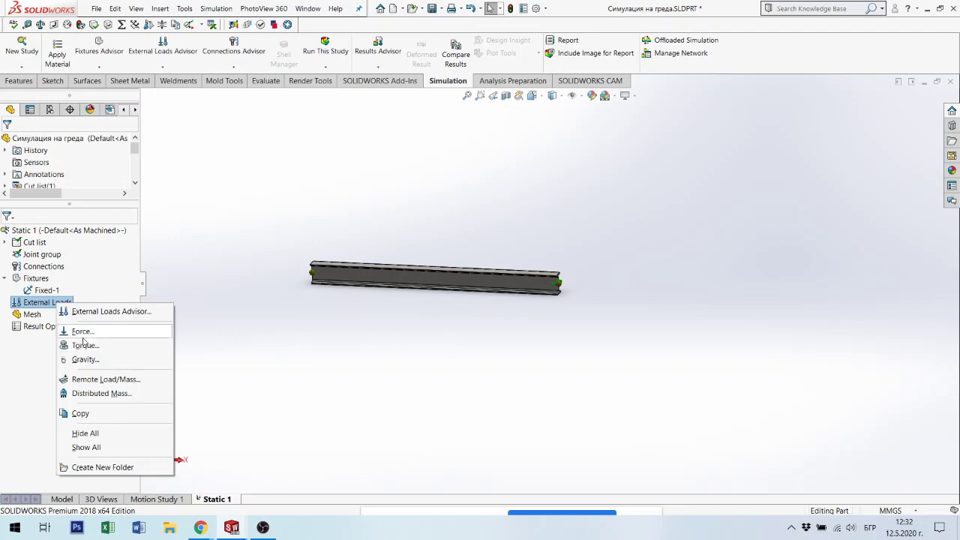
# Start a Force load with the Beams filter and select the Sb beam 80 X 6(1) member
pyautogui.click(83, 331)
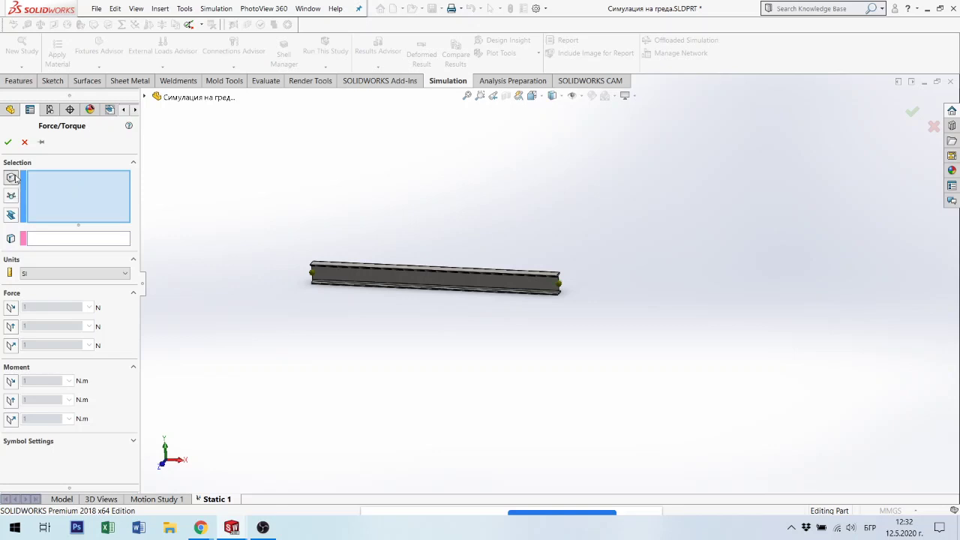
pyautogui.click(15, 178)
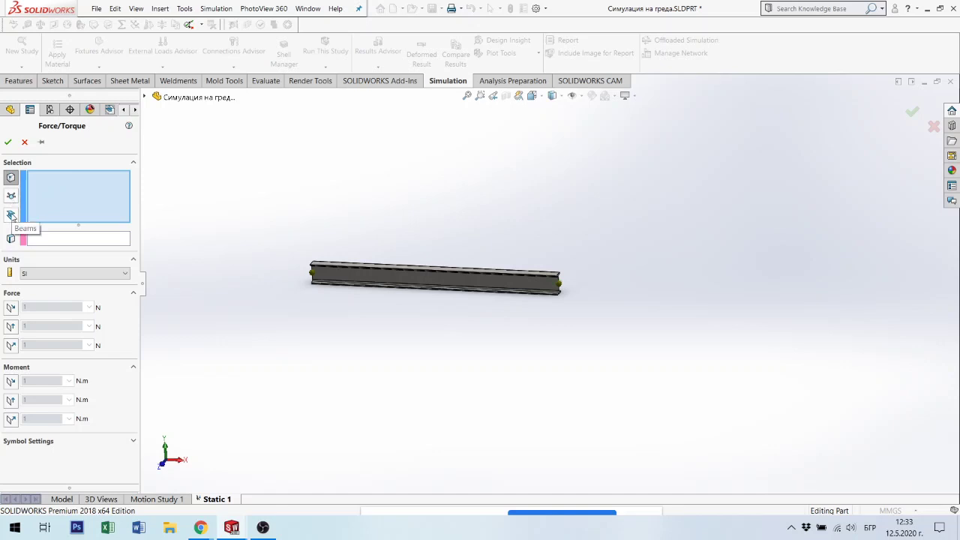
pyautogui.click(11, 215)
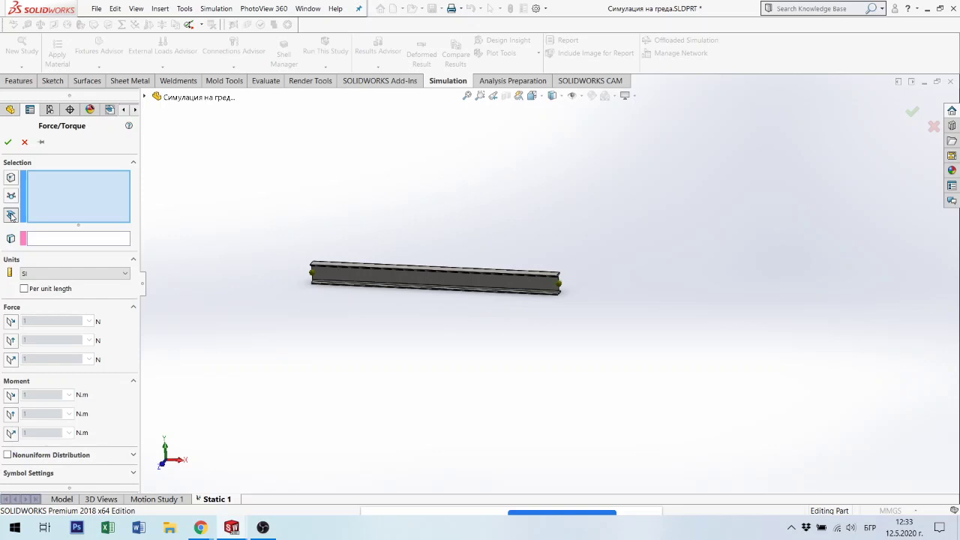
pyautogui.moveTo(365, 275); pyautogui.dragTo(338, 274, button='middle')
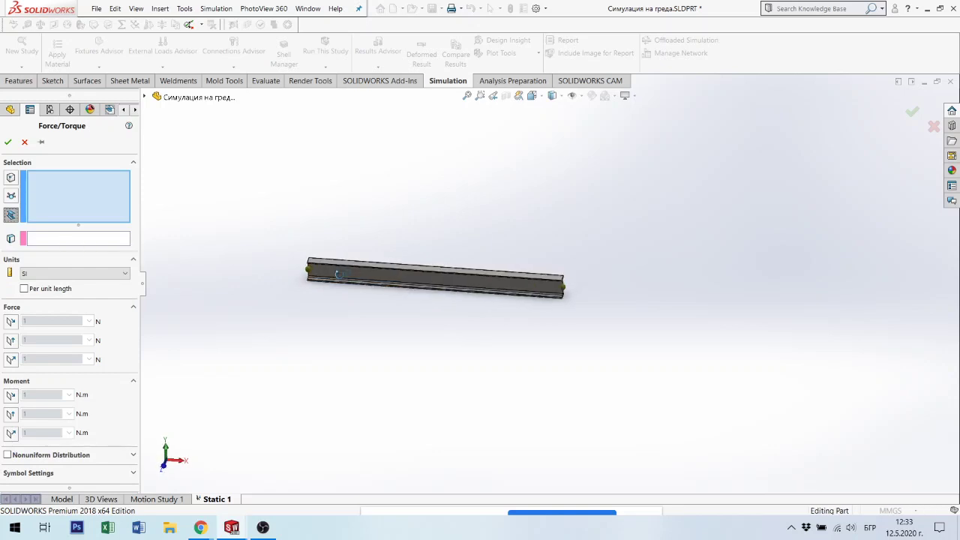
pyautogui.scroll(-3, 338, 274)
pyautogui.moveTo(332, 306); pyautogui.dragTo(332, 262, button='middle')
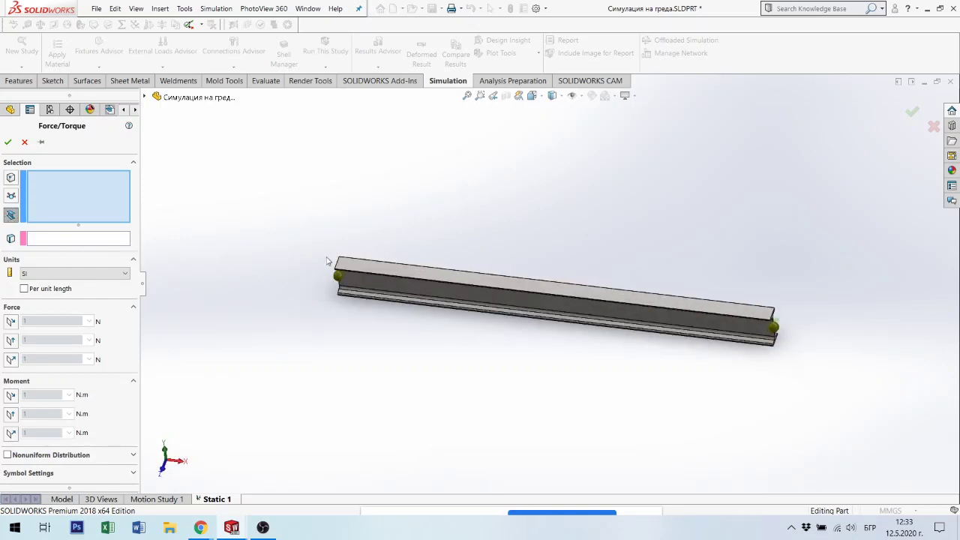
pyautogui.click(365, 269)
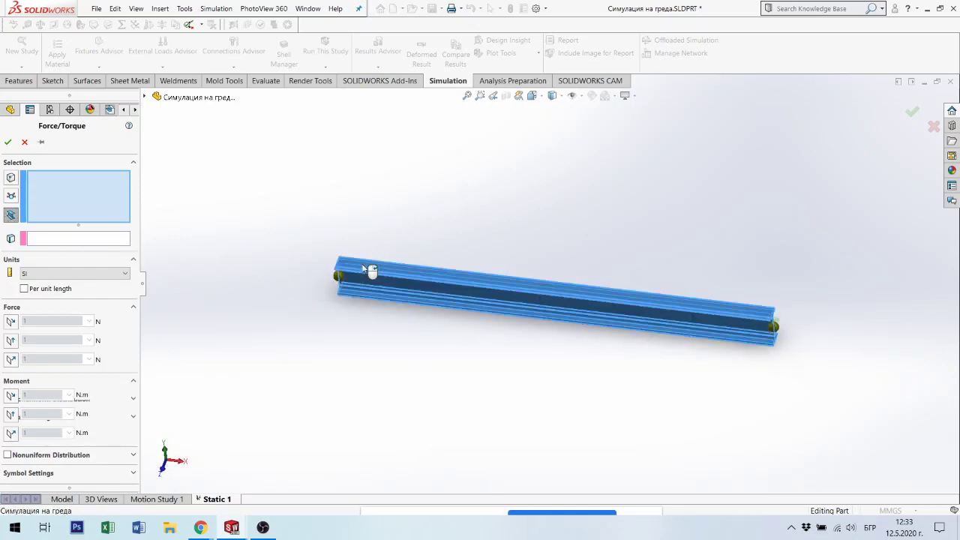
# Set a beam end edge, Edge<1>, as the force direction reference
pyautogui.click(52, 240)
pyautogui.moveTo(441, 283); pyautogui.dragTo(452, 221, button='middle')
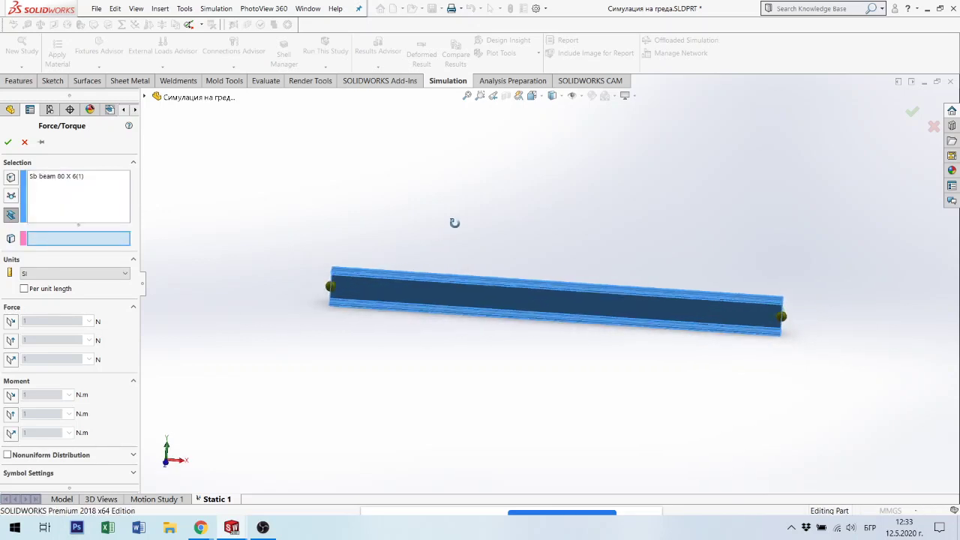
pyautogui.scroll(-3, 346, 310)
pyautogui.scroll(-1, 347, 310)
pyautogui.scroll(-2, 399, 294)
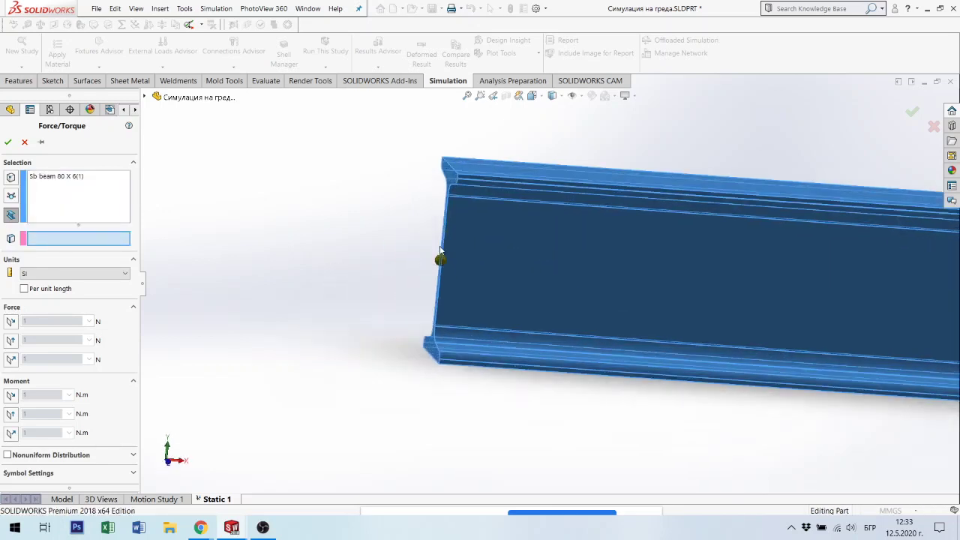
pyautogui.scroll(-2, 413, 265)
pyautogui.click(456, 232)
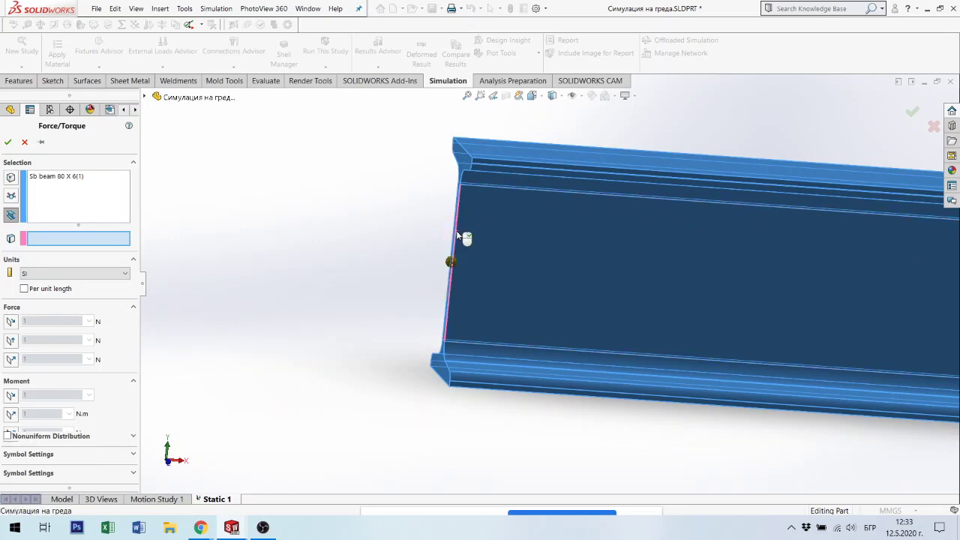
pyautogui.scroll(2, 787, 304)
pyautogui.scroll(2, 810, 295)
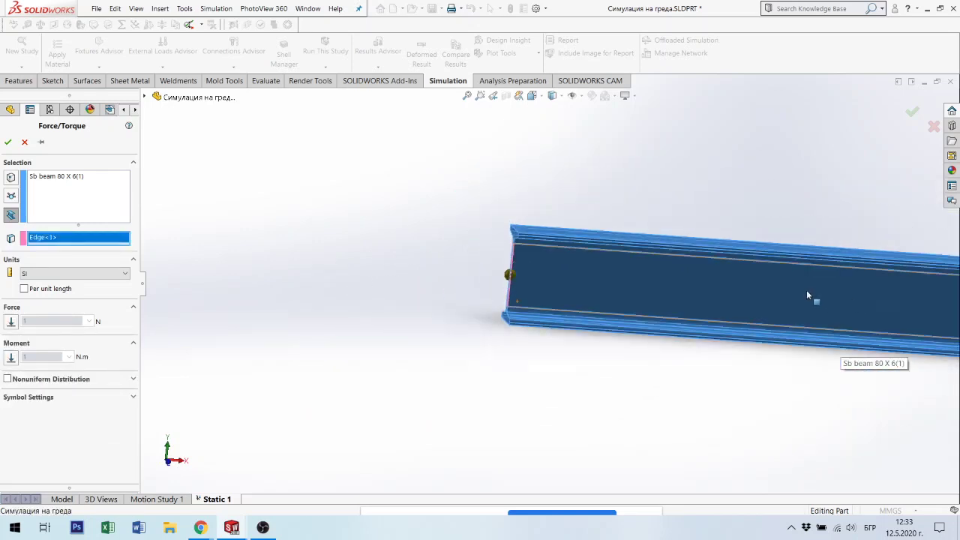
pyautogui.scroll(1, 810, 295)
pyautogui.scroll(1, 789, 321)
pyautogui.scroll(2, 697, 315)
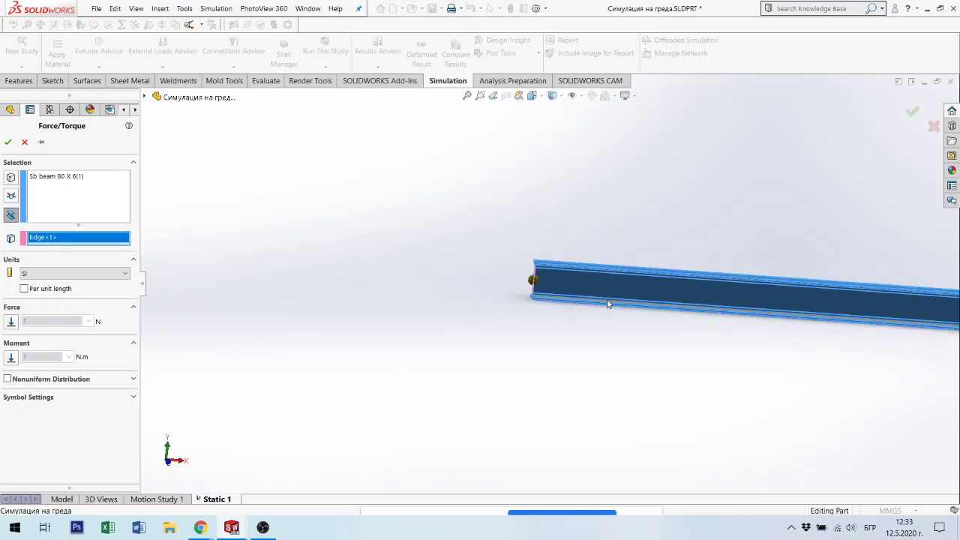
pyautogui.scroll(1, 525, 288)
pyautogui.scroll(-1, 323, 283)
pyautogui.scroll(-1, 180, 288)
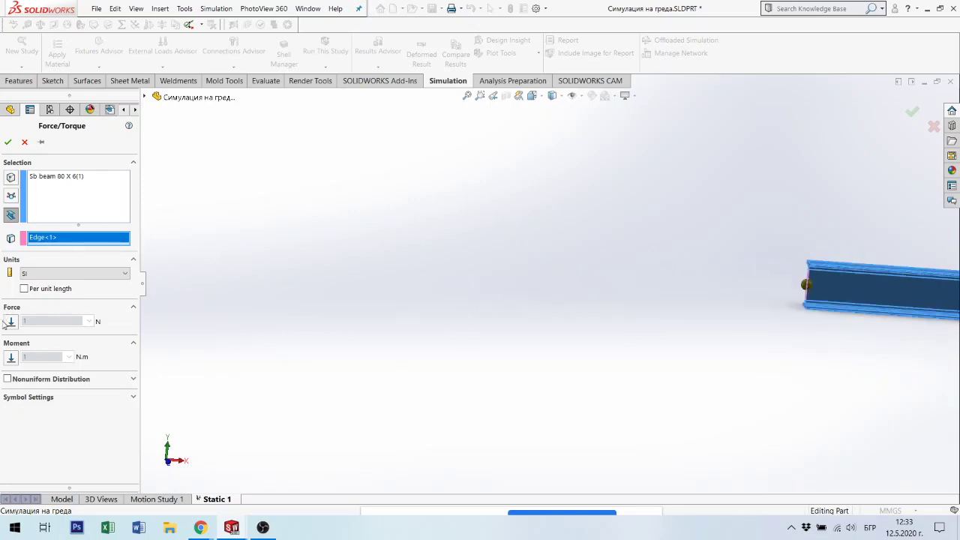
pyautogui.scroll(2, 449, 315)
pyautogui.scroll(3, 743, 386)
pyautogui.scroll(-2, 593, 334)
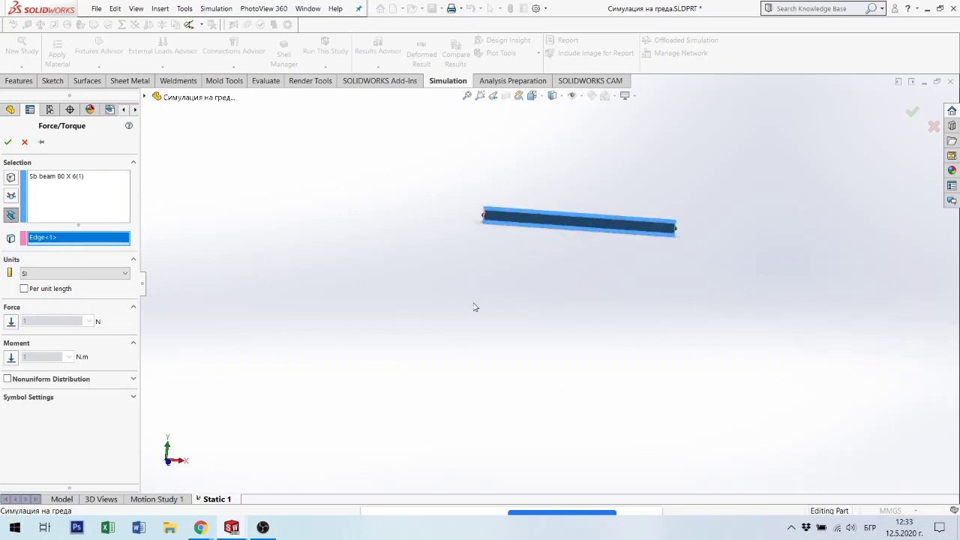
pyautogui.scroll(2, 433, 186)
pyautogui.scroll(-1, 433, 186)
pyautogui.scroll(-1, 539, 222)
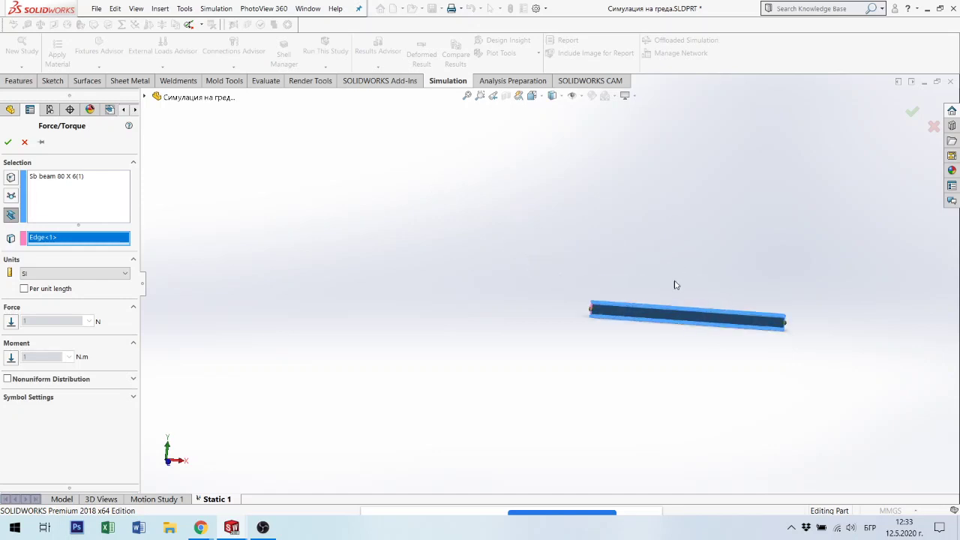
# Apply the 1000 force along the beam edge, checking the reversed direction before restoring it
pyautogui.click(10, 322)
pyautogui.doubleClick(49, 320)
pyautogui.write('000')
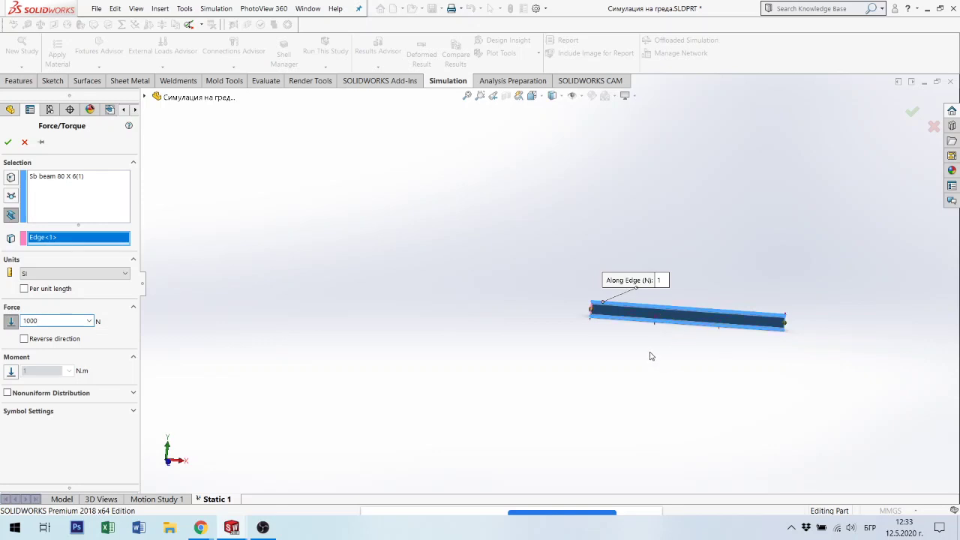
pyautogui.scroll(-3, 519, 332)
pyautogui.scroll(-3, 518, 333)
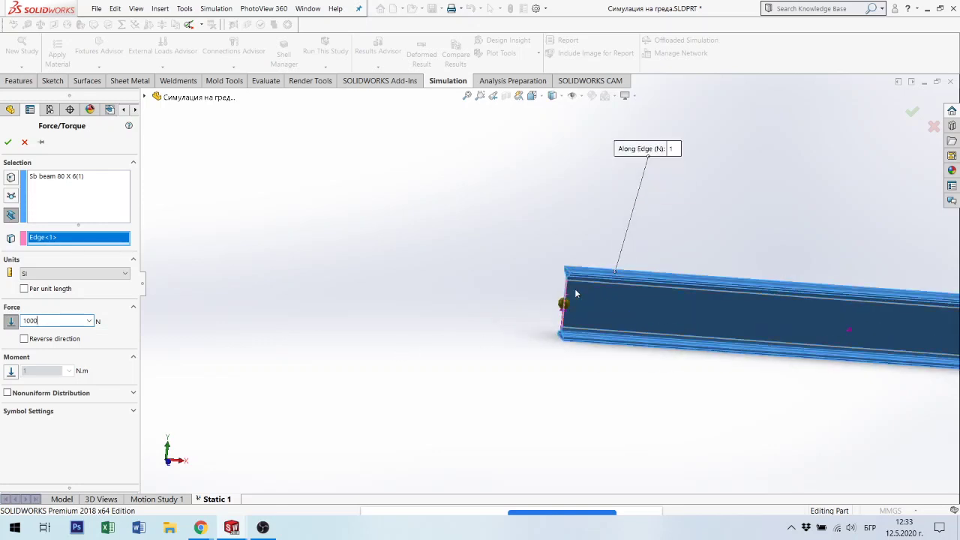
pyautogui.scroll(-3, 524, 330)
pyautogui.moveTo(596, 288); pyautogui.dragTo(585, 300, button='middle')
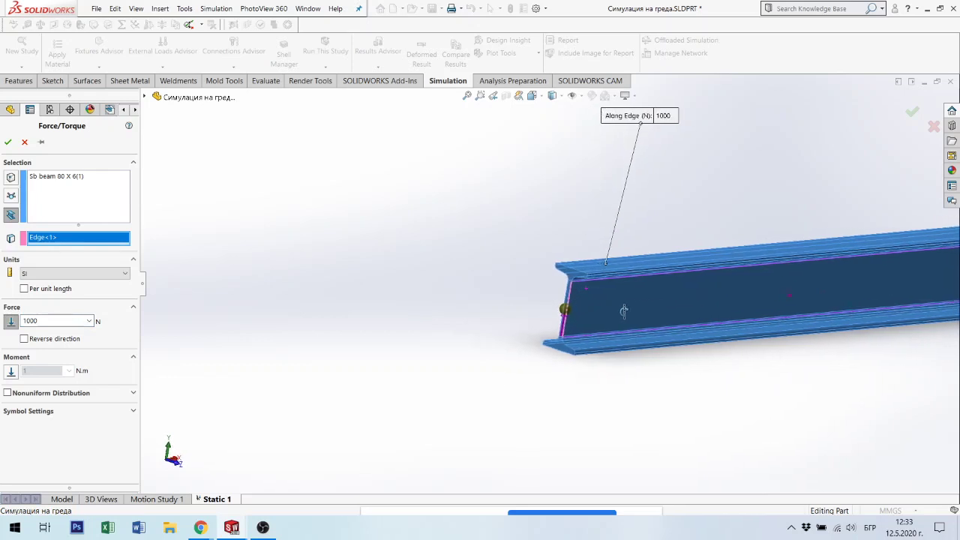
pyautogui.click(120, 343)
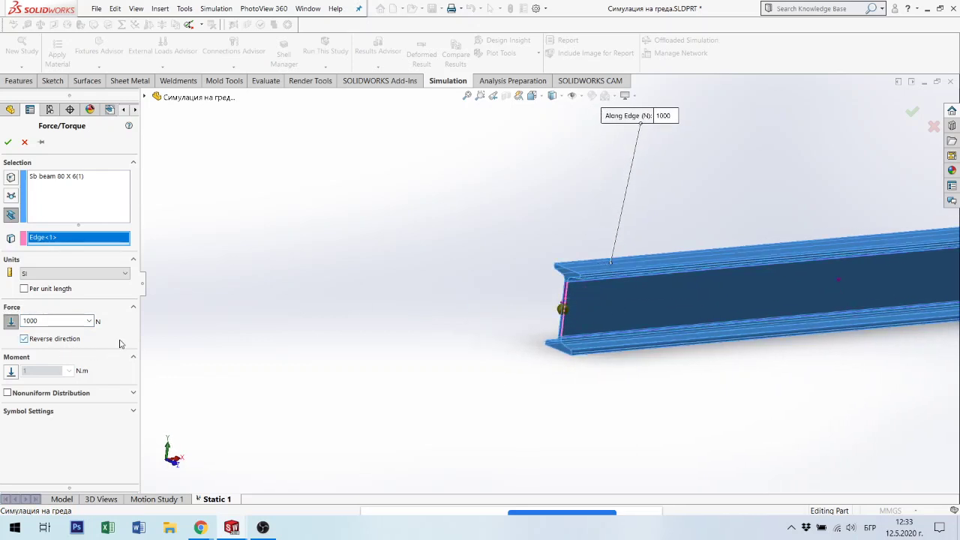
pyautogui.click(25, 339)
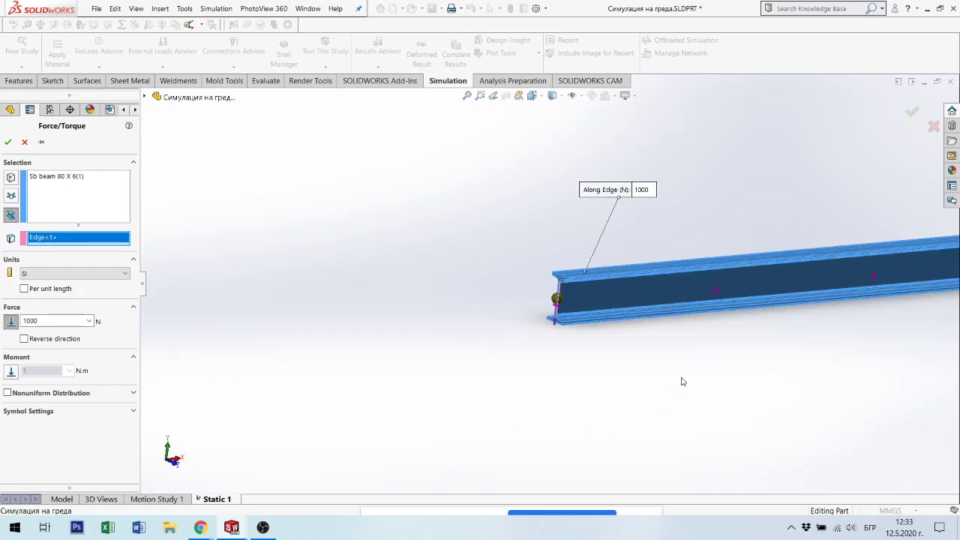
# Switch the force to Per unit length so it reads 1000 N/m
pyautogui.scroll(3, 725, 280)
pyautogui.scroll(-3, 493, 295)
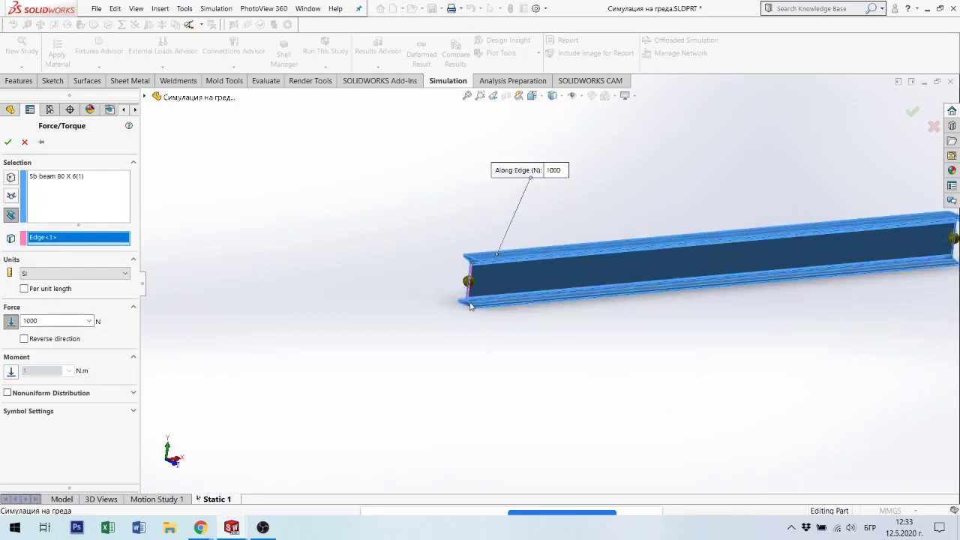
pyautogui.scroll(-3, 495, 278)
pyautogui.scroll(-2, 498, 250)
pyautogui.moveTo(497, 250)
pyautogui.mouseDown(button='middle')
pyautogui.moveTo(456, 244)
pyautogui.moveTo(403, 280)
pyautogui.mouseUp(button='middle')
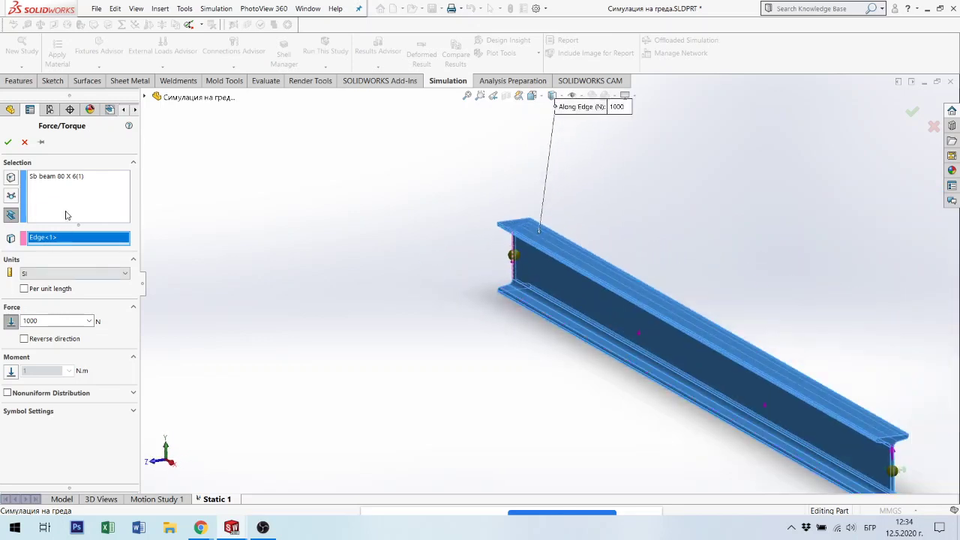
pyautogui.click(63, 183)
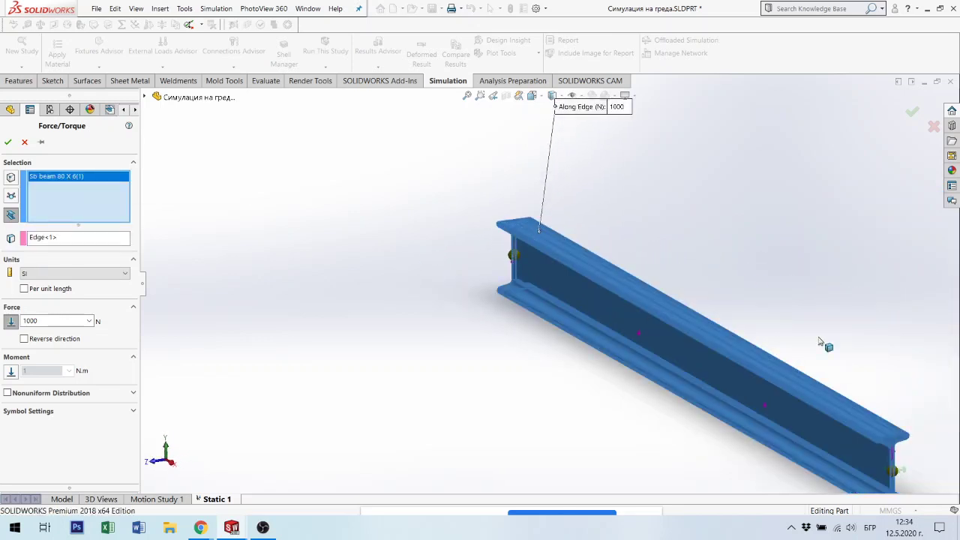
pyautogui.scroll(2, 697, 290)
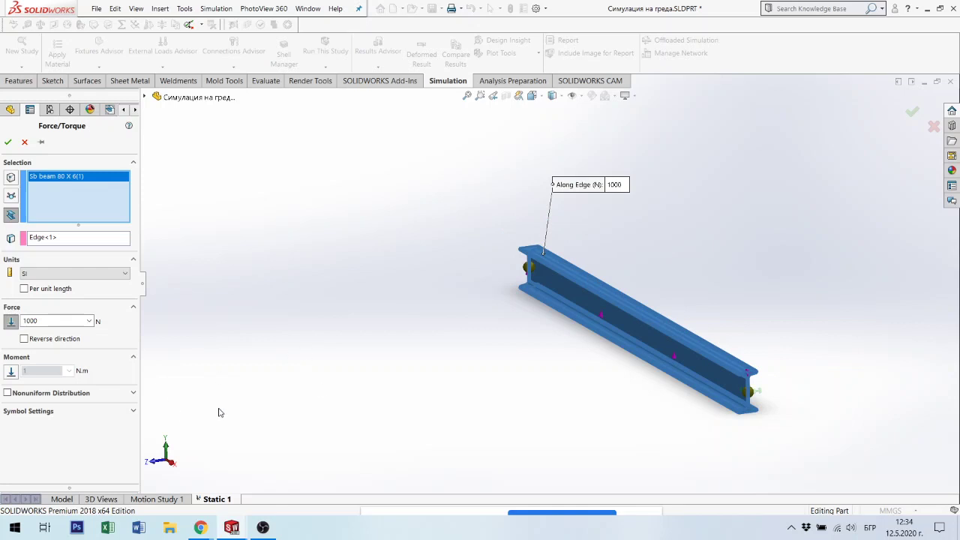
pyautogui.scroll(-2, 551, 279)
pyautogui.scroll(2, 636, 288)
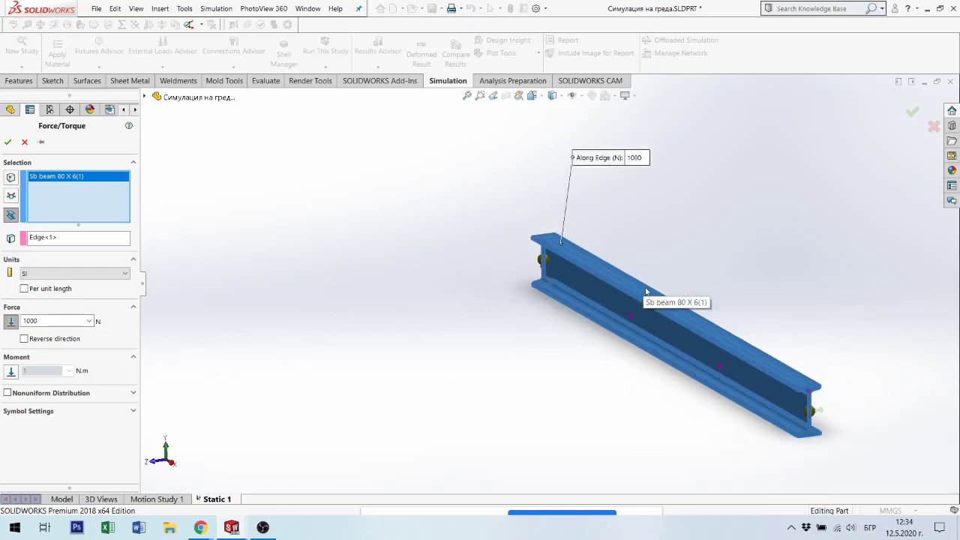
pyautogui.scroll(-3, 695, 401)
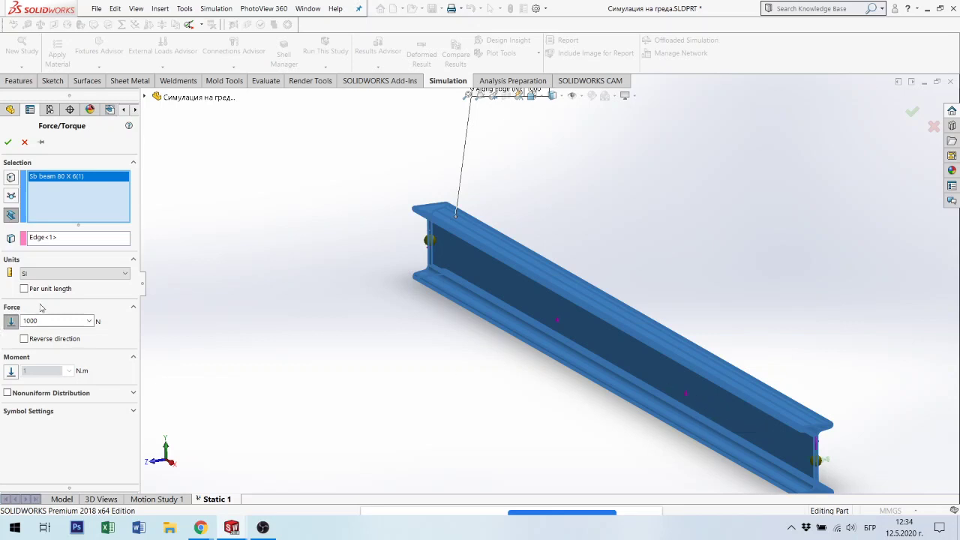
pyautogui.click(24, 289)
# Confirm the per-unit-length force so Force-1 is added to the Static 1 study
pyautogui.click(8, 142)
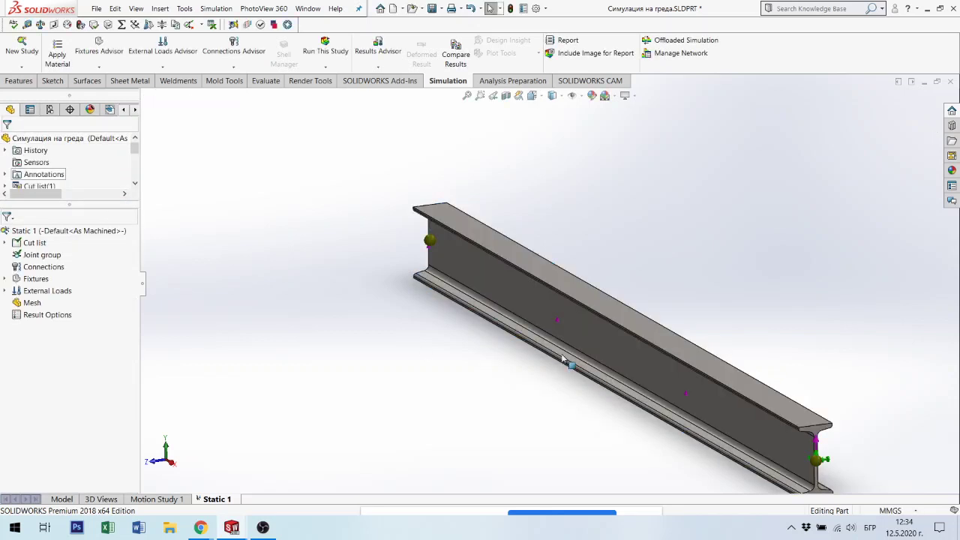
pyautogui.moveTo(569, 362); pyautogui.dragTo(659, 354, button='middle')
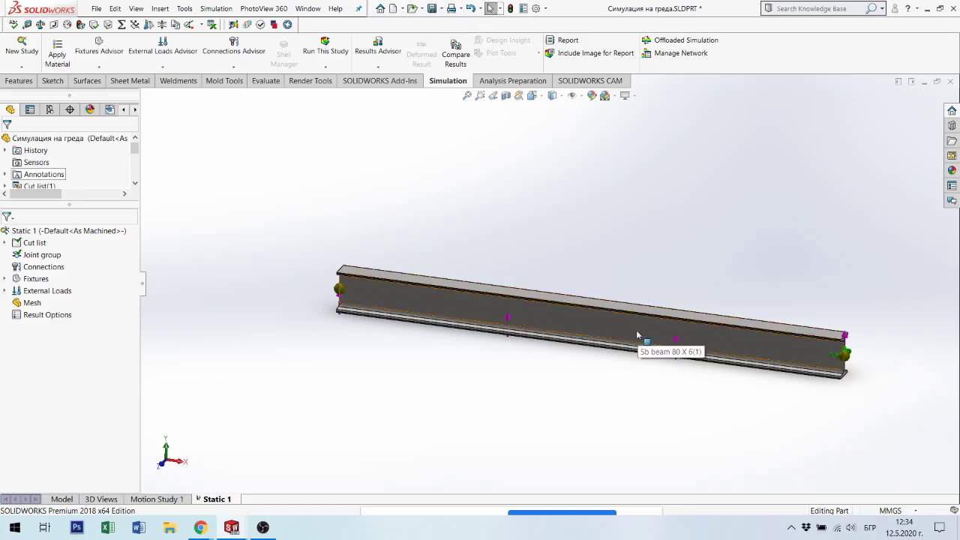
pyautogui.scroll(-2, 673, 348)
pyautogui.scroll(-1, 667, 341)
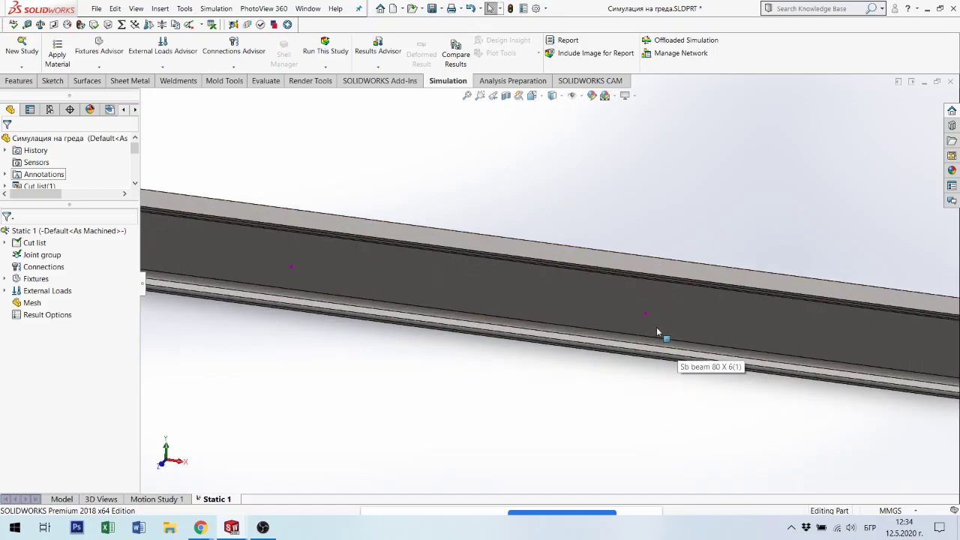
pyautogui.scroll(2, 645, 336)
pyautogui.scroll(2, 646, 336)
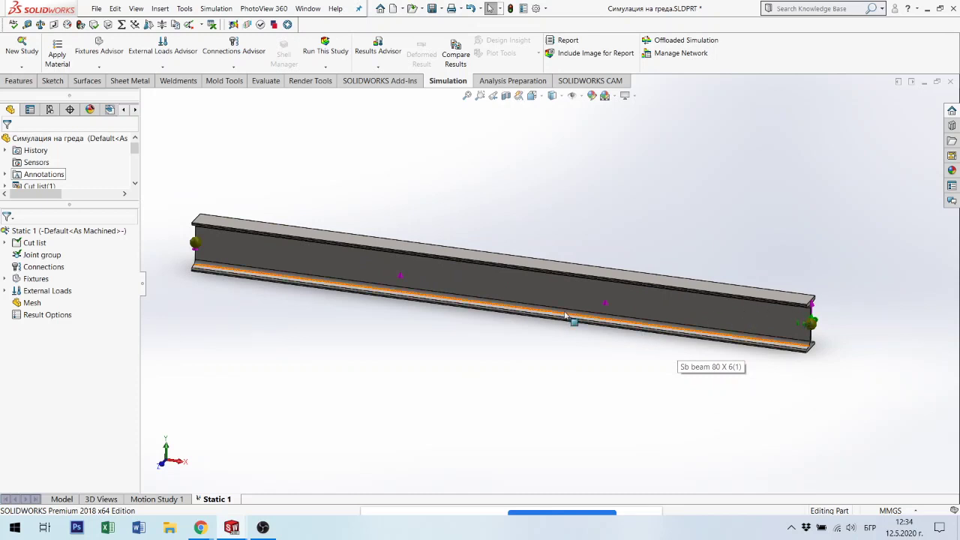
pyautogui.scroll(-1, 322, 277)
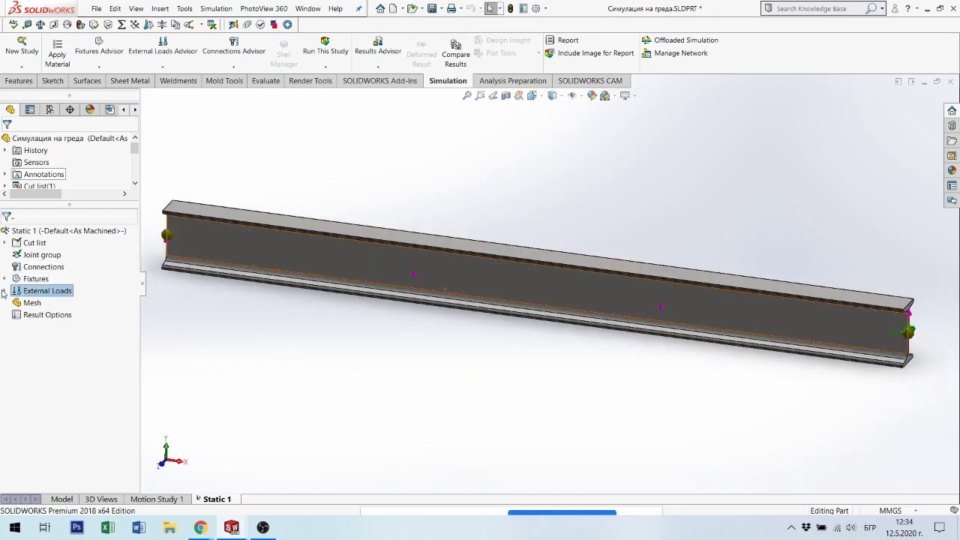
# Reverse Force-1 under External Loads to -1000 N and save the part
pyautogui.click(4, 291)
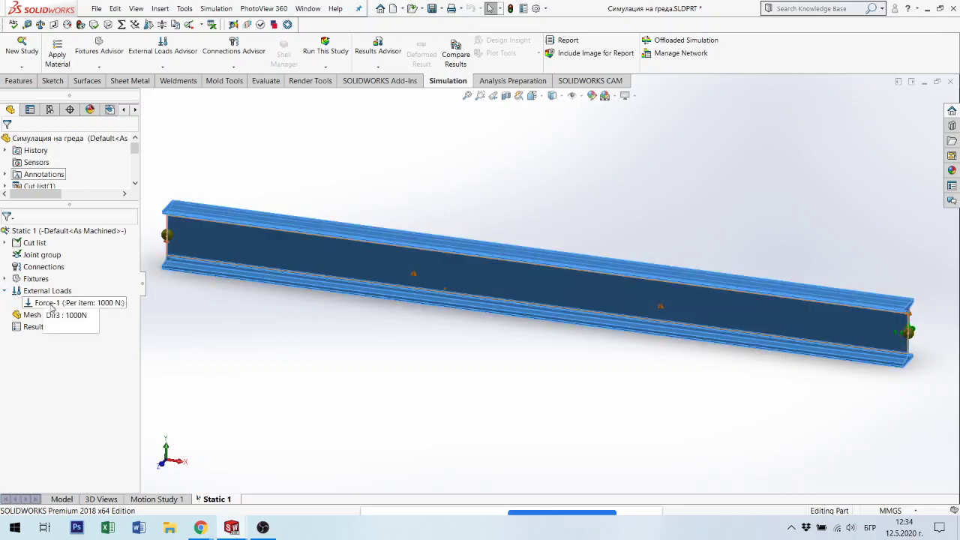
pyautogui.click(54, 304)
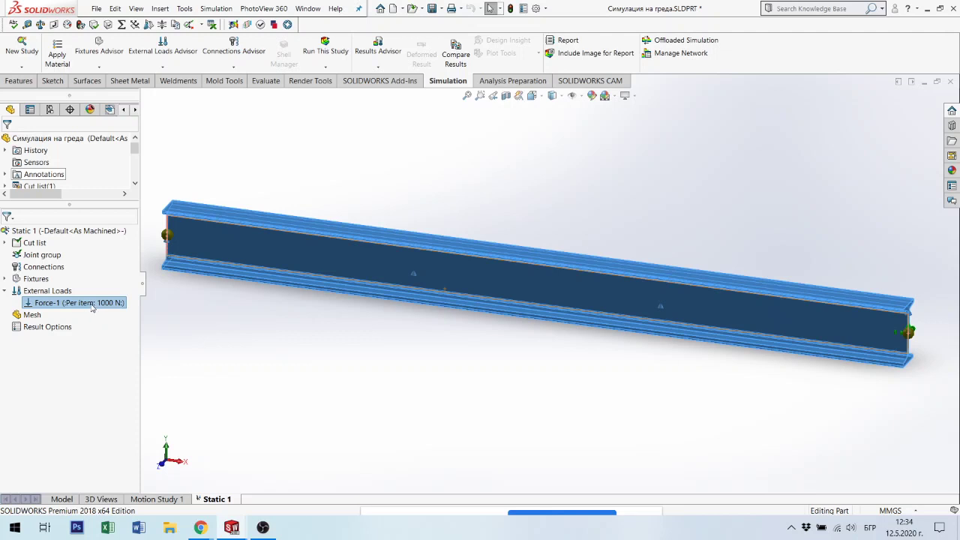
pyautogui.rightClick(92, 306)
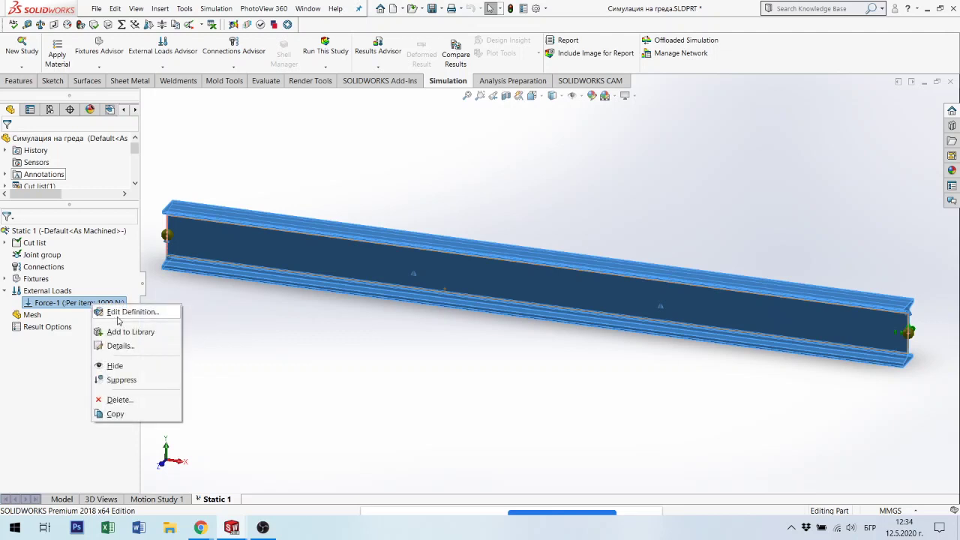
pyautogui.click(124, 314)
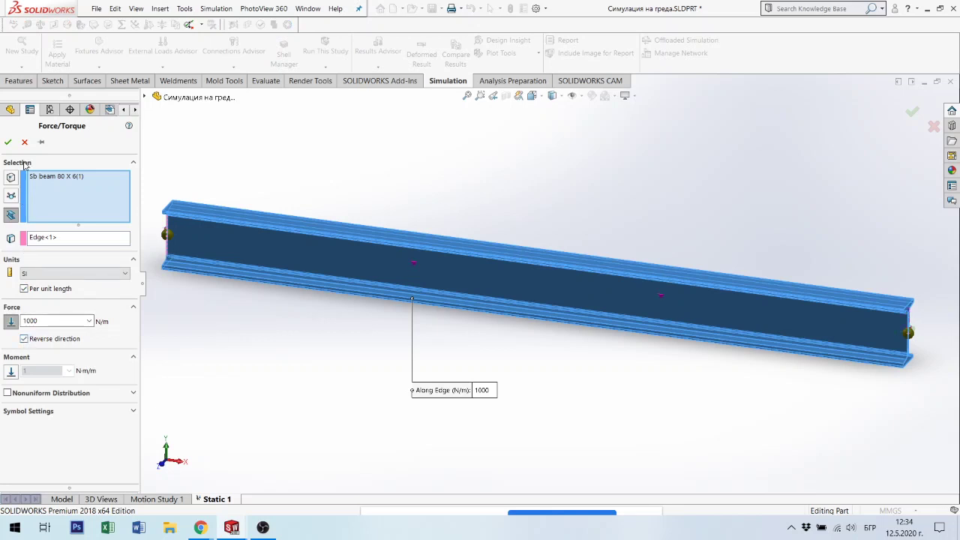
pyautogui.click(8, 142)
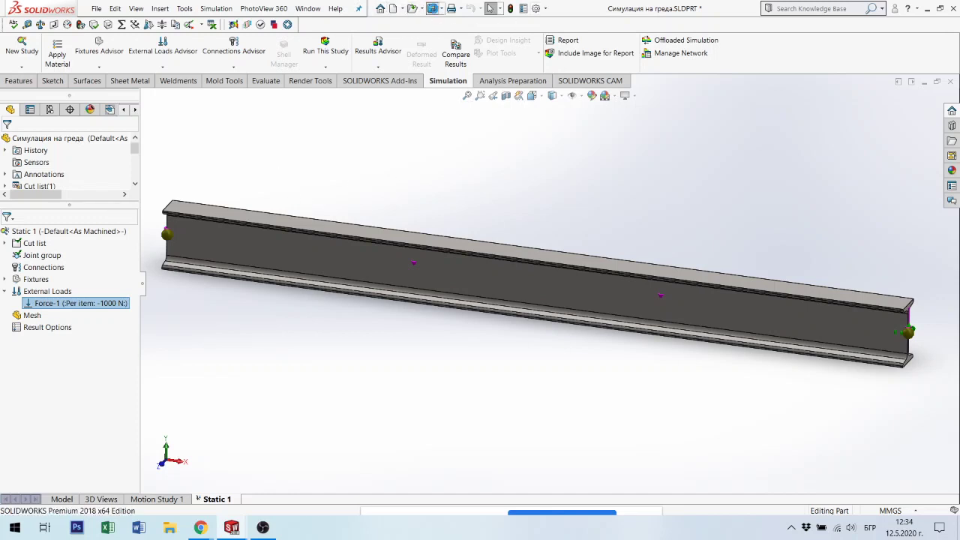
pyautogui.click(432, 9)
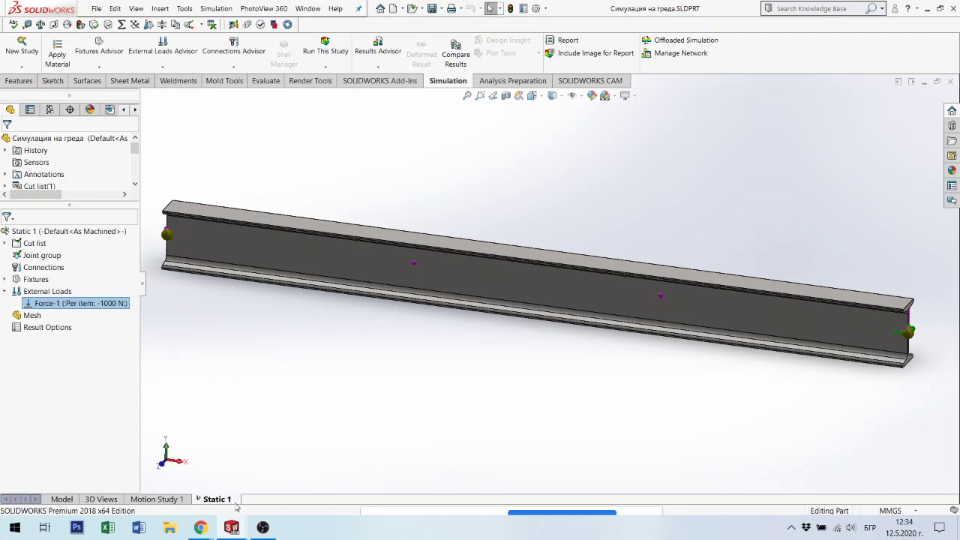
# Select Mesh in the Static 1 study tree and bring up its context menu
pyautogui.click(30, 315)
pyautogui.rightClick(30, 319)
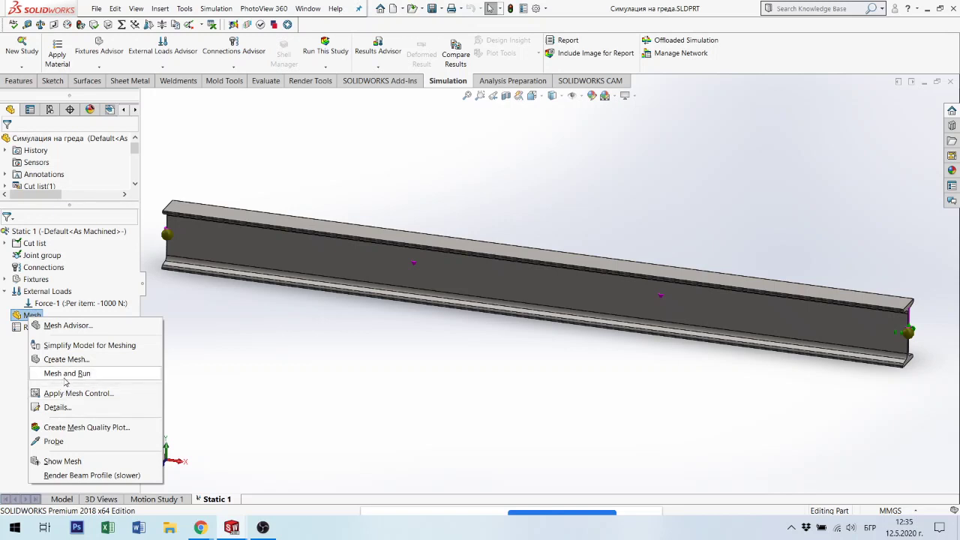
# Mesh and run Static 1, then orbit to inspect Stress1 peaking at 2.579e+07 N/m^2
pyautogui.click(70, 374)
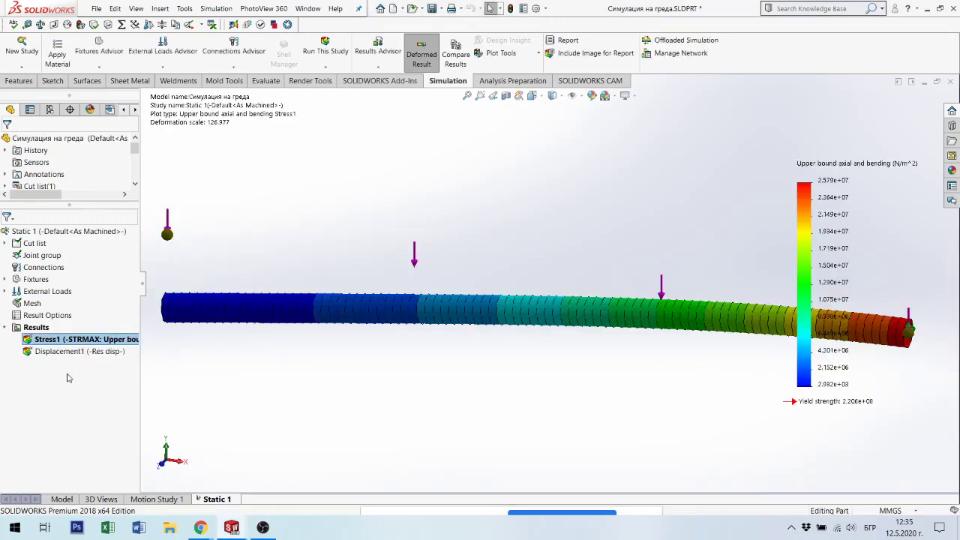
pyautogui.scroll(3, 583, 322)
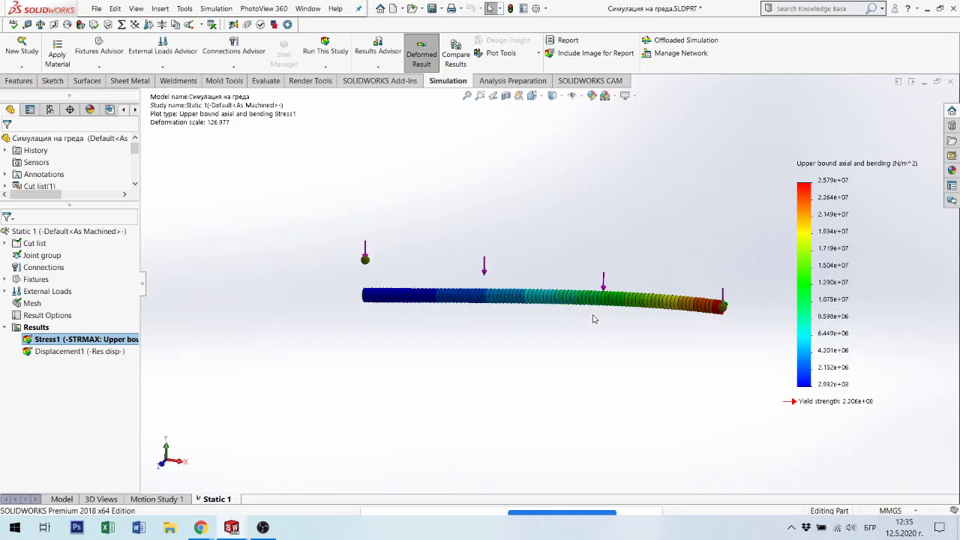
pyautogui.moveTo(593, 317)
pyautogui.mouseDown(button='middle')
pyautogui.moveTo(609, 330)
pyautogui.moveTo(617, 313)
pyautogui.mouseUp(button='middle')
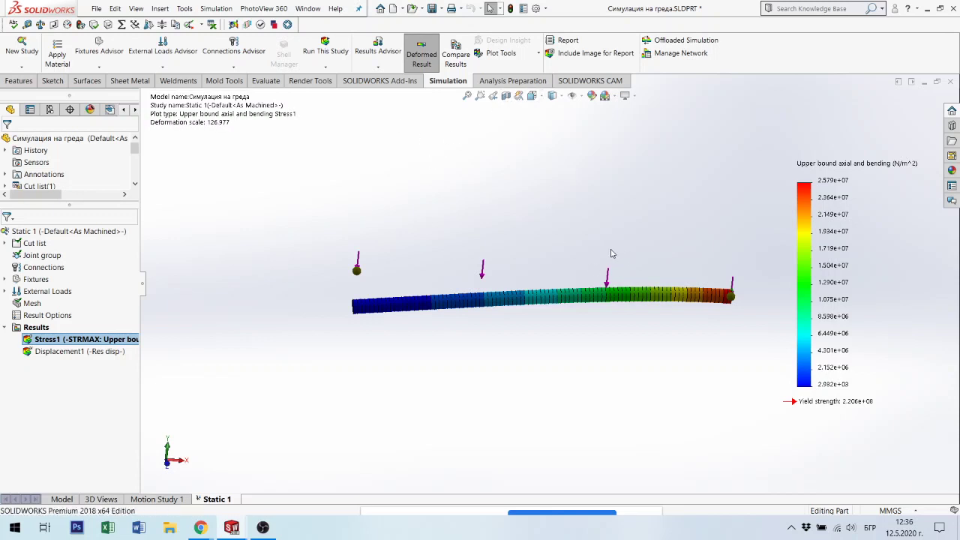
pyautogui.moveTo(611, 254); pyautogui.dragTo(476, 265, button='middle')
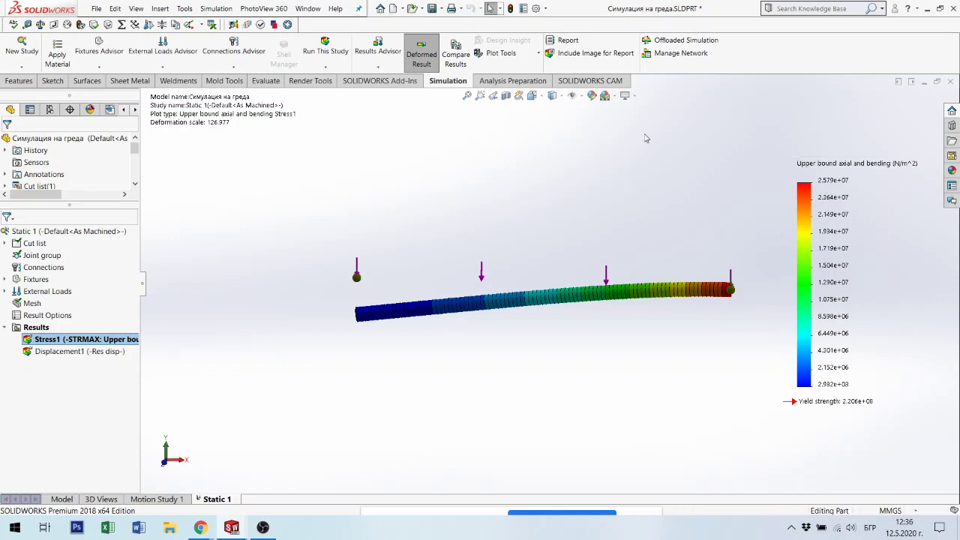
# Publish the Static 1 study as a Word report on A4 paper
pyautogui.click(565, 43)
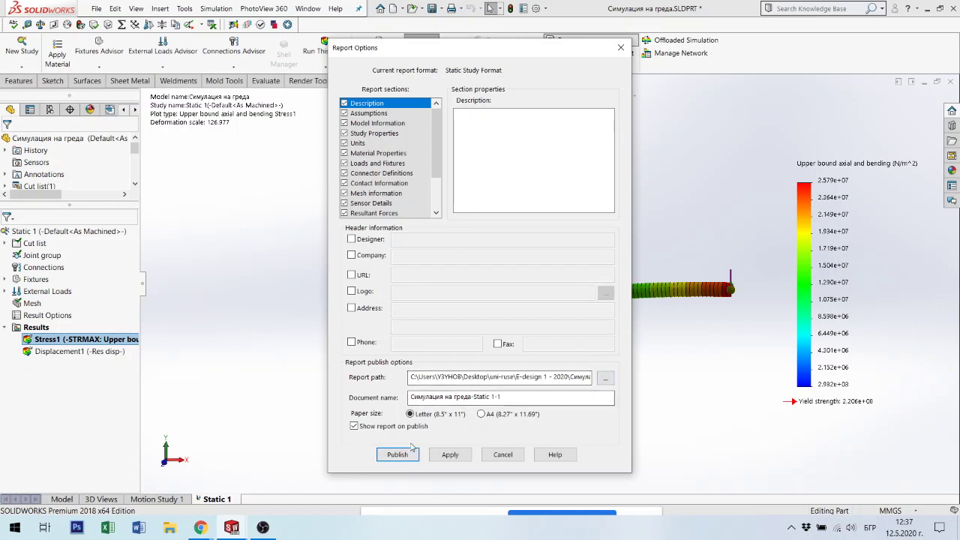
pyautogui.click(481, 415)
pyautogui.click(398, 454)
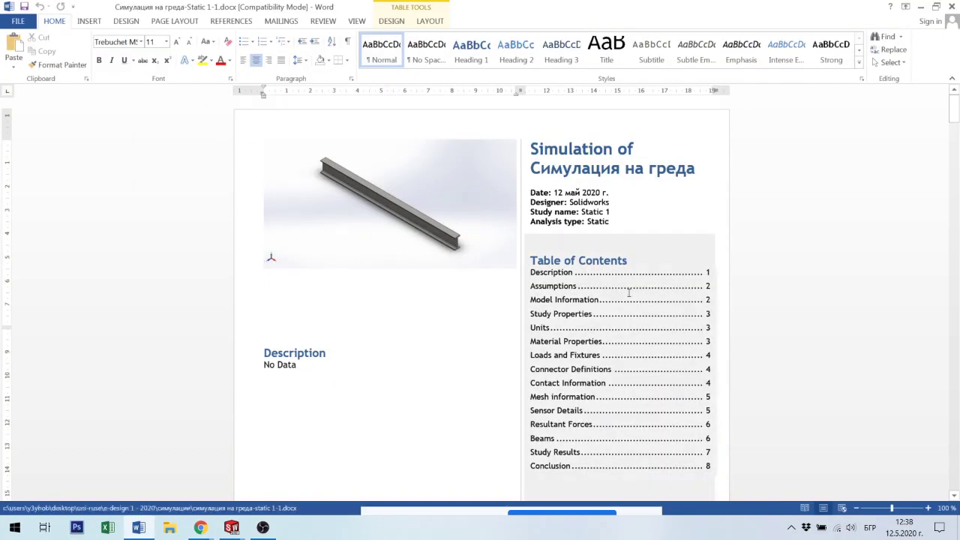
# Scroll the report past the mesh, reaction-force and beam tables to Study Results
pyautogui.scroll(-3, 625, 292)
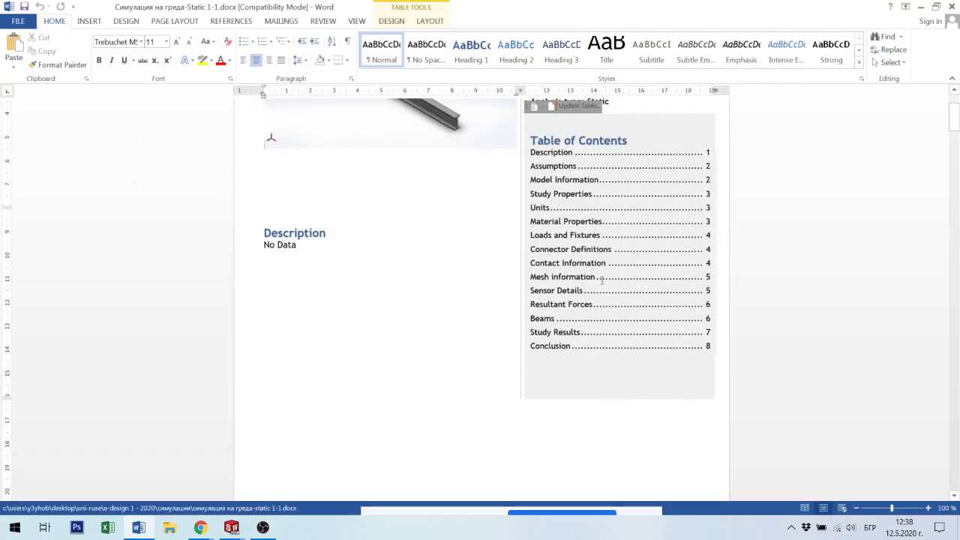
pyautogui.scroll(3, 622, 284)
pyautogui.scroll(-1, 596, 267)
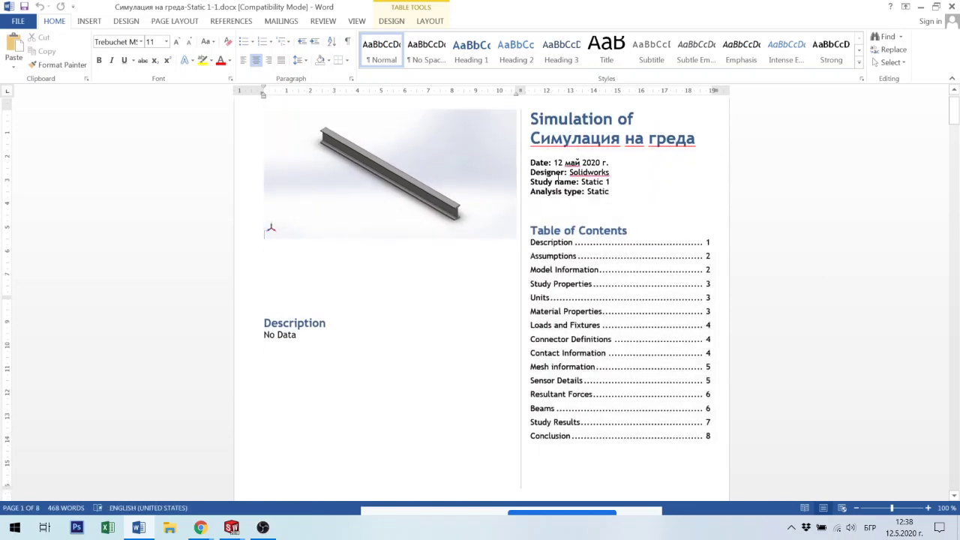
pyautogui.scroll(-3, 563, 262)
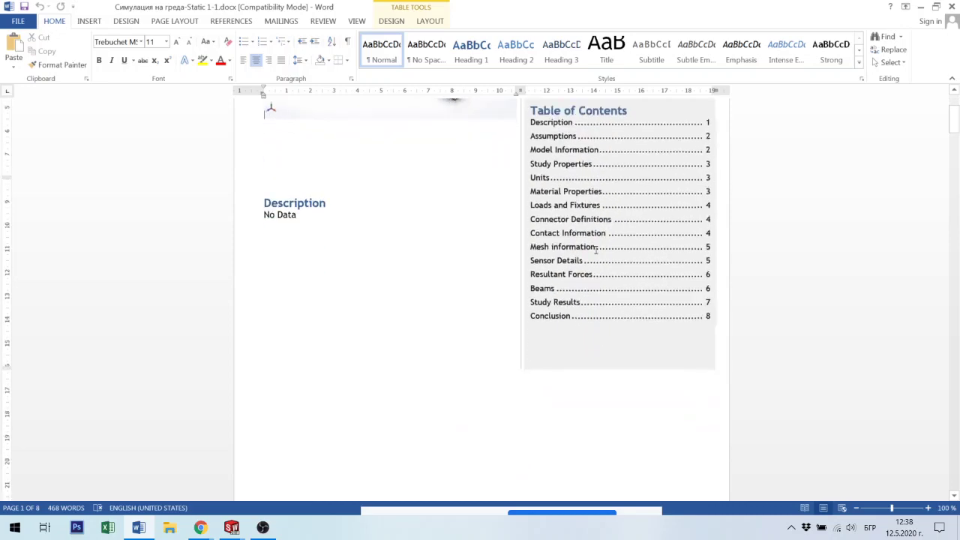
pyautogui.scroll(-3, 563, 262)
pyautogui.scroll(-3, 468, 324)
pyautogui.scroll(-3, 468, 324)
pyautogui.scroll(-3, 470, 320)
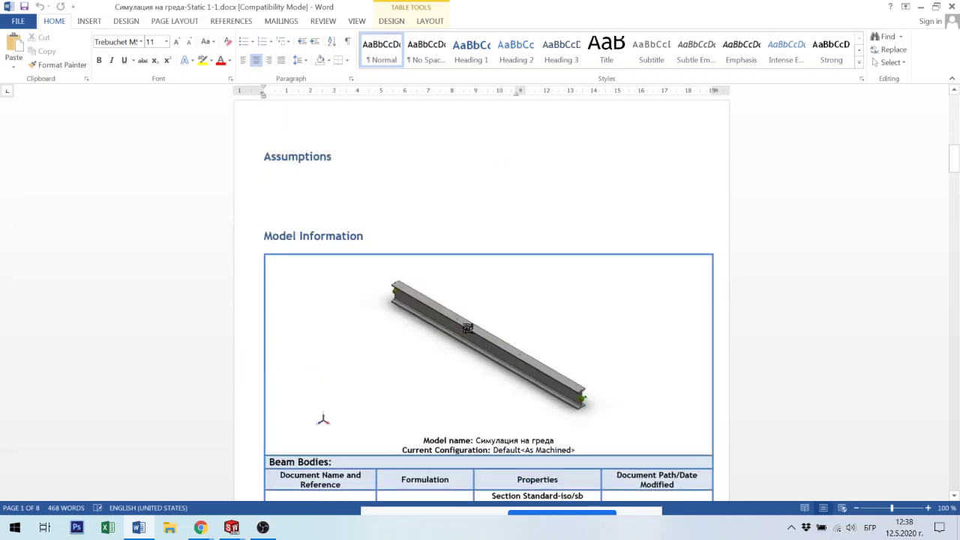
pyautogui.scroll(-3, 484, 330)
pyautogui.scroll(-3, 484, 329)
pyautogui.scroll(-3, 485, 328)
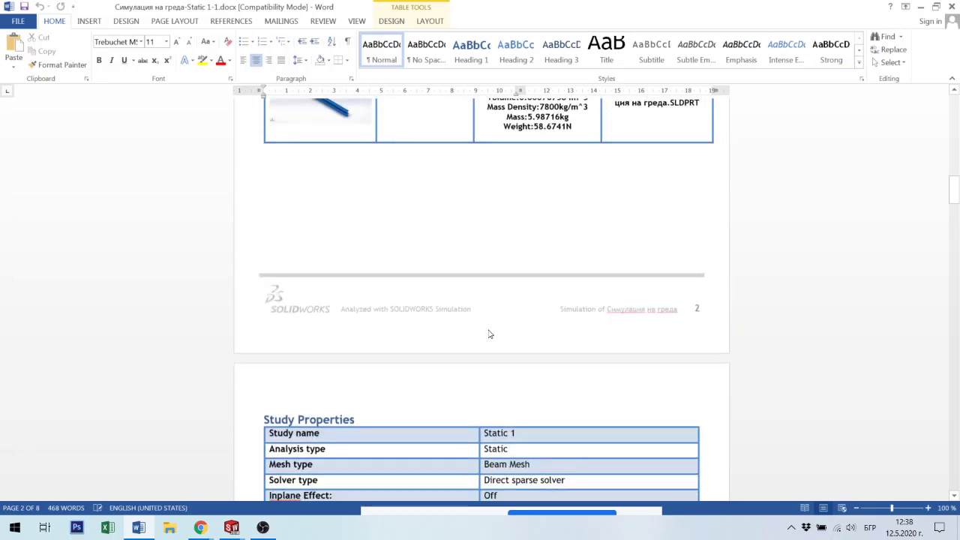
pyautogui.scroll(-1, 488, 334)
pyautogui.scroll(-3, 480, 338)
pyautogui.scroll(-3, 583, 323)
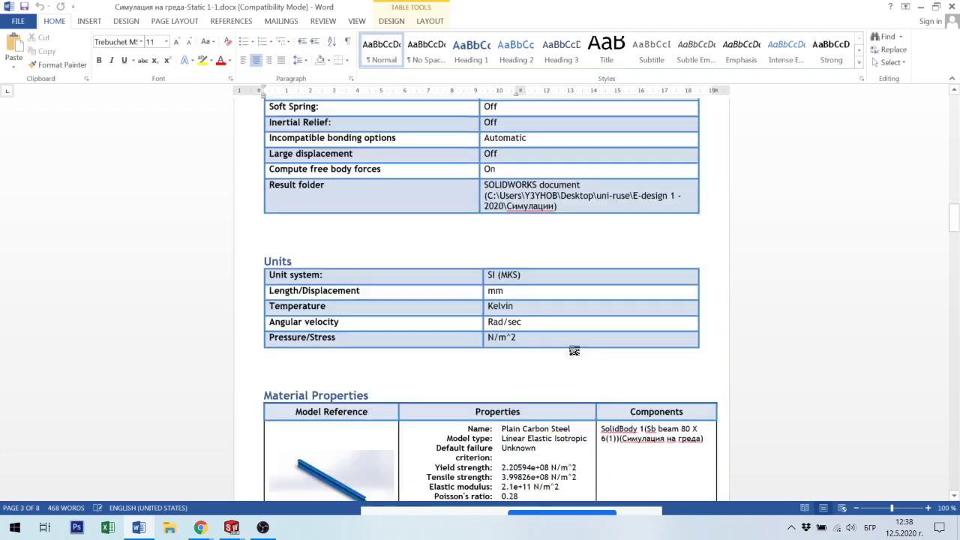
pyautogui.scroll(-3, 574, 350)
pyautogui.scroll(-3, 569, 357)
pyautogui.scroll(-3, 568, 357)
pyautogui.scroll(-3, 570, 358)
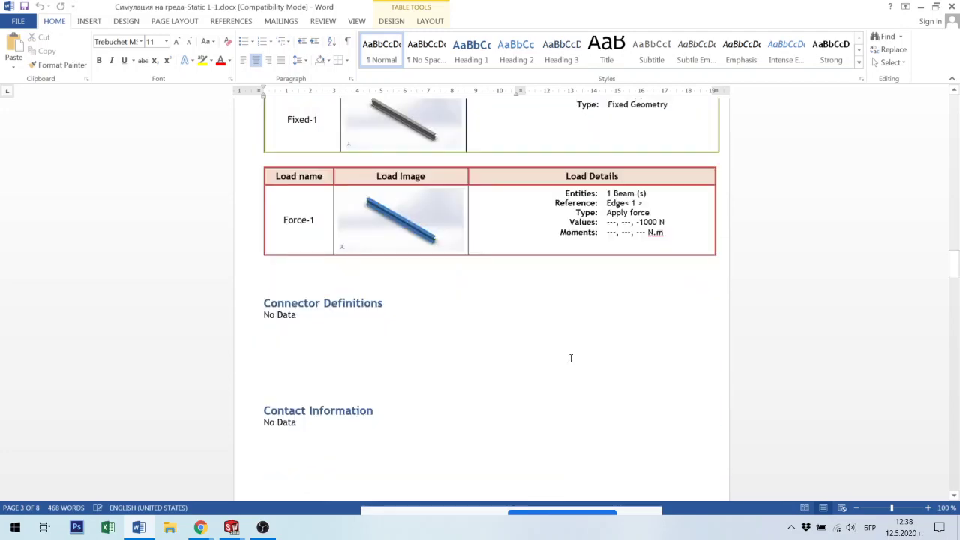
pyautogui.scroll(3, 315, 194)
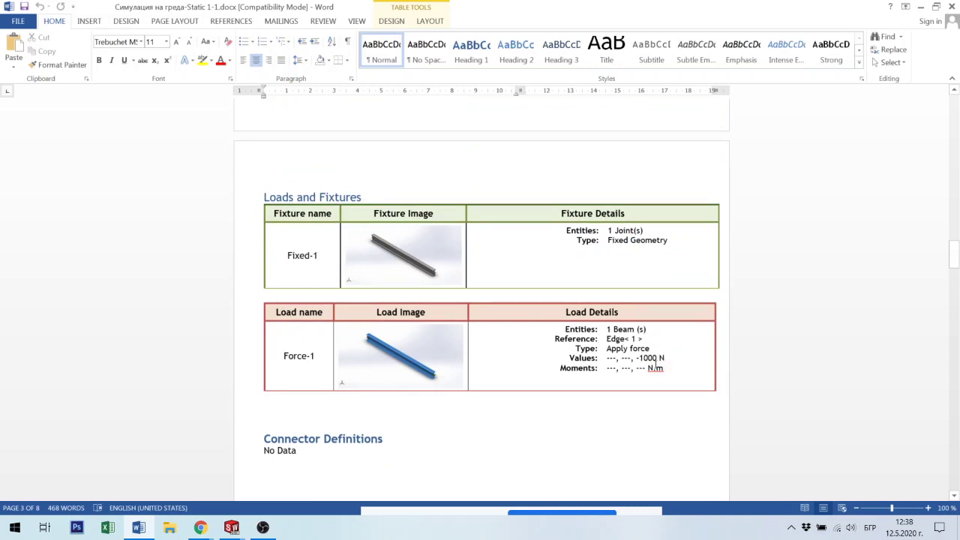
pyautogui.scroll(-3, 465, 370)
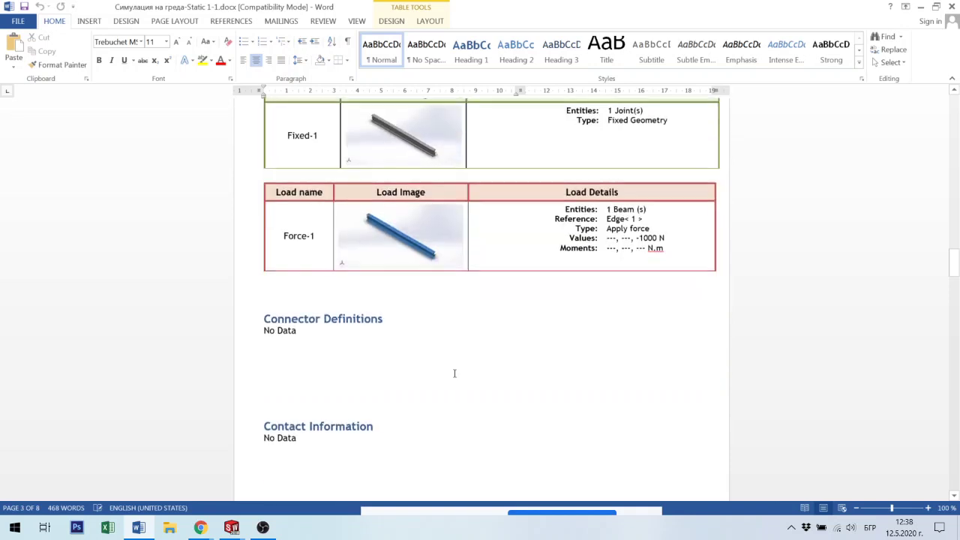
pyautogui.scroll(-2, 467, 364)
pyautogui.scroll(-3, 472, 362)
pyautogui.scroll(-2, 475, 358)
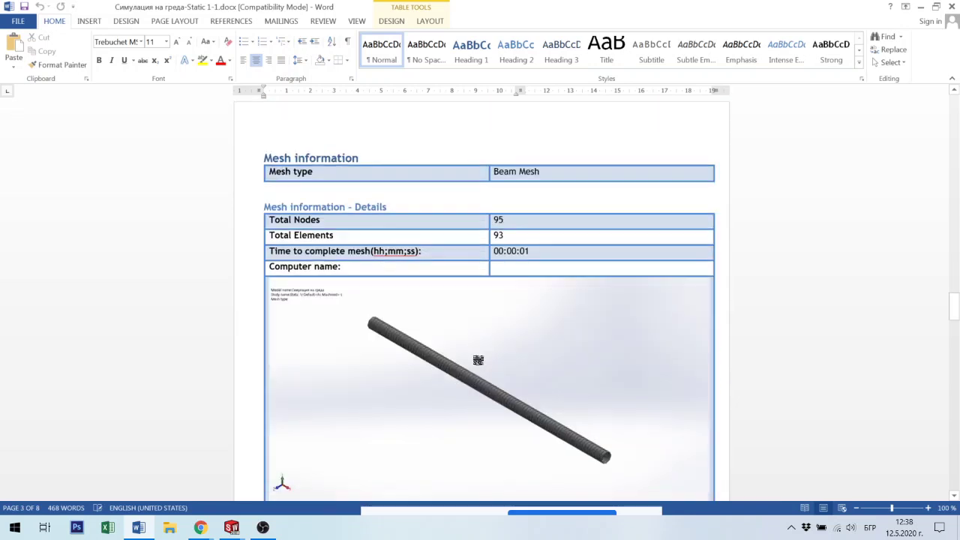
pyautogui.scroll(-2, 478, 360)
pyautogui.scroll(1, 485, 246)
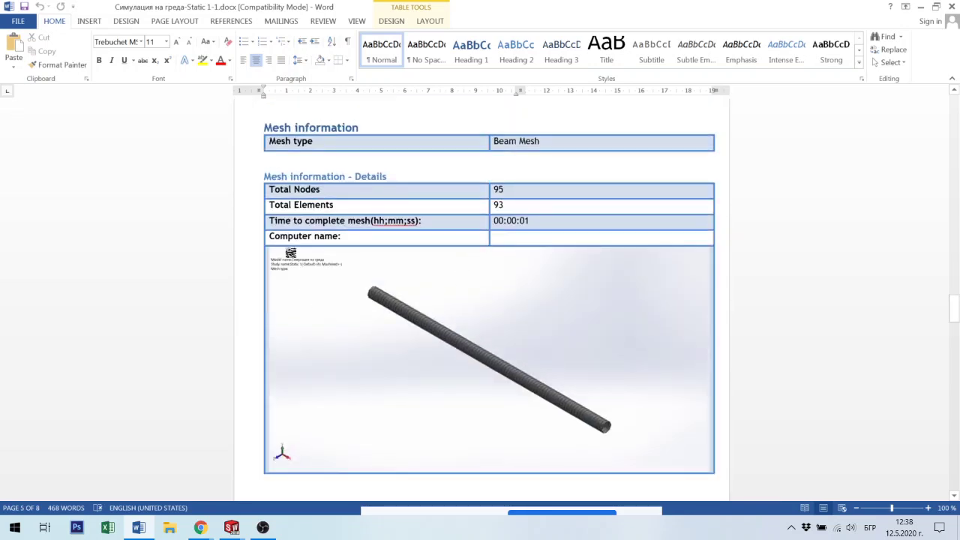
pyautogui.scroll(-3, 557, 243)
pyautogui.scroll(-3, 554, 257)
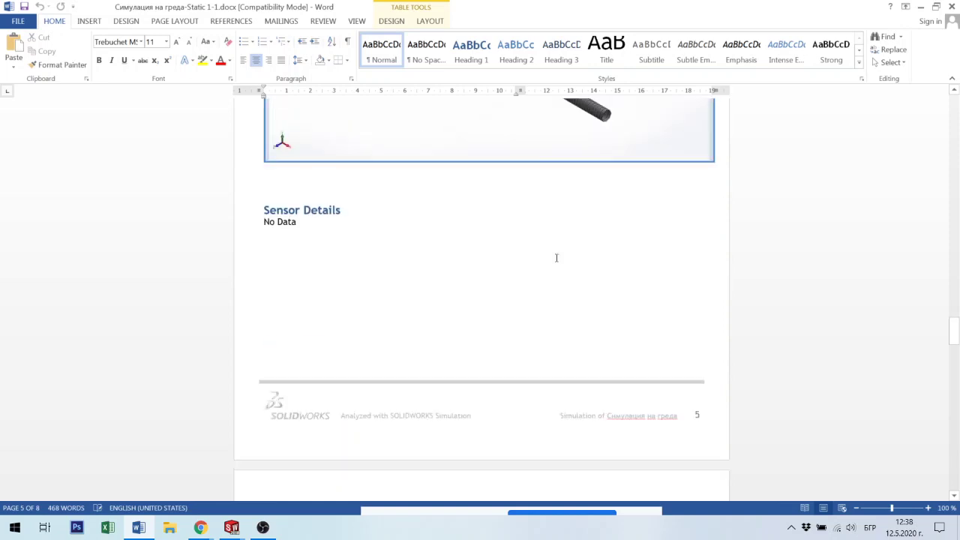
pyautogui.scroll(-3, 559, 266)
pyautogui.scroll(-1, 560, 267)
pyautogui.scroll(-3, 559, 267)
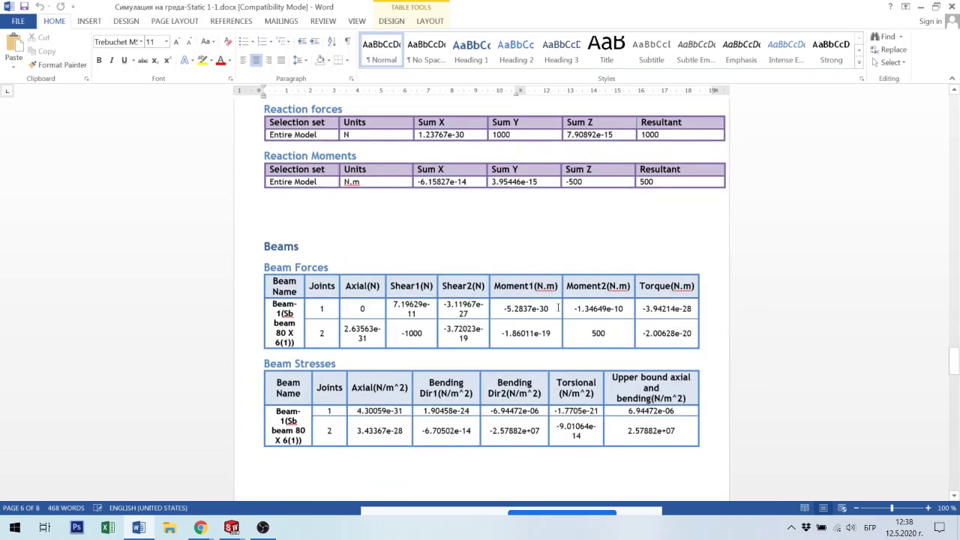
pyautogui.scroll(-2, 569, 309)
pyautogui.scroll(-5, 574, 309)
pyautogui.scroll(-2, 576, 310)
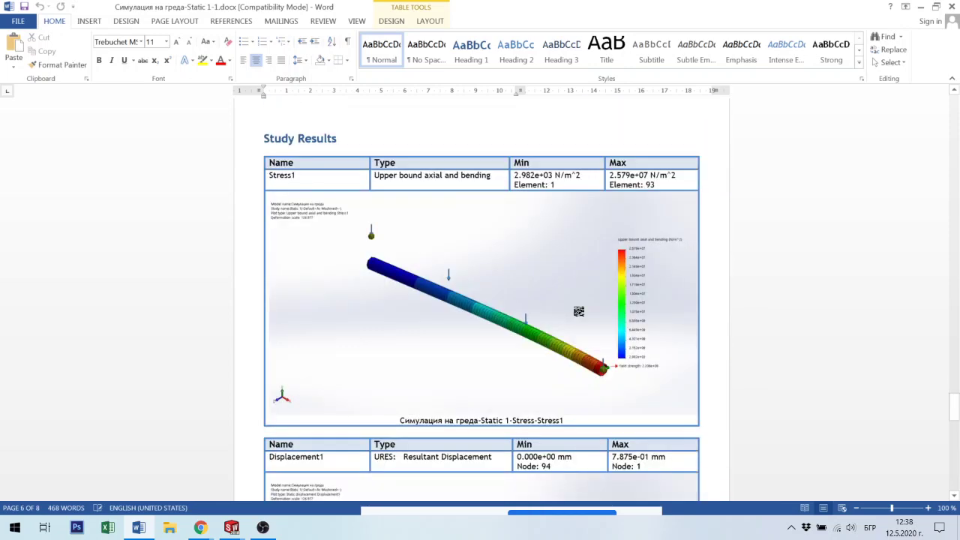
# Review the Stress1 and Displacement1 results down to the Conclusion, then close the Word report
pyautogui.scroll(-1, 665, 381)
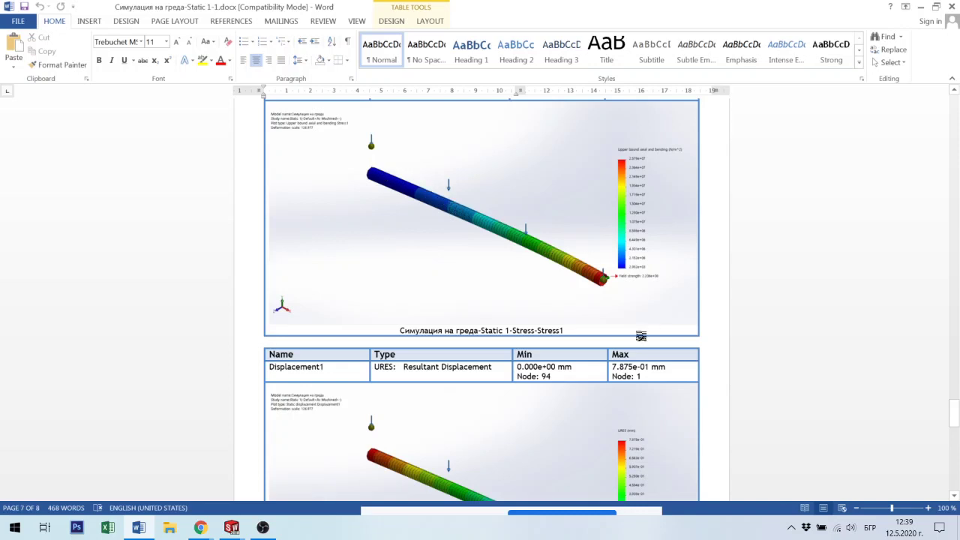
pyautogui.scroll(-2, 646, 367)
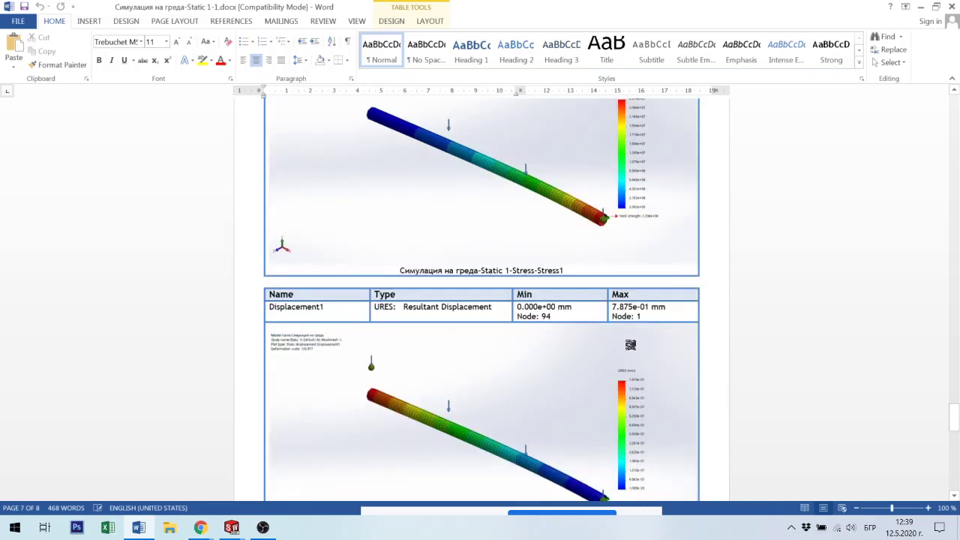
pyautogui.scroll(-2, 632, 330)
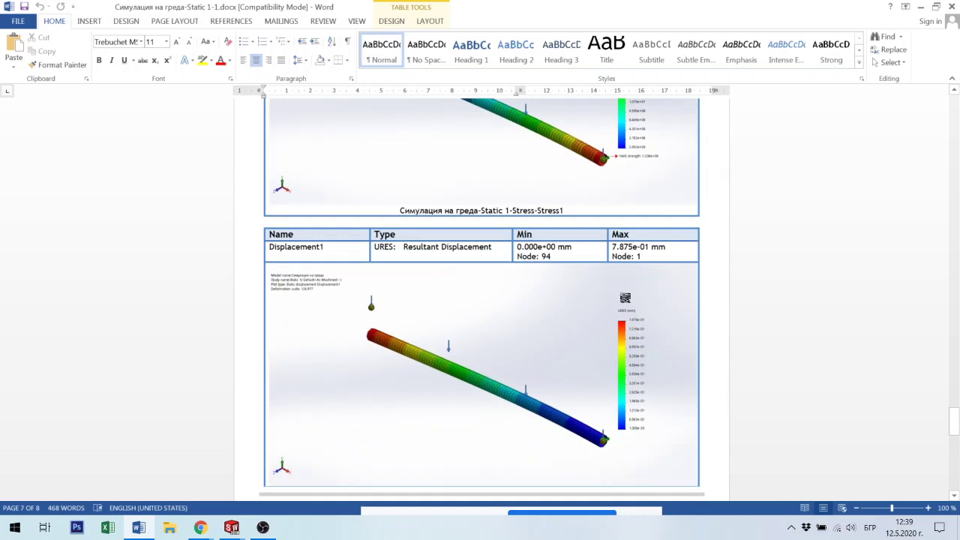
pyautogui.scroll(-2, 572, 313)
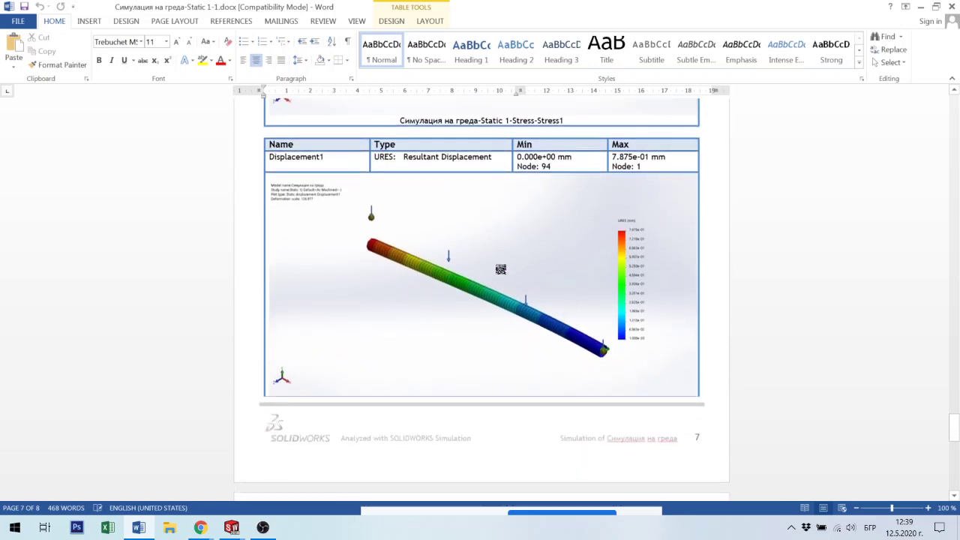
pyautogui.scroll(3, 342, 217)
pyautogui.scroll(4, 342, 216)
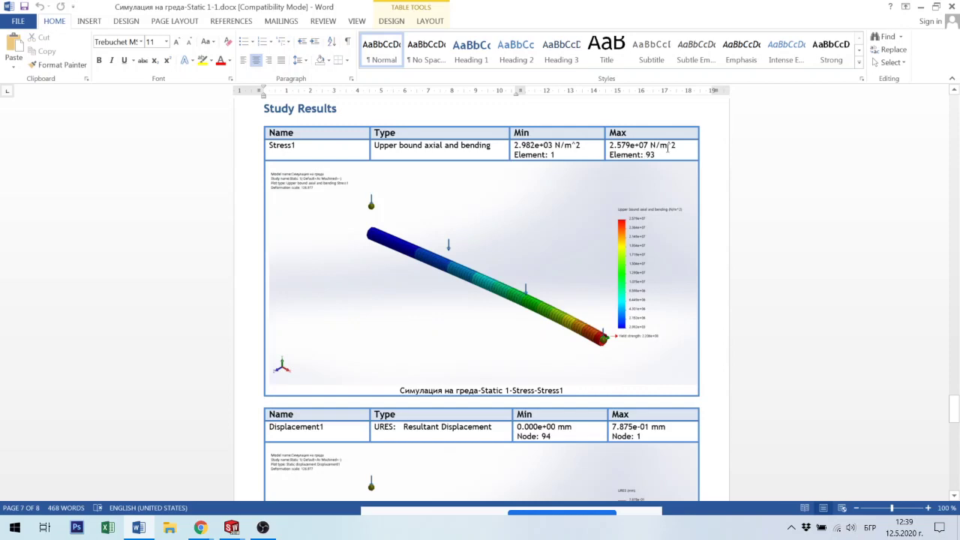
pyautogui.scroll(1, 551, 250)
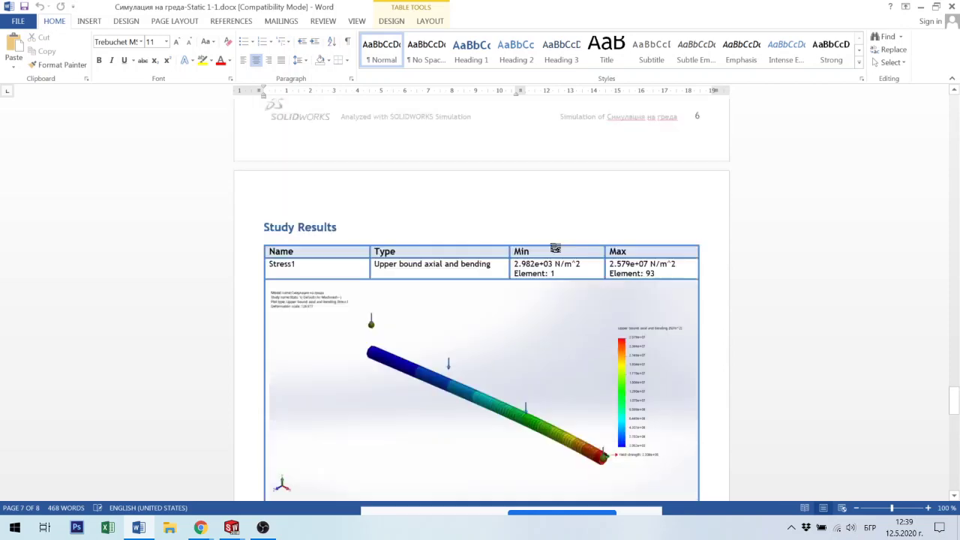
pyautogui.scroll(-1, 555, 251)
pyautogui.scroll(-4, 557, 255)
pyautogui.scroll(-4, 561, 261)
pyautogui.scroll(-1, 562, 265)
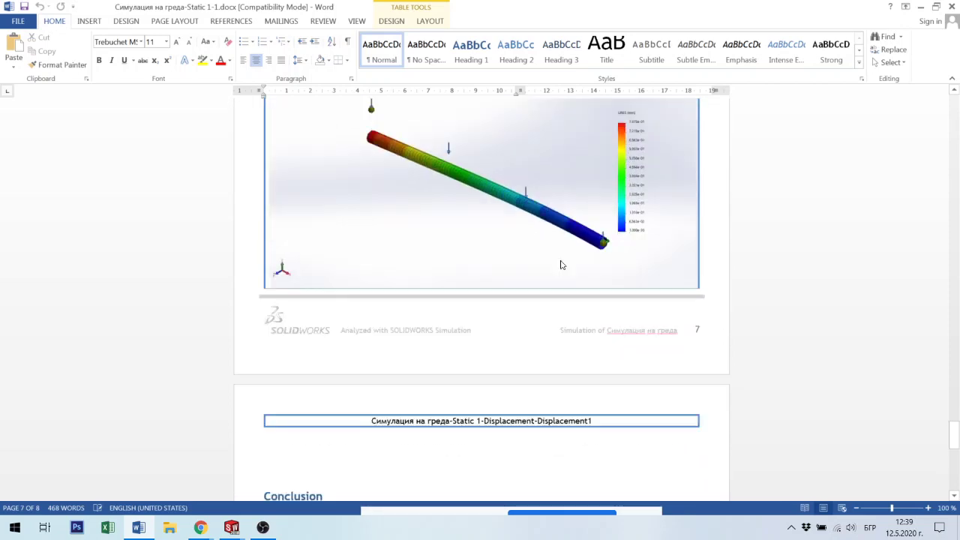
pyautogui.scroll(-3, 562, 265)
pyautogui.scroll(-2, 562, 265)
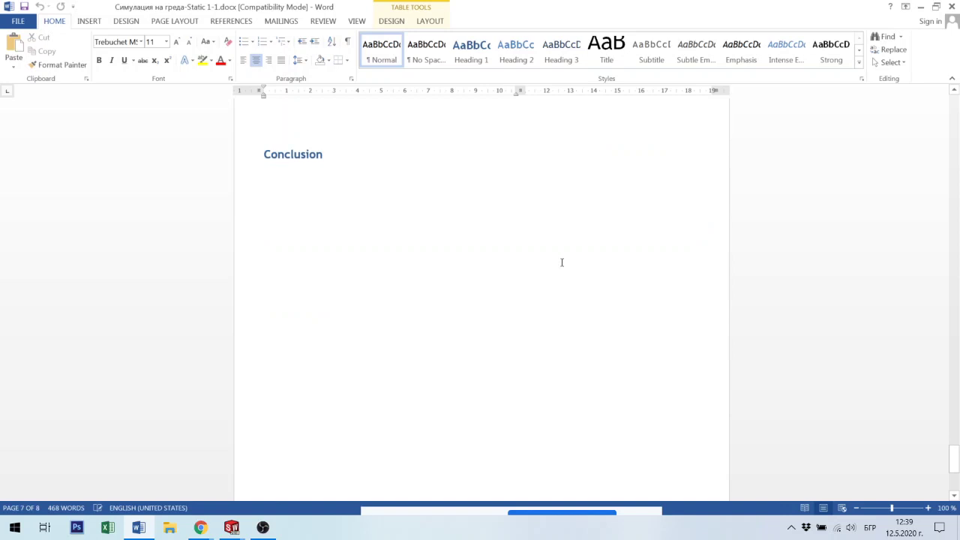
pyautogui.click(951, 6)
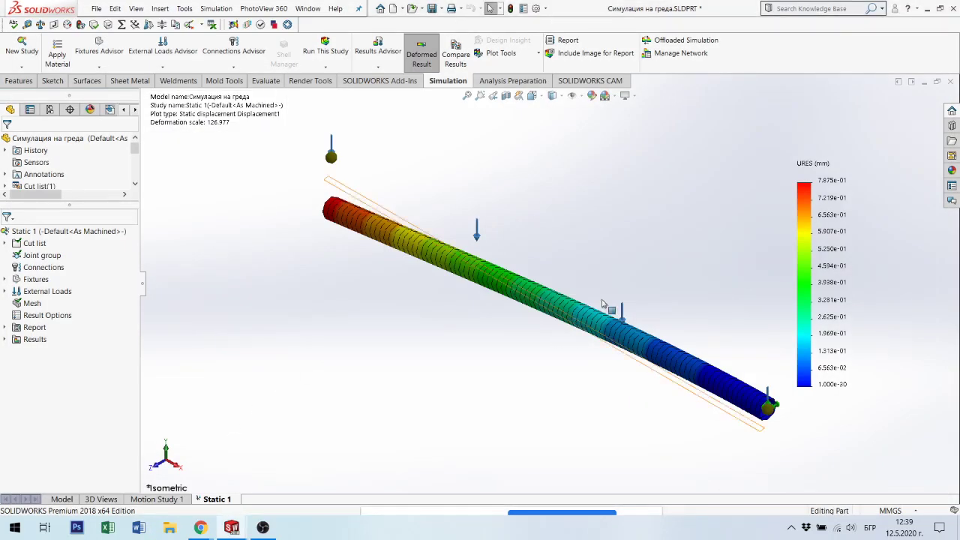
# Display the Static 1 mesh on the beam in place of the displacement plot
pyautogui.rightClick(33, 307)
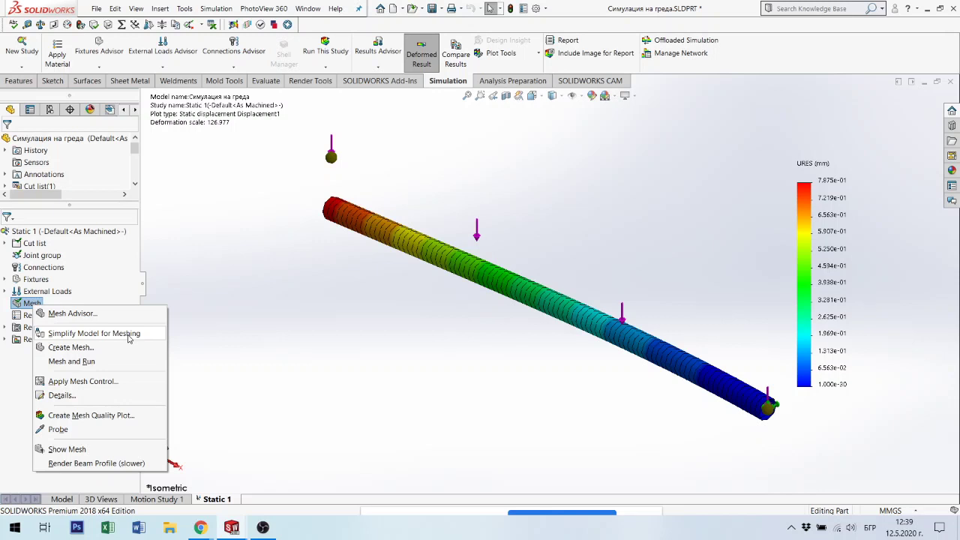
pyautogui.click(67, 449)
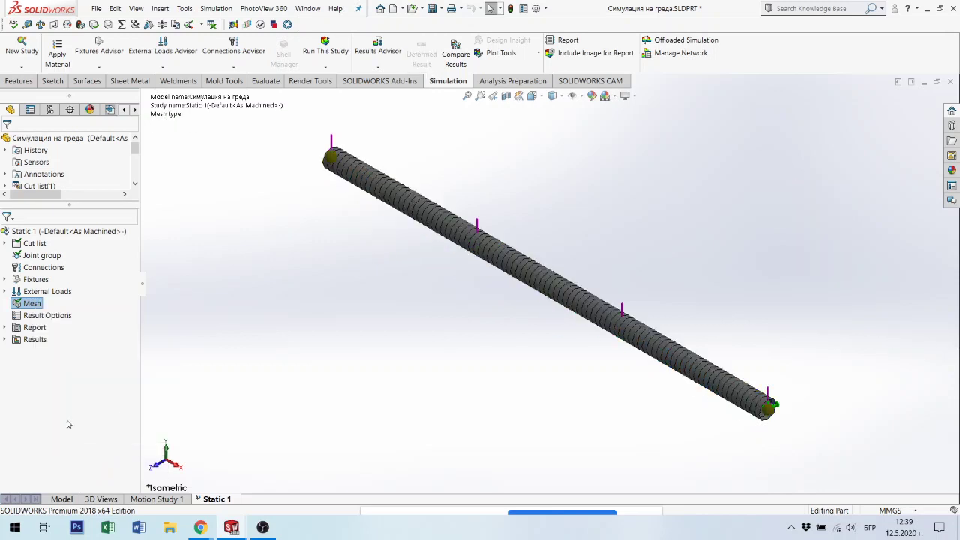
pyautogui.rightClick(25, 301)
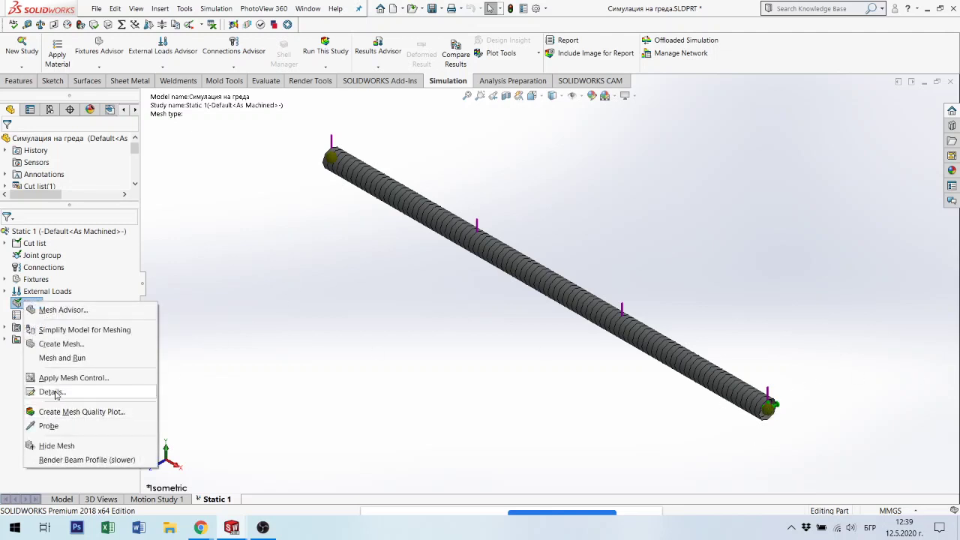
# Create Mesh Quality Plot1, fit the beam in view, and close the part
pyautogui.click(79, 412)
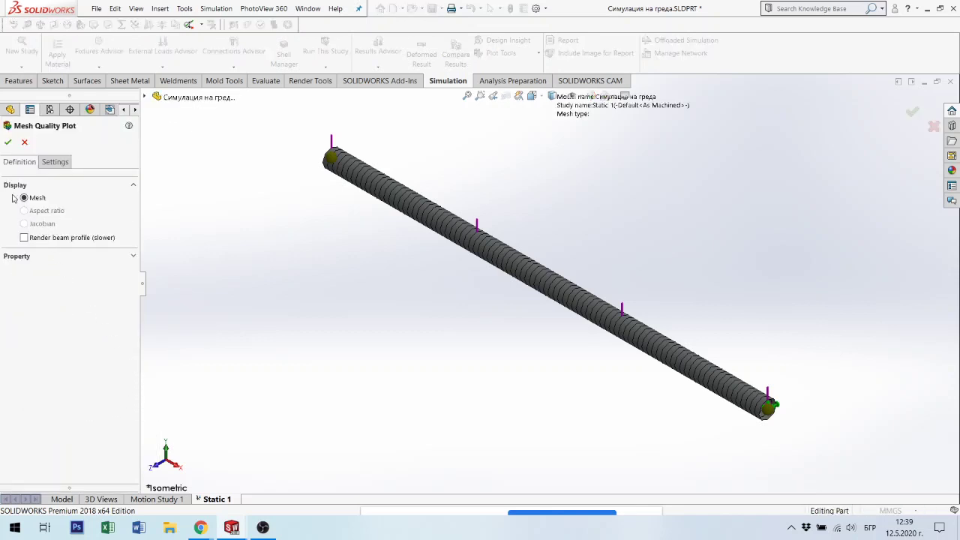
pyautogui.click(7, 142)
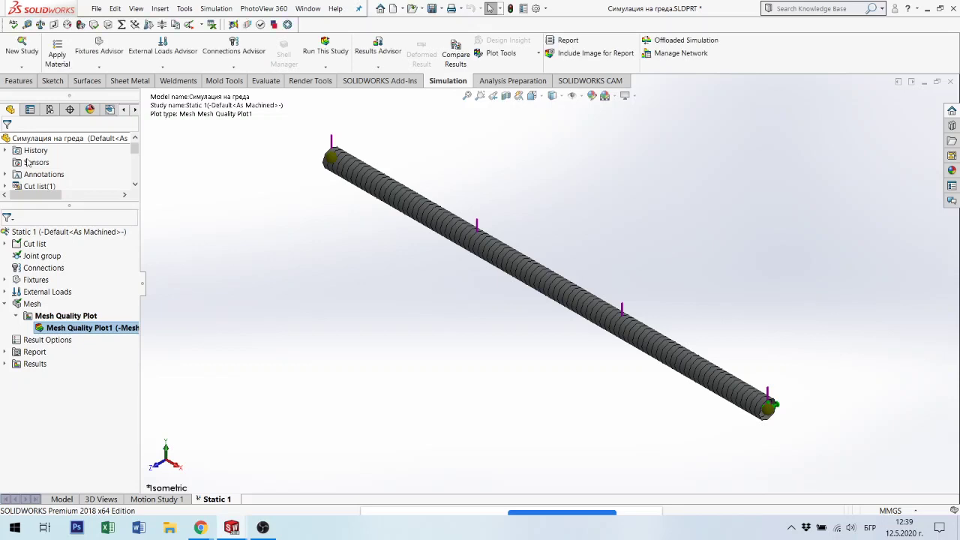
pyautogui.moveTo(646, 353)
pyautogui.mouseDown(button='middle')
pyautogui.moveTo(688, 307)
pyautogui.moveTo(743, 283)
pyautogui.moveTo(760, 293)
pyautogui.moveTo(729, 303)
pyautogui.mouseUp(button='middle')
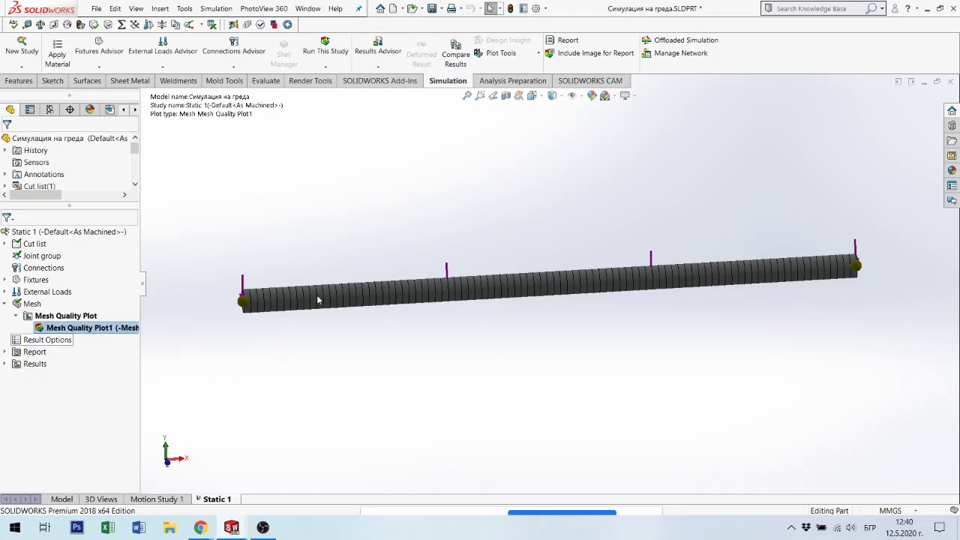
pyautogui.moveTo(358, 290)
pyautogui.mouseDown(button='middle')
pyautogui.moveTo(412, 287)
pyautogui.moveTo(386, 321)
pyautogui.mouseUp(button='middle')
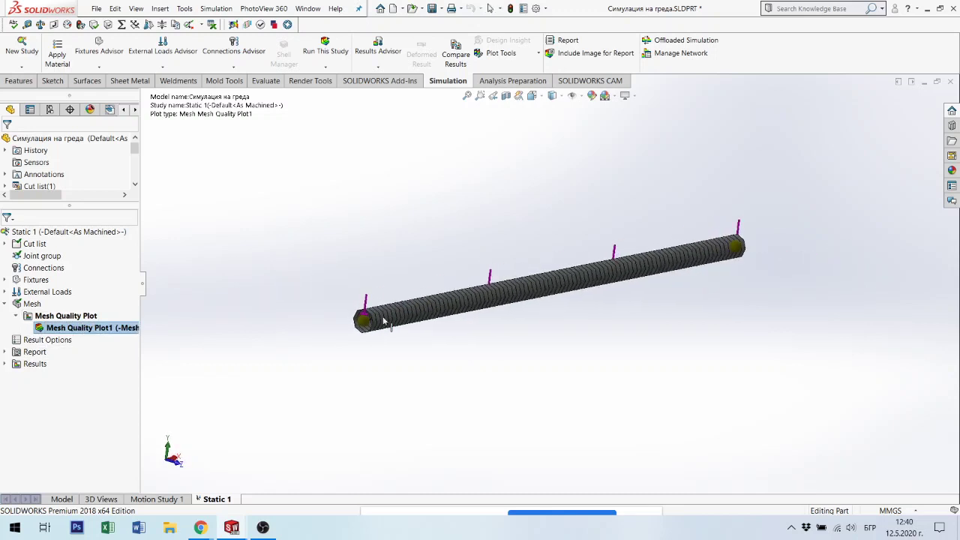
pyautogui.scroll(-3, 386, 321)
pyautogui.scroll(2, 489, 337)
pyautogui.scroll(2, 495, 337)
pyautogui.scroll(1, 843, 188)
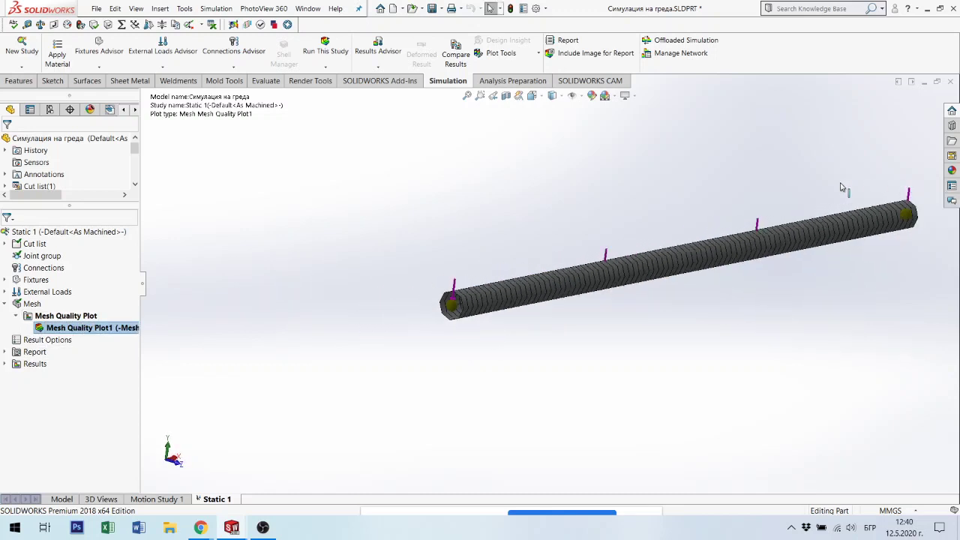
pyautogui.press('f')
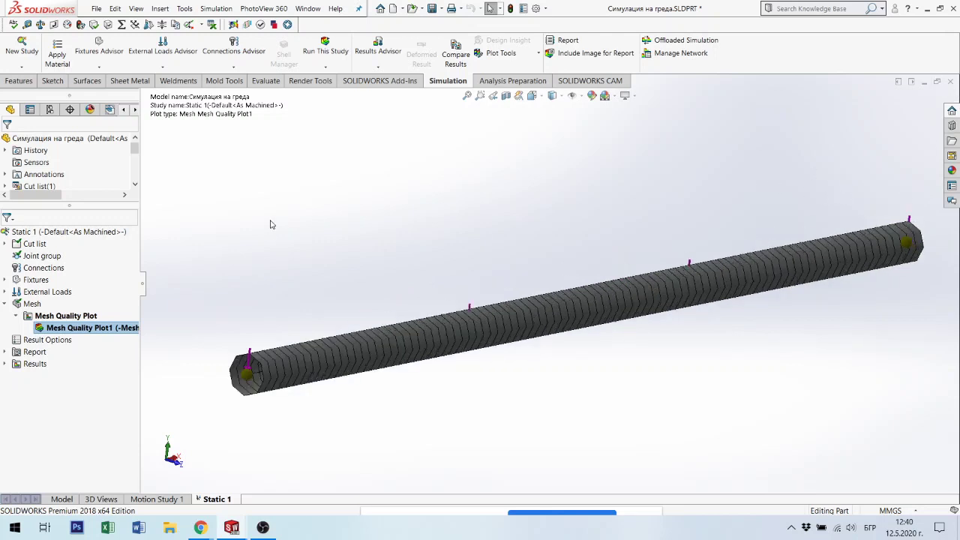
pyautogui.click(951, 82)
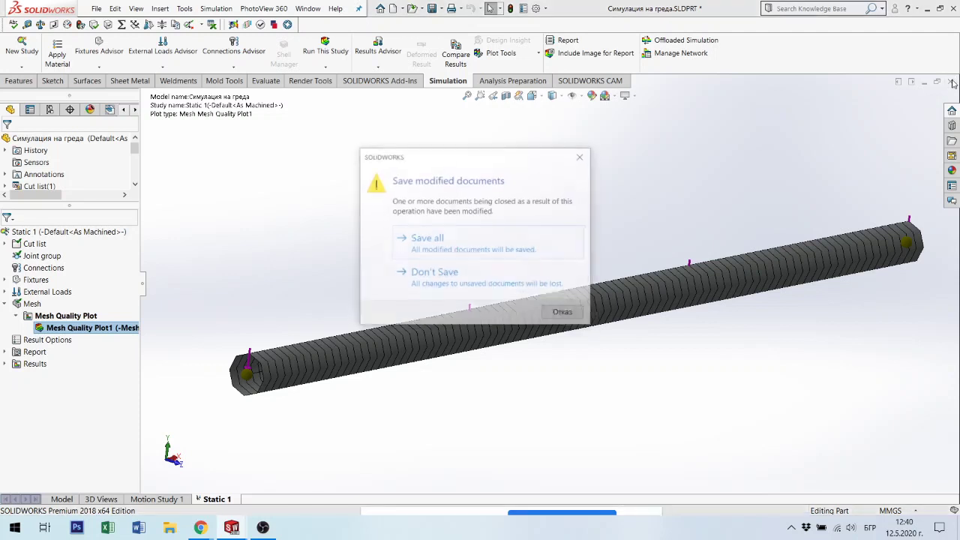
pyautogui.click(441, 248)
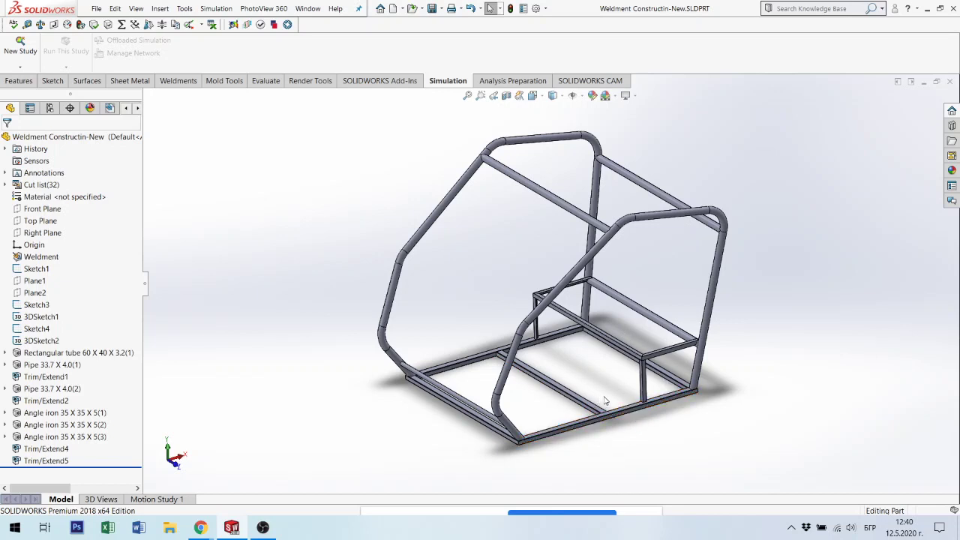
pyautogui.moveTo(567, 418); pyautogui.dragTo(637, 352, button='middle')
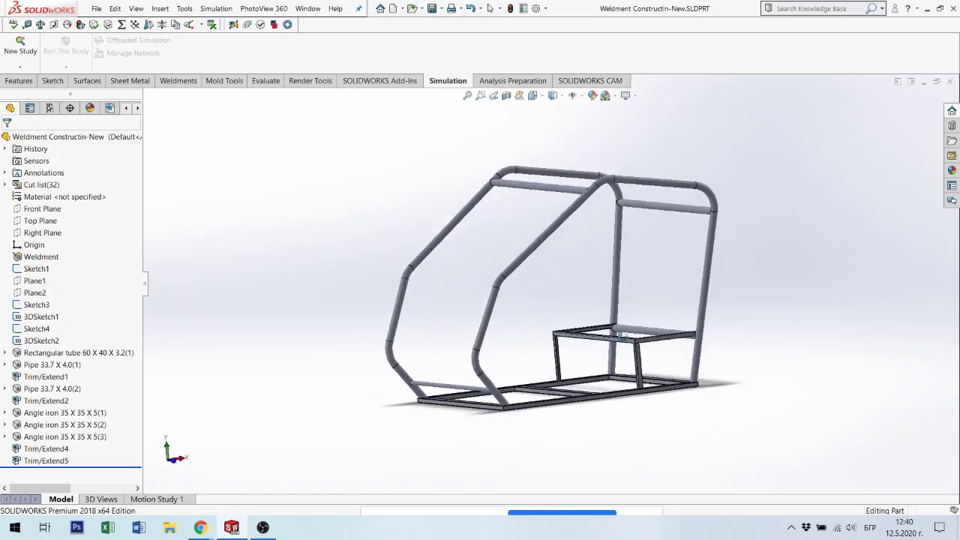
pyautogui.scroll(-3, 528, 424)
pyautogui.scroll(-2, 569, 382)
pyautogui.scroll(3, 703, 317)
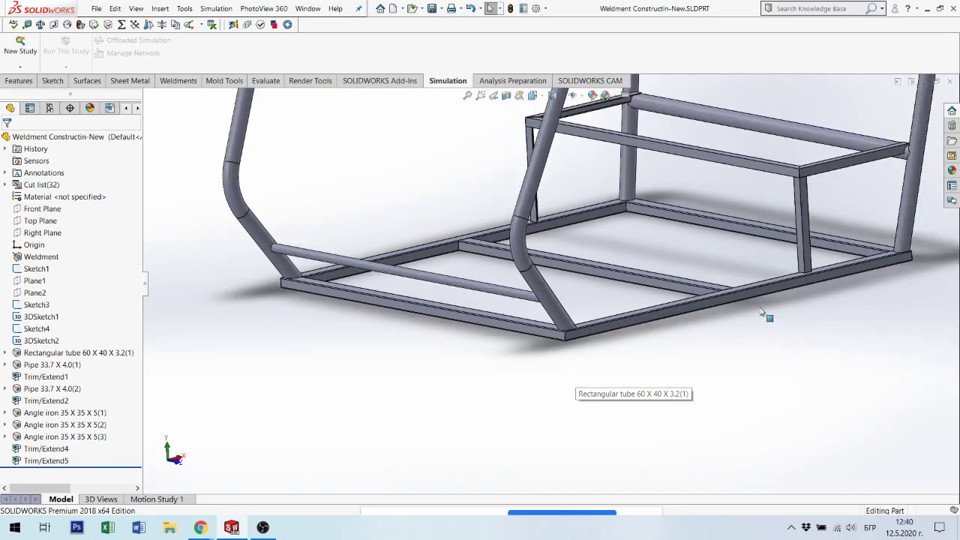
pyautogui.scroll(2, 637, 257)
pyautogui.moveTo(636, 258)
pyautogui.mouseDown(button='middle')
pyautogui.moveTo(581, 236)
pyautogui.moveTo(640, 278)
pyautogui.mouseUp(button='middle')
pyautogui.scroll(-3, 628, 285)
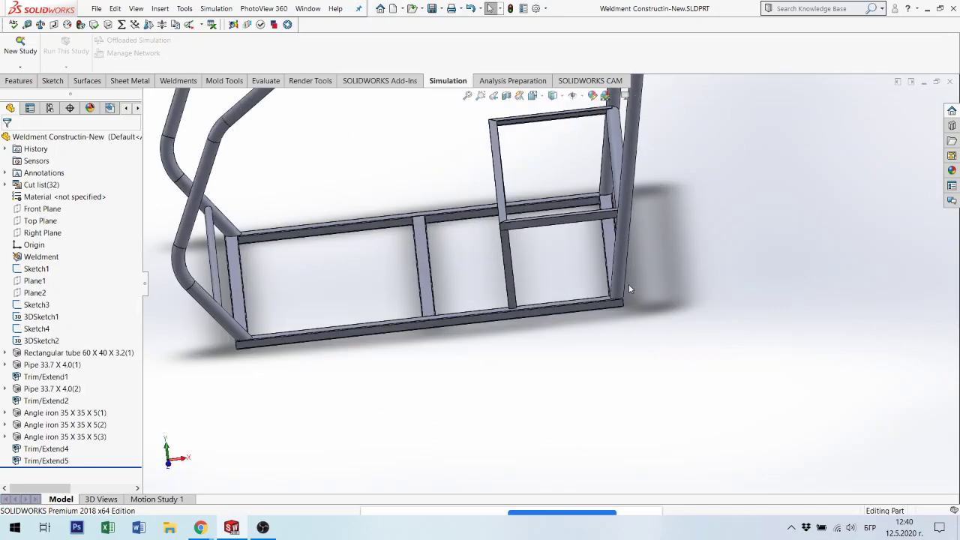
pyautogui.scroll(-3, 606, 295)
pyautogui.scroll(3, 606, 294)
pyautogui.moveTo(578, 280)
pyautogui.mouseDown(button='middle')
pyautogui.moveTo(553, 281)
pyautogui.moveTo(593, 288)
pyautogui.mouseUp(button='middle')
pyautogui.scroll(-3, 552, 280)
pyautogui.scroll(3, 593, 288)
pyautogui.scroll(3, 570, 270)
pyautogui.scroll(2, 547, 255)
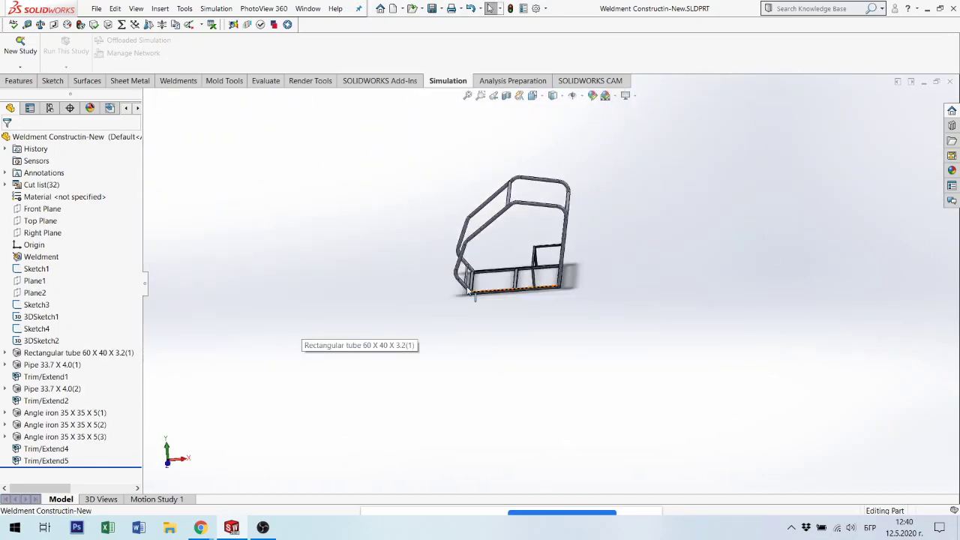
pyautogui.moveTo(525, 240)
pyautogui.mouseDown(button='middle')
pyautogui.moveTo(502, 227)
pyautogui.moveTo(518, 300)
pyautogui.mouseUp(button='middle')
pyautogui.scroll(-2, 519, 301)
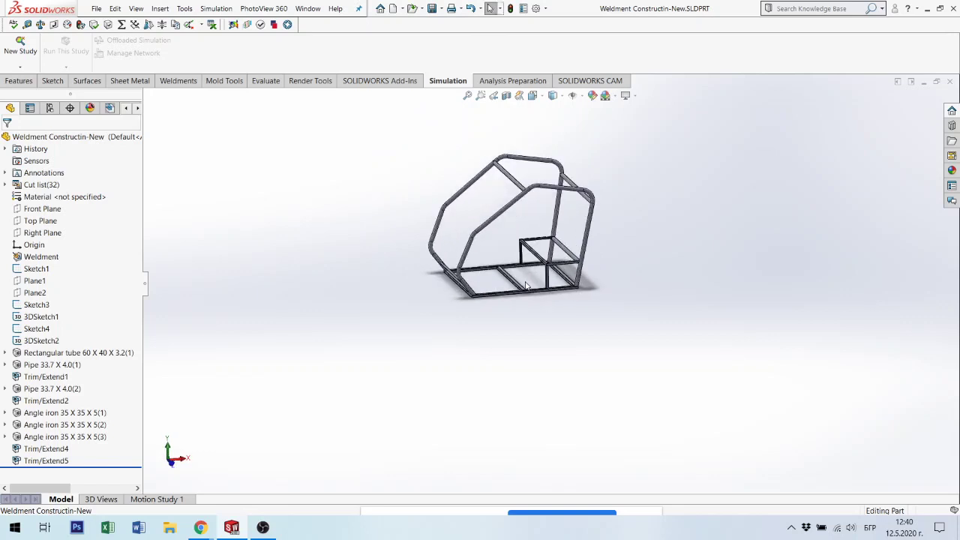
pyautogui.scroll(-3, 519, 303)
pyautogui.scroll(-2, 519, 304)
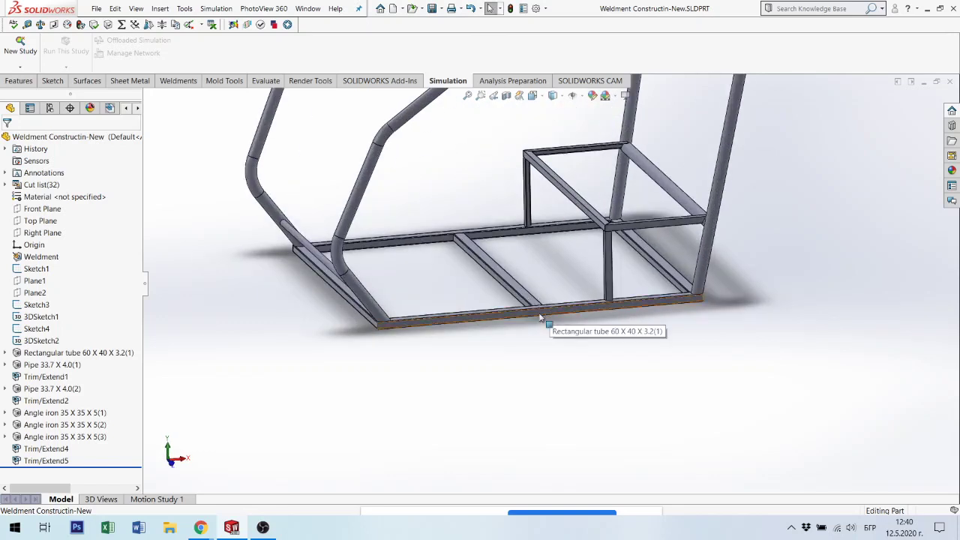
pyautogui.moveTo(528, 296); pyautogui.dragTo(535, 276, button='middle')
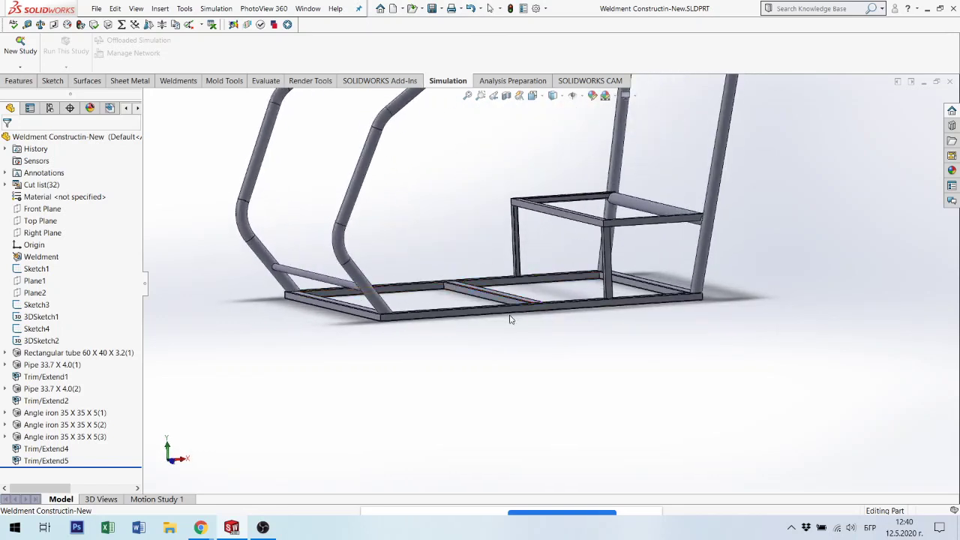
pyautogui.moveTo(538, 315)
pyautogui.mouseDown(button='middle')
pyautogui.moveTo(483, 294)
pyautogui.moveTo(550, 312)
pyautogui.mouseUp(button='middle')
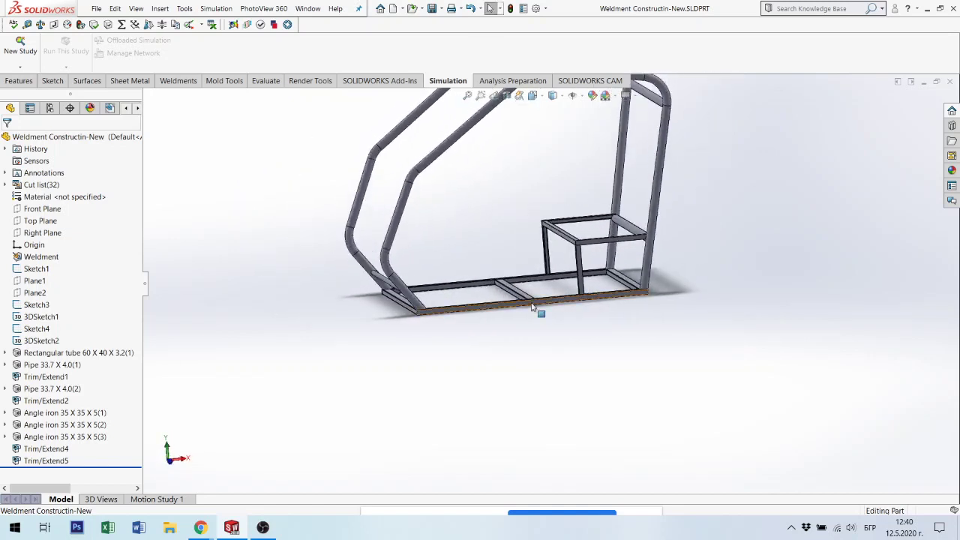
pyautogui.click(532, 307)
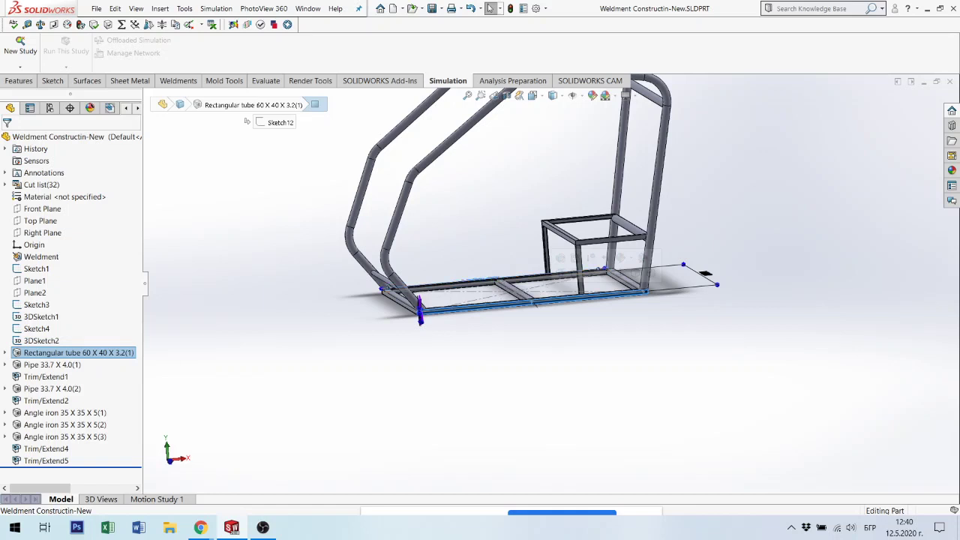
pyautogui.doubleClick(534, 303)
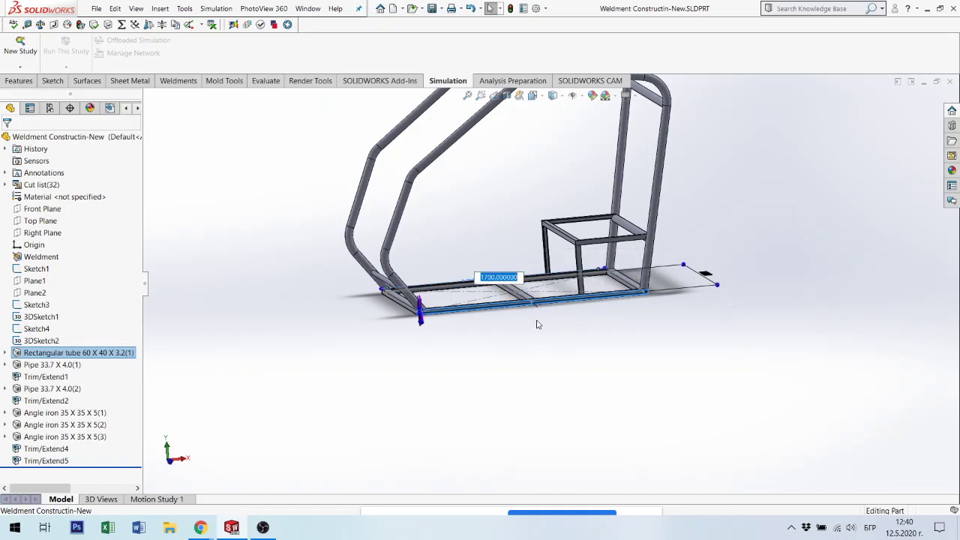
pyautogui.moveTo(530, 304); pyautogui.dragTo(564, 342, button='middle')
pyautogui.click(546, 338)
pyautogui.scroll(-3, 536, 321)
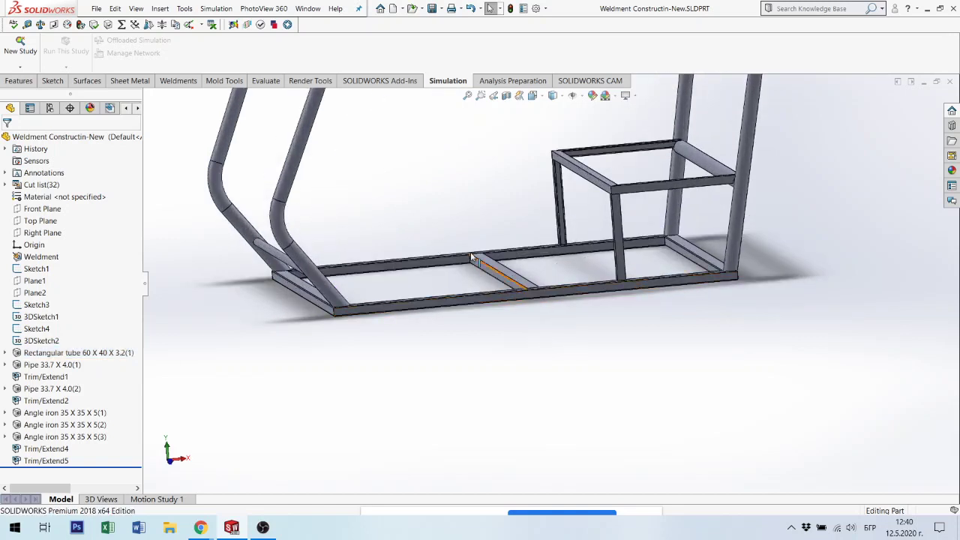
pyautogui.scroll(2, 514, 316)
pyautogui.scroll(3, 483, 349)
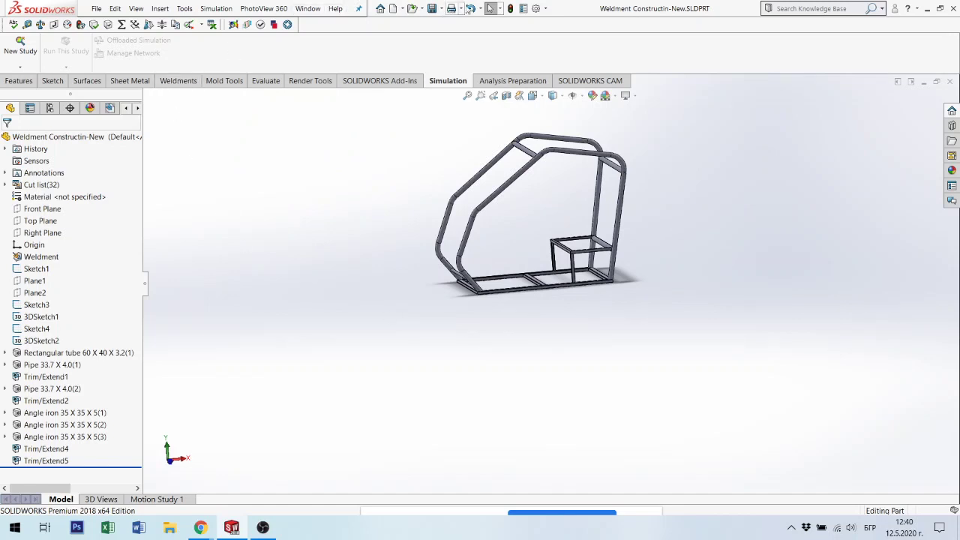
# Save the frame as Weldment Constructin-New.SLDPRT in the Симулации folder
pyautogui.click(442, 9)
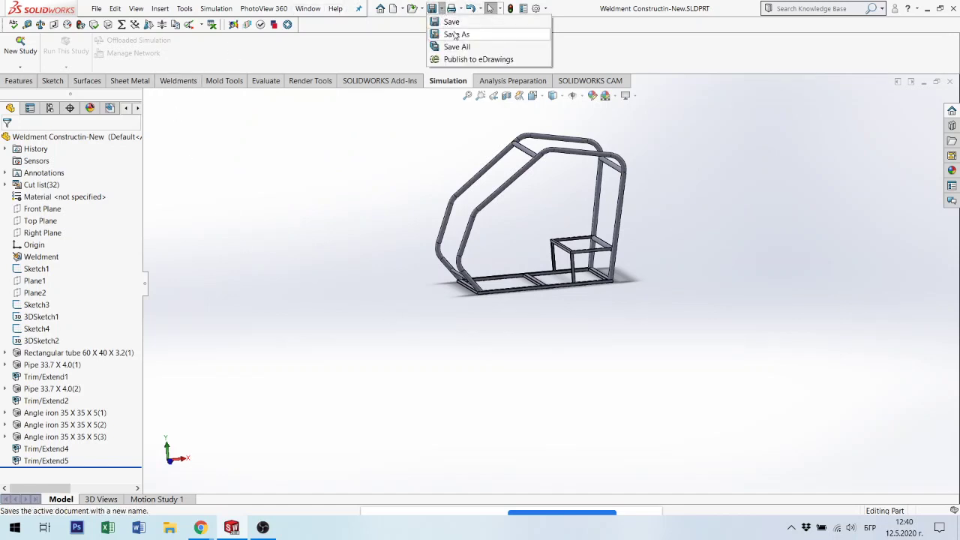
pyautogui.click(453, 33)
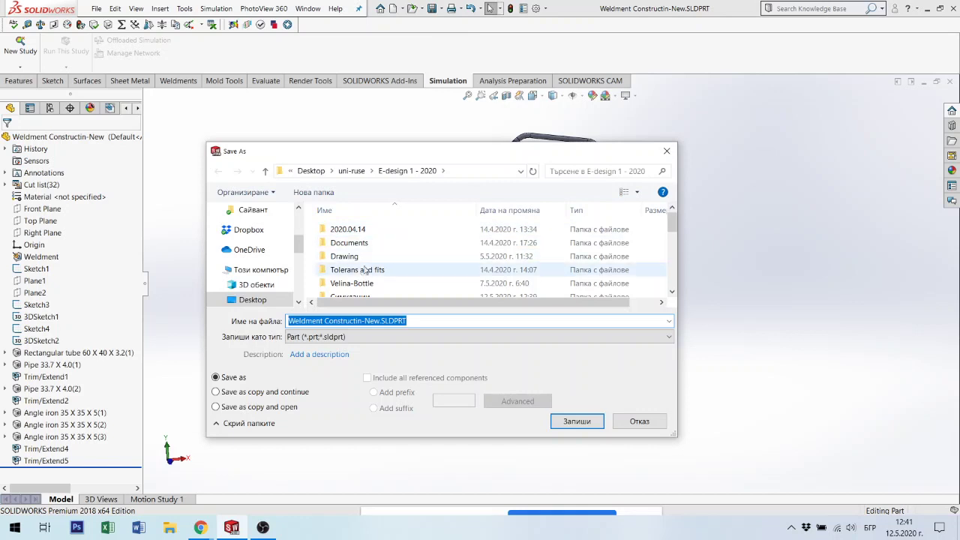
pyautogui.doubleClick(347, 223)
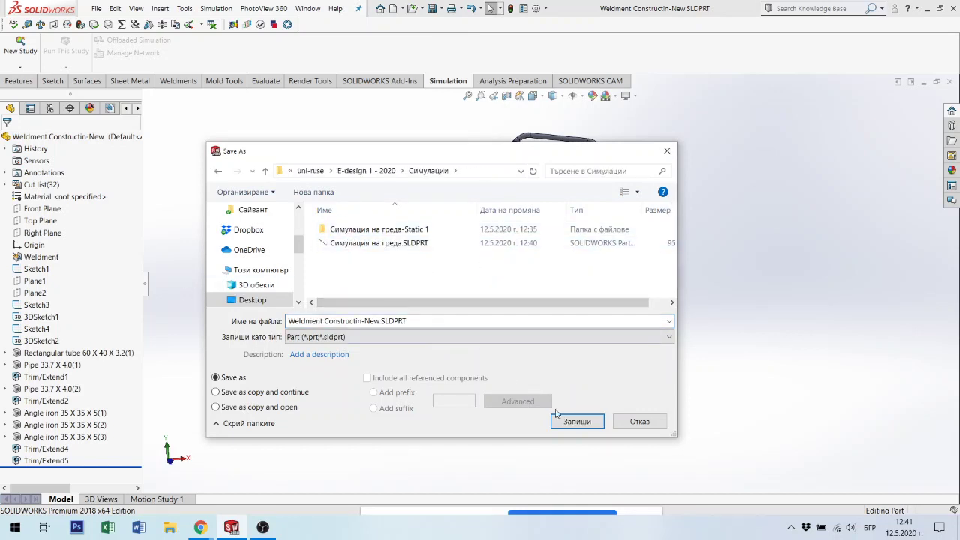
pyautogui.click(576, 421)
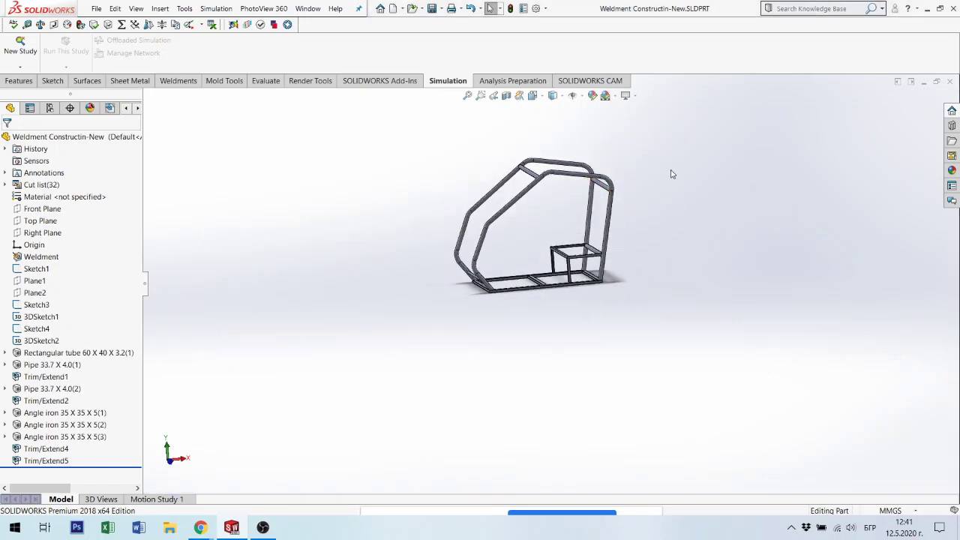
pyautogui.scroll(2, 559, 225)
pyautogui.scroll(-3, 623, 207)
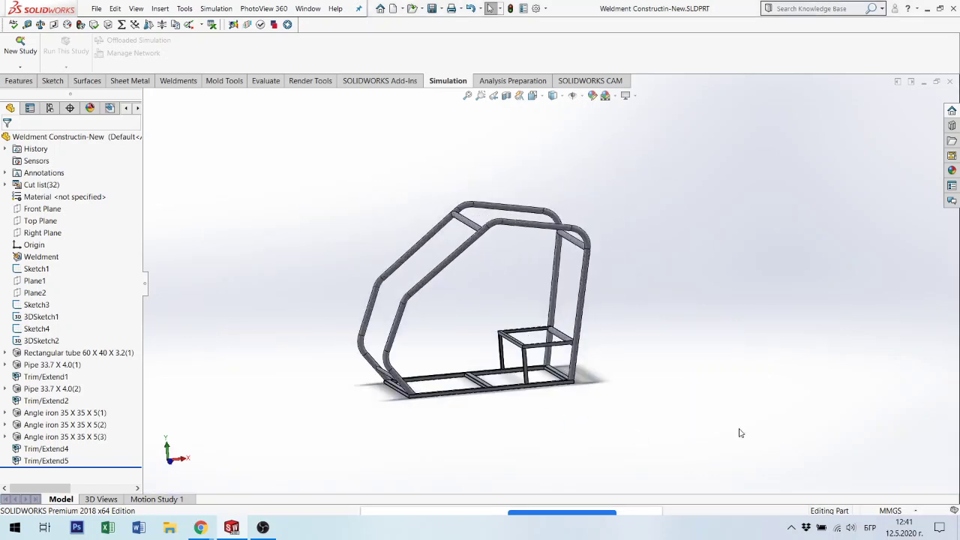
# Create a new static study, Static 1, for the Weldment Constructin-New frame
pyautogui.click(20, 67)
pyautogui.click(23, 54)
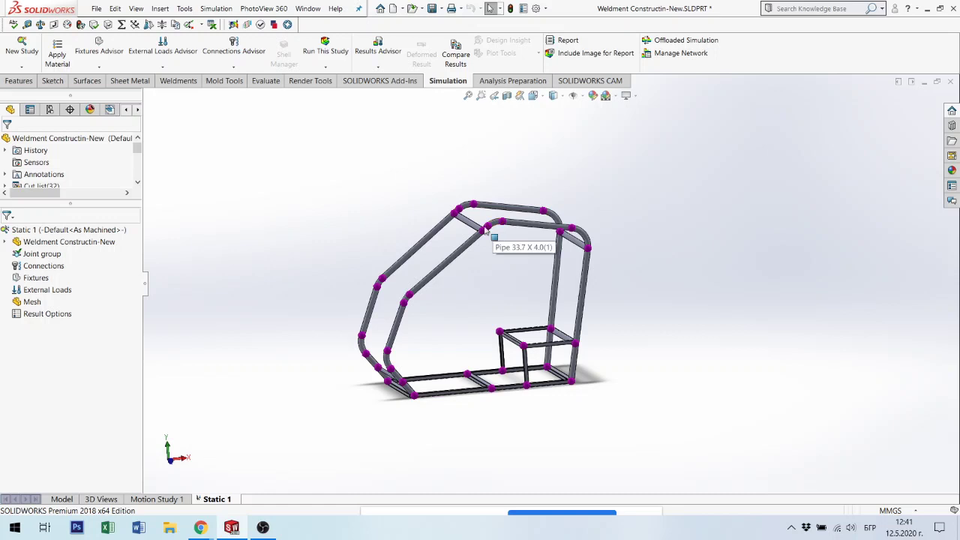
pyautogui.scroll(-2, 494, 298)
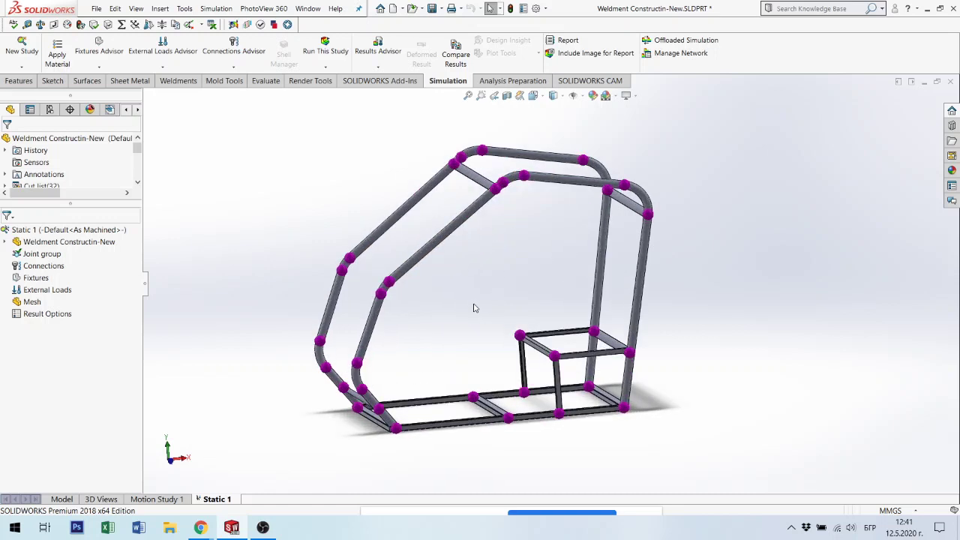
pyautogui.scroll(-2, 480, 307)
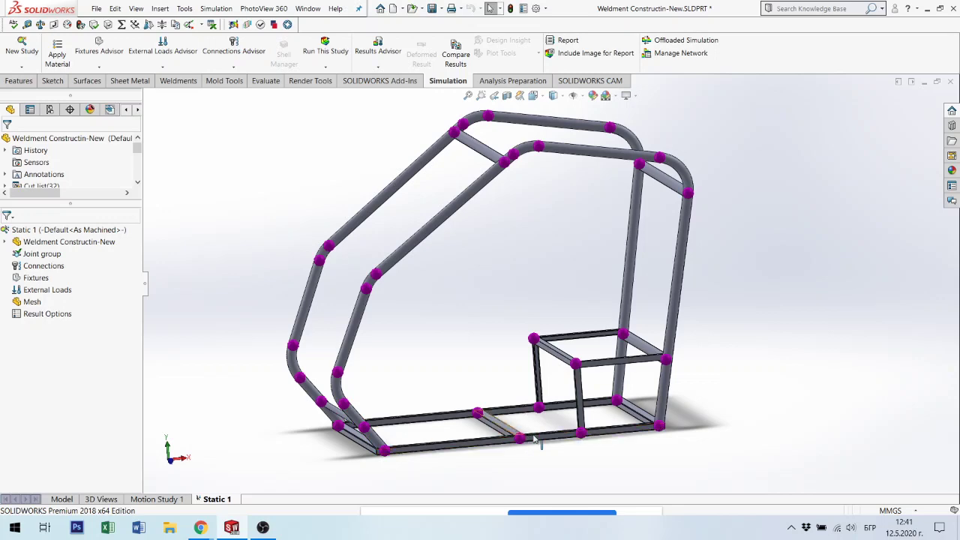
pyautogui.scroll(-2, 506, 403)
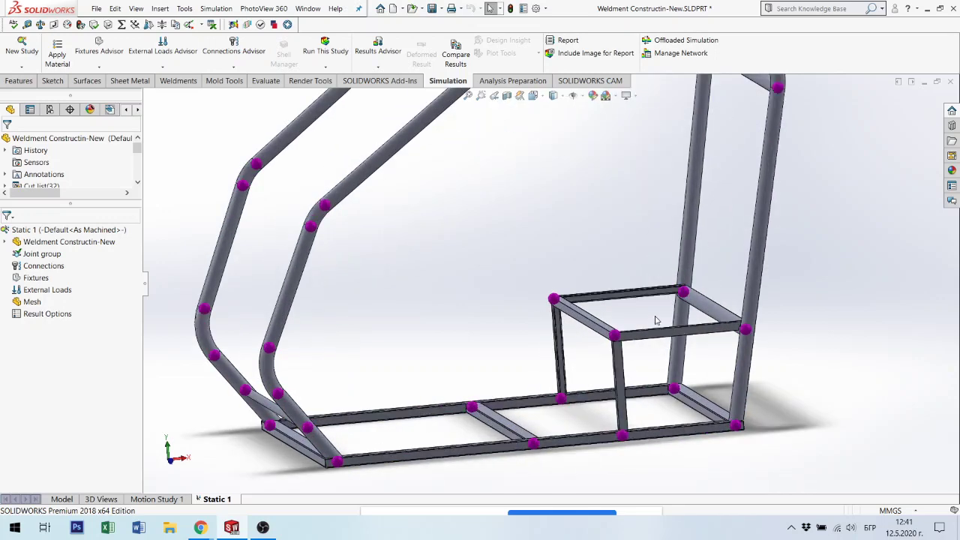
pyautogui.scroll(-2, 655, 320)
pyautogui.scroll(-2, 671, 309)
pyautogui.scroll(-2, 672, 307)
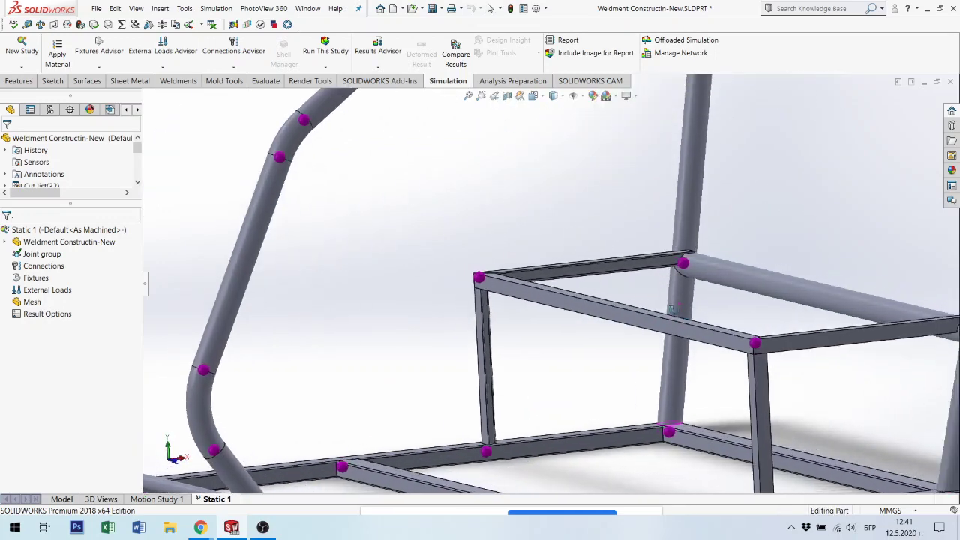
# Inspect the joints calculated at each member intersection, then select Fixtures in the study tree
pyautogui.scroll(2, 585, 345)
pyautogui.scroll(2, 525, 368)
pyautogui.scroll(1, 484, 382)
pyautogui.scroll(1, 485, 383)
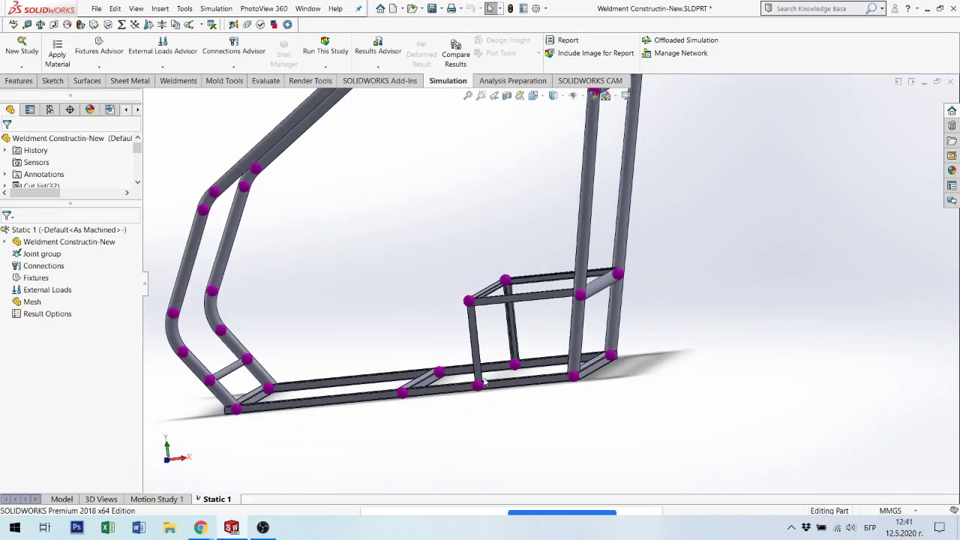
pyautogui.moveTo(450, 358); pyautogui.dragTo(456, 343, button='middle')
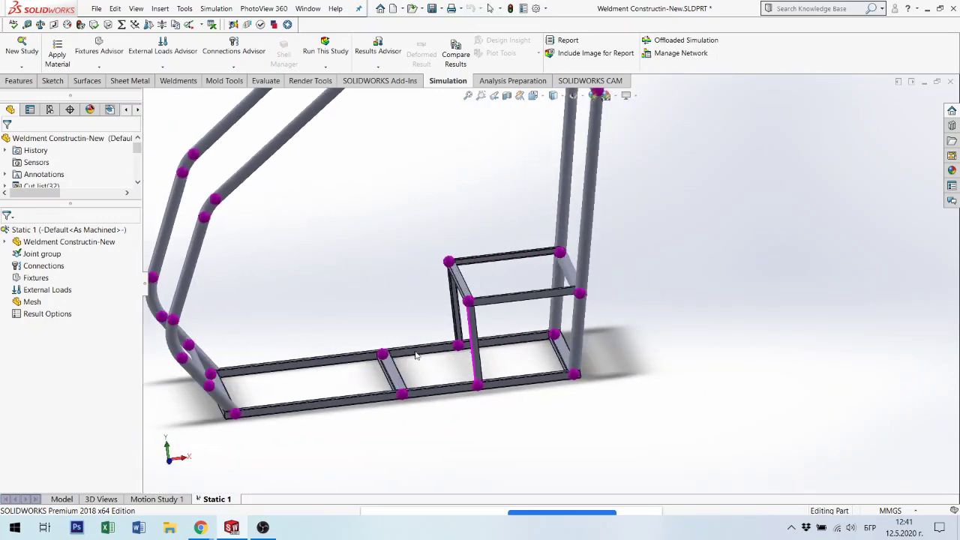
pyautogui.click(35, 259)
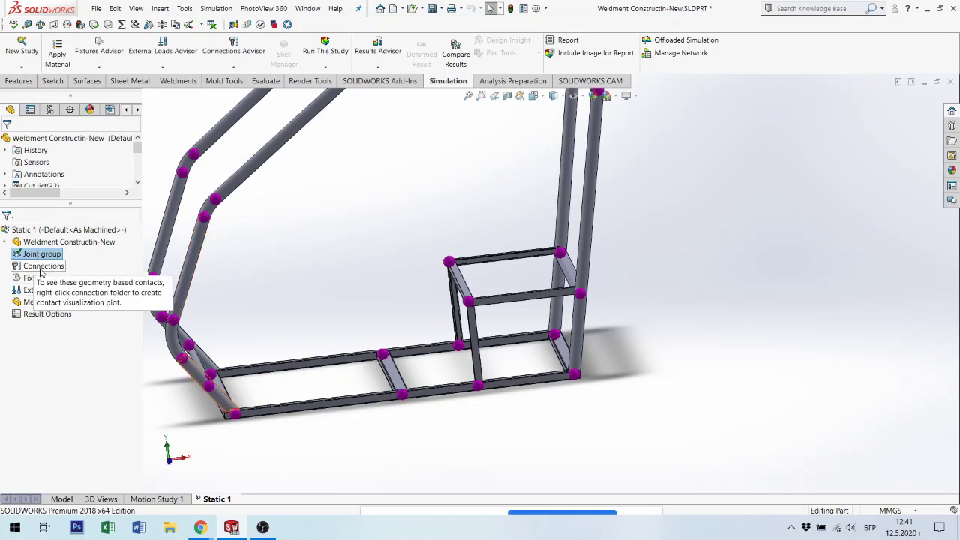
pyautogui.click(38, 280)
# Apply a Fixed Geometry fixture to Joint<89,1> and Joint<87,1> on the lower frame members
pyautogui.rightClick(38, 282)
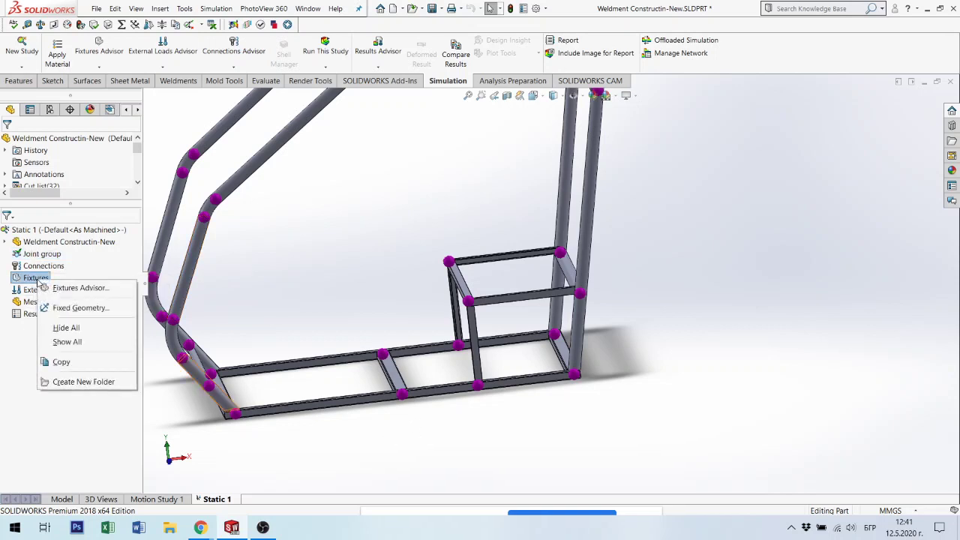
pyautogui.click(86, 314)
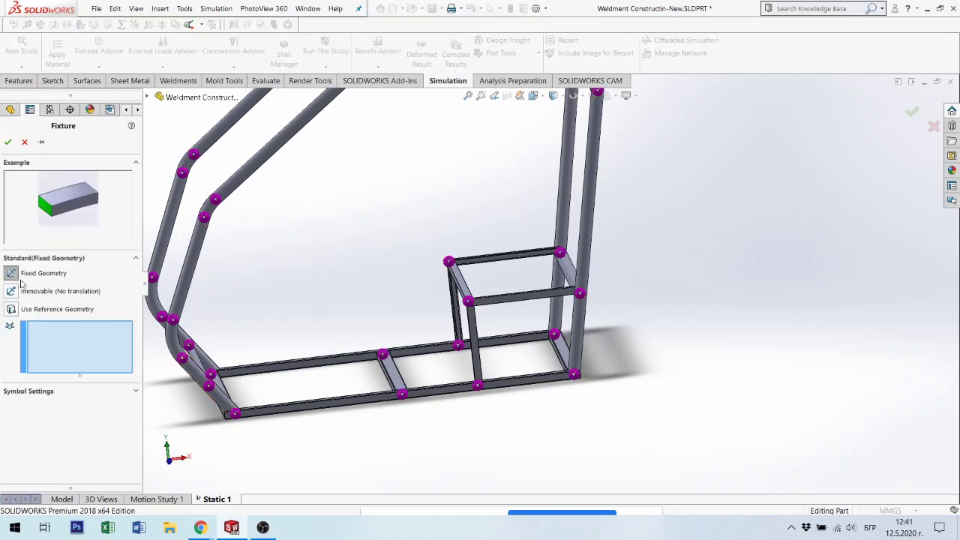
pyautogui.click(404, 398)
pyautogui.click(383, 355)
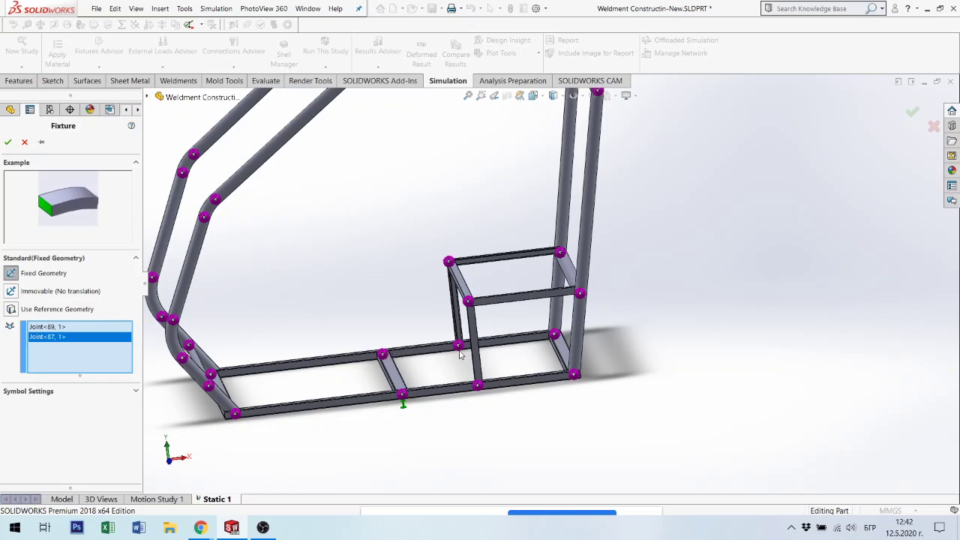
pyautogui.moveTo(461, 355); pyautogui.dragTo(470, 392, button='middle')
pyautogui.scroll(-2, 389, 389)
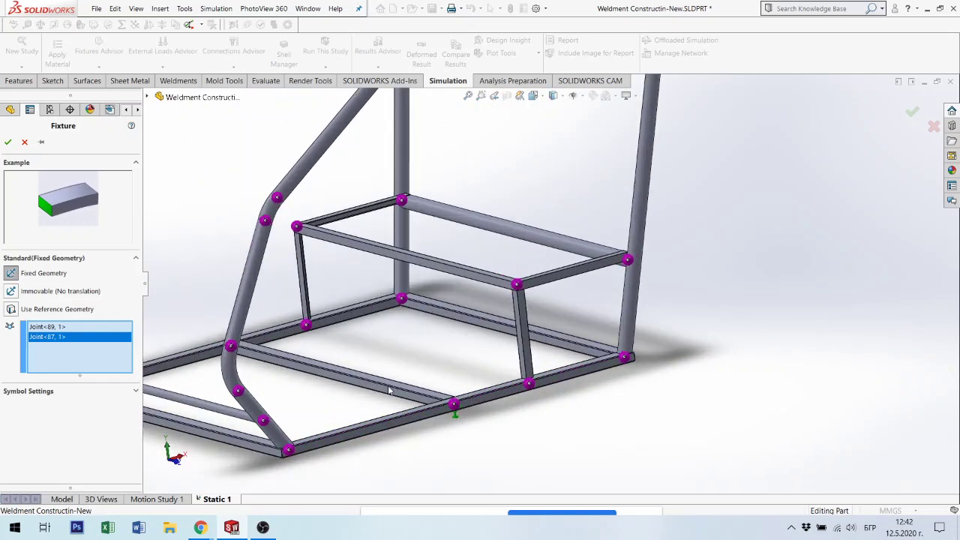
pyautogui.scroll(3, 450, 396)
pyautogui.scroll(2, 487, 380)
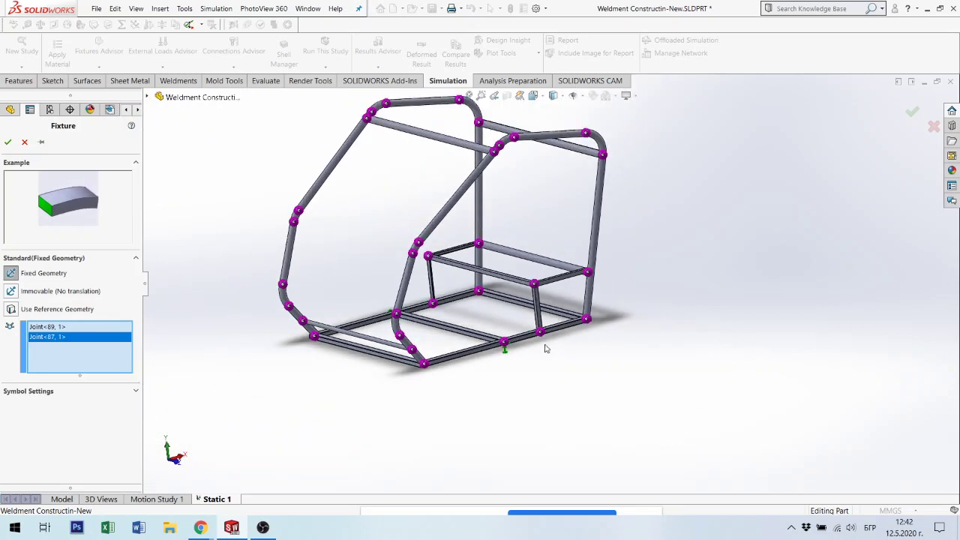
pyautogui.click(8, 142)
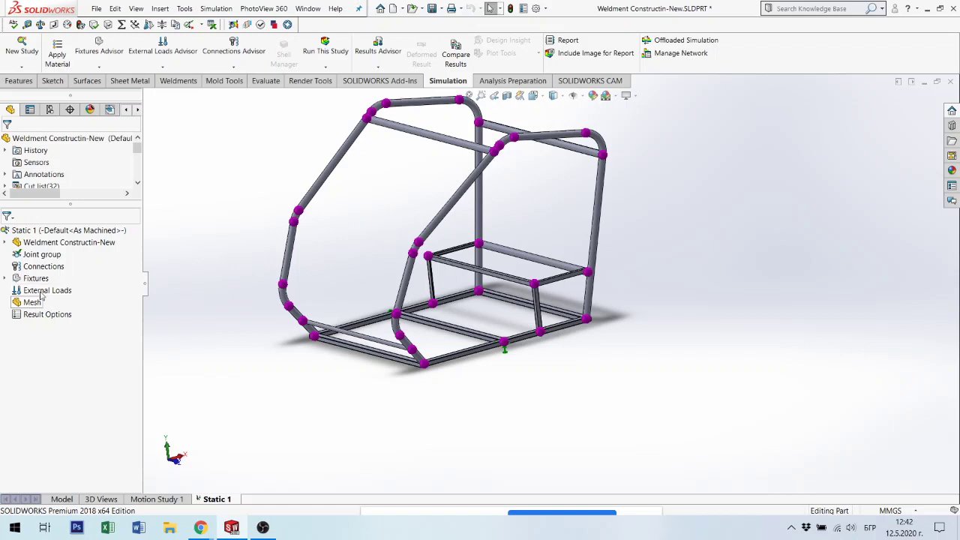
# Start a new Force load from External Loads in the Static 1 study
pyautogui.rightClick(32, 293)
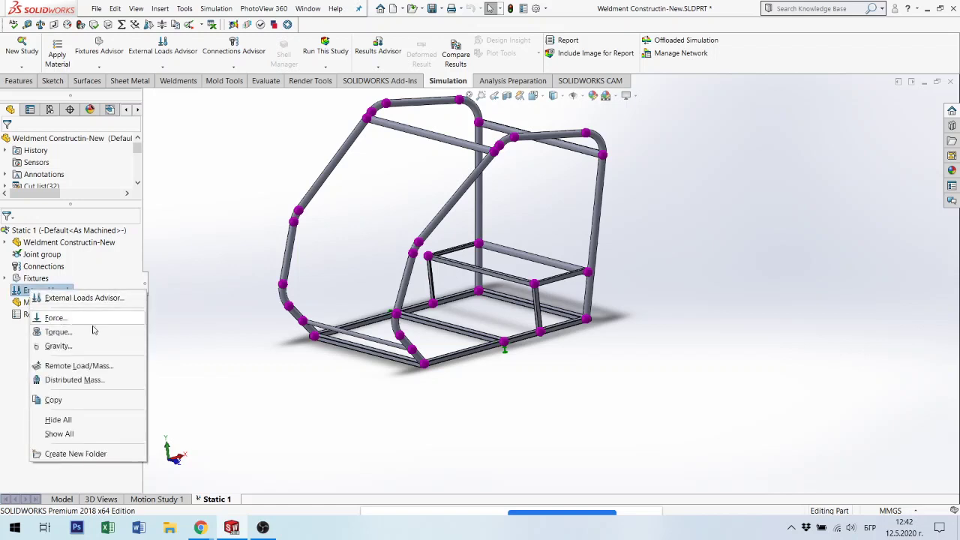
pyautogui.click(56, 318)
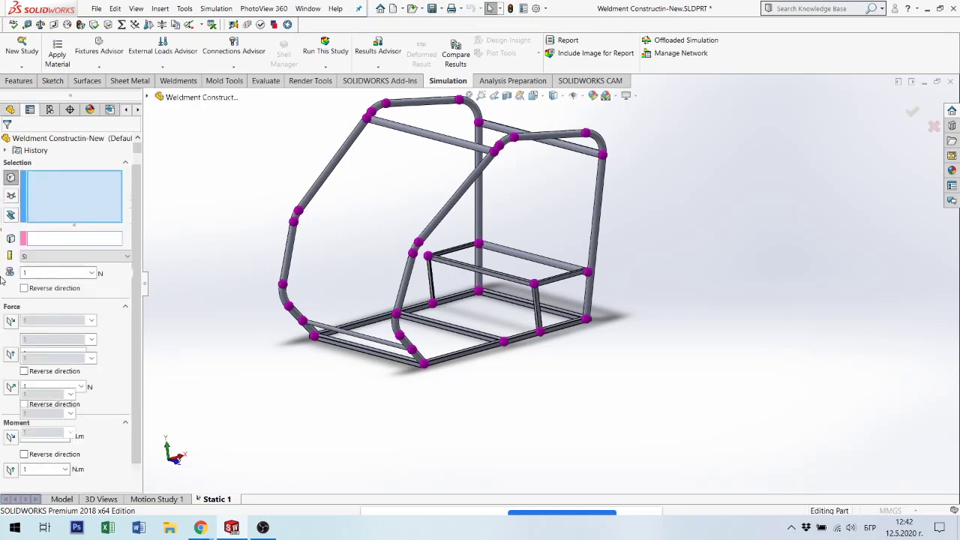
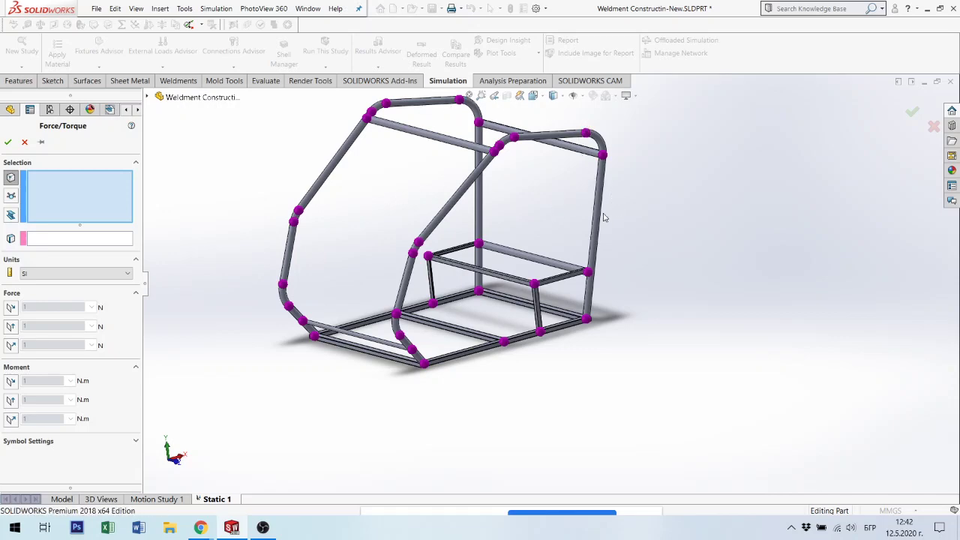
# Switch the load selection filter to Beams and zoom toward the seat frame
pyautogui.moveTo(532, 318); pyautogui.dragTo(533, 347, button='middle')
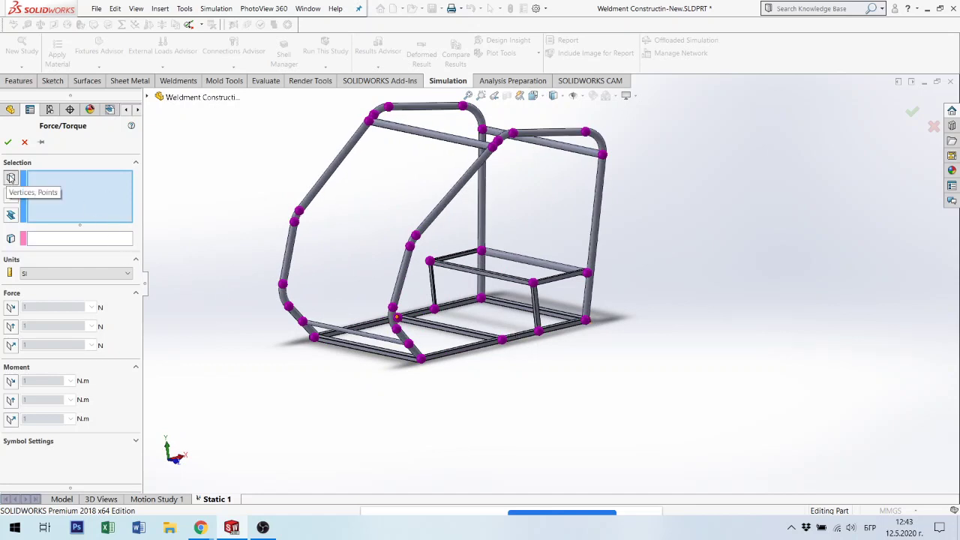
pyautogui.click(10, 178)
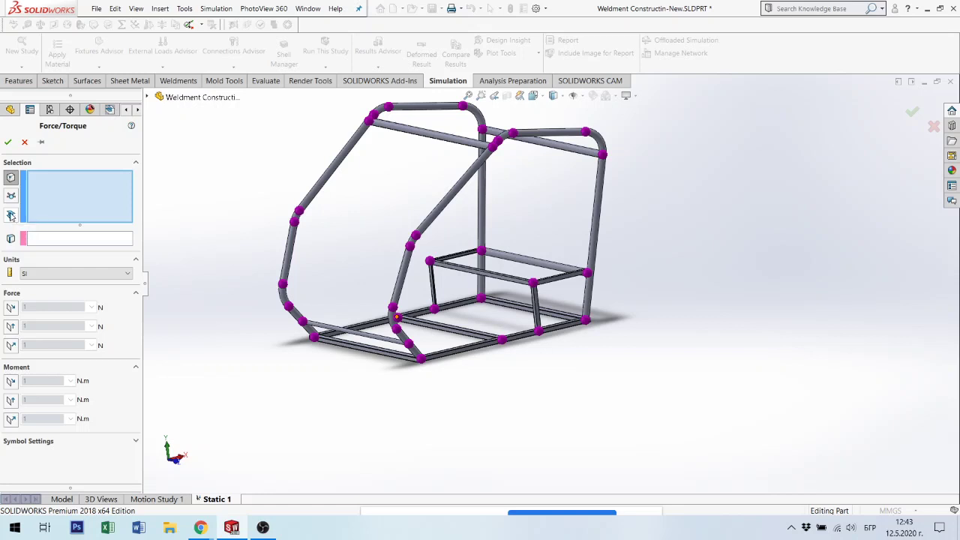
pyautogui.click(11, 215)
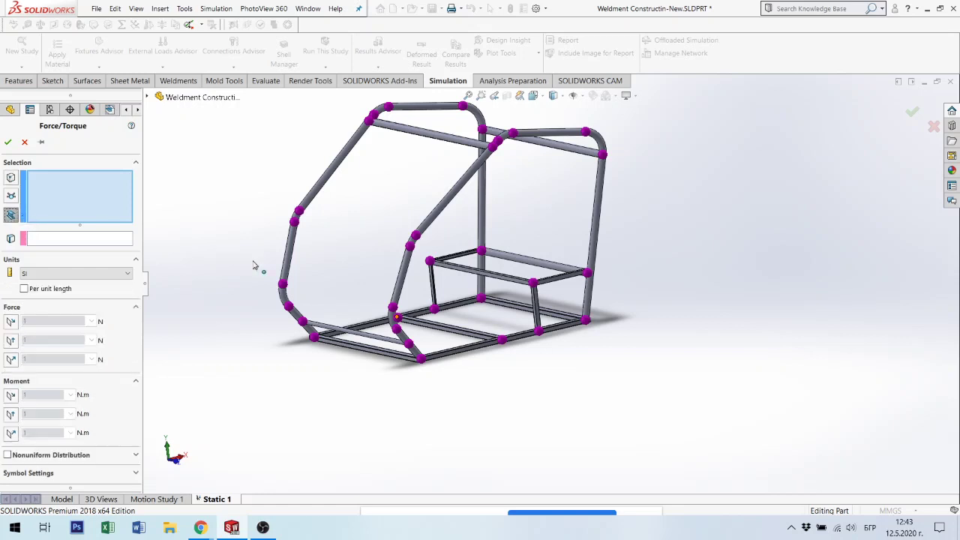
pyautogui.scroll(-2, 424, 277)
pyautogui.scroll(-2, 529, 268)
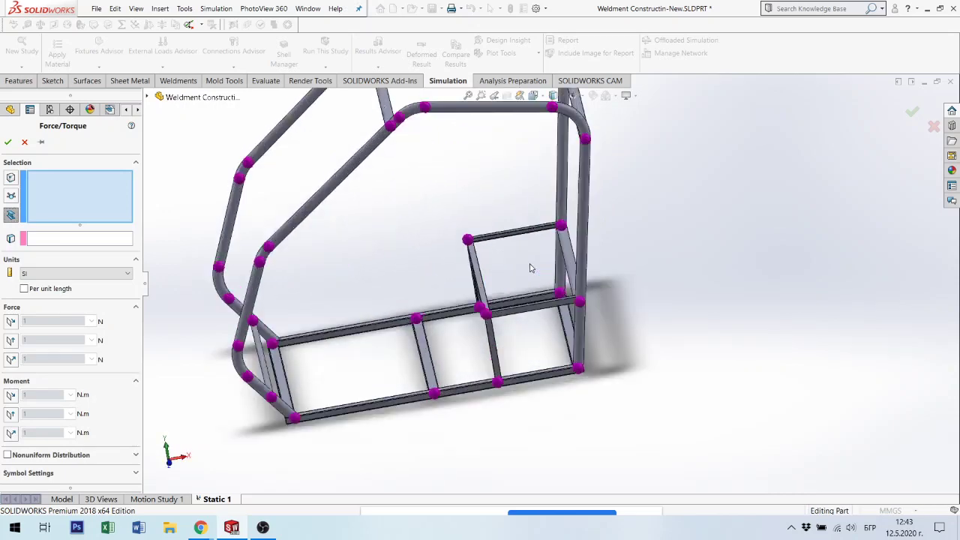
pyautogui.scroll(-3, 450, 285)
pyautogui.scroll(-2, 443, 285)
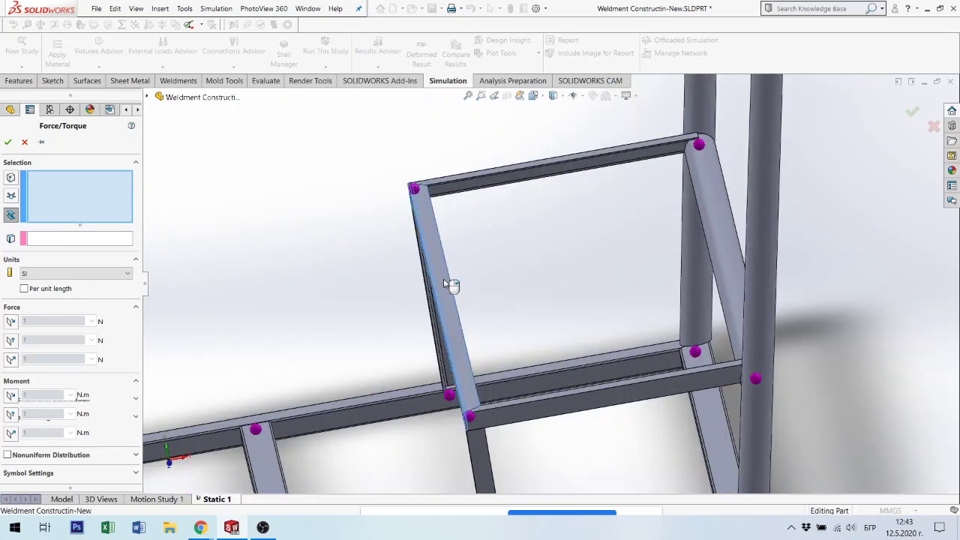
# Select the diagonal angle-iron, top and lower front beams of the raised seat square
pyautogui.click(445, 285)
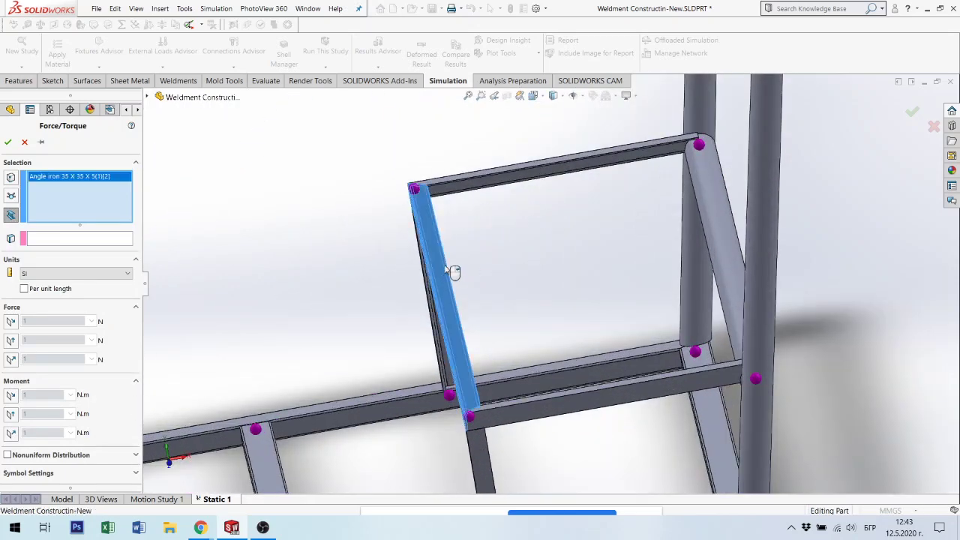
pyautogui.click(516, 173)
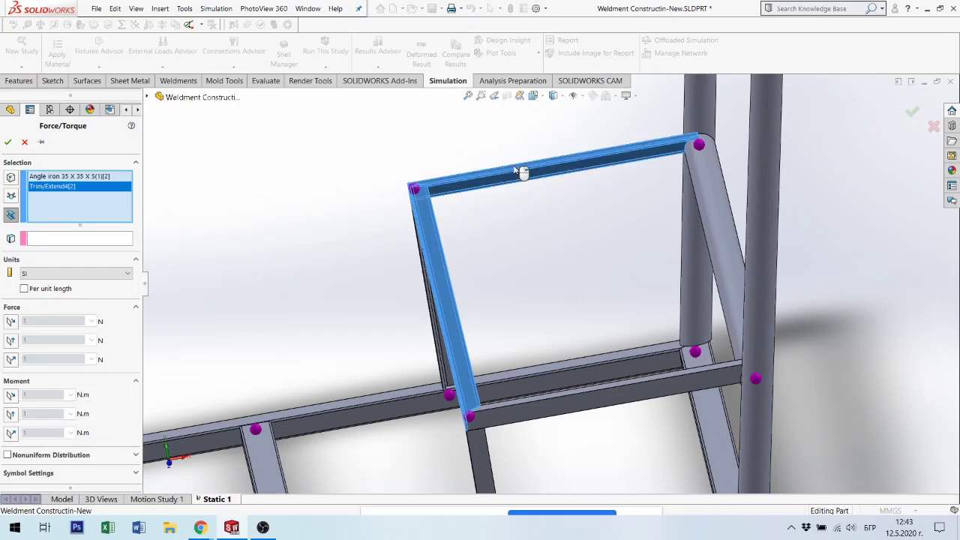
pyautogui.click(553, 404)
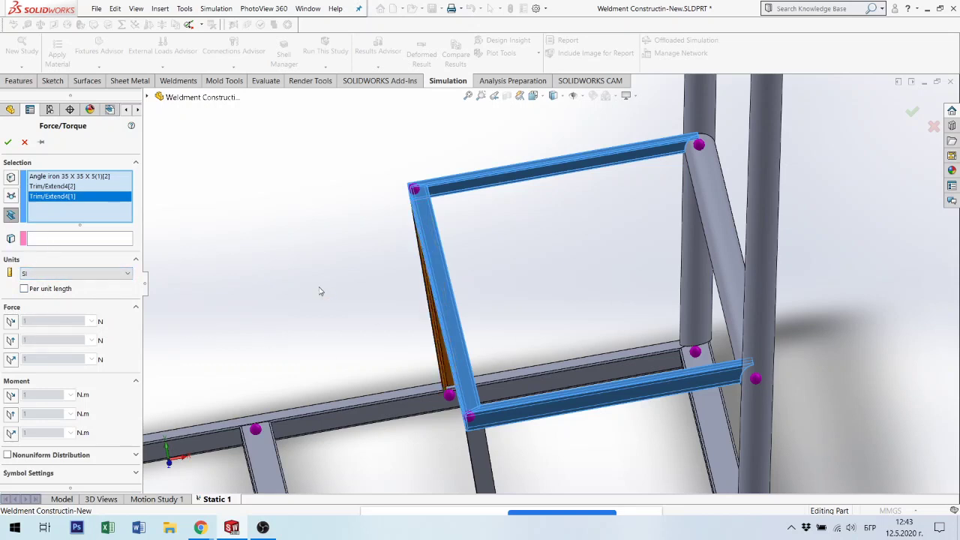
pyautogui.moveTo(323, 292); pyautogui.dragTo(407, 322, button='middle')
pyautogui.click(46, 240)
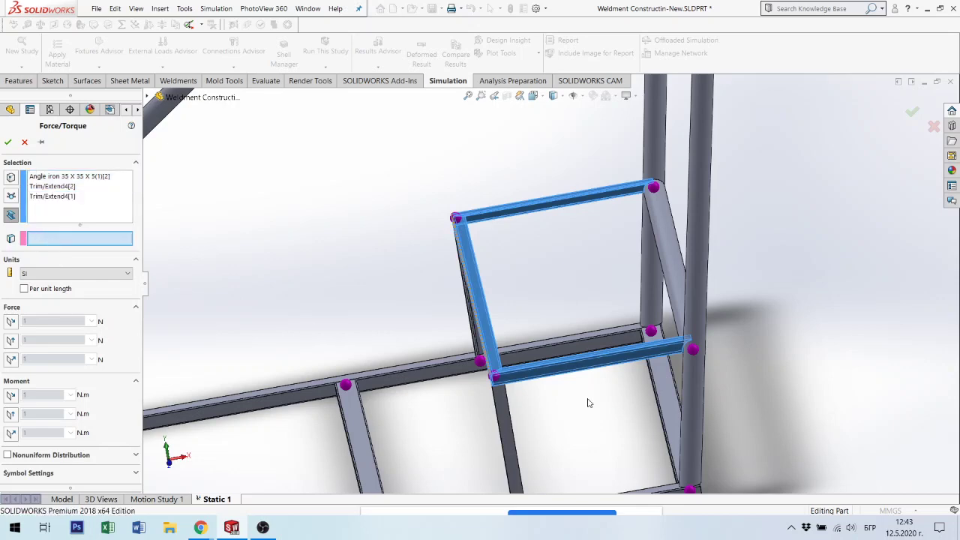
pyautogui.moveTo(593, 363); pyautogui.dragTo(512, 413, button='middle')
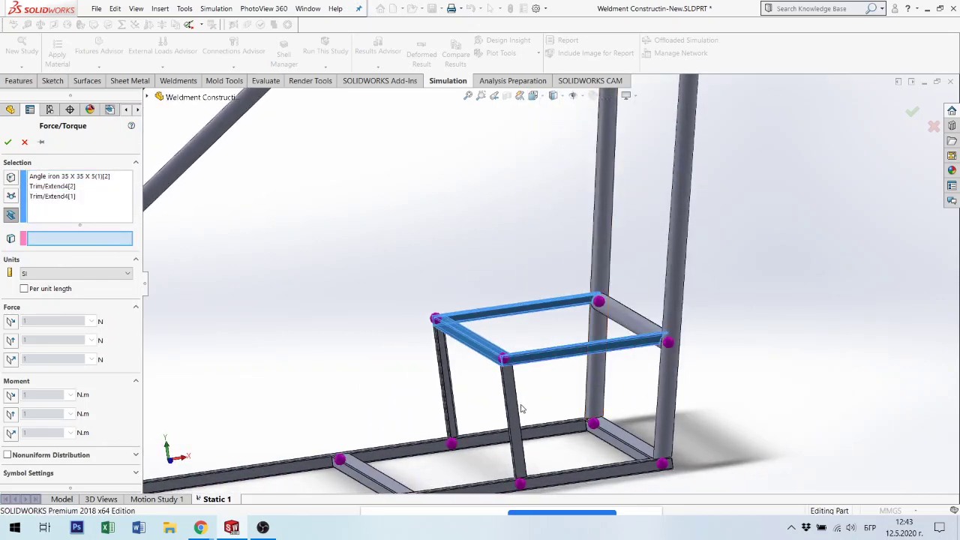
# Make the load a reversed 600 N force along the vertical post edge
pyautogui.click(512, 417)
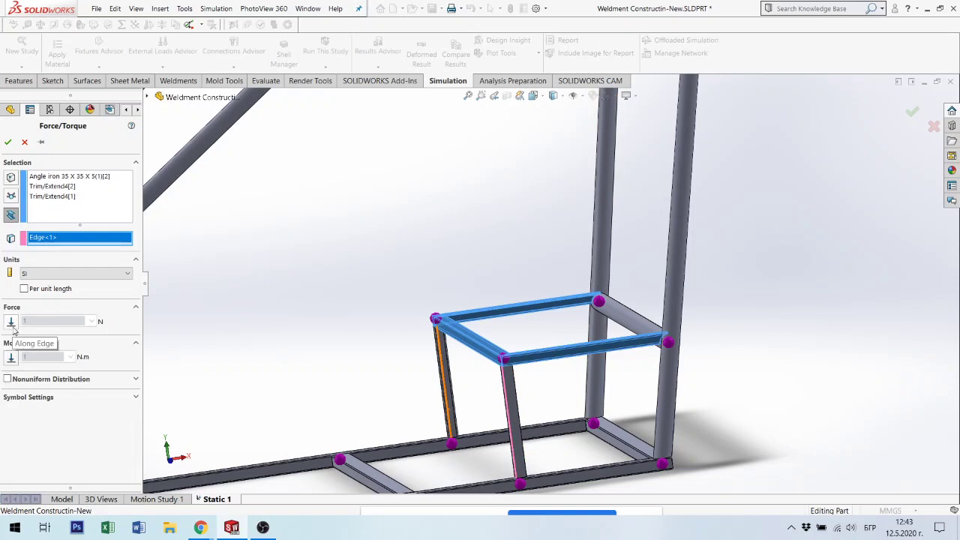
pyautogui.click(11, 322)
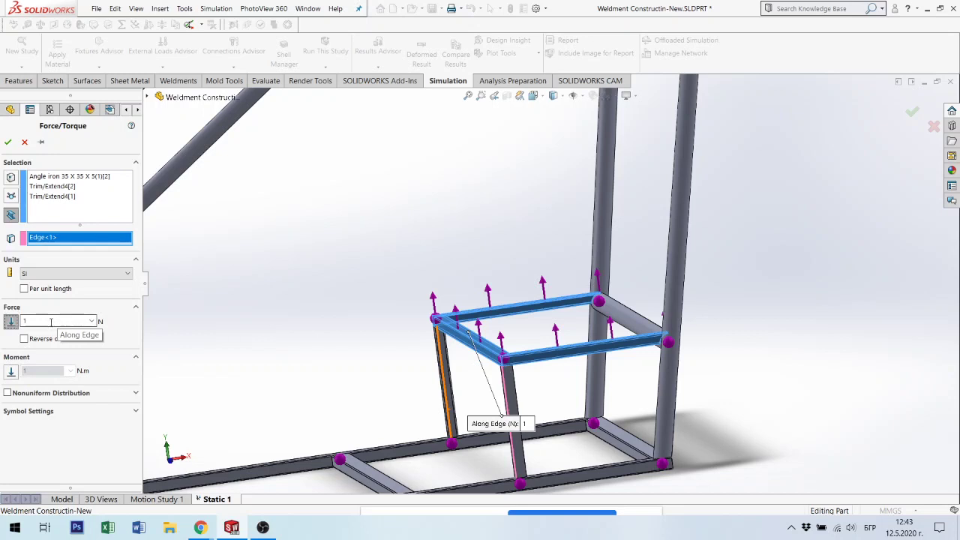
pyautogui.click(24, 339)
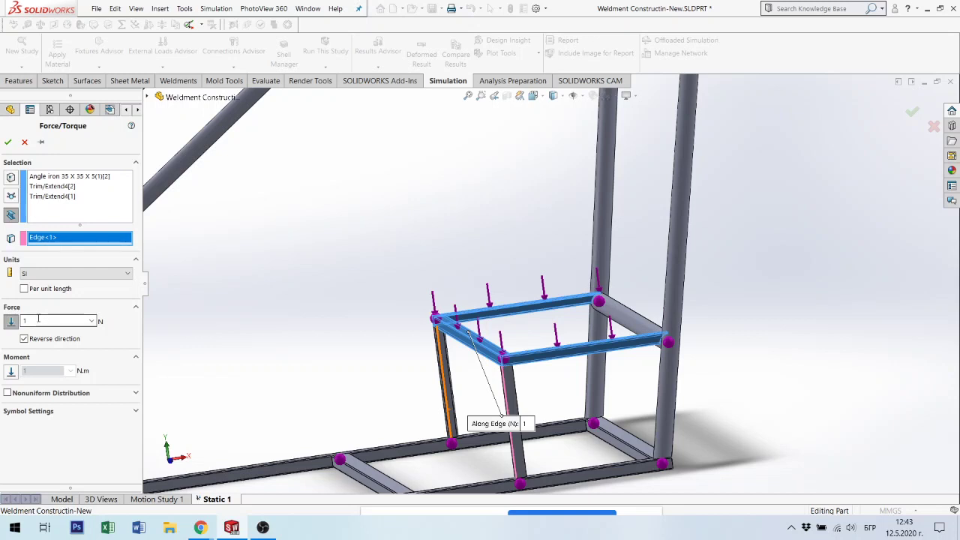
pyautogui.press('Tab')
pyautogui.write('6')
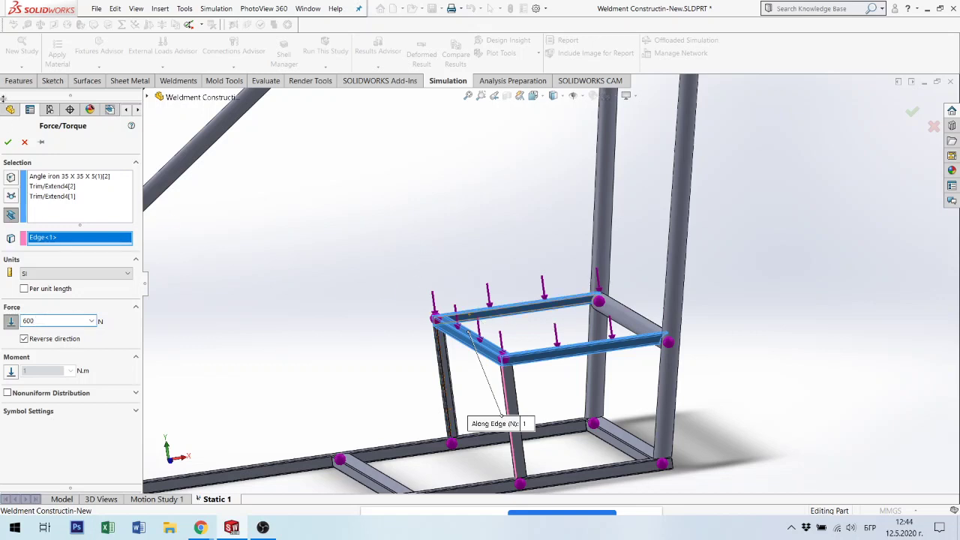
# Apply the 600 N load as Force-1 and check it under External Loads
pyautogui.click(7, 142)
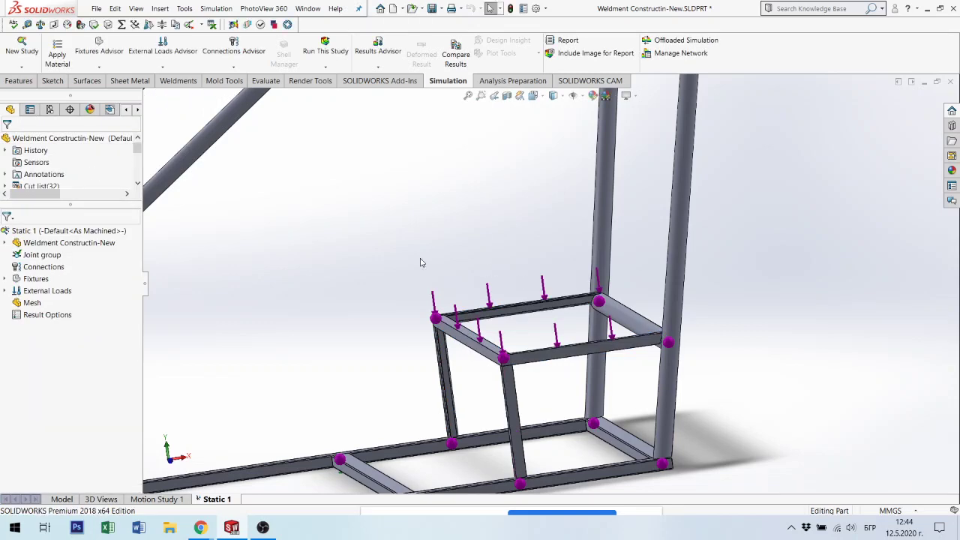
pyautogui.scroll(2, 551, 336)
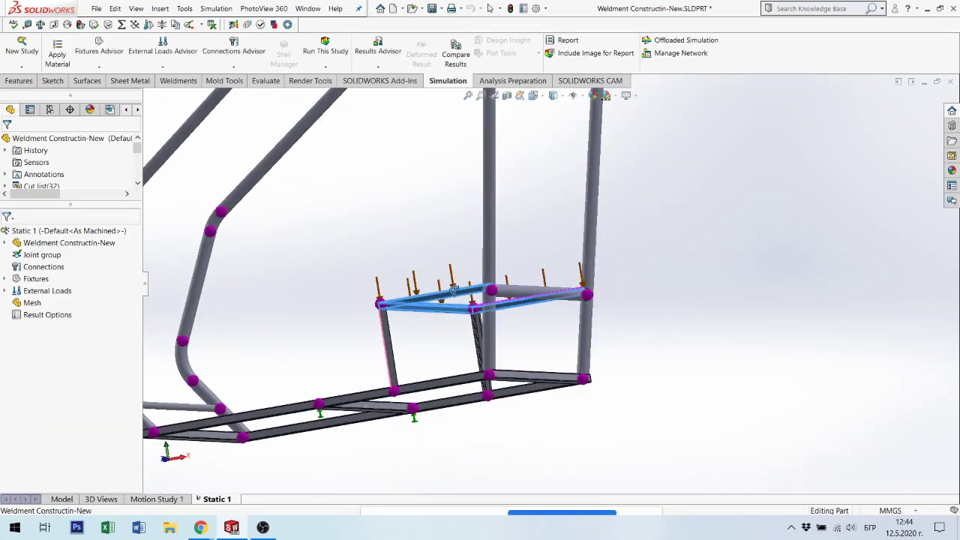
pyautogui.moveTo(477, 298); pyautogui.dragTo(473, 352, button='middle')
pyautogui.scroll(-2, 475, 396)
pyautogui.moveTo(476, 396); pyautogui.dragTo(302, 433, button='middle')
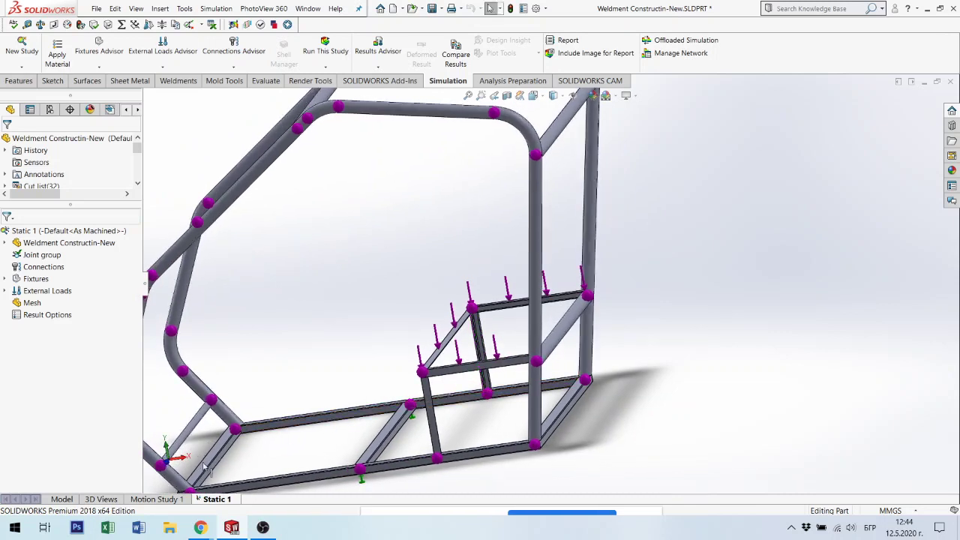
pyautogui.click(6, 291)
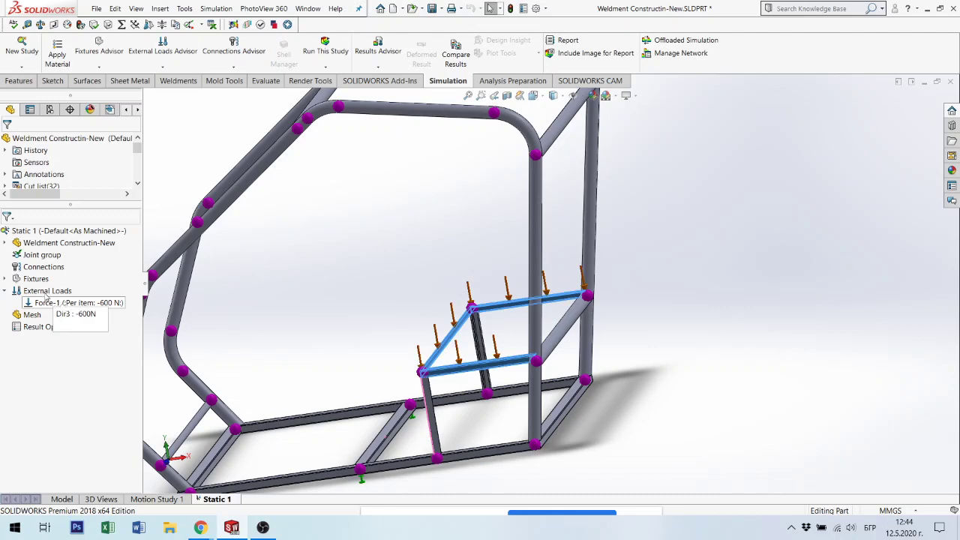
pyautogui.click(46, 292)
# Start a second Force load from the External Loads menu
pyautogui.rightClick(47, 296)
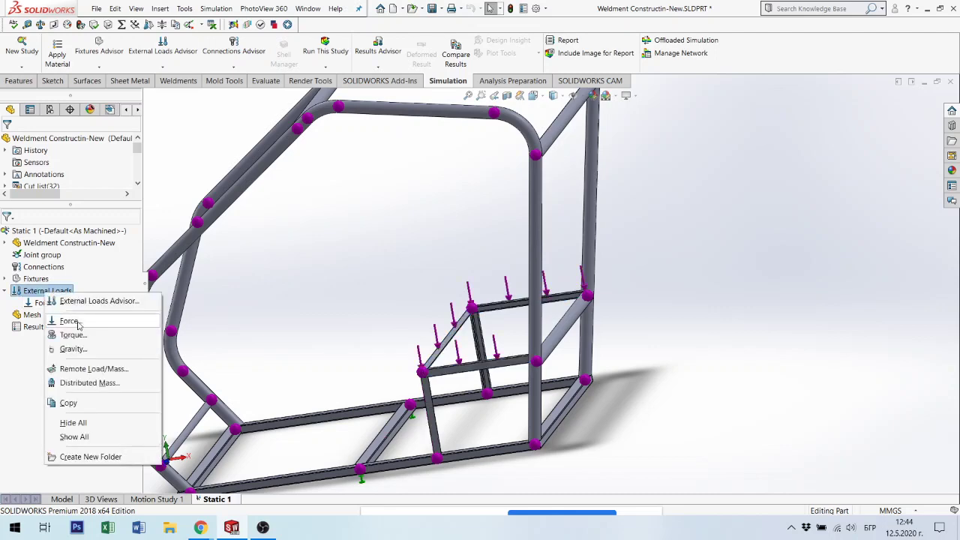
pyautogui.click(69, 321)
pyautogui.moveTo(360, 337)
pyautogui.mouseDown(button='middle')
pyautogui.moveTo(418, 426)
pyautogui.moveTo(392, 381)
pyautogui.mouseUp(button='middle')
# Select the five Rectangular tube 60 X 40 X 3.2 floor beams using the Beams filter
pyautogui.click(10, 215)
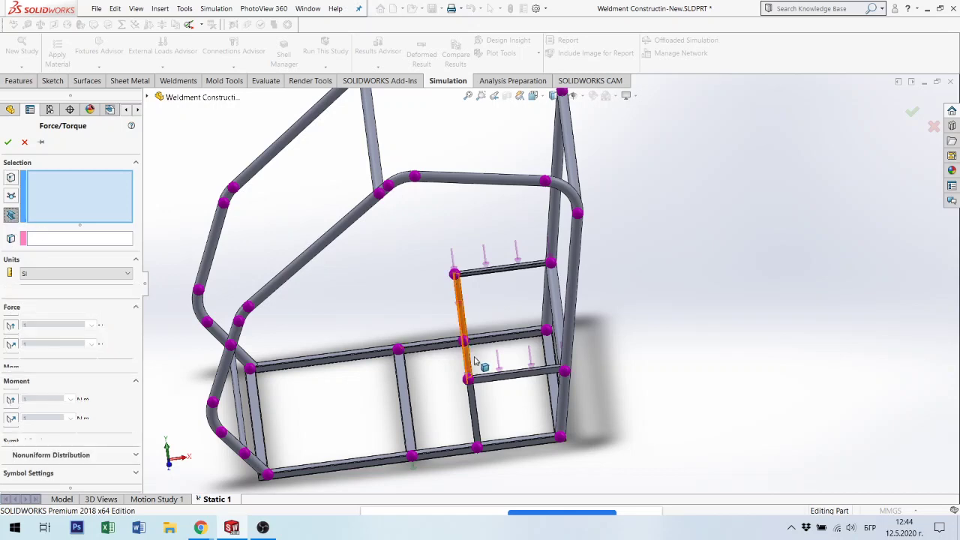
pyautogui.scroll(-2, 473, 359)
pyautogui.scroll(-3, 465, 345)
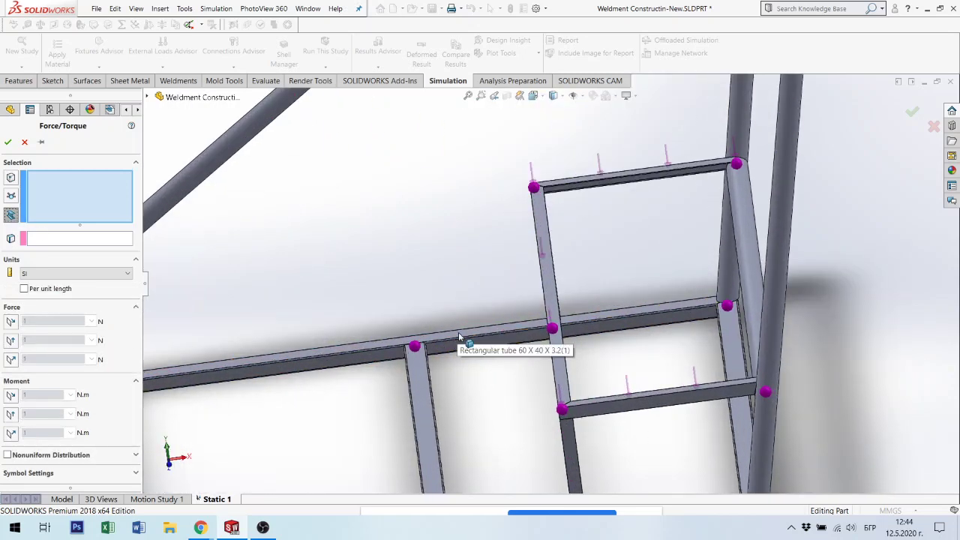
pyautogui.click(461, 335)
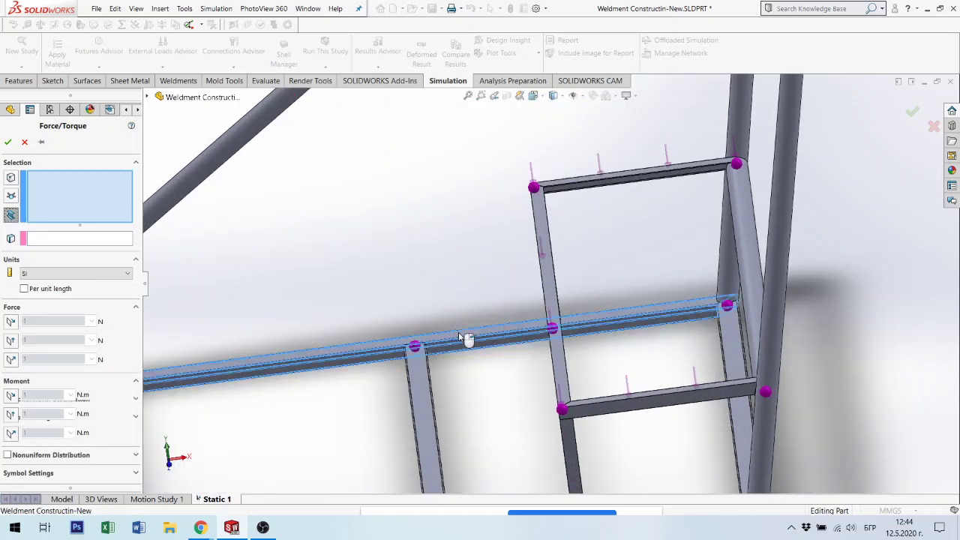
pyautogui.click(735, 352)
pyautogui.moveTo(332, 387); pyautogui.dragTo(424, 388, button='middle')
pyautogui.click(444, 389)
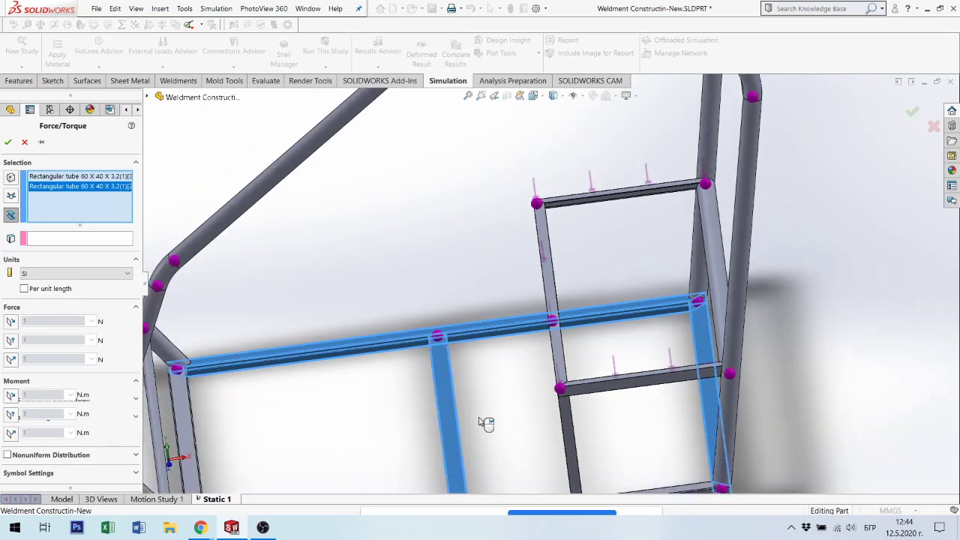
pyautogui.scroll(5, 488, 422)
pyautogui.scroll(-4, 488, 405)
pyautogui.scroll(-2, 412, 350)
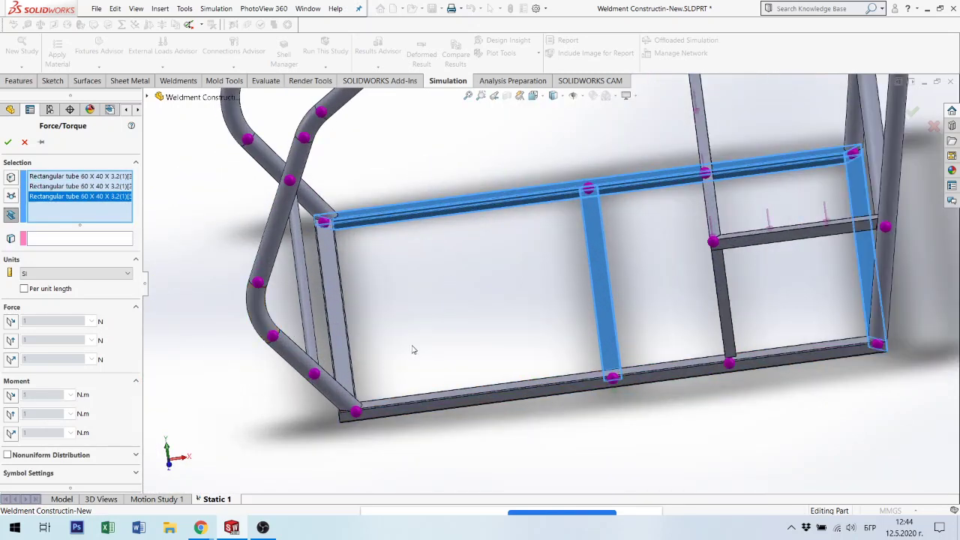
pyautogui.click(353, 360)
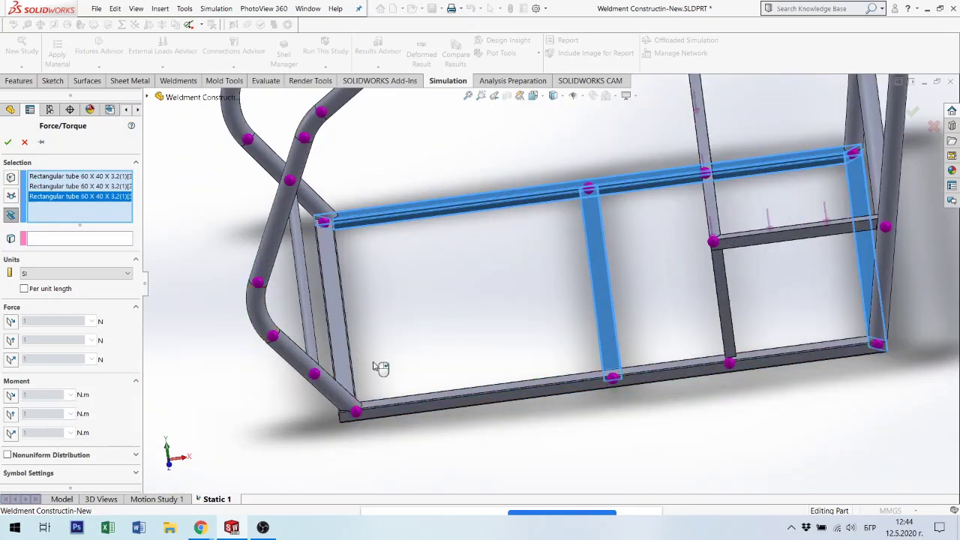
pyautogui.click(421, 403)
# Use a vertical post edge as the second force's direction reference
pyautogui.click(73, 239)
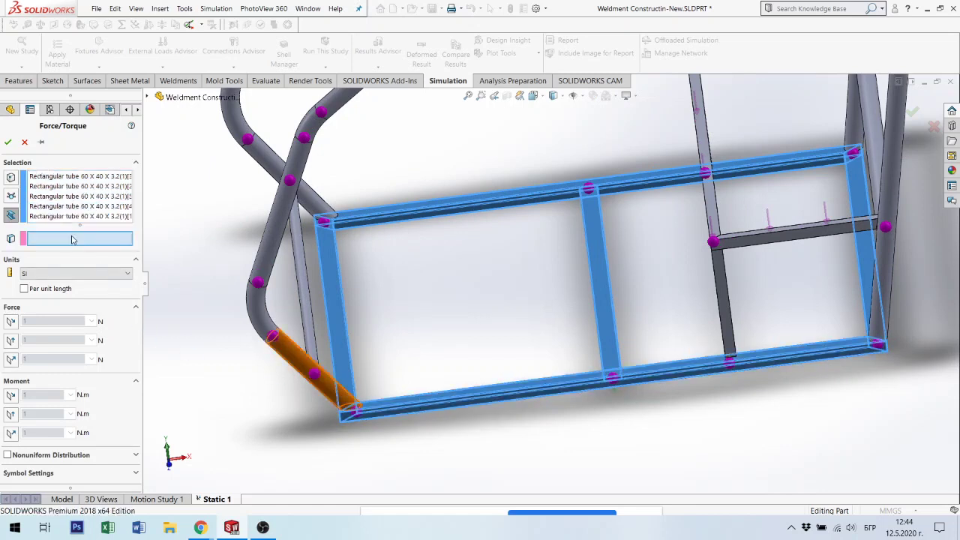
pyautogui.click(722, 316)
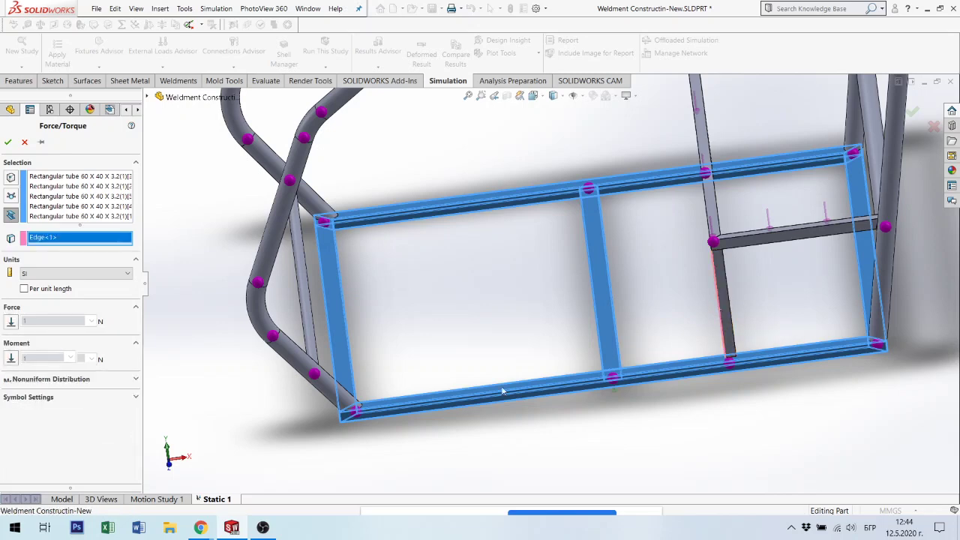
pyautogui.moveTo(692, 283)
pyautogui.mouseDown(button='middle')
pyautogui.moveTo(703, 267)
pyautogui.moveTo(643, 278)
pyautogui.mouseUp(button='middle')
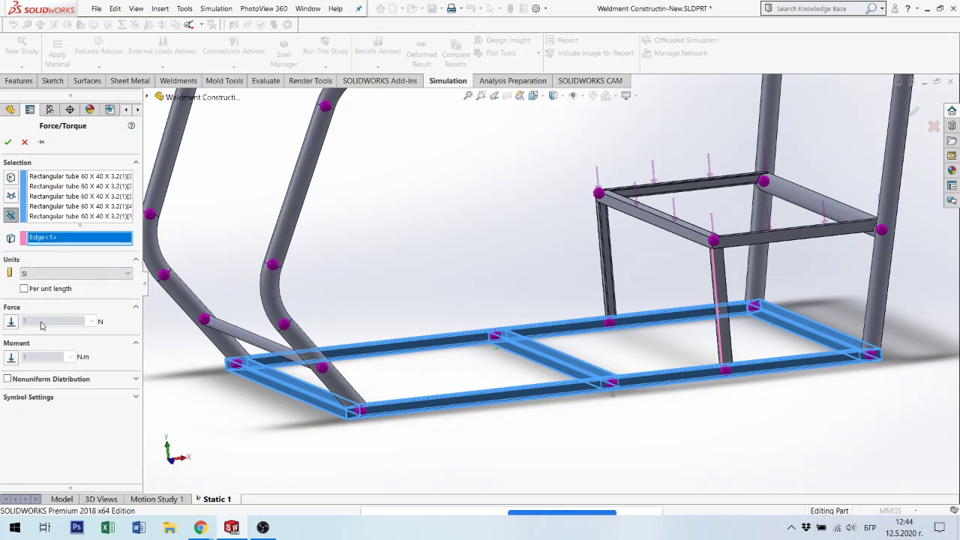
# Set the floor-frame force to 400 N, reverse it downward, and apply it as Force-2
pyautogui.click(11, 322)
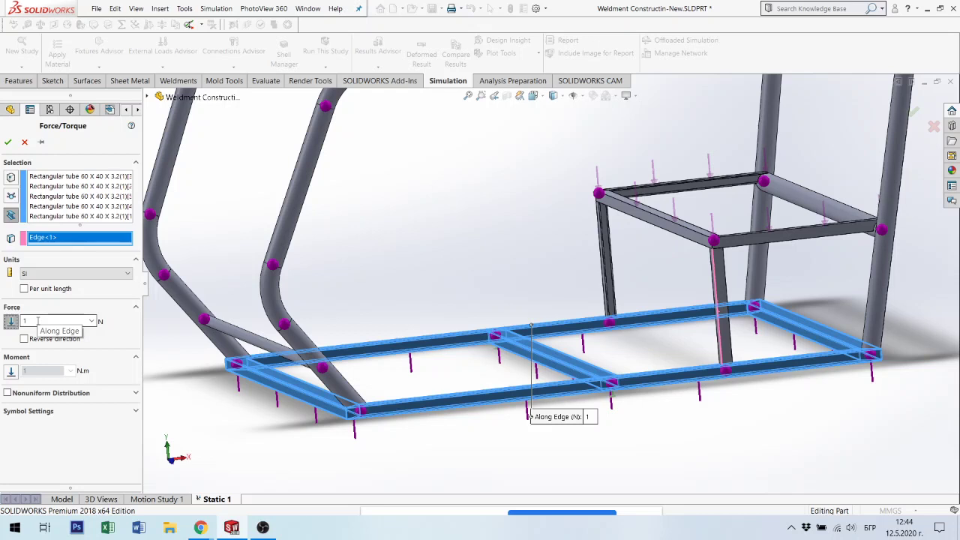
pyautogui.doubleClick(38, 321)
pyautogui.write('400')
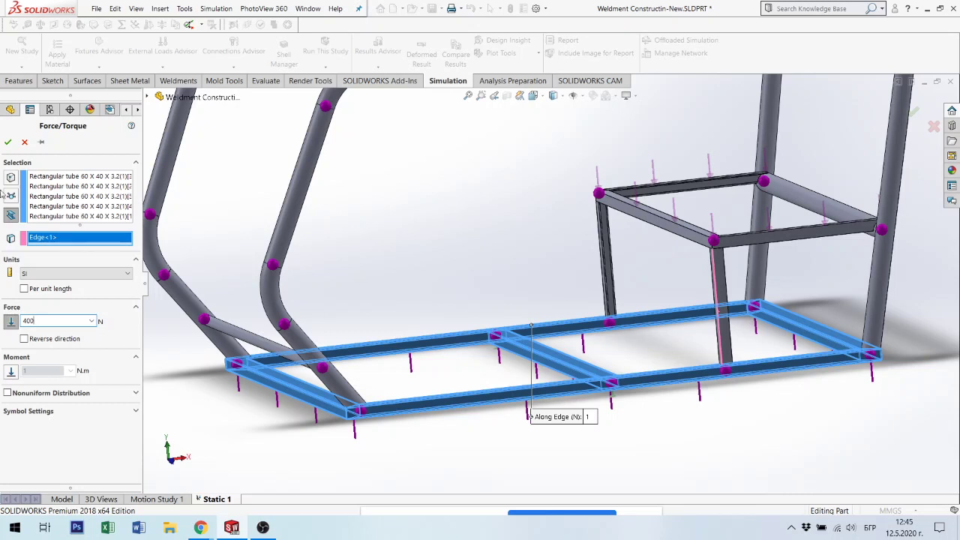
pyautogui.click(25, 338)
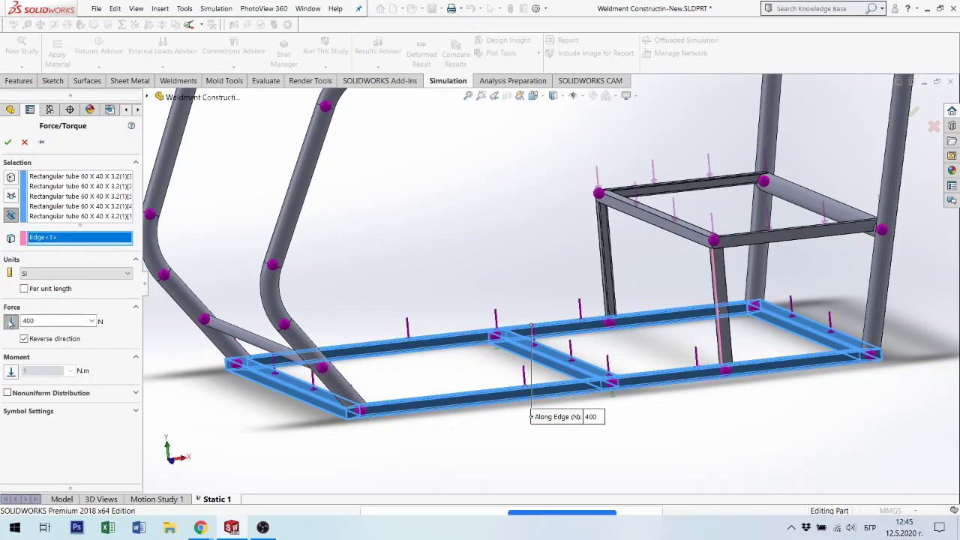
pyautogui.click(7, 142)
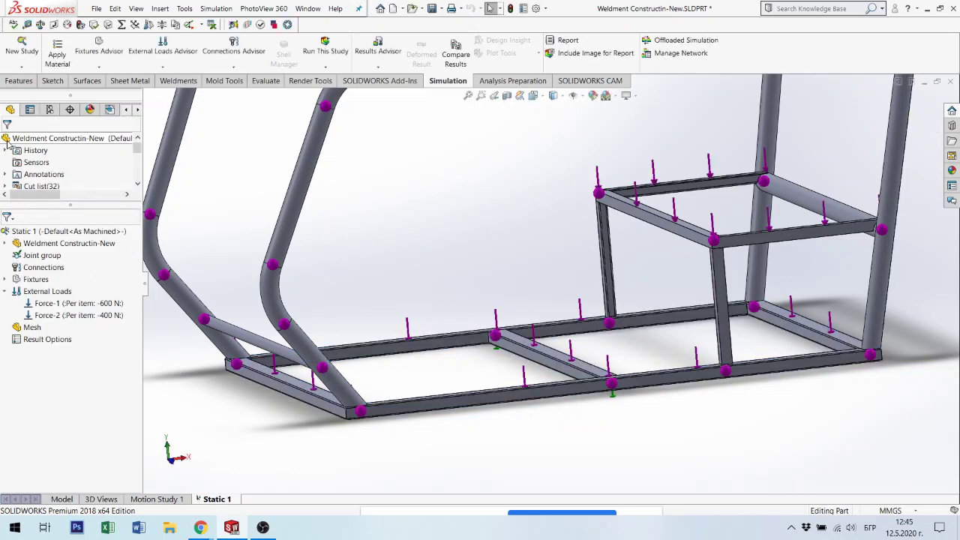
pyautogui.press('f')
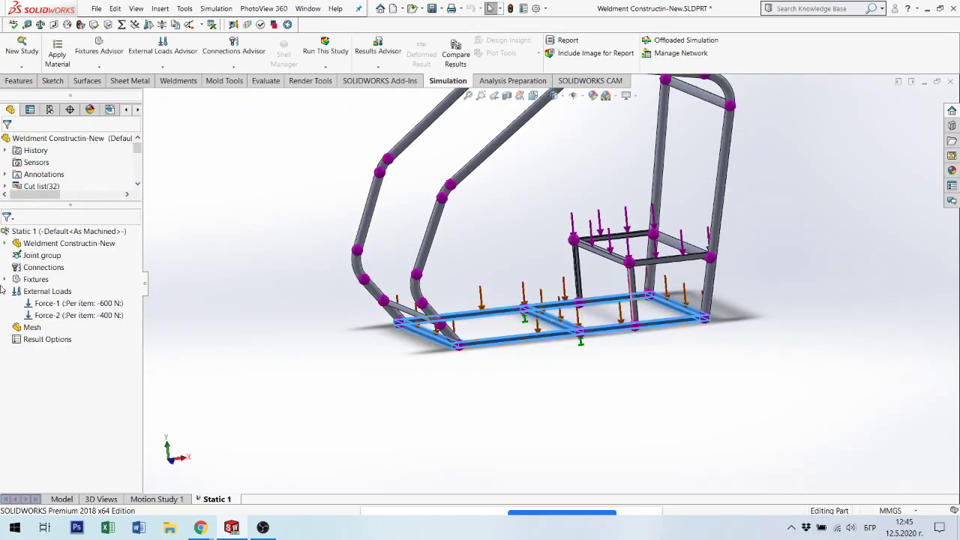
pyautogui.click(6, 279)
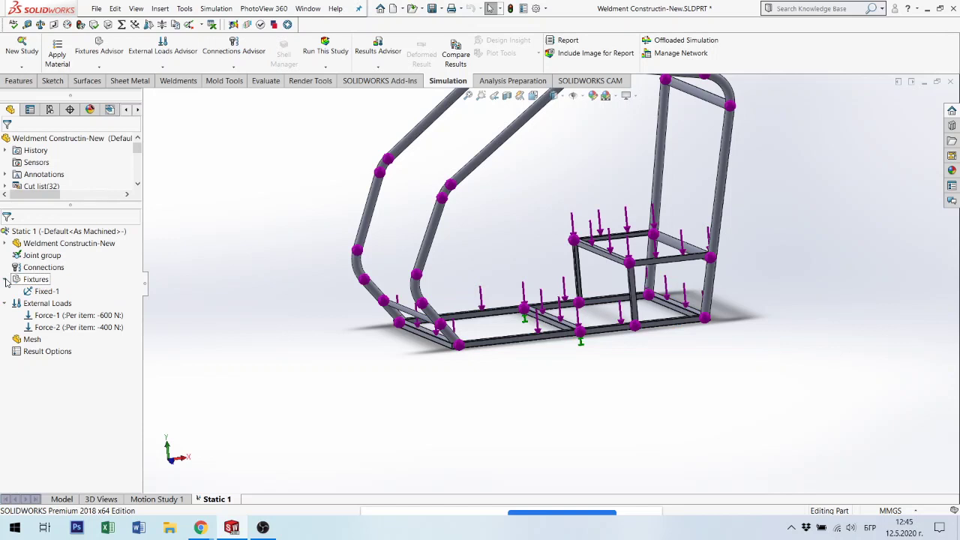
pyautogui.click(48, 293)
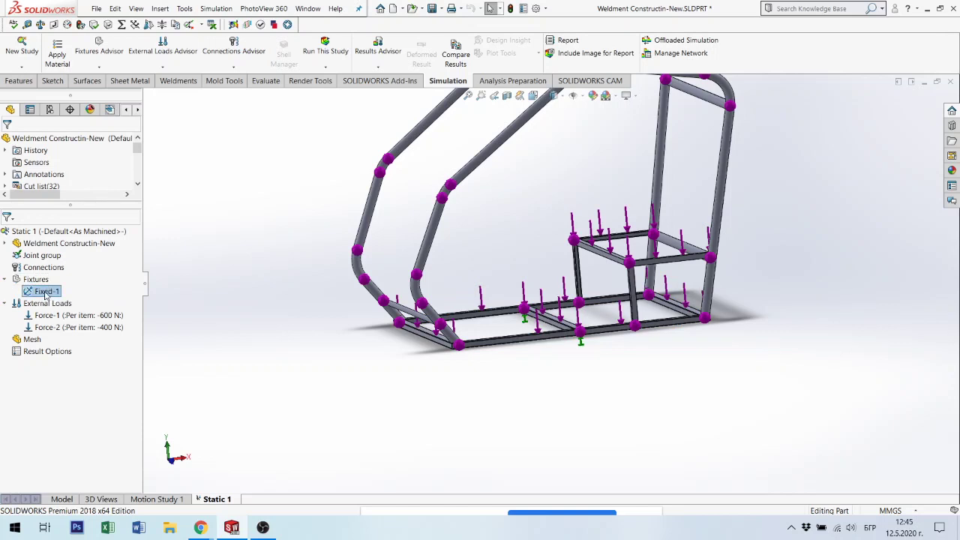
pyautogui.click(48, 316)
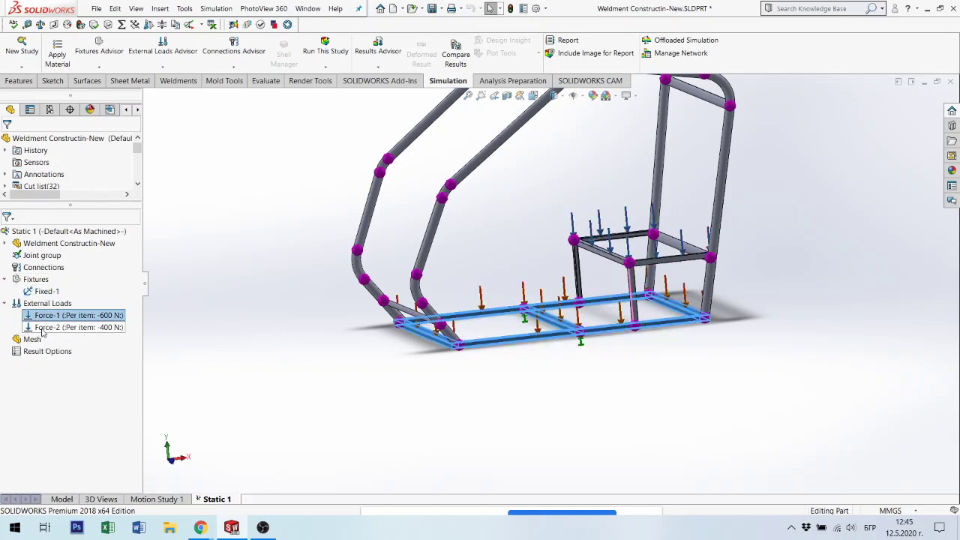
pyautogui.click(45, 328)
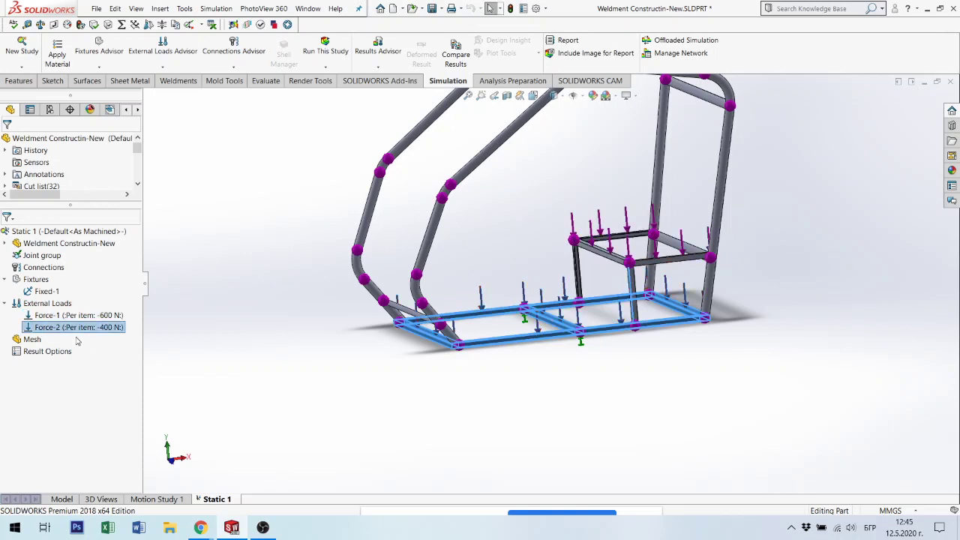
pyautogui.moveTo(450, 186)
pyautogui.mouseDown(button='middle')
pyautogui.moveTo(541, 198)
pyautogui.moveTo(499, 247)
pyautogui.mouseUp(button='middle')
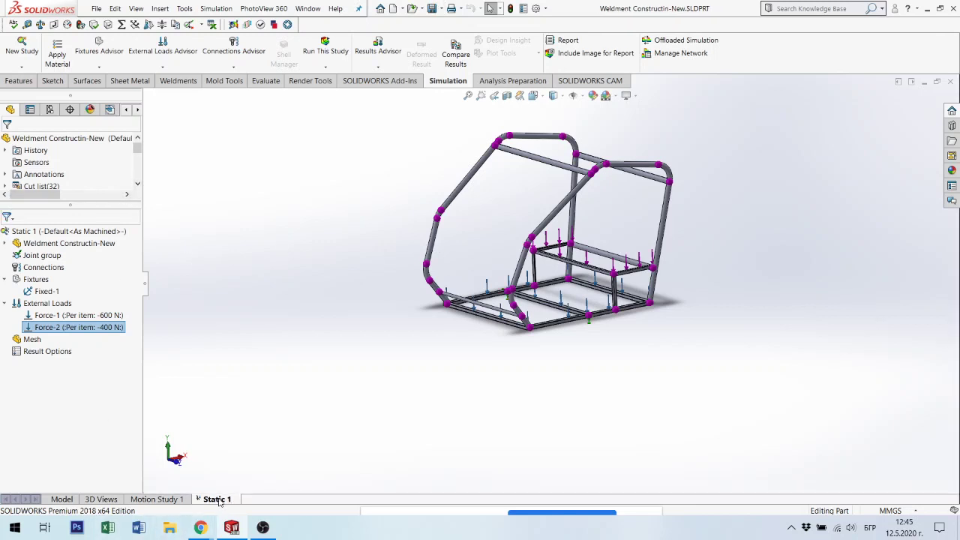
# Return to the Model tree and make the frame's sketches visible
pyautogui.click(64, 500)
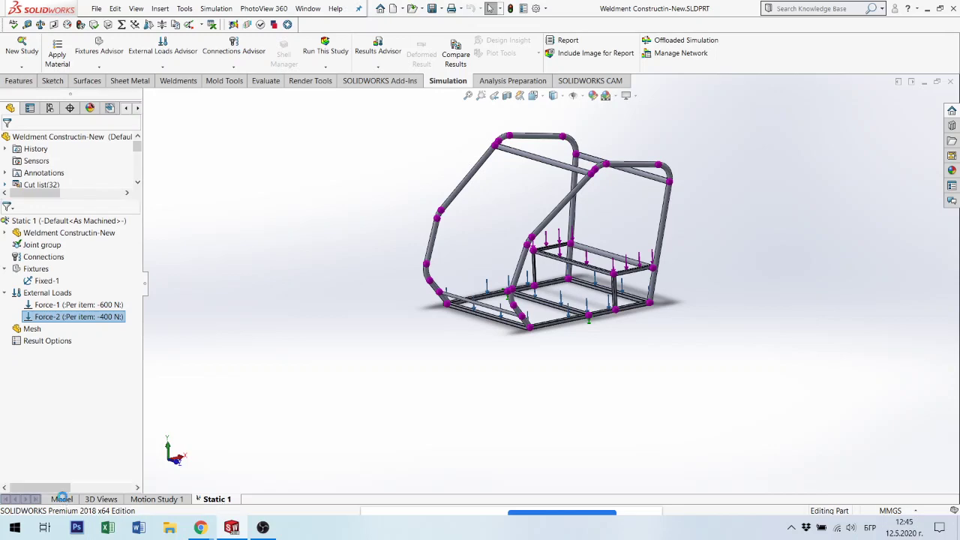
pyautogui.moveTo(605, 259); pyautogui.dragTo(561, 156, button='middle')
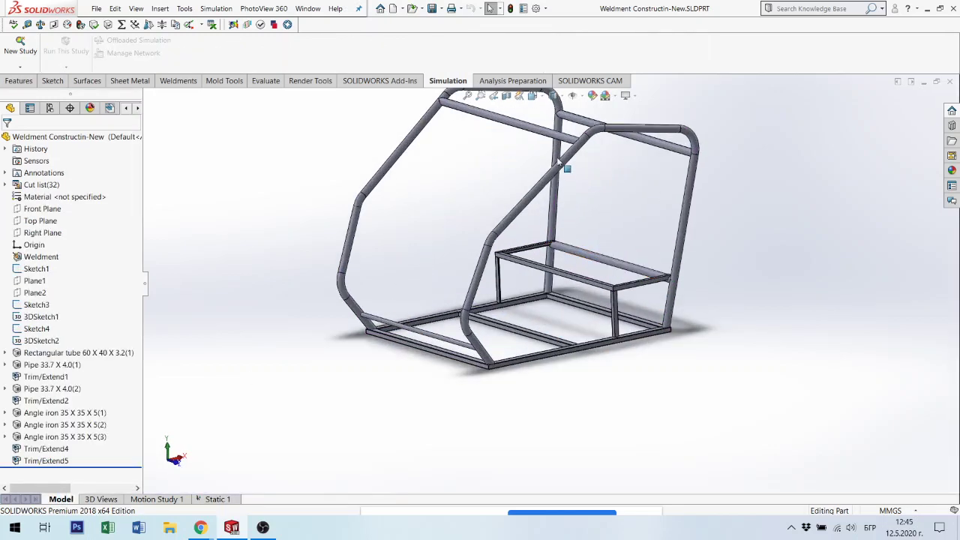
pyautogui.scroll(-3, 541, 147)
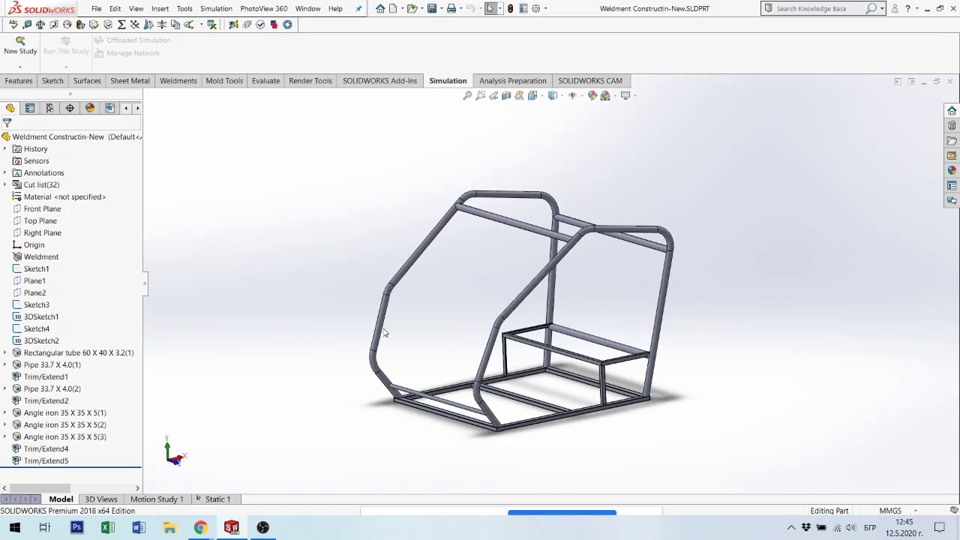
pyautogui.click(583, 99)
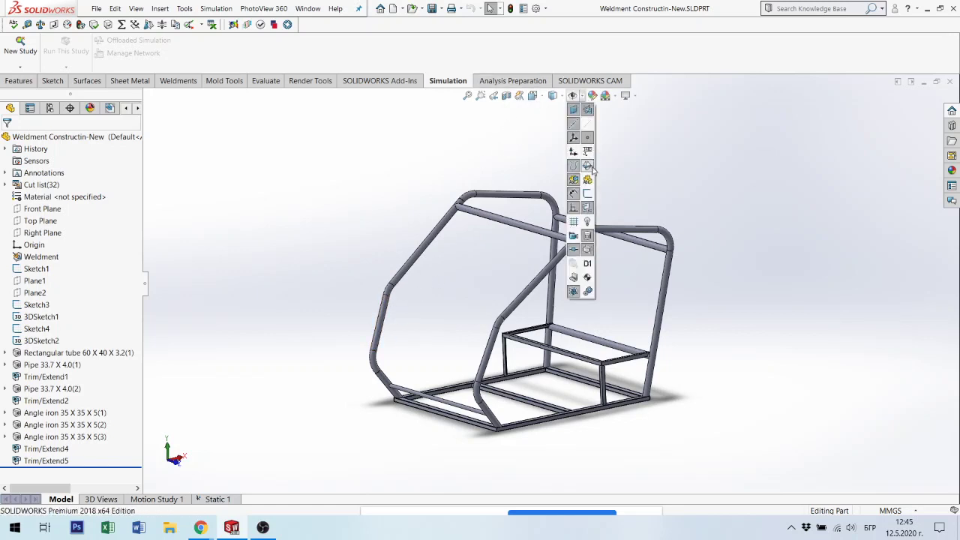
pyautogui.click(587, 194)
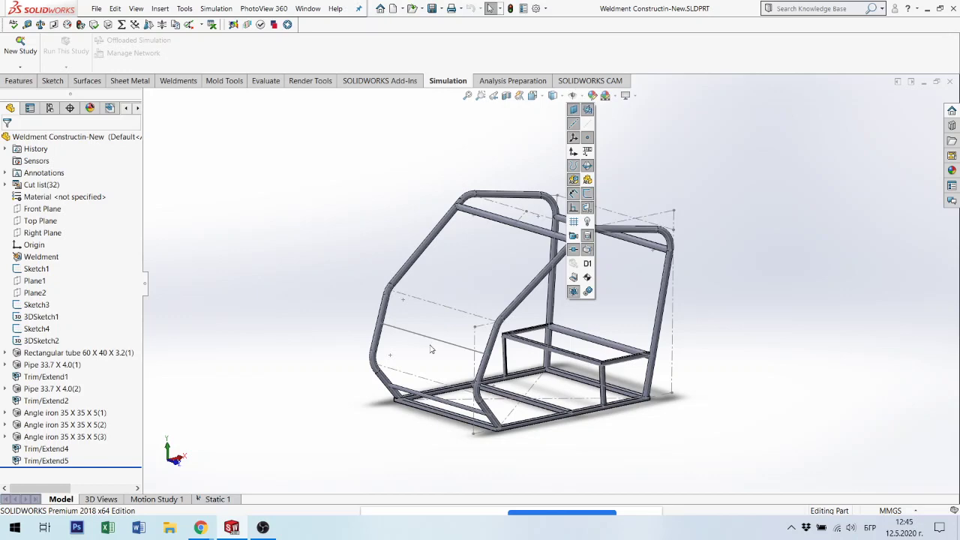
pyautogui.click(324, 316)
pyautogui.scroll(-2, 476, 339)
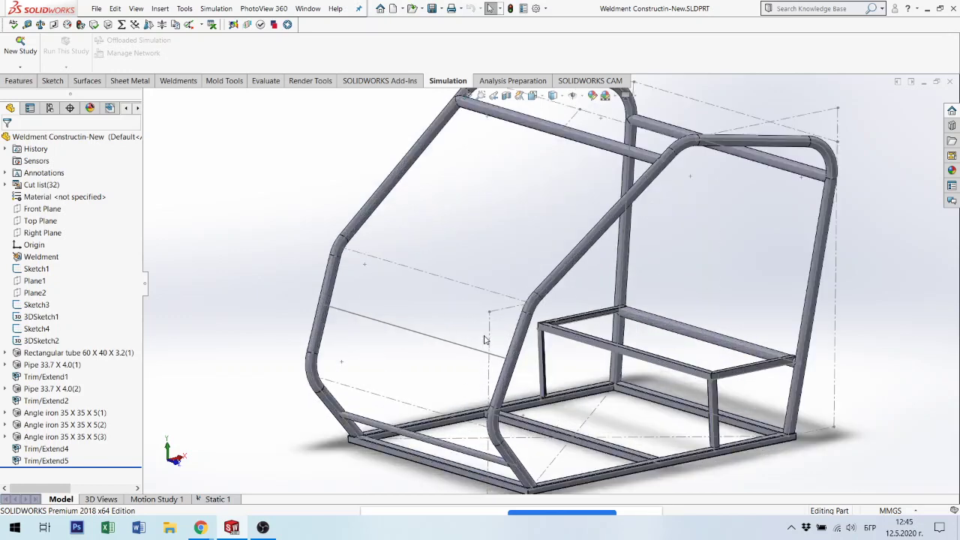
pyautogui.scroll(-2, 489, 342)
# Add the left-side sketch line to Group3 of Pipe 33.7 X 4.0(1) and confirm
pyautogui.click(534, 367)
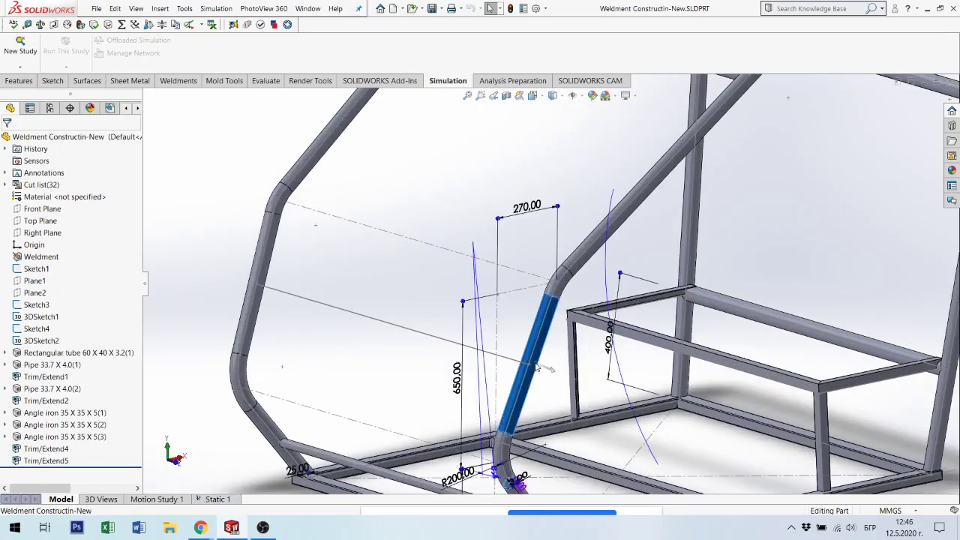
pyautogui.click(564, 318)
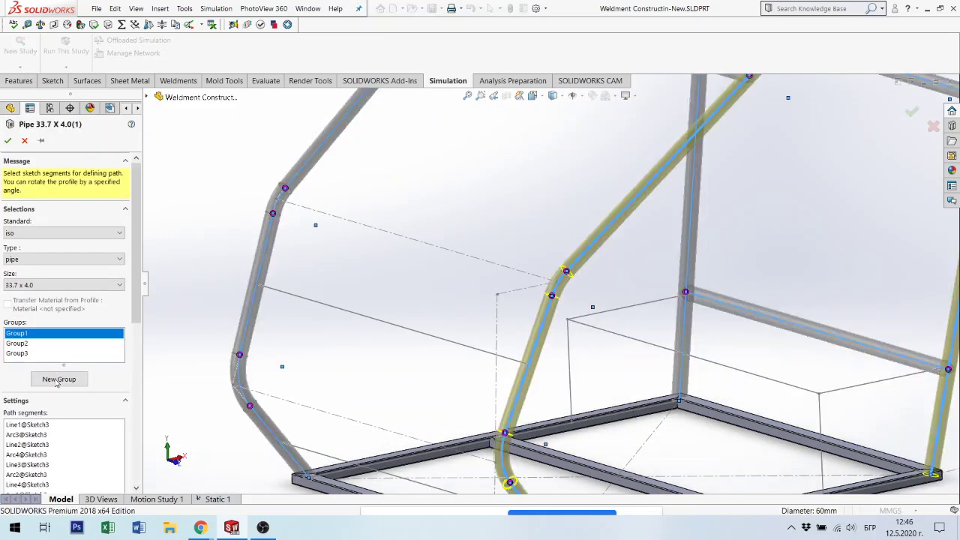
pyautogui.click(18, 356)
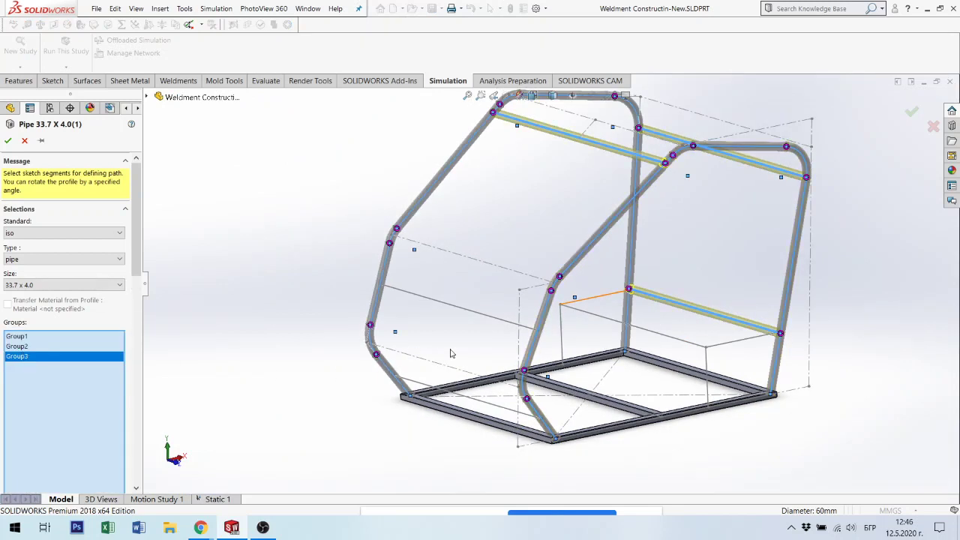
pyautogui.click(448, 307)
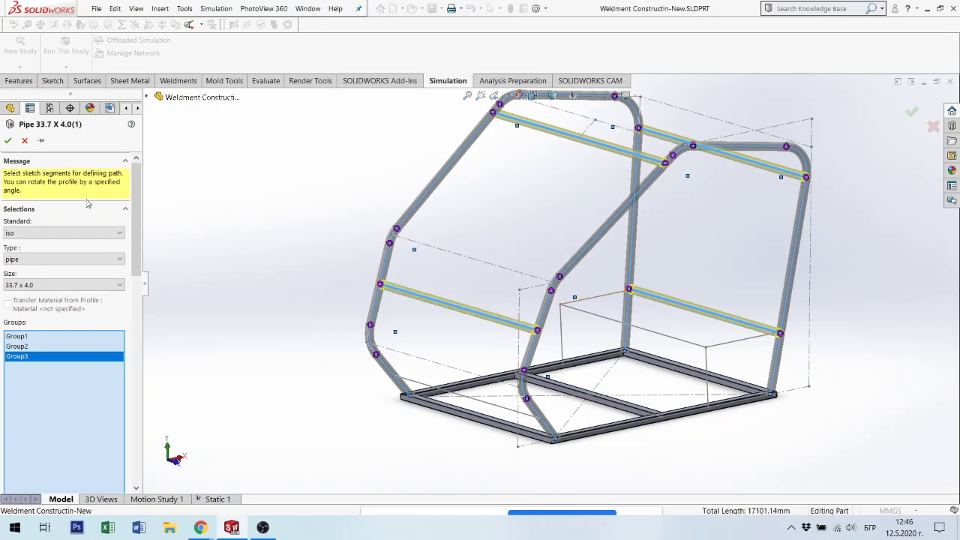
pyautogui.click(8, 141)
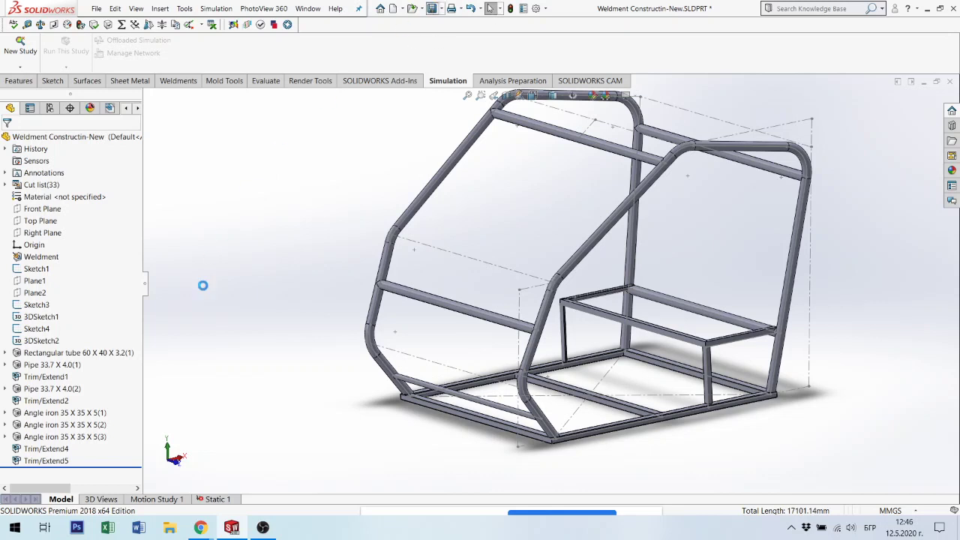
# Recalculate the Static 1 Joint group via Edit and Calculate, accepting the warning
pyautogui.click(215, 498)
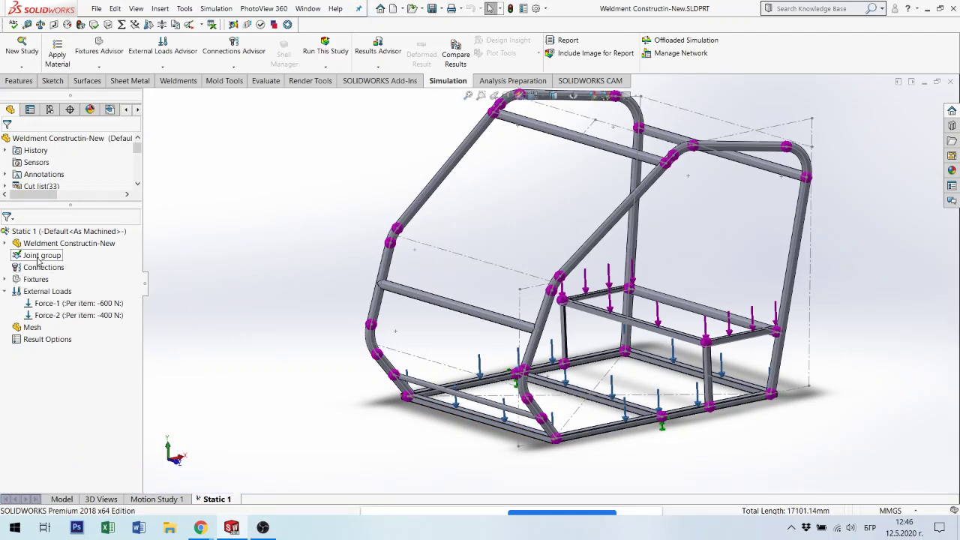
pyautogui.press('Left')
pyautogui.press('Left')
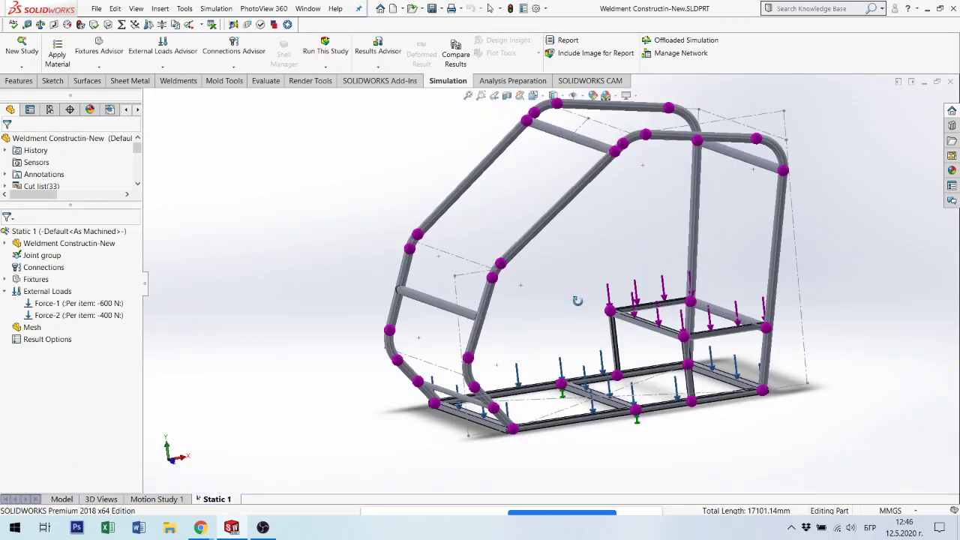
pyautogui.rightClick(41, 256)
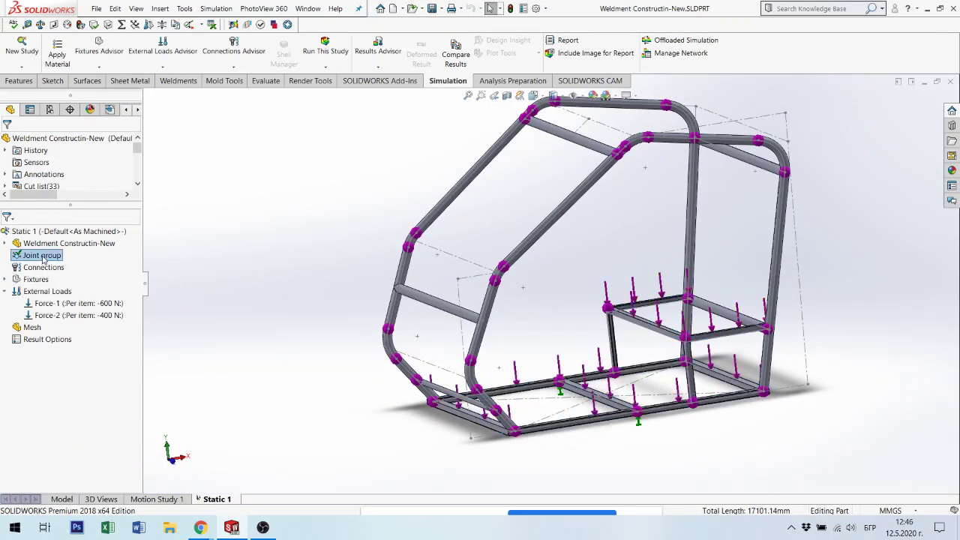
pyautogui.click(72, 284)
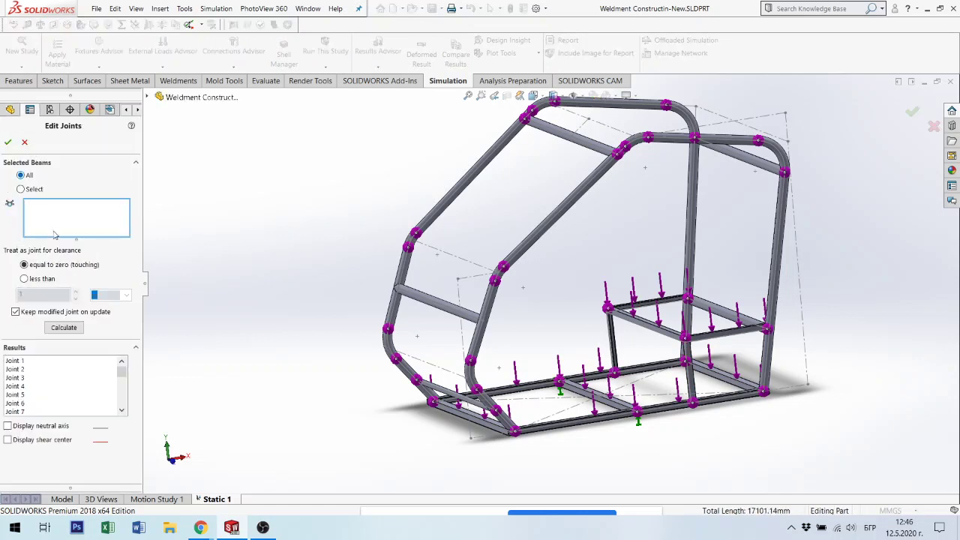
pyautogui.click(68, 328)
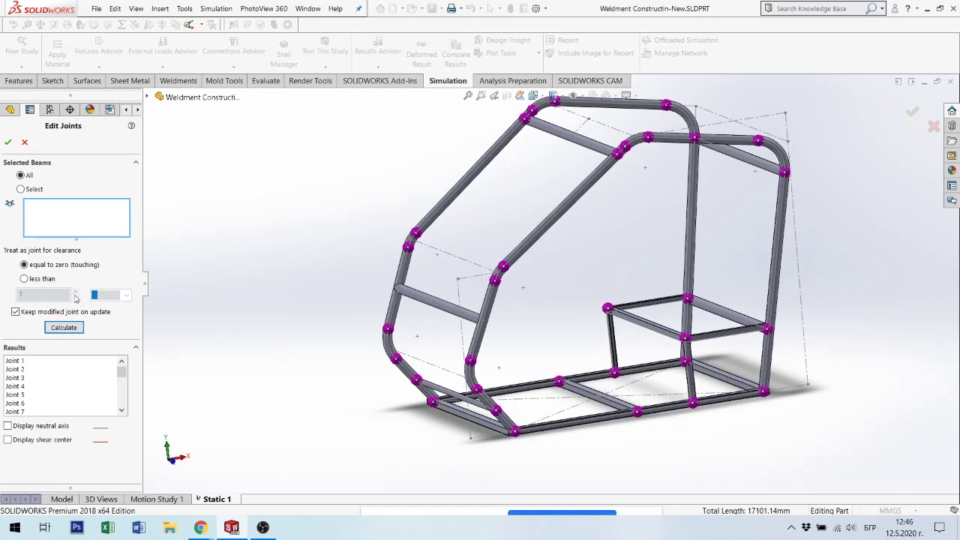
pyautogui.click(6, 144)
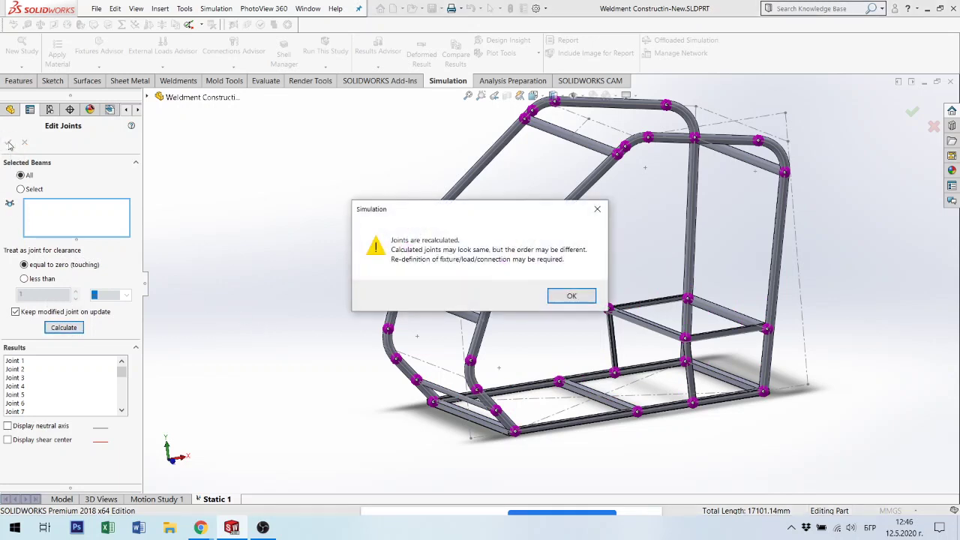
pyautogui.click(571, 296)
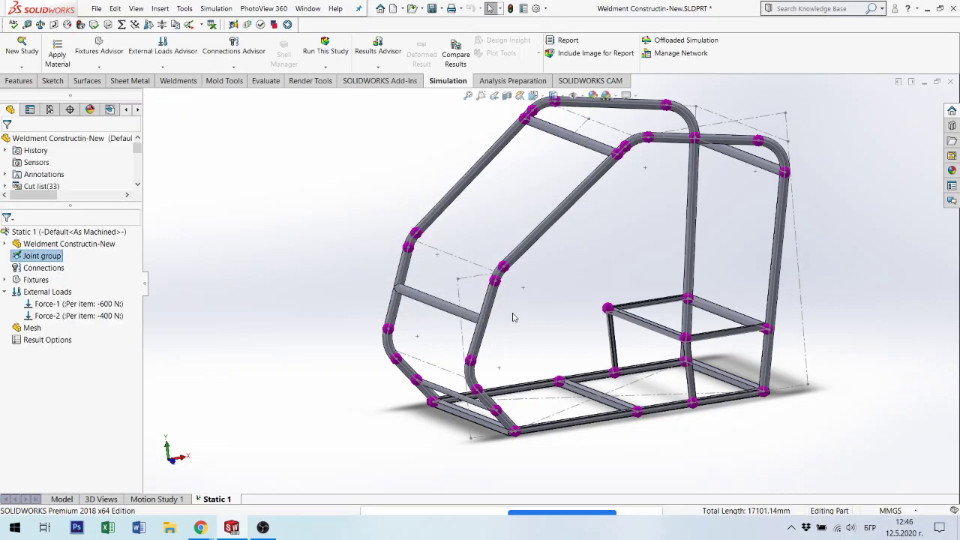
pyautogui.moveTo(532, 315); pyautogui.dragTo(573, 133, button='middle')
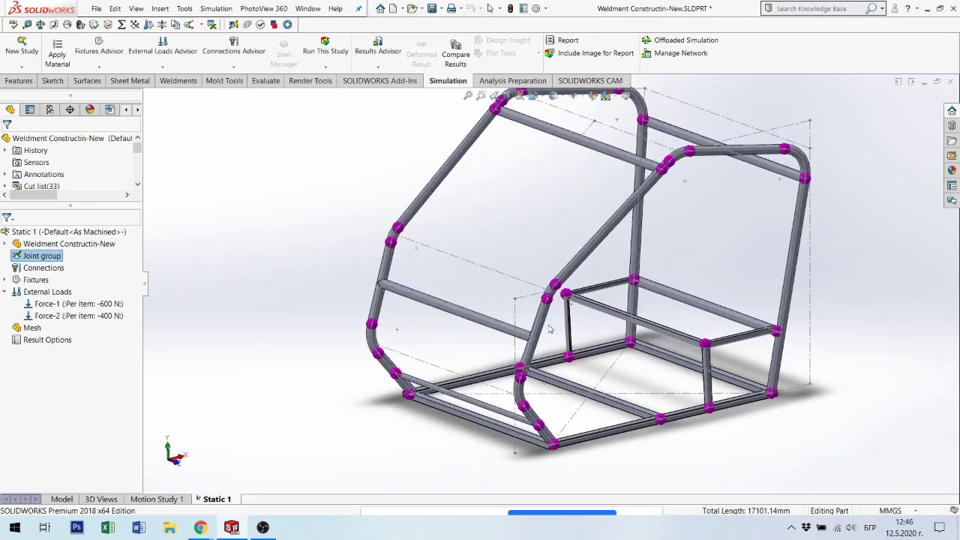
pyautogui.click(575, 96)
pyautogui.click(589, 194)
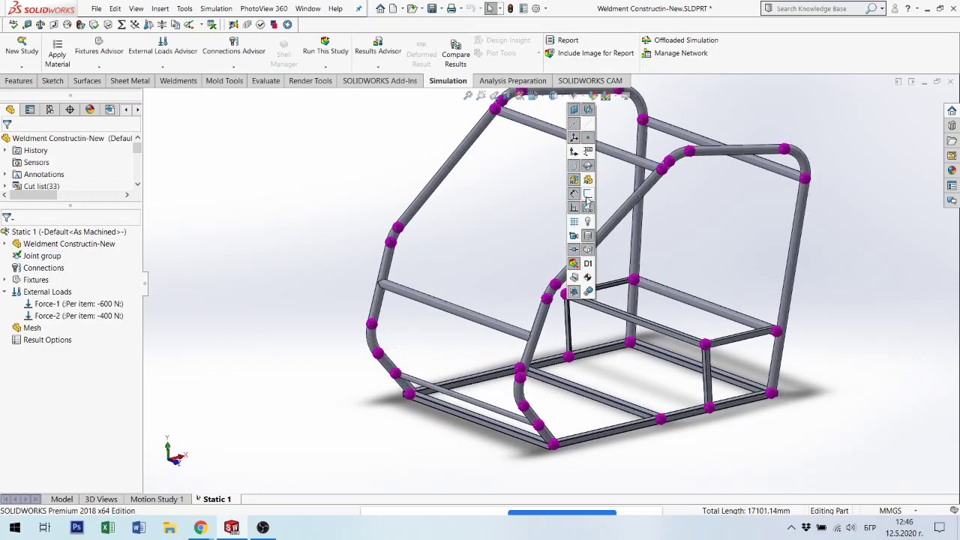
pyautogui.moveTo(474, 324); pyautogui.dragTo(622, 317, button='middle')
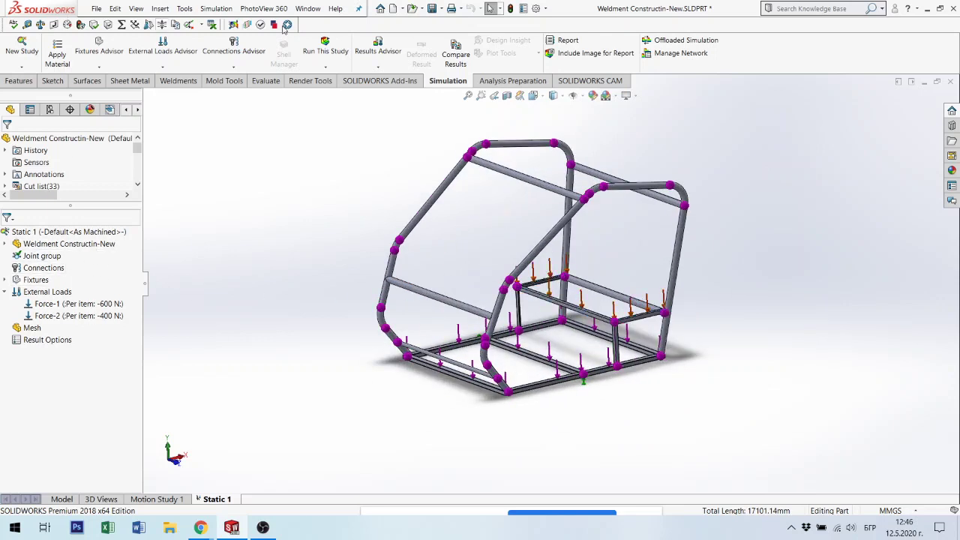
pyautogui.click(433, 8)
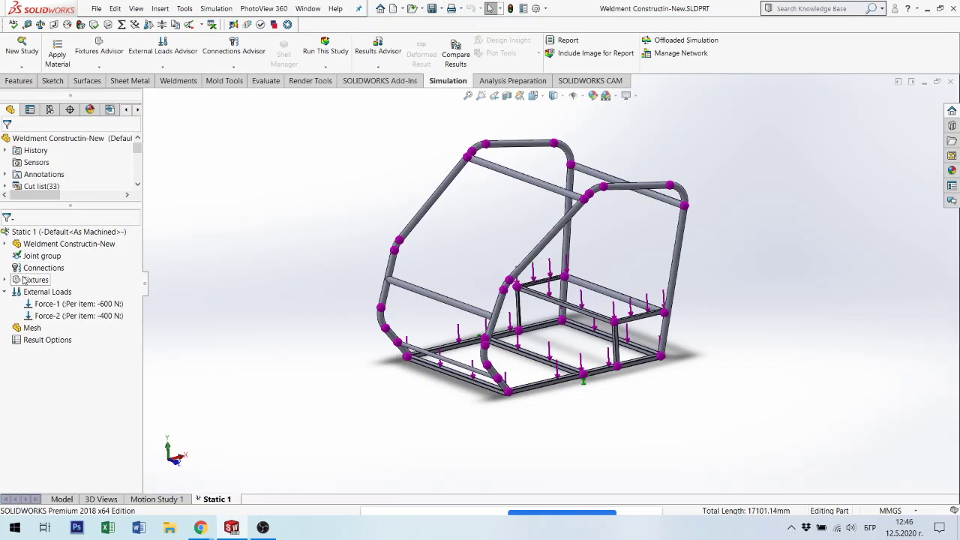
pyautogui.rightClick(29, 327)
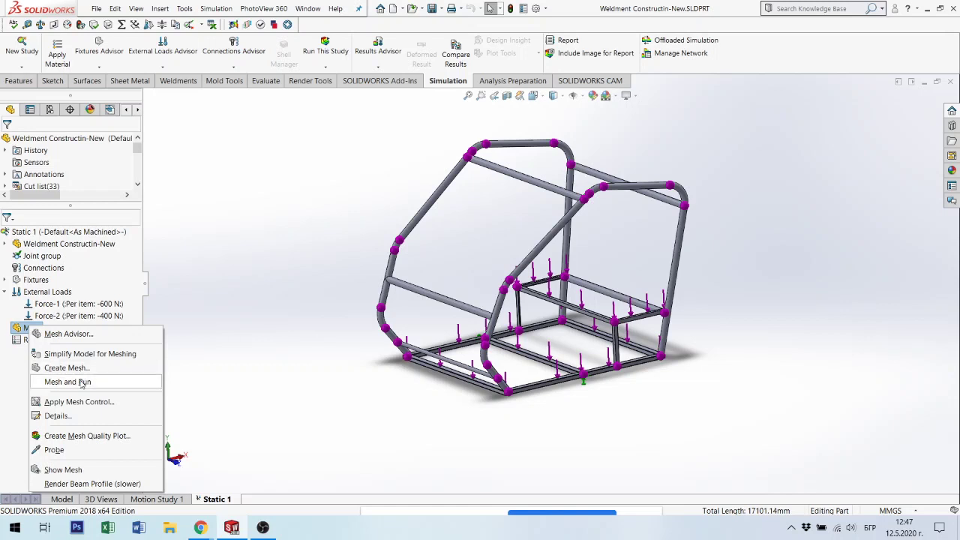
pyautogui.click(81, 383)
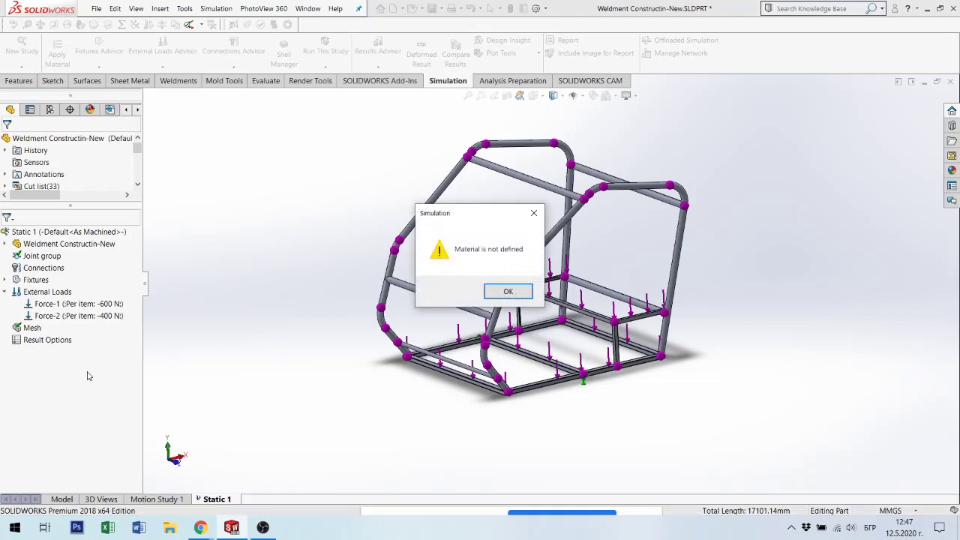
pyautogui.click(507, 291)
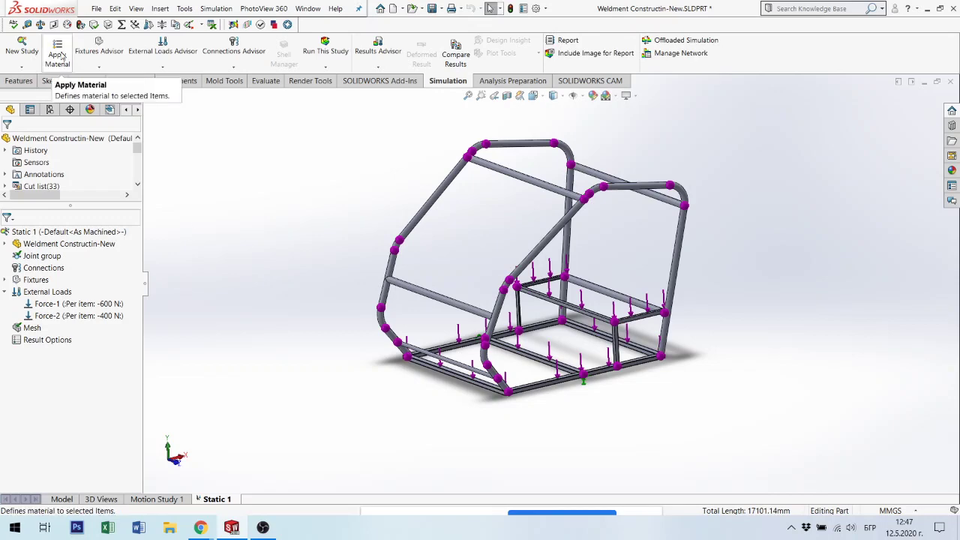
# Open the material library and close it without applying anything
pyautogui.click(63, 56)
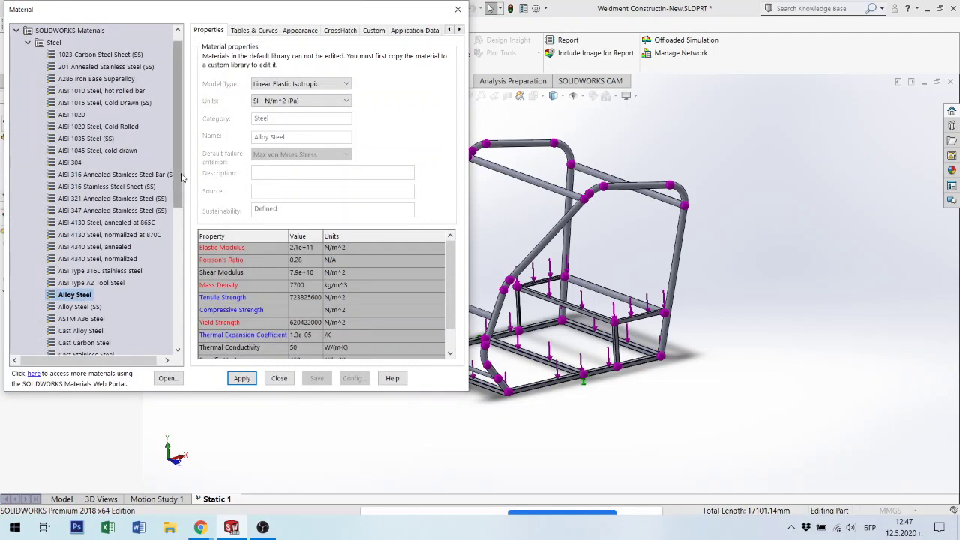
pyautogui.moveTo(178, 177); pyautogui.dragTo(184, 122)
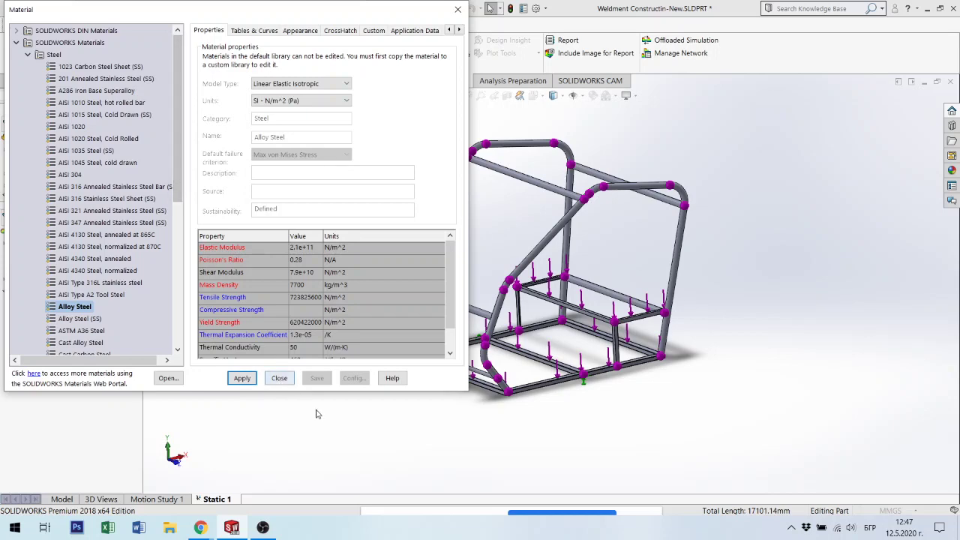
pyautogui.click(279, 378)
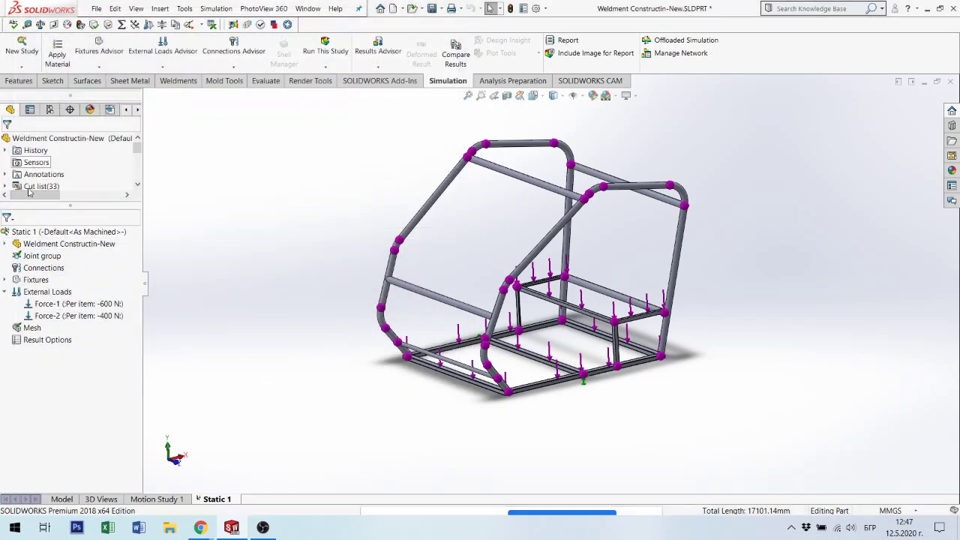
# Assign Malleable Cast Iron to the part's Material in the Model tree
pyautogui.click(66, 498)
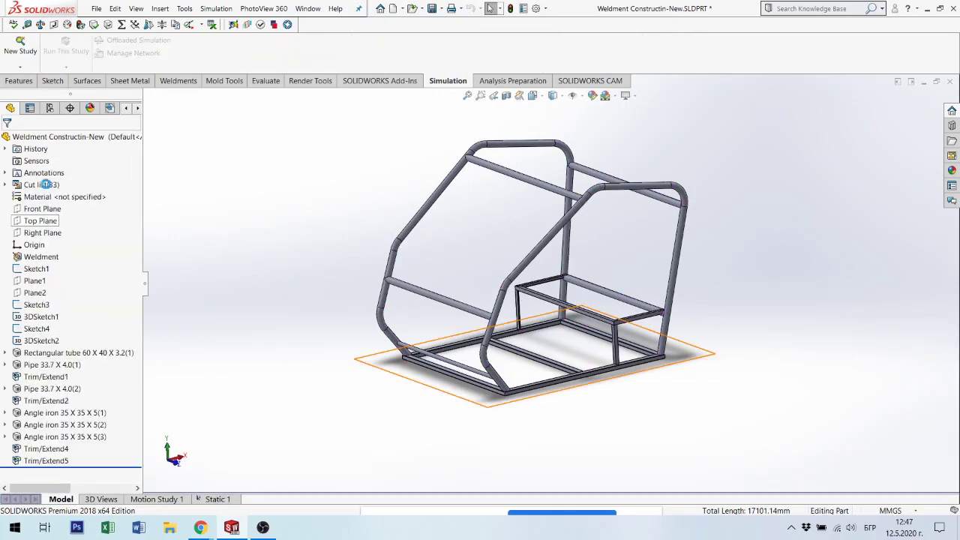
pyautogui.rightClick(38, 200)
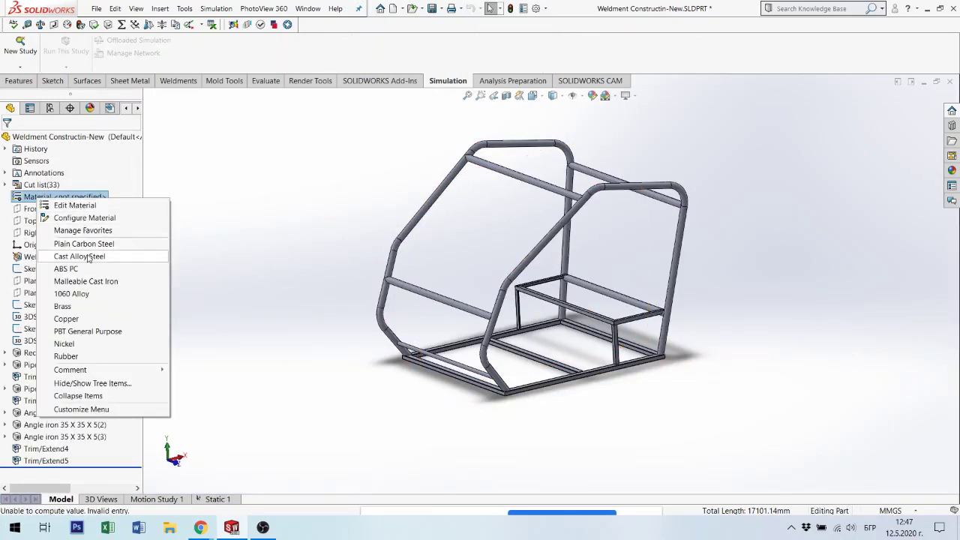
pyautogui.click(85, 282)
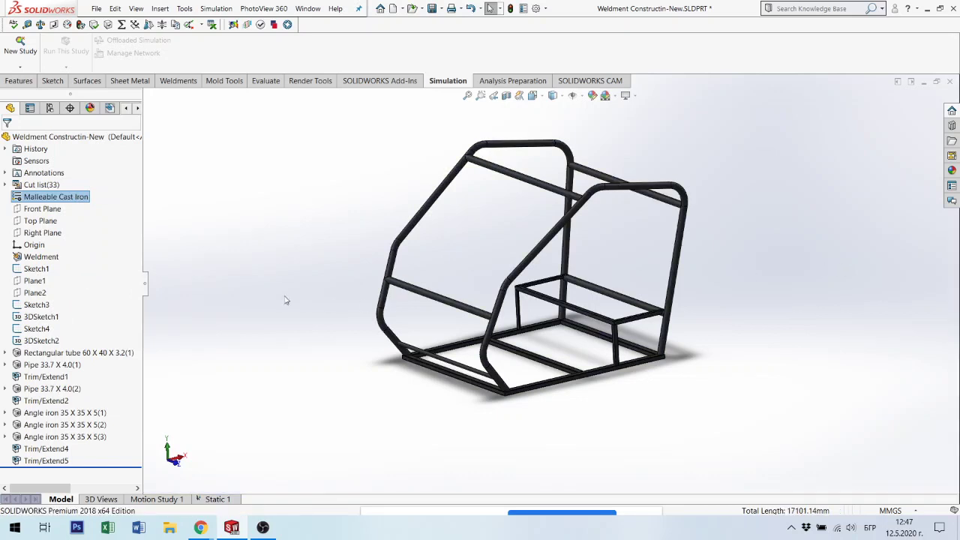
pyautogui.rightClick(83, 198)
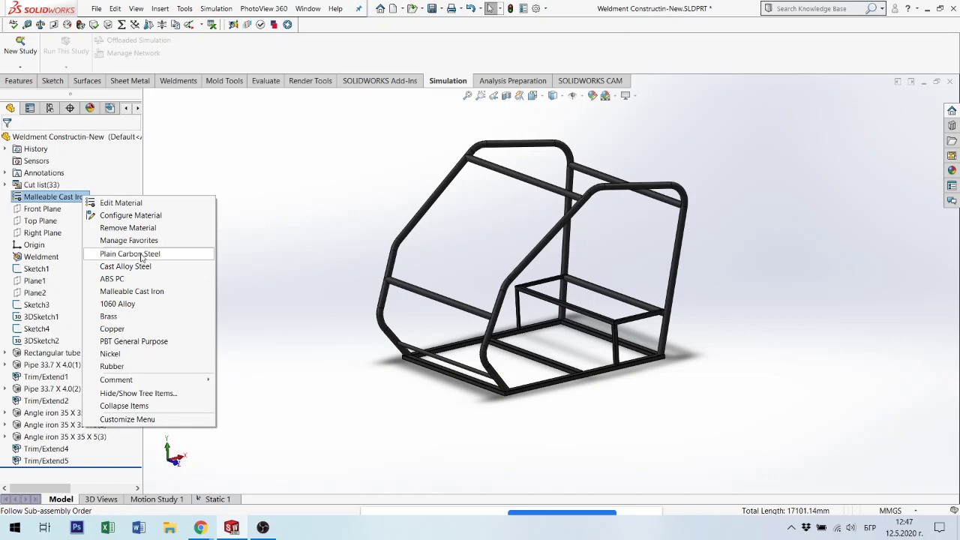
pyautogui.click(307, 209)
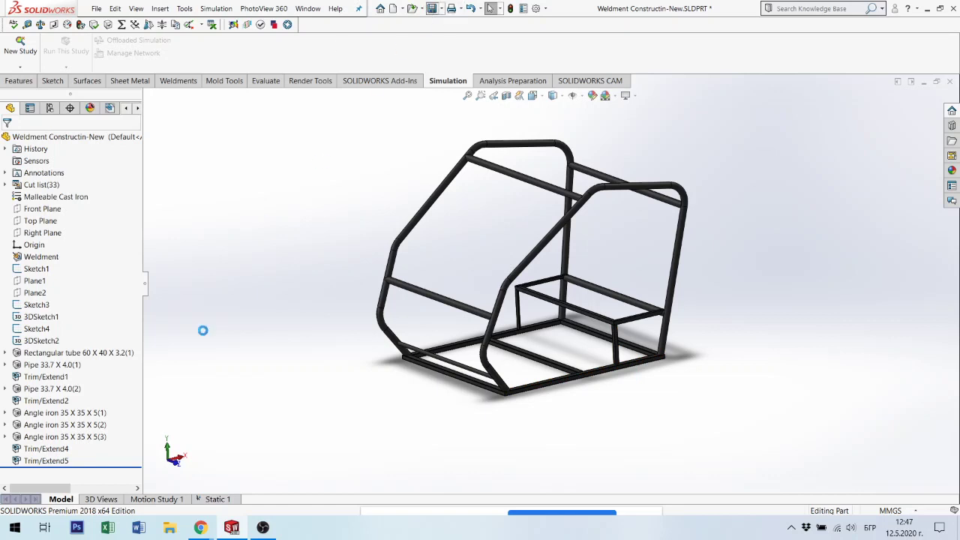
pyautogui.click(217, 499)
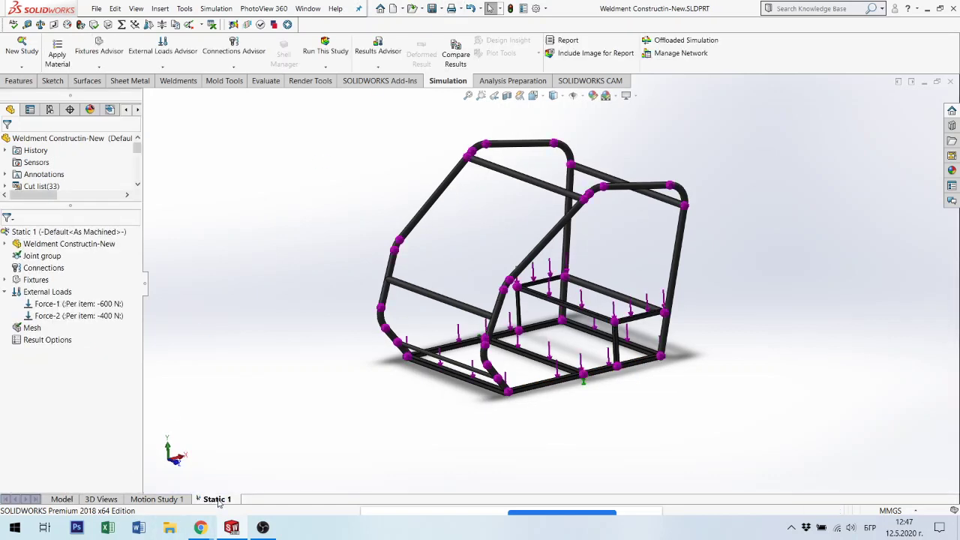
pyautogui.rightClick(35, 328)
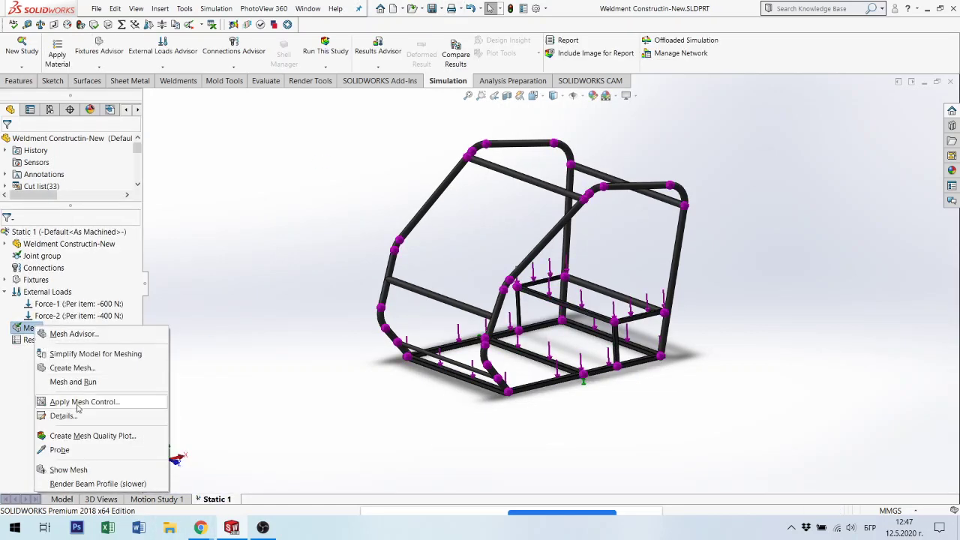
pyautogui.click(90, 381)
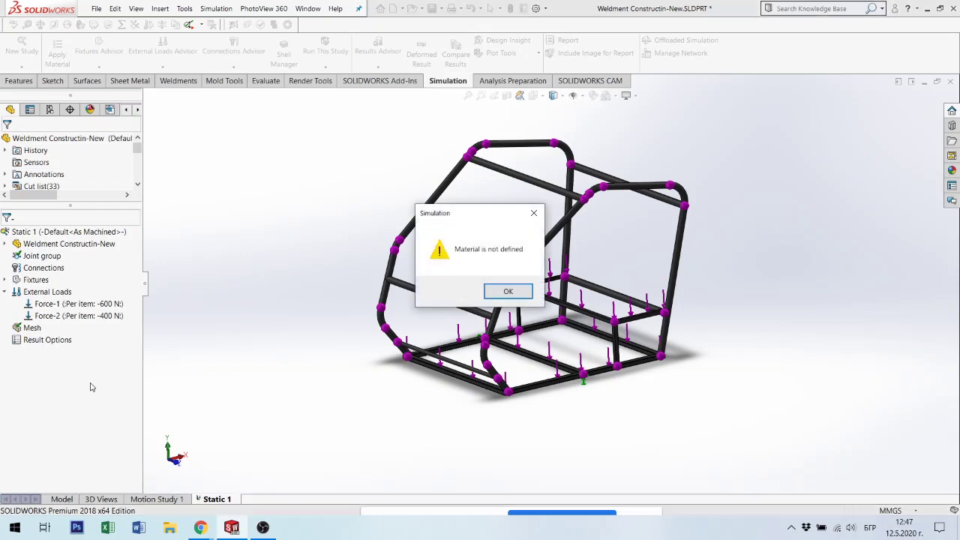
pyautogui.click(512, 294)
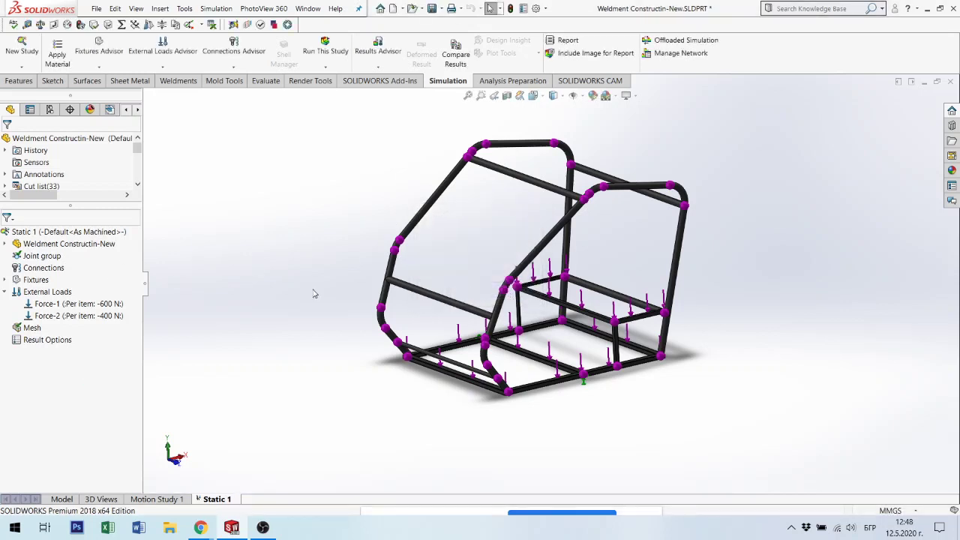
pyautogui.rightClick(244, 258)
pyautogui.click(213, 192)
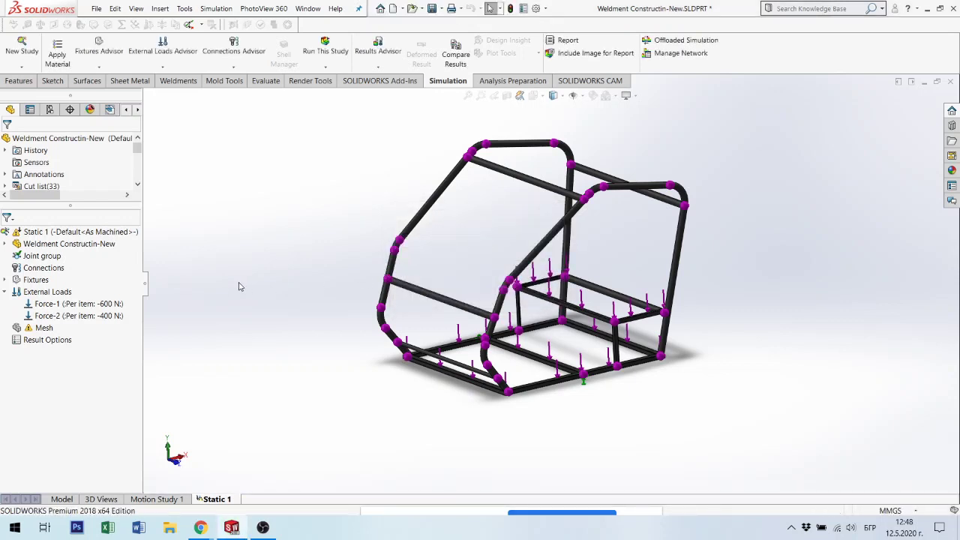
pyautogui.rightClick(41, 330)
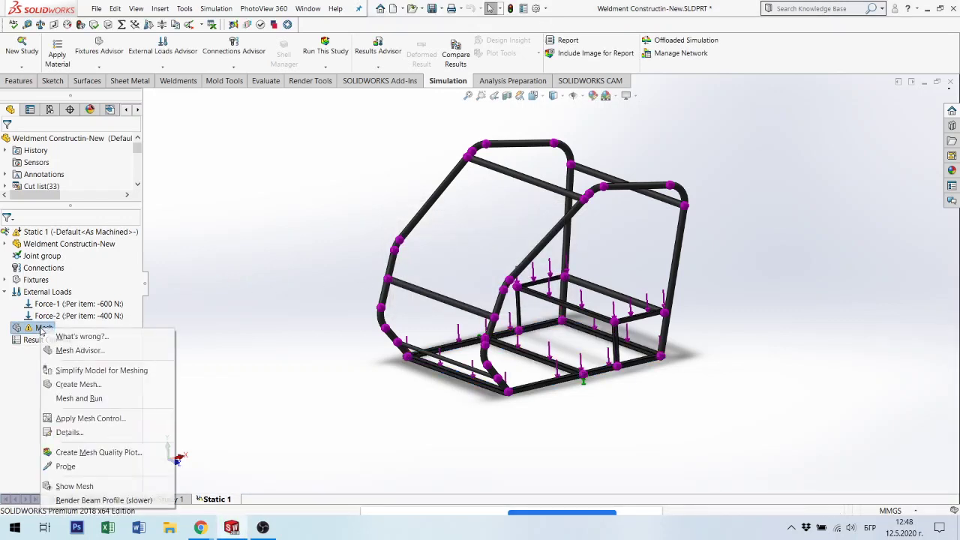
pyautogui.click(79, 398)
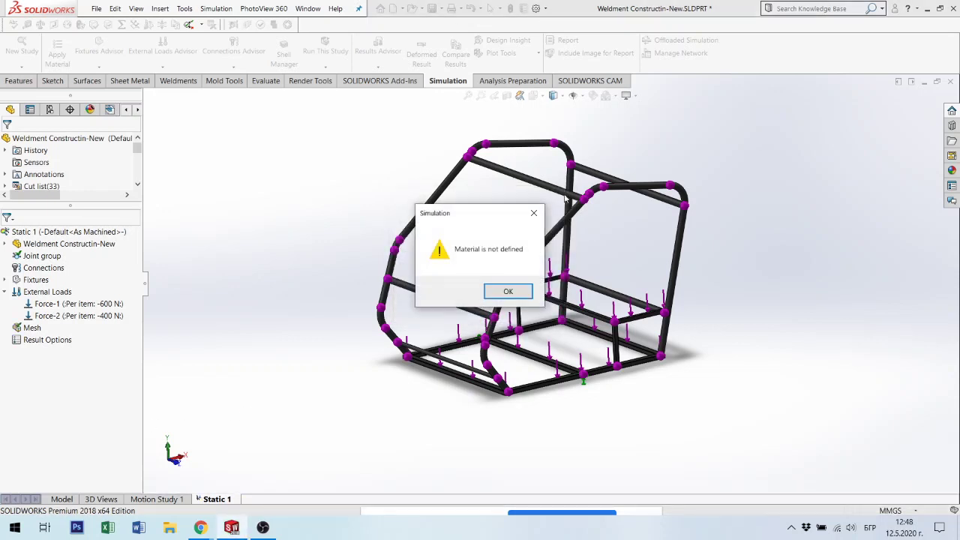
pyautogui.click(509, 292)
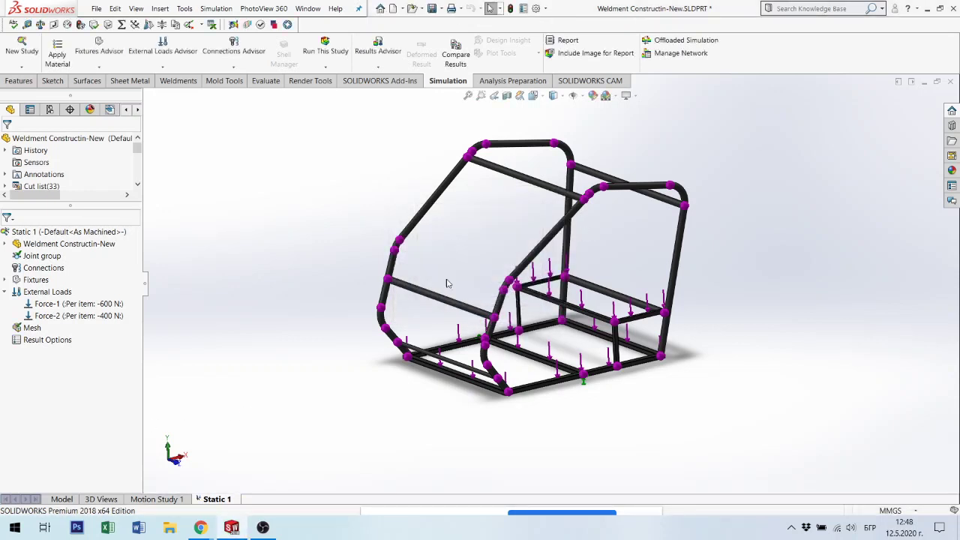
# Apply Cast Stainless Steel from the material library to the frame and save the part
pyautogui.click(58, 47)
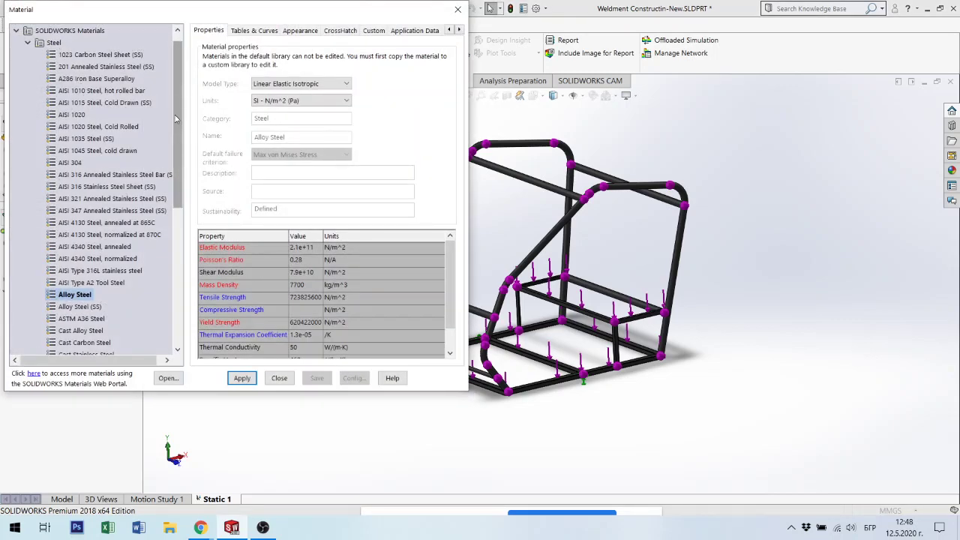
pyautogui.moveTo(176, 119); pyautogui.dragTo(179, 147)
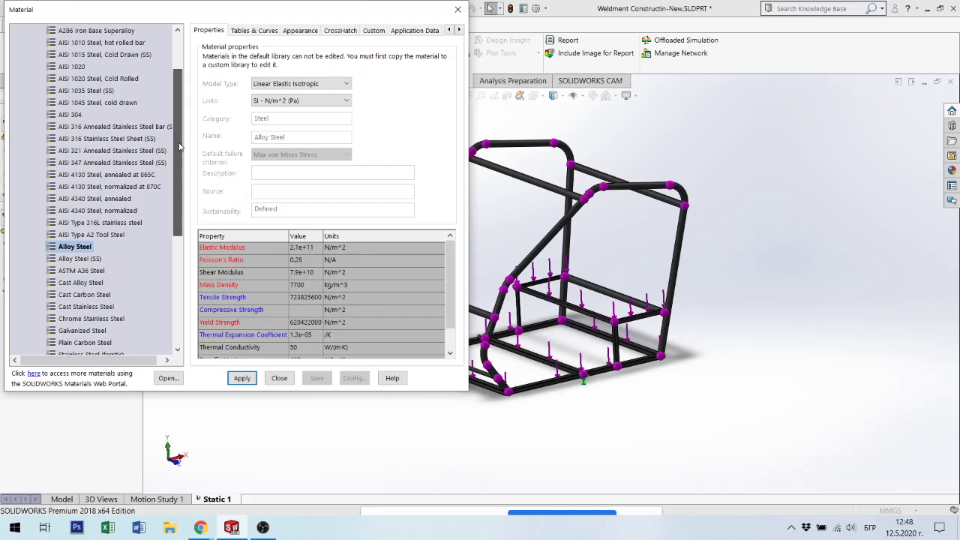
pyautogui.moveTo(179, 147); pyautogui.dragTo(179, 153)
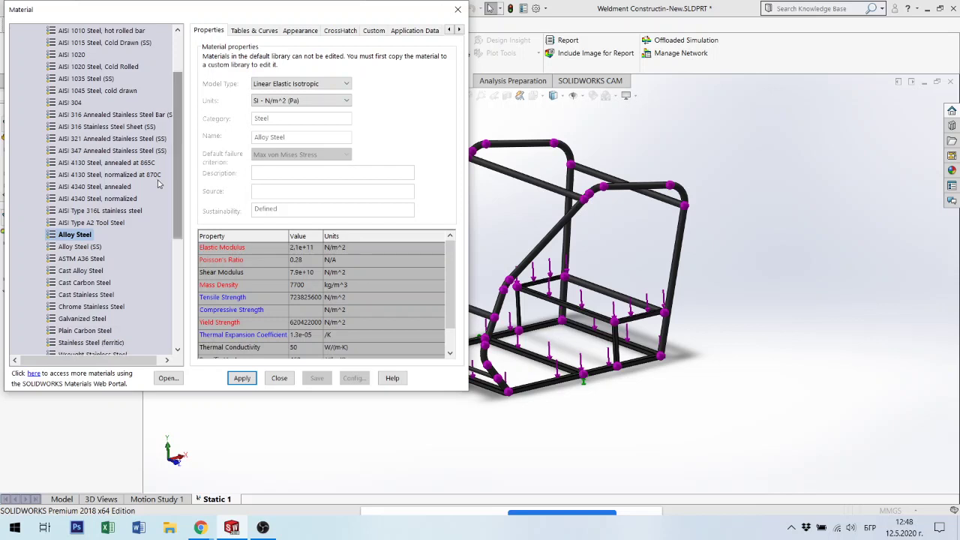
pyautogui.click(84, 296)
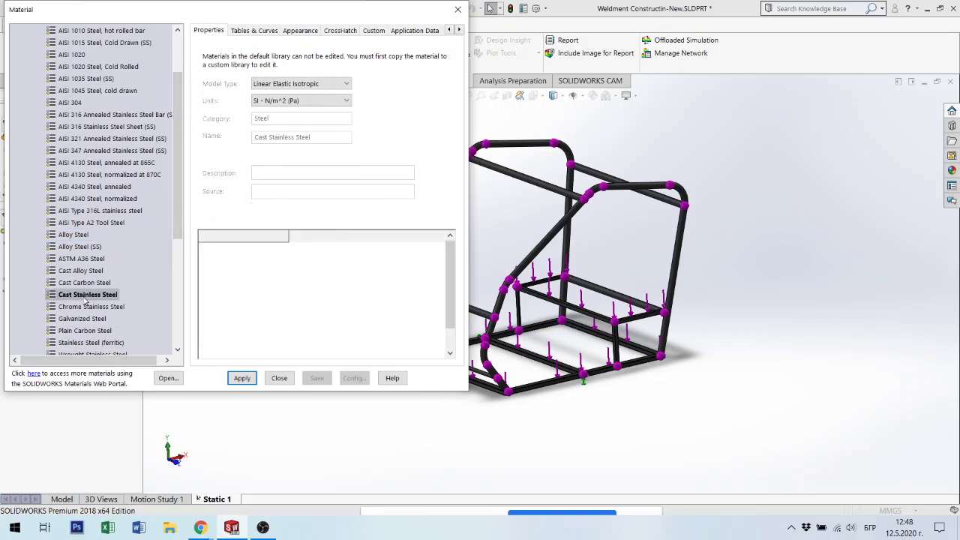
pyautogui.click(251, 381)
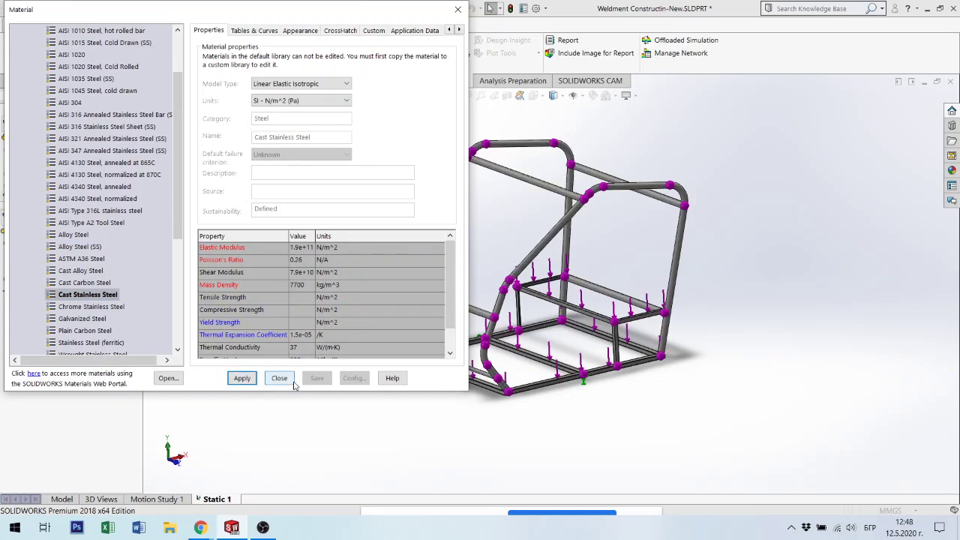
pyautogui.click(276, 380)
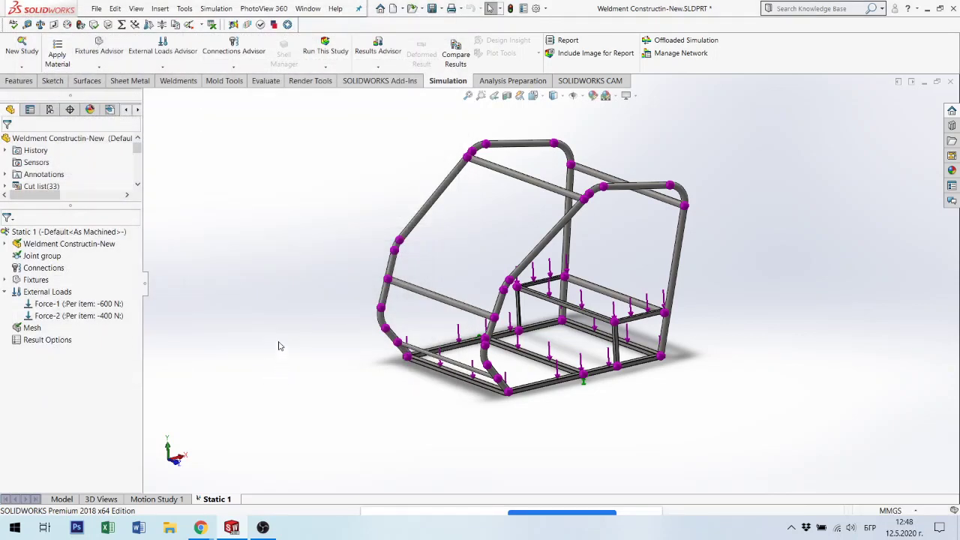
pyautogui.click(432, 8)
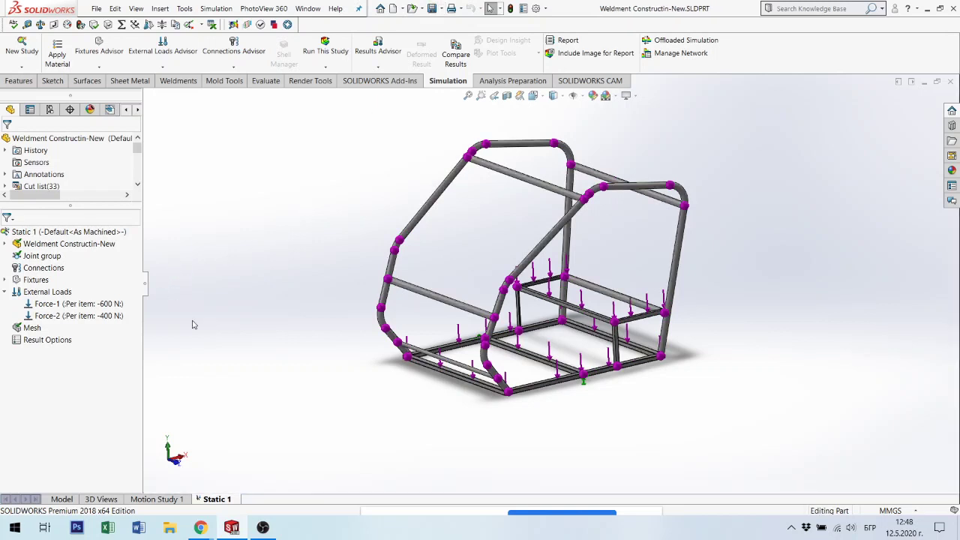
# Run Mesh and Run on Static 1 to produce Stress1 and Displacement1 results
pyautogui.rightClick(30, 327)
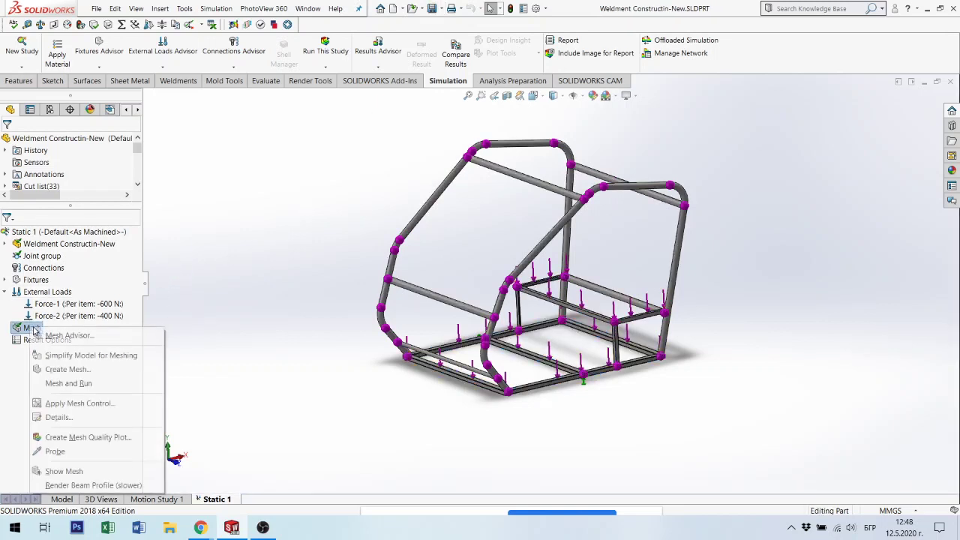
pyautogui.click(63, 385)
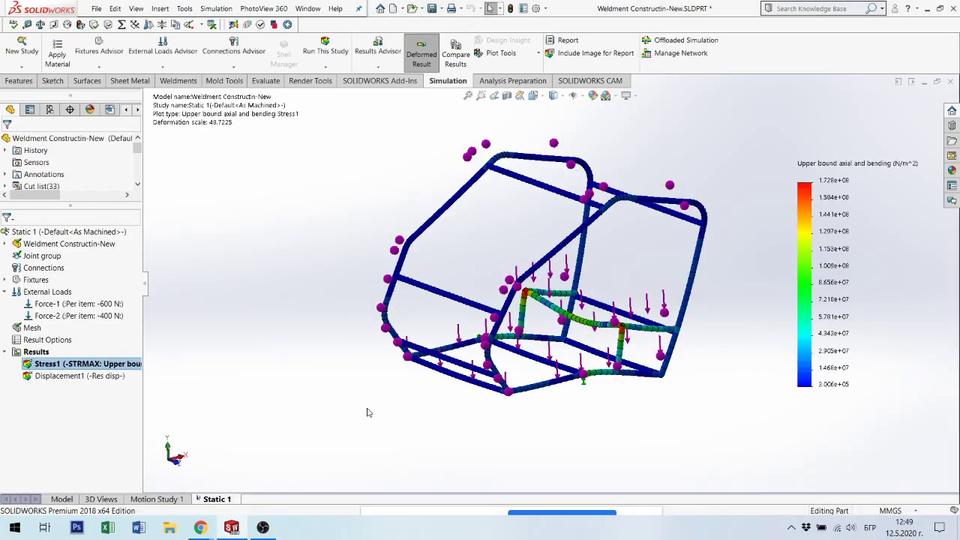
# Orbit the Static 1 stress plot to inspect the stressed tubes, and save the weldment part
pyautogui.moveTo(658, 259); pyautogui.dragTo(586, 285, button='middle')
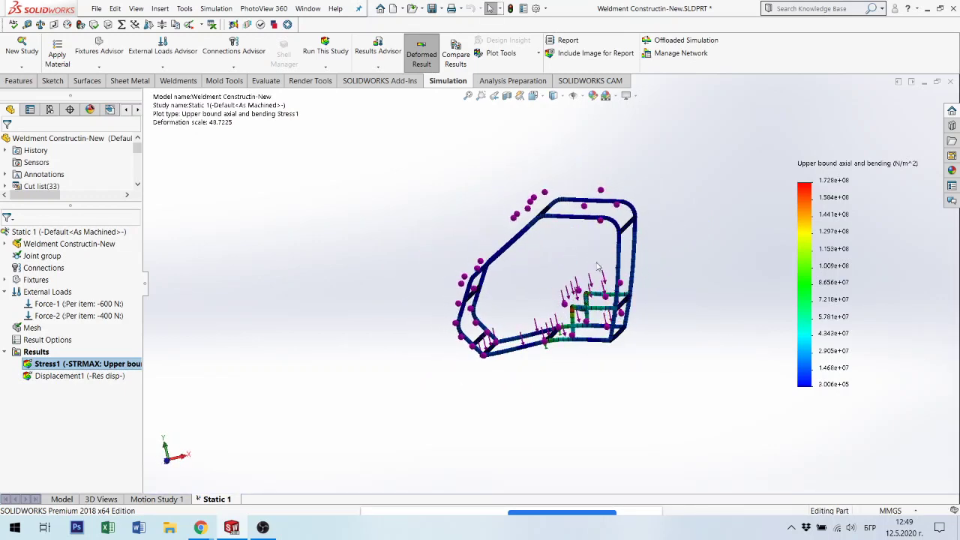
pyautogui.scroll(-2, 620, 259)
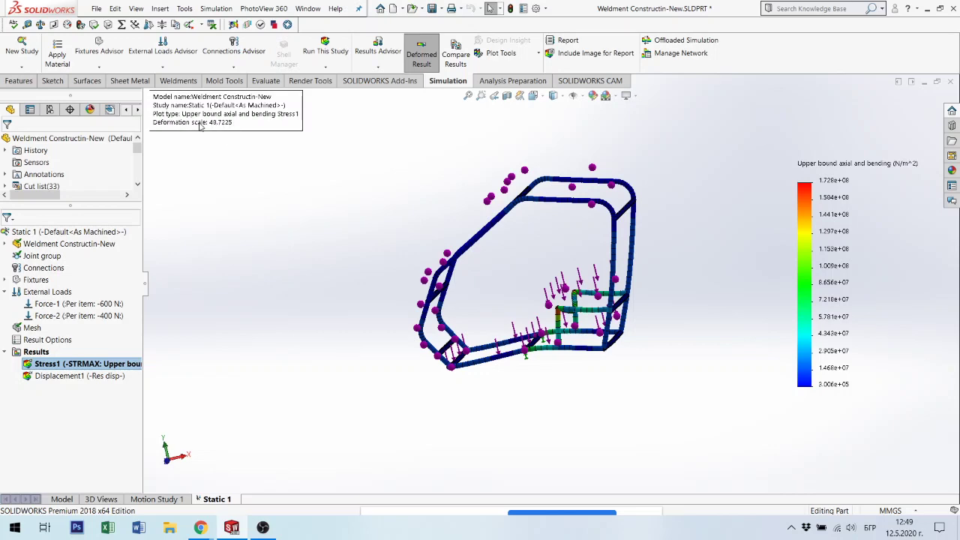
pyautogui.moveTo(505, 286)
pyautogui.mouseDown(button='middle')
pyautogui.moveTo(524, 286)
pyautogui.moveTo(534, 300)
pyautogui.mouseUp(button='middle')
pyautogui.scroll(-2, 540, 319)
pyautogui.scroll(-4, 543, 328)
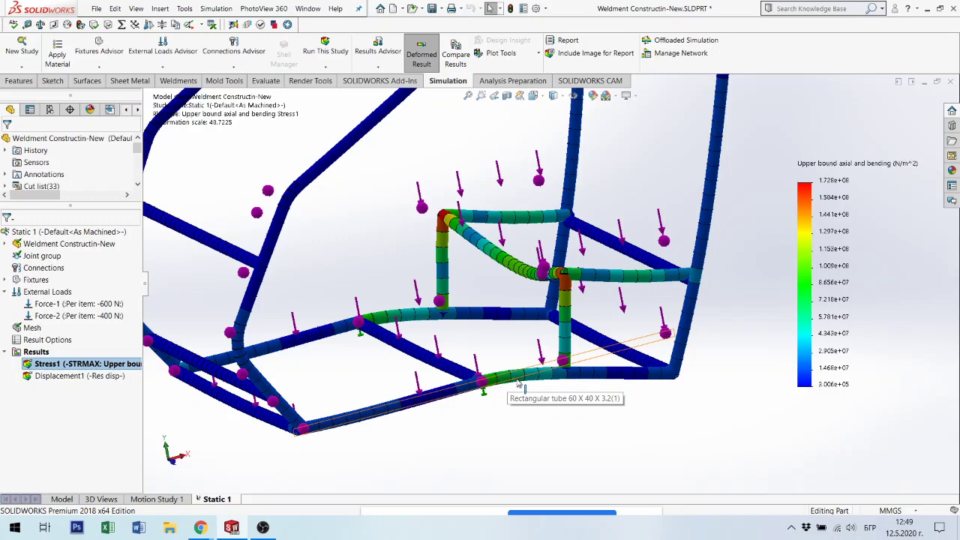
pyautogui.moveTo(517, 384)
pyautogui.mouseDown(button='middle')
pyautogui.moveTo(654, 353)
pyautogui.moveTo(590, 310)
pyautogui.mouseUp(button='middle')
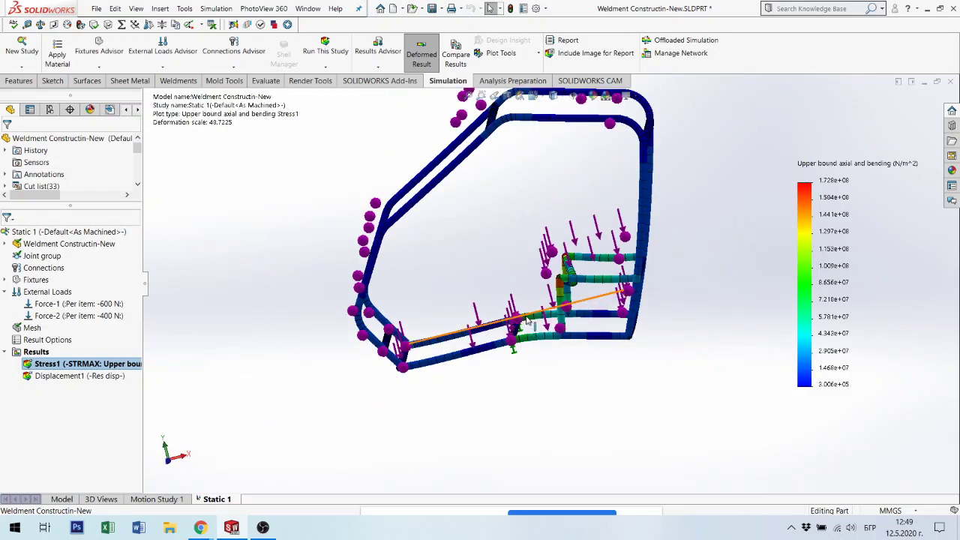
pyautogui.moveTo(527, 320)
pyautogui.mouseDown(button='middle')
pyautogui.moveTo(514, 338)
pyautogui.moveTo(630, 215)
pyautogui.moveTo(642, 261)
pyautogui.moveTo(635, 283)
pyautogui.mouseUp(button='middle')
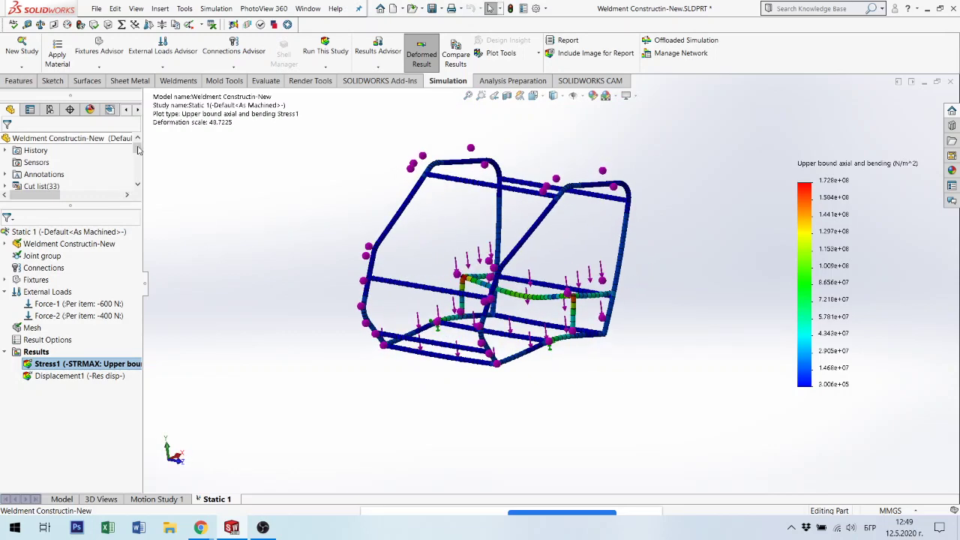
pyautogui.click(432, 8)
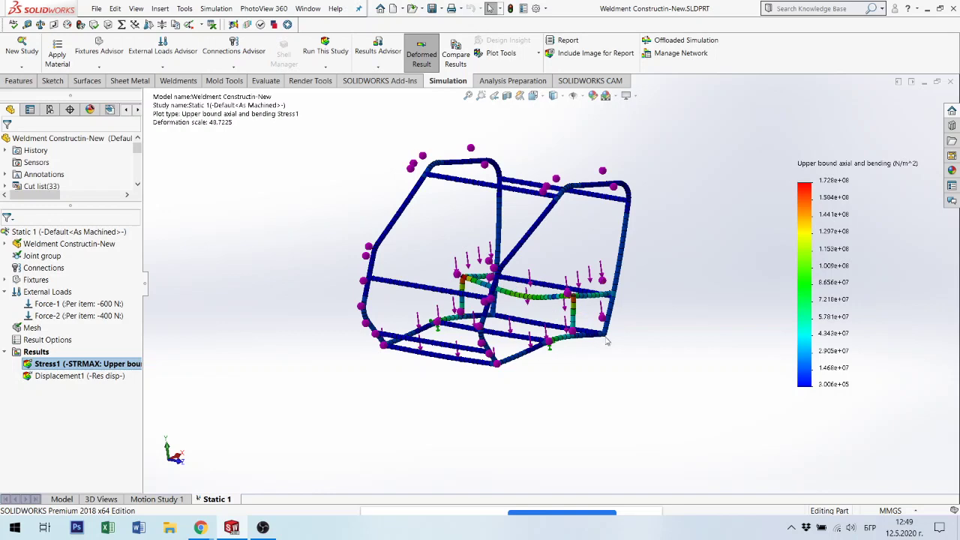
pyautogui.moveTo(622, 343); pyautogui.dragTo(611, 347, button='middle')
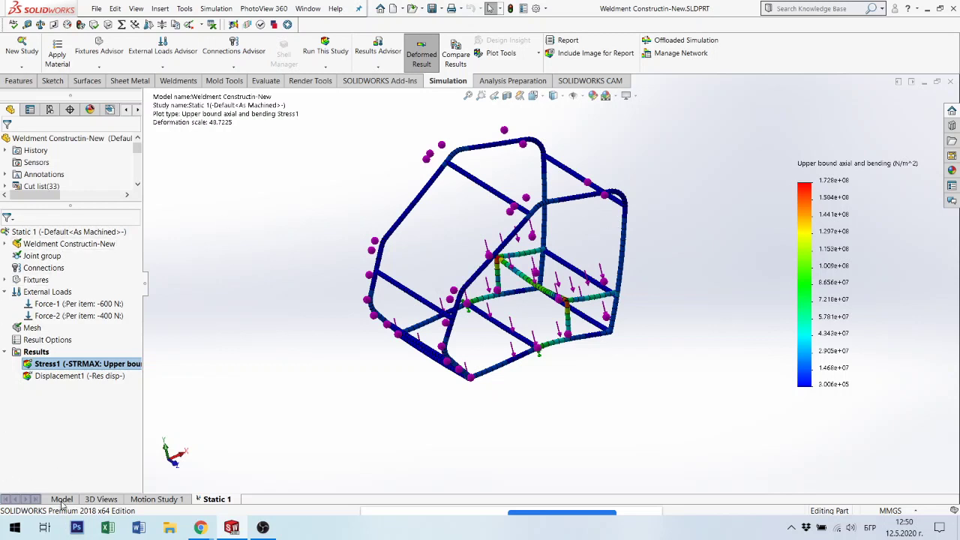
# Switch from the stress plot to the plain frame in the Model tab and show Render Tools
pyautogui.click(61, 499)
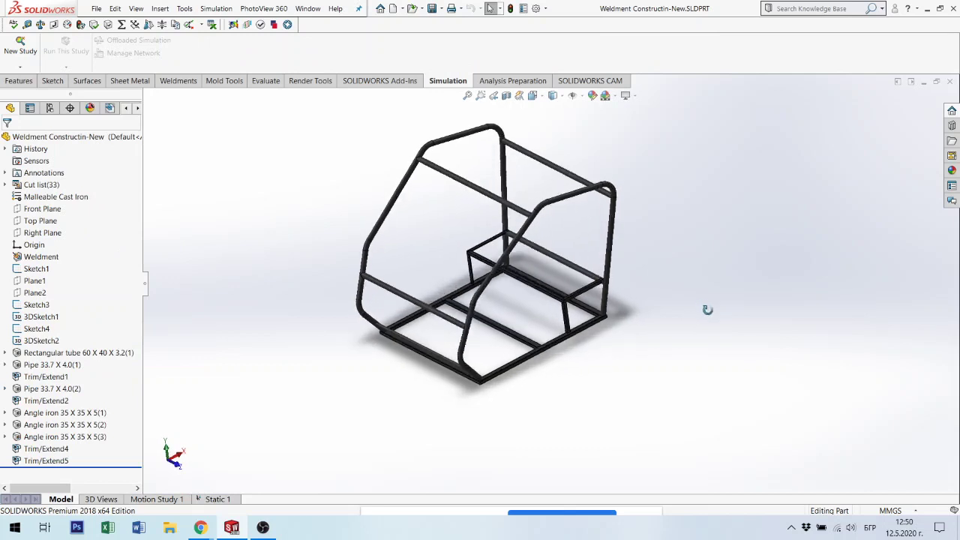
pyautogui.moveTo(707, 309)
pyautogui.mouseDown(button='middle')
pyautogui.moveTo(697, 270)
pyautogui.moveTo(712, 283)
pyautogui.mouseUp(button='middle')
pyautogui.scroll(2, 458, 193)
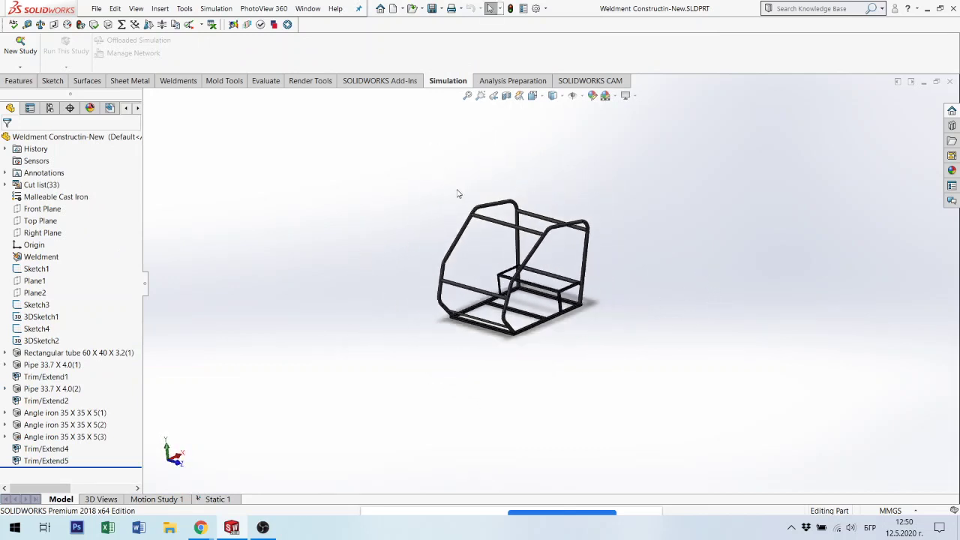
pyautogui.scroll(-2, 472, 216)
pyautogui.scroll(1, 597, 430)
pyautogui.scroll(-1, 637, 448)
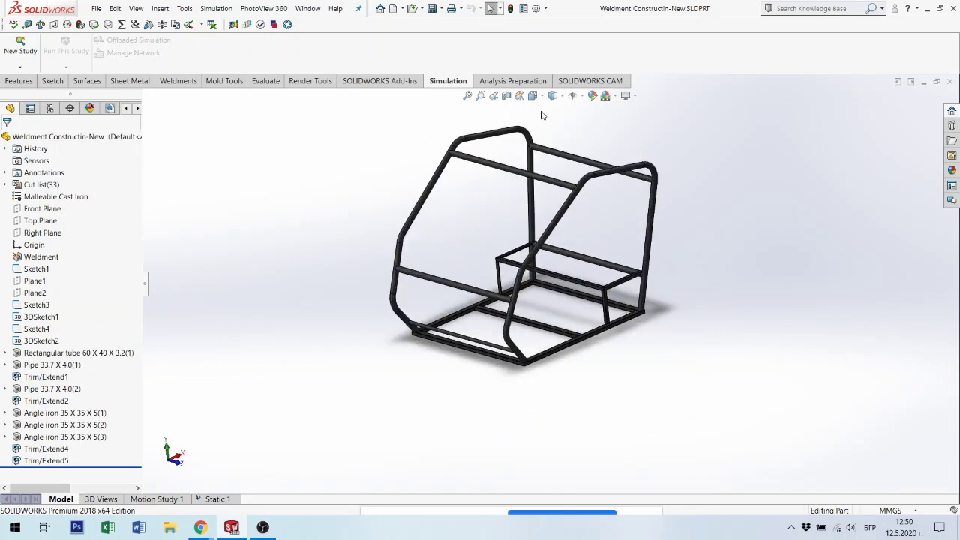
pyautogui.scroll(1, 566, 161)
pyautogui.scroll(-2, 532, 278)
pyautogui.scroll(-1, 515, 394)
pyautogui.scroll(-1, 515, 395)
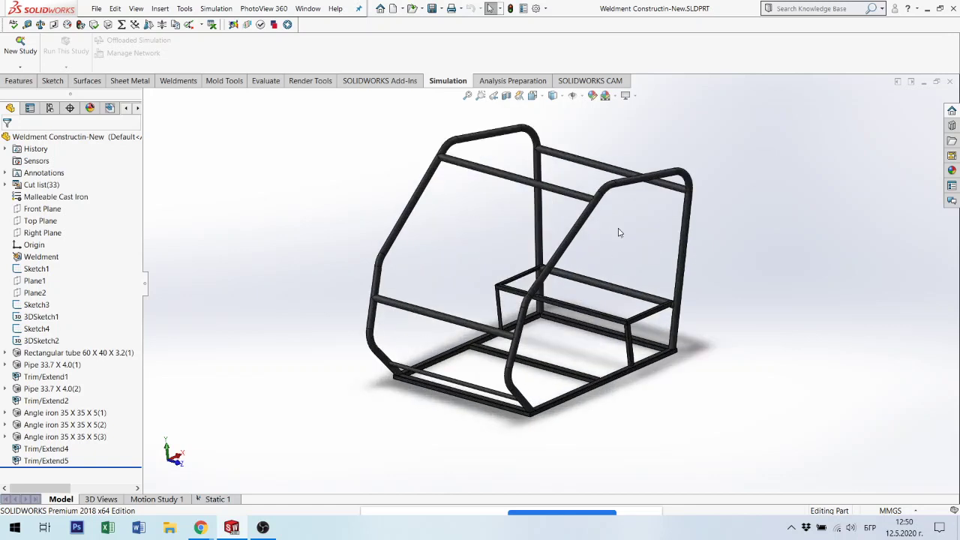
pyautogui.scroll(1, 623, 214)
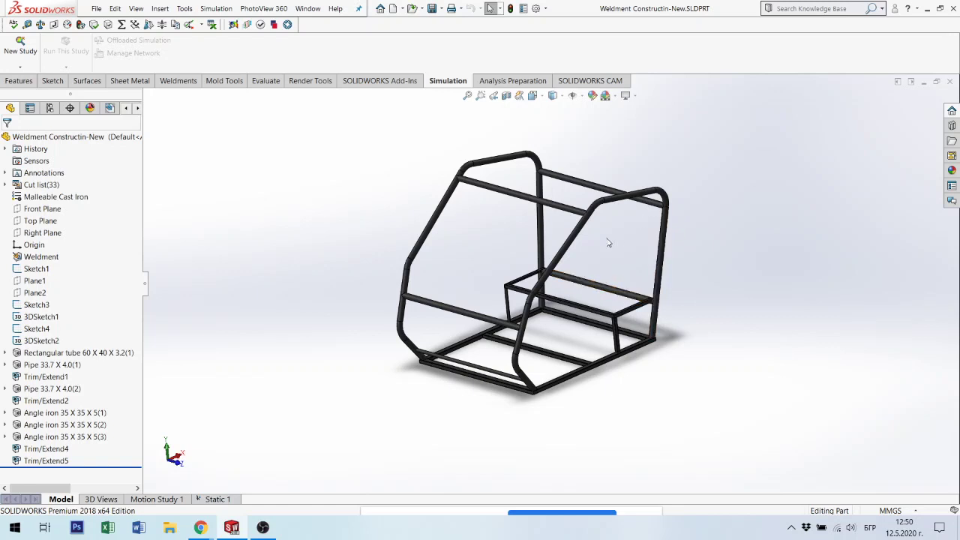
pyautogui.scroll(-1, 589, 248)
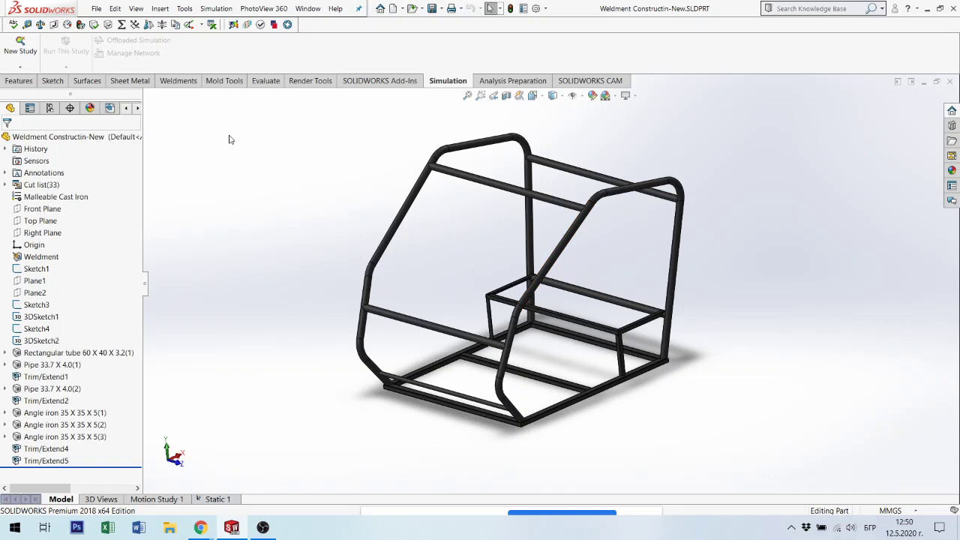
pyautogui.click(311, 84)
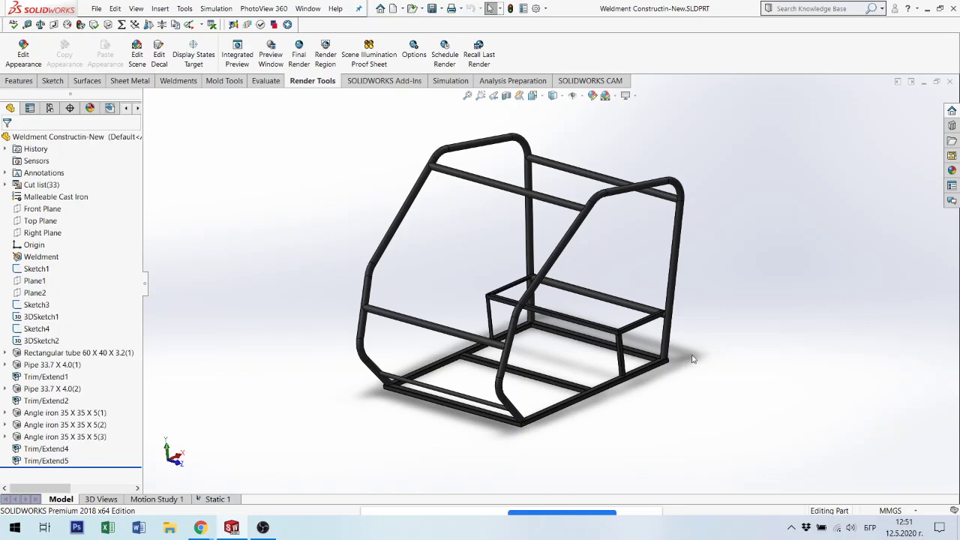
# Orbit the frame to a lower, side-on viewpoint for rendering
pyautogui.moveTo(691, 357)
pyautogui.mouseDown(button='middle')
pyautogui.moveTo(691, 308)
pyautogui.moveTo(722, 315)
pyautogui.moveTo(756, 366)
pyautogui.moveTo(739, 354)
pyautogui.moveTo(755, 330)
pyautogui.moveTo(739, 320)
pyautogui.moveTo(667, 369)
pyautogui.mouseUp(button='middle')
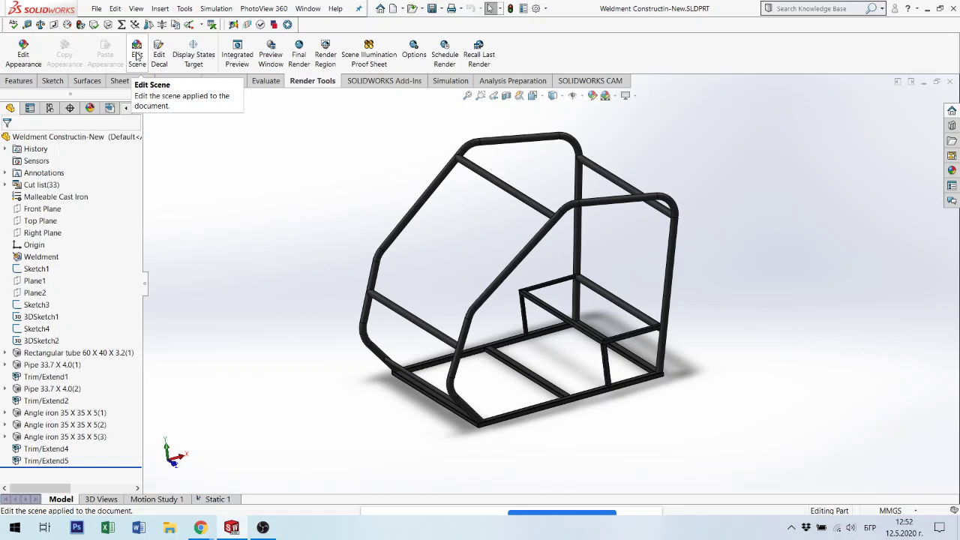
# Open Edit Scene and scroll through the Basic scene presets
pyautogui.click(137, 56)
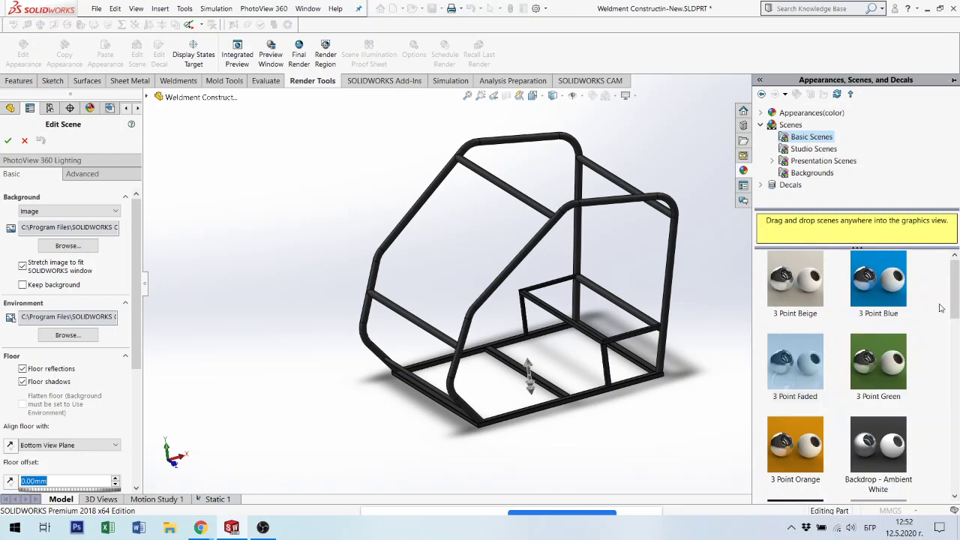
pyautogui.moveTo(953, 309); pyautogui.dragTo(954, 328)
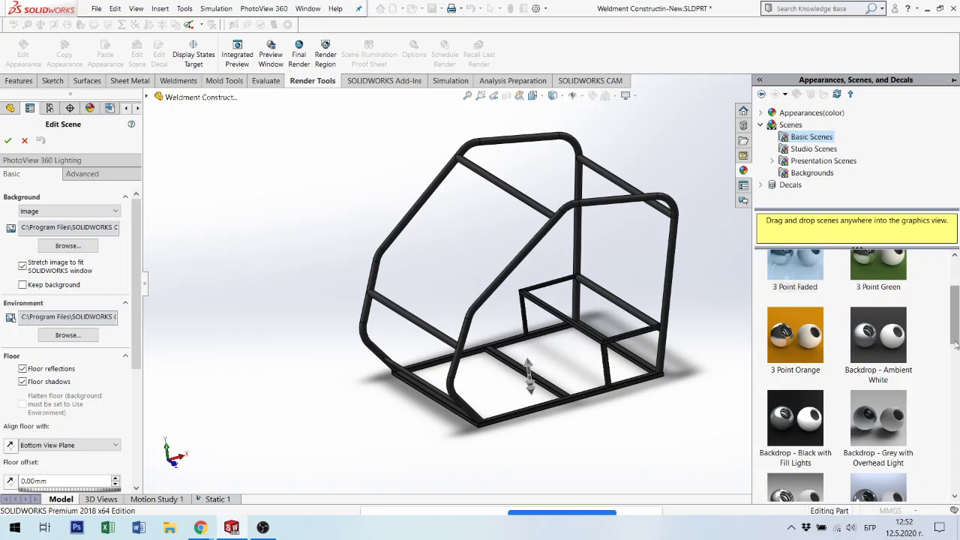
pyautogui.scroll(-2, 956, 345)
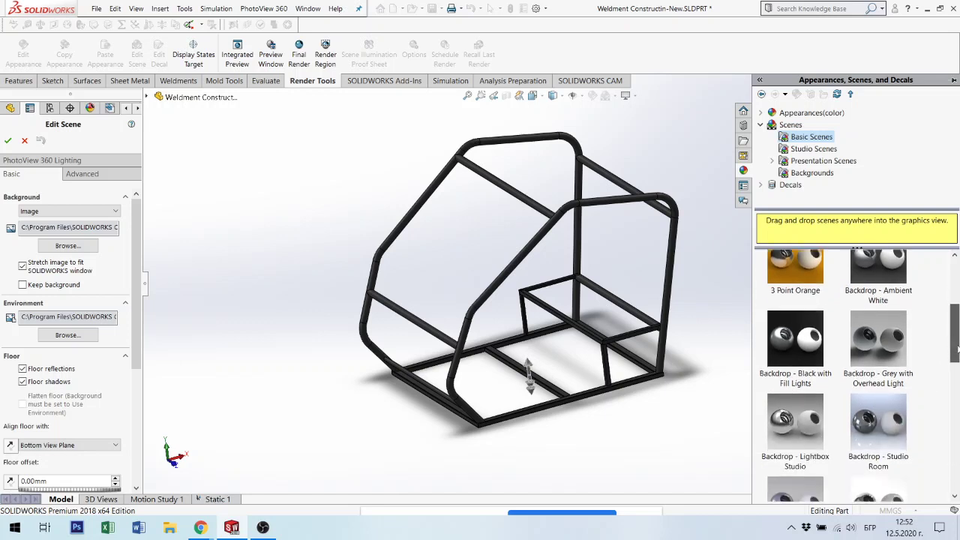
pyautogui.scroll(-2, 955, 345)
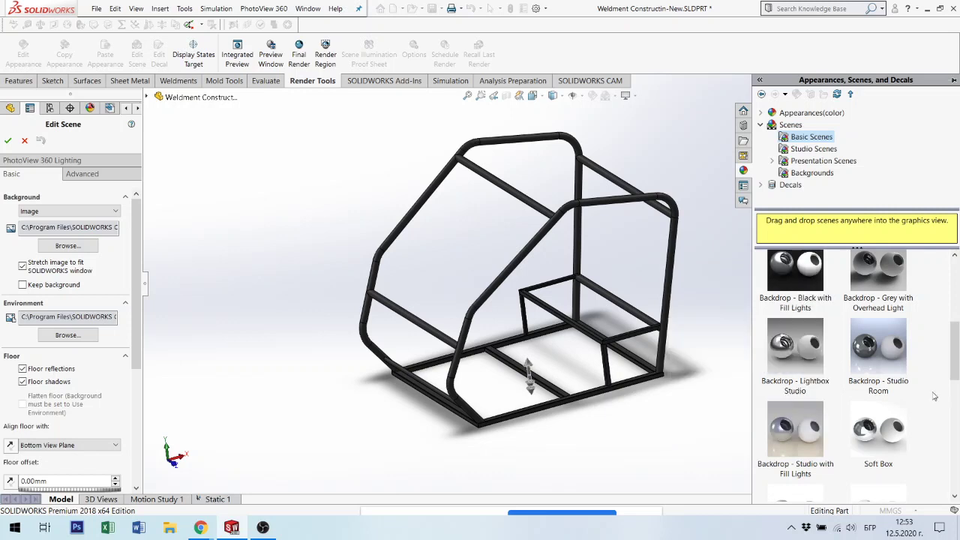
pyautogui.moveTo(955, 364); pyautogui.dragTo(956, 296)
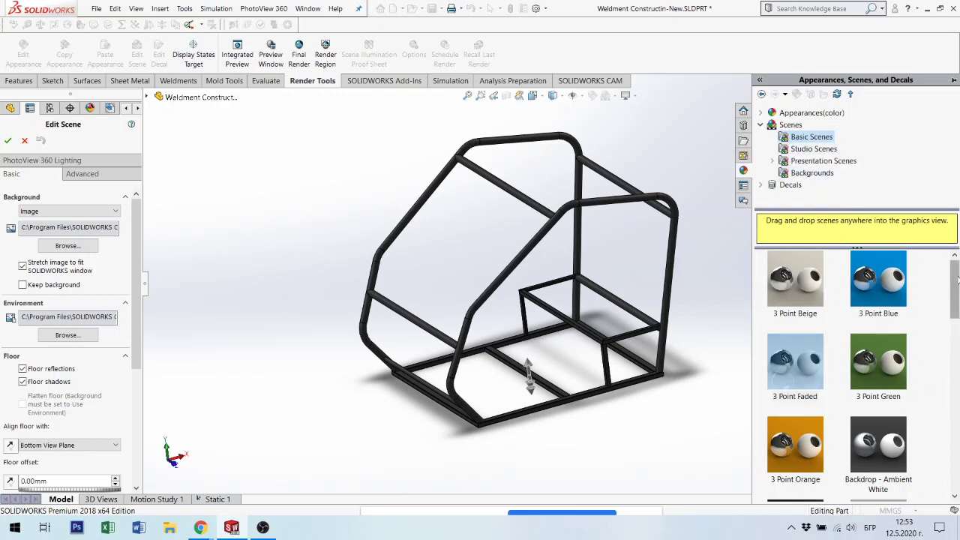
pyautogui.moveTo(954, 291)
pyautogui.mouseDown()
pyautogui.moveTo(956, 462)
pyautogui.moveTo(956, 289)
pyautogui.mouseUp()
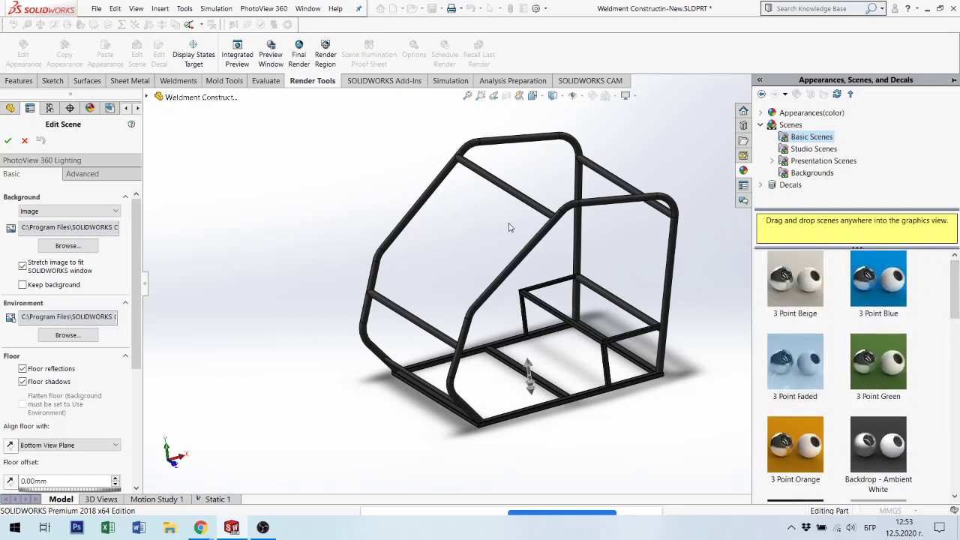
# Browse the Studio, Presentation Scenes and Backgrounds preset libraries
pyautogui.click(797, 150)
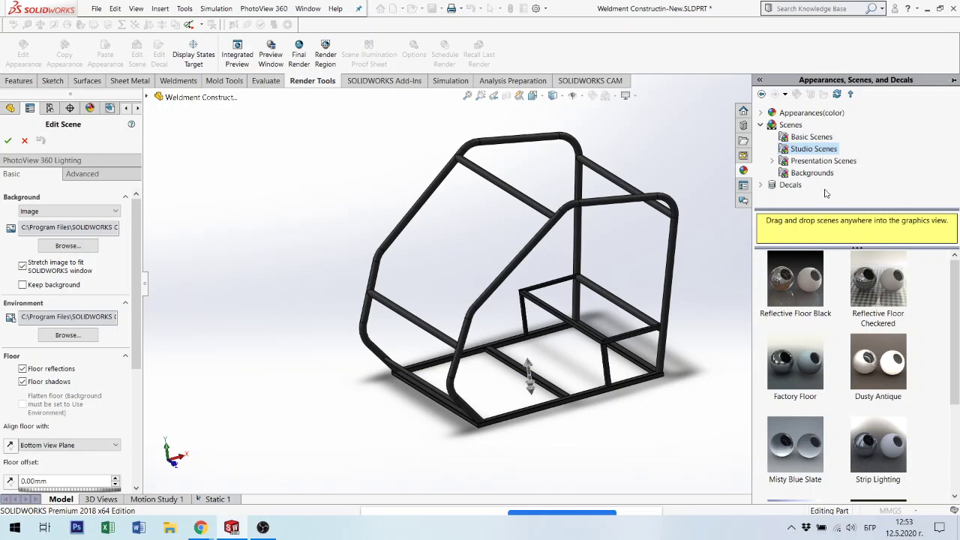
pyautogui.click(830, 163)
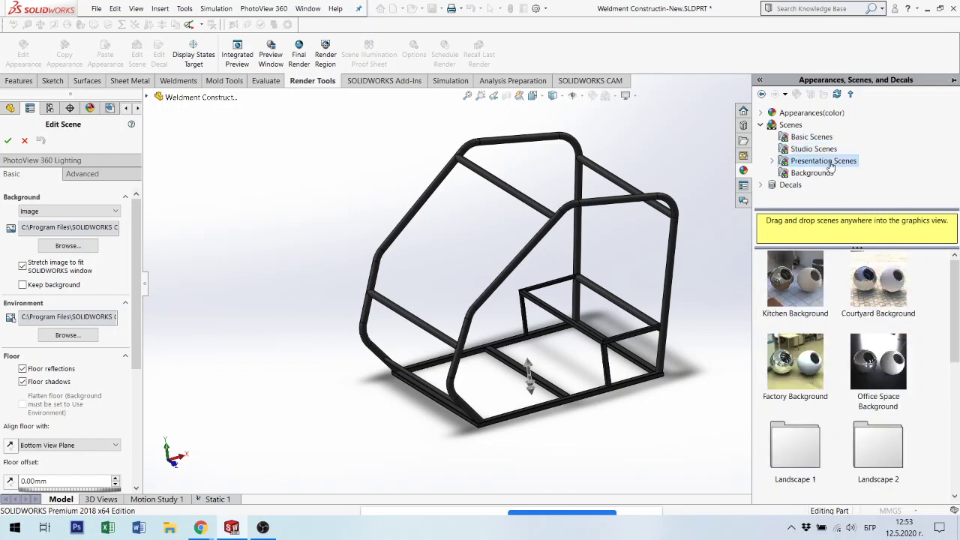
pyautogui.click(809, 174)
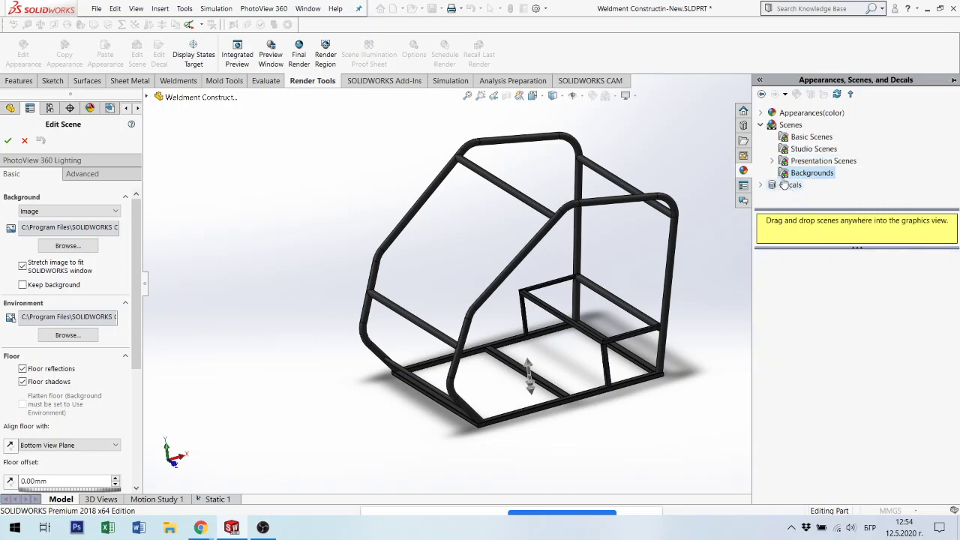
pyautogui.moveTo(811, 137)
pyautogui.mouseDown()
pyautogui.moveTo(635, 240)
pyautogui.moveTo(710, 124)
pyautogui.mouseUp()
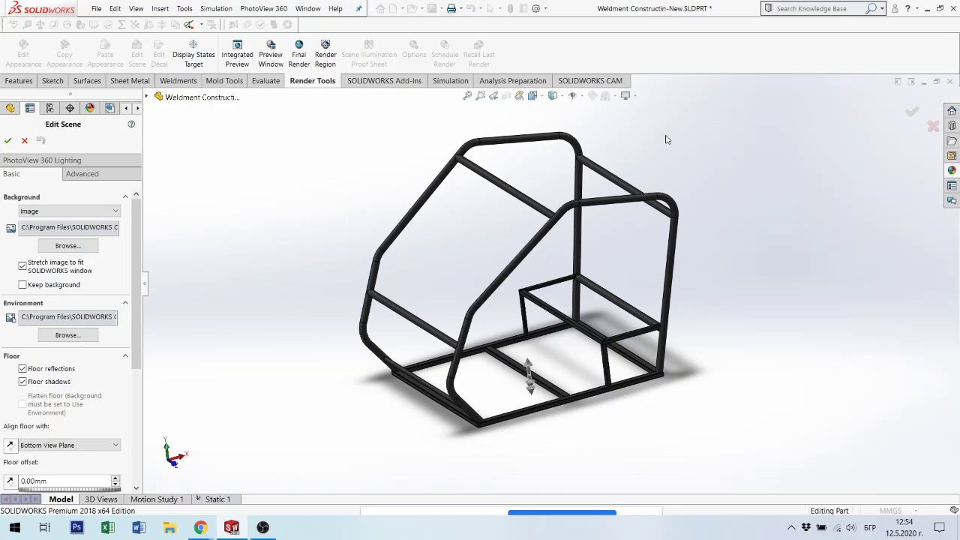
# Cancel Edit Scene without changes and launch a Final Render
pyautogui.click(24, 141)
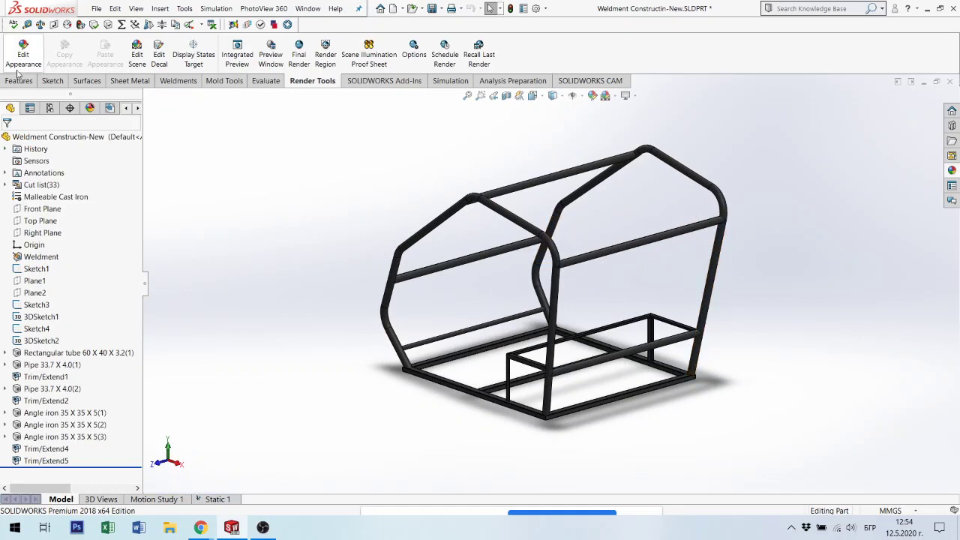
pyautogui.click(298, 57)
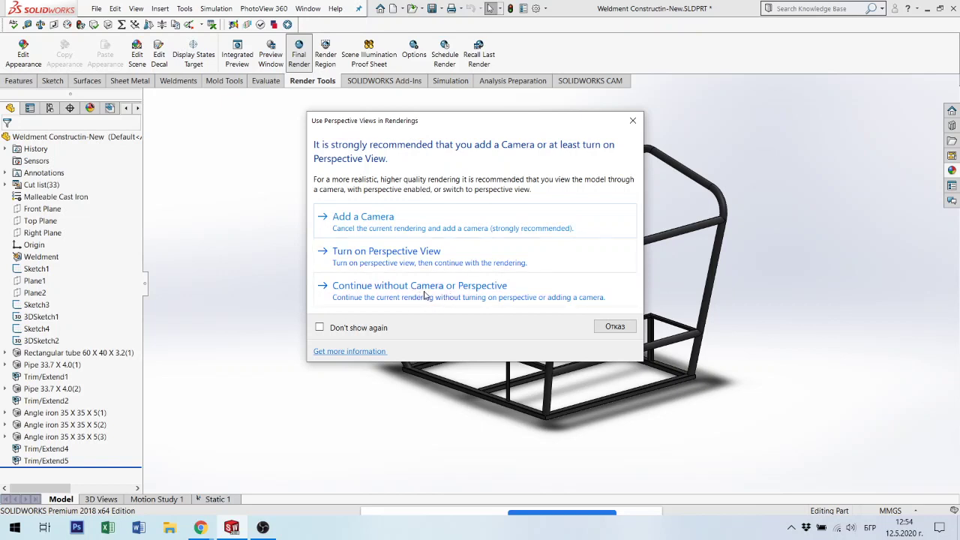
# Turn on perspective view so the PhotoView 360 final render begins
pyautogui.click(401, 256)
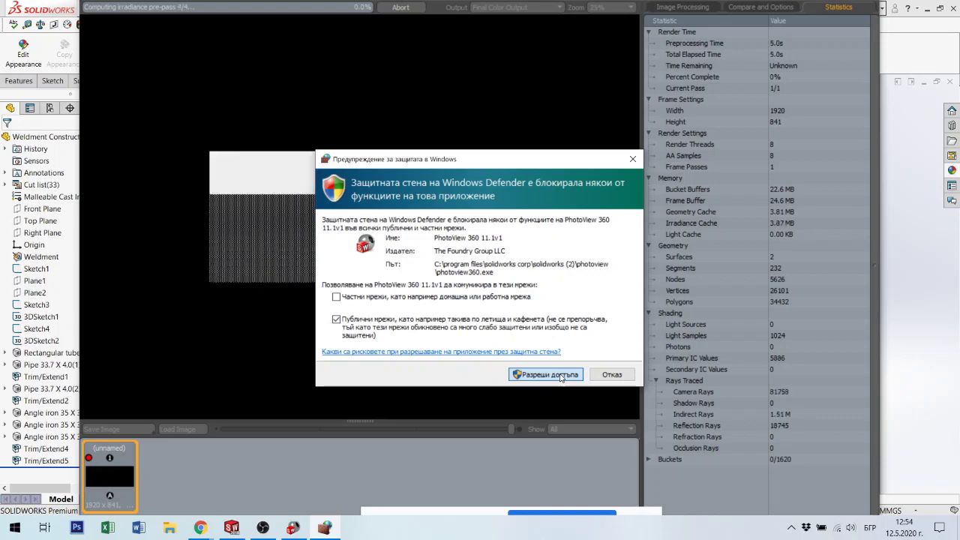
# Allow PhotoView 360 through Windows Defender Firewall so the 1920 x 841 render completes
pyautogui.click(560, 375)
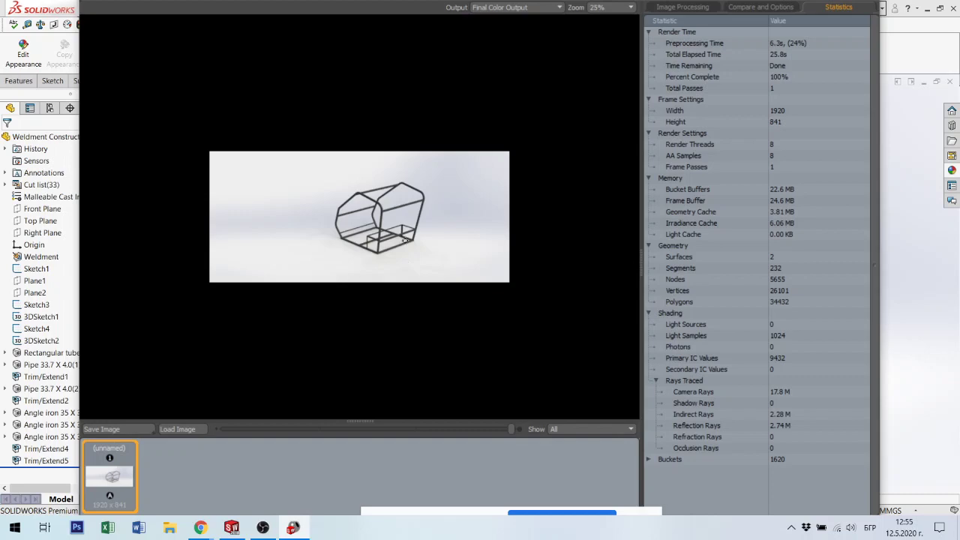
# Review the render's Compare and Options, Image Processing and Statistics tabs, then show the Preview Window
pyautogui.scroll(-1, 392, 233)
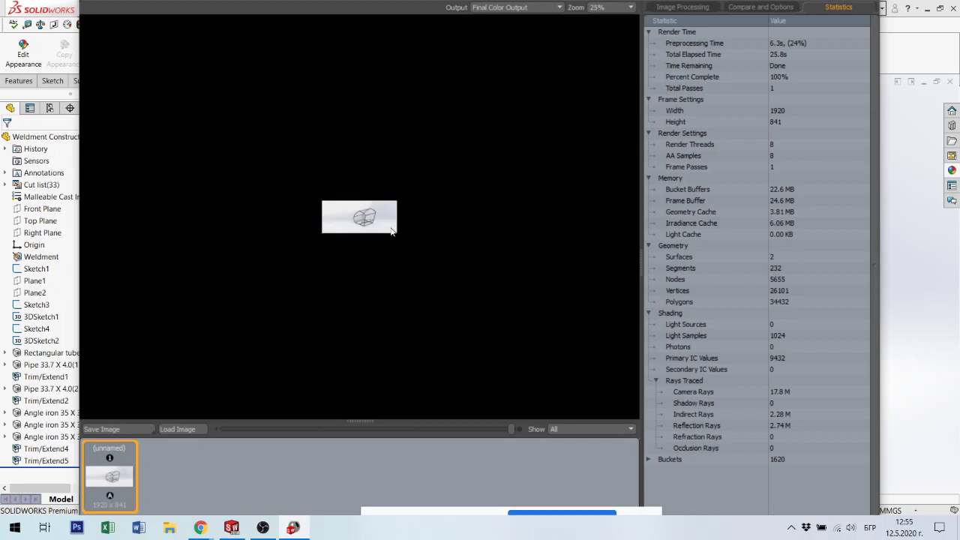
pyautogui.scroll(-1, 391, 226)
pyautogui.scroll(3, 391, 227)
pyautogui.scroll(3, 379, 223)
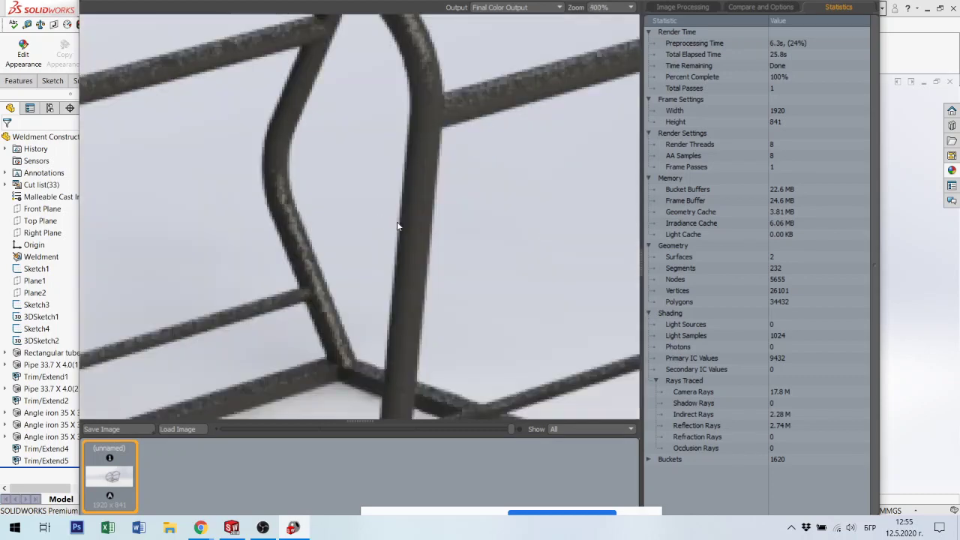
pyautogui.scroll(-1, 399, 221)
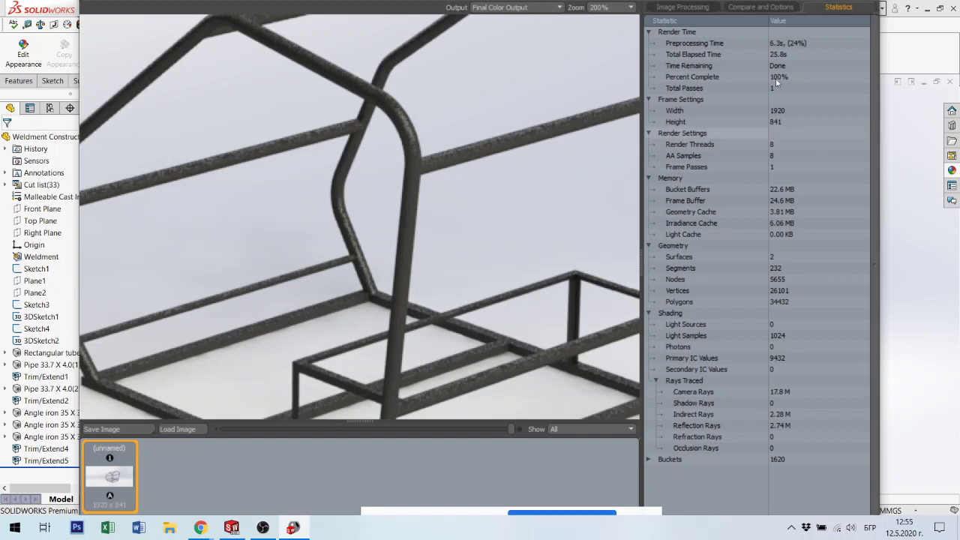
pyautogui.click(759, 8)
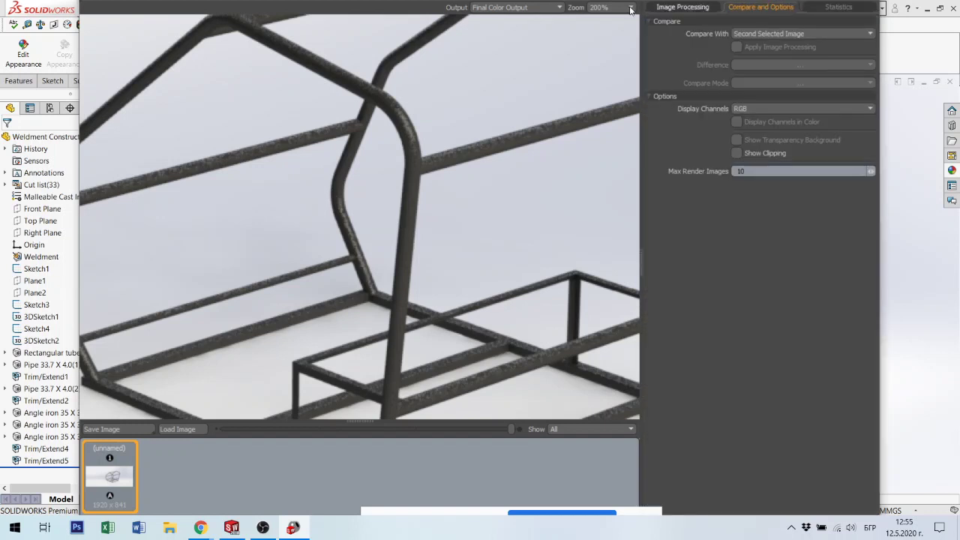
pyautogui.click(665, 8)
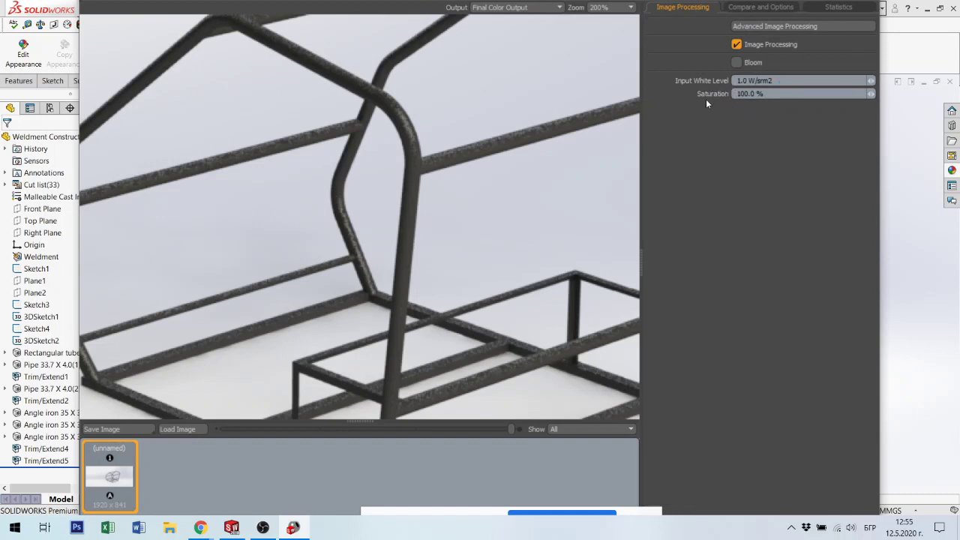
pyautogui.click(756, 9)
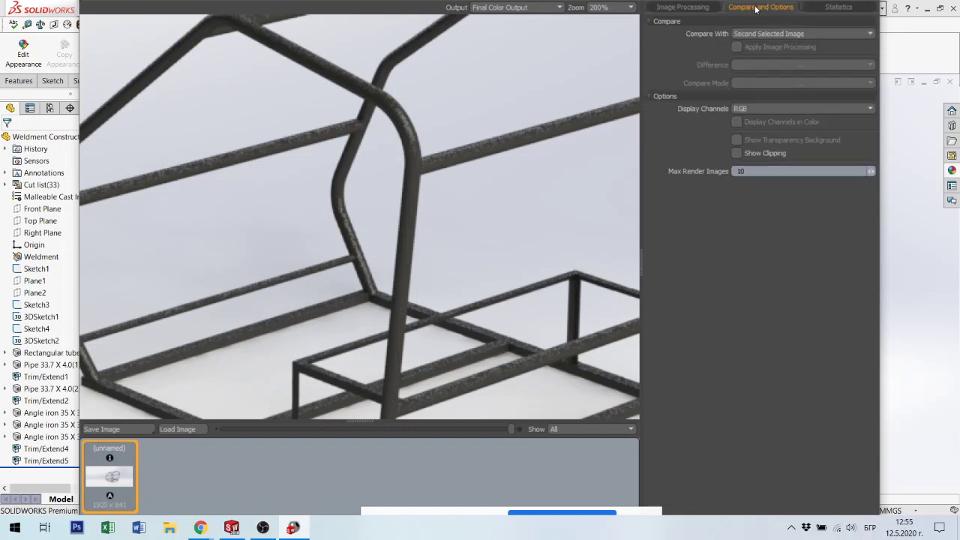
pyautogui.click(838, 7)
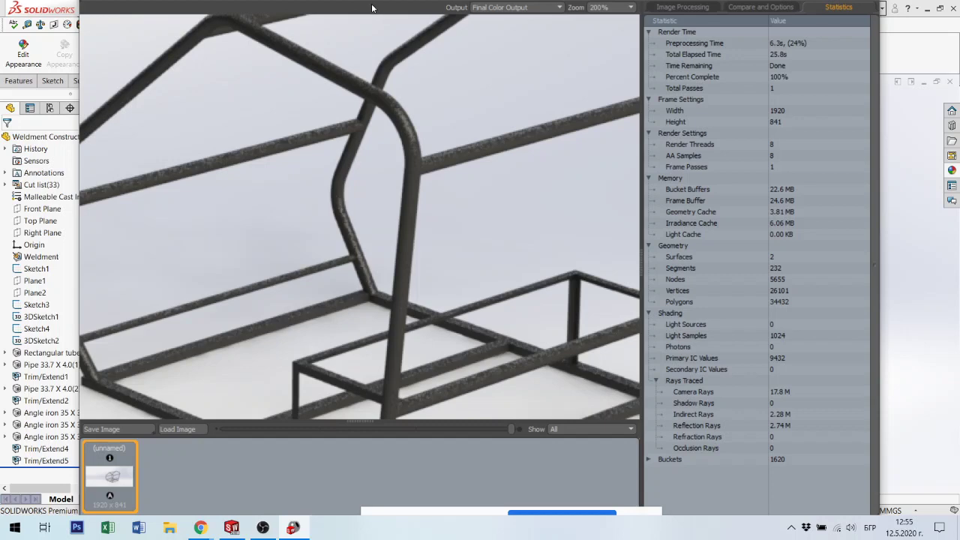
pyautogui.click(901, 250)
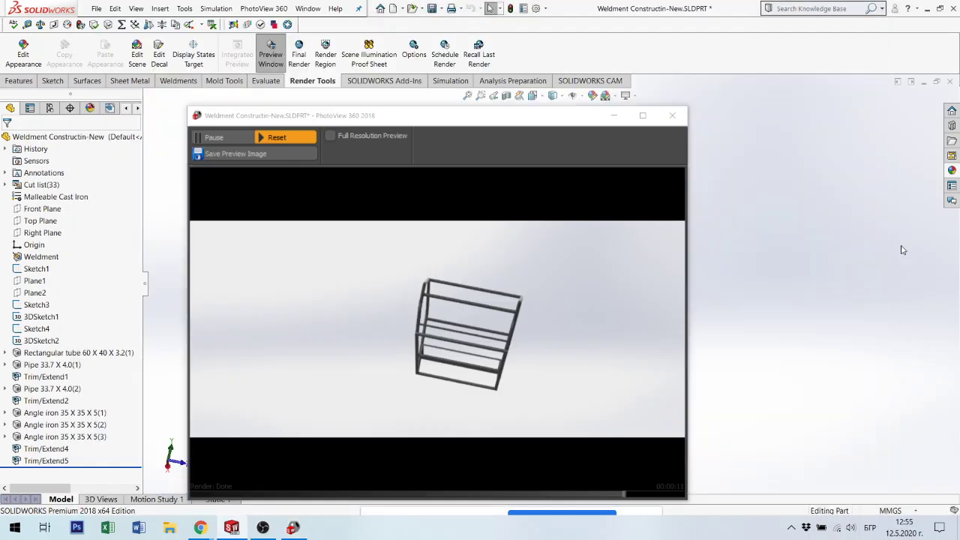
# Close the preview, orbit the frame, and confirm its cast iron appearance
pyautogui.click(677, 118)
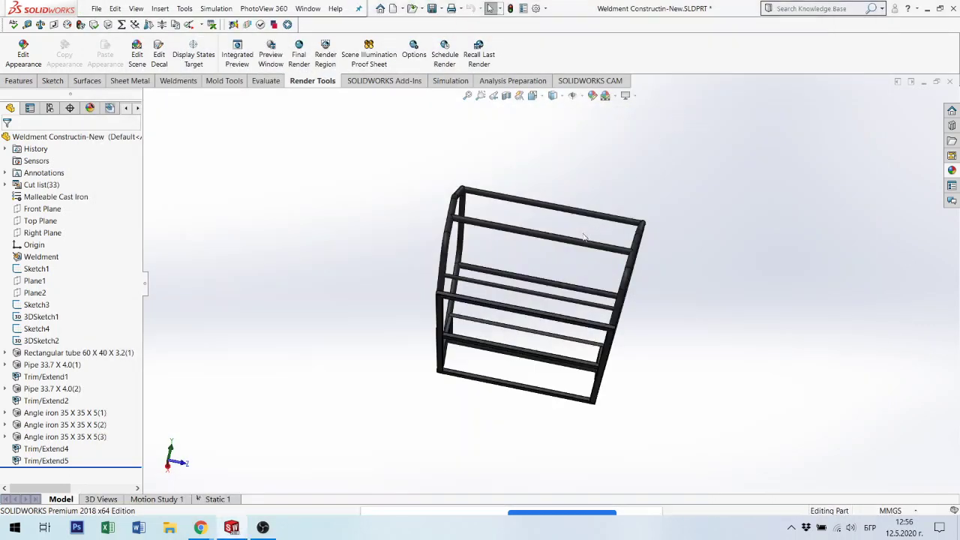
pyautogui.moveTo(707, 305)
pyautogui.mouseDown(button='middle')
pyautogui.moveTo(698, 250)
pyautogui.moveTo(688, 298)
pyautogui.mouseUp(button='middle')
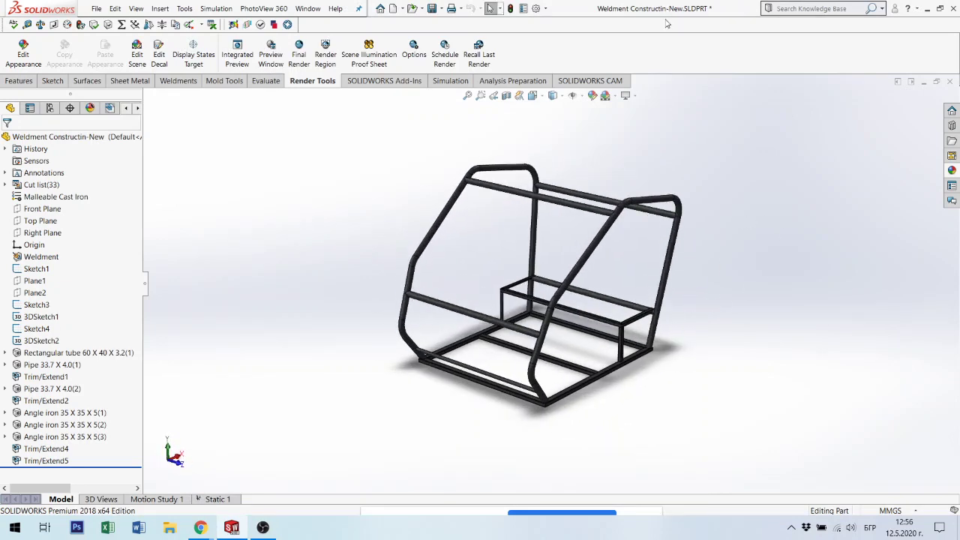
pyautogui.click(593, 97)
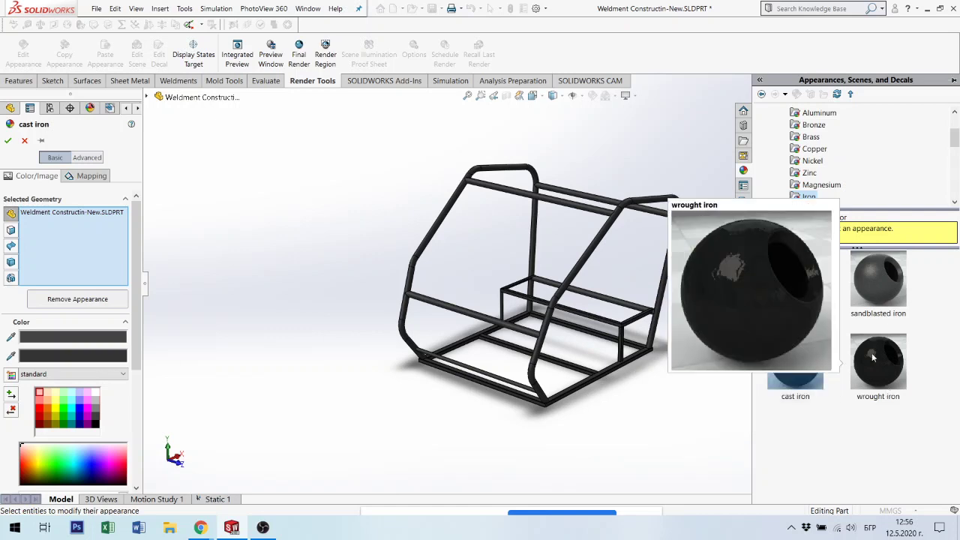
pyautogui.click(25, 142)
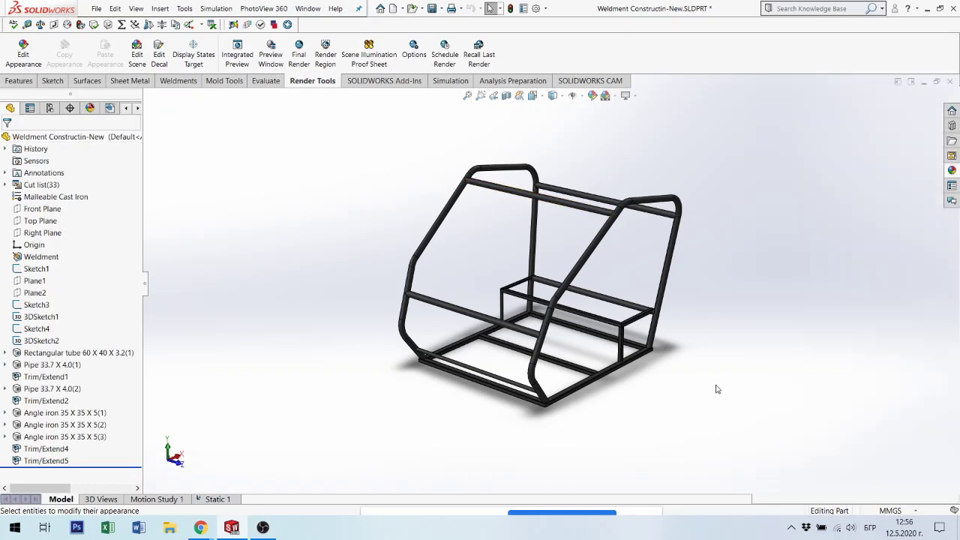
pyautogui.click(716, 388)
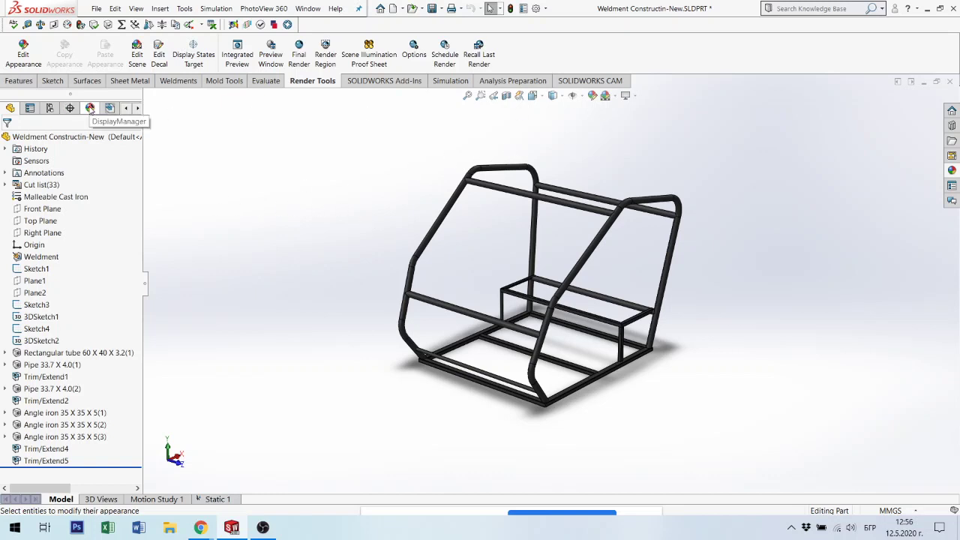
# Inspect the cast iron appearance and decal library, ending on Scene, Lights, and Cameras
pyautogui.click(90, 109)
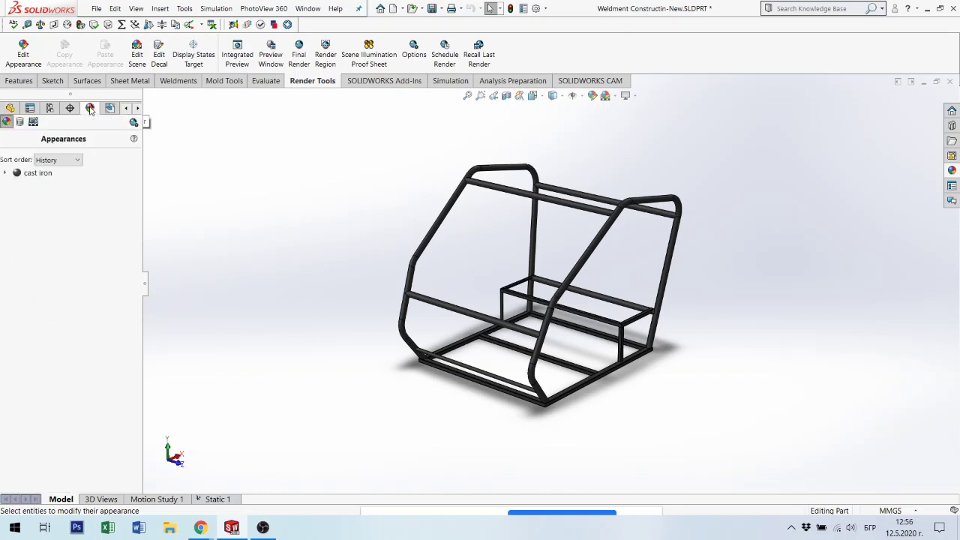
pyautogui.moveTo(36, 173)
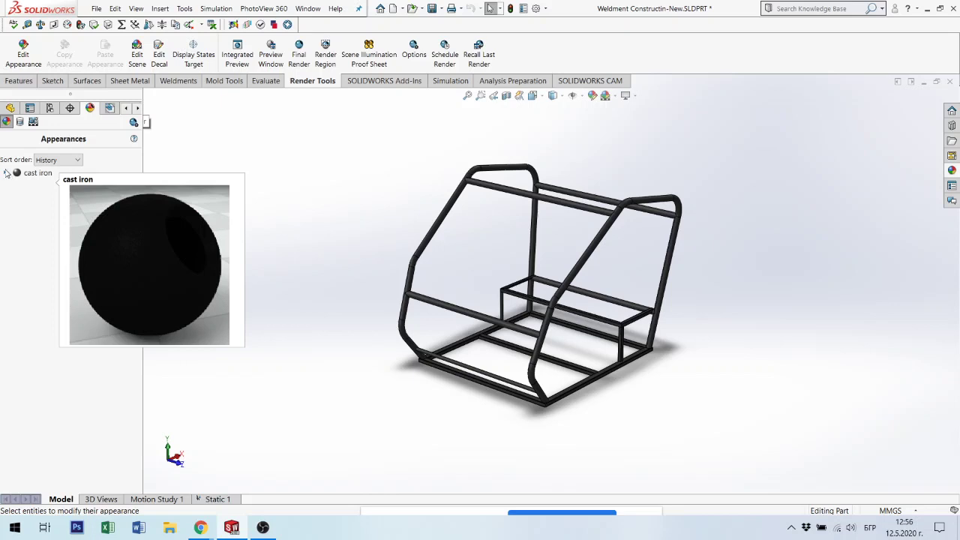
pyautogui.click(6, 173)
pyautogui.click(66, 187)
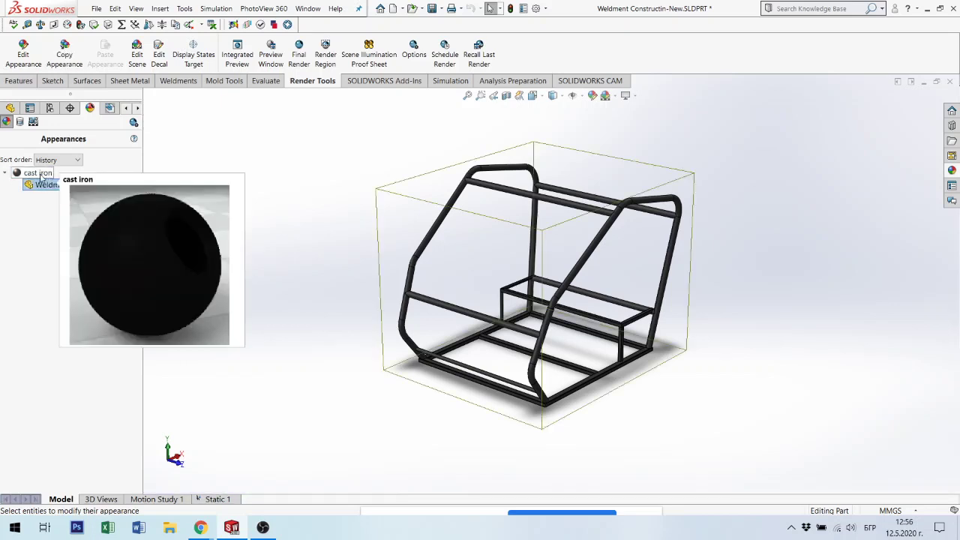
pyautogui.click(39, 174)
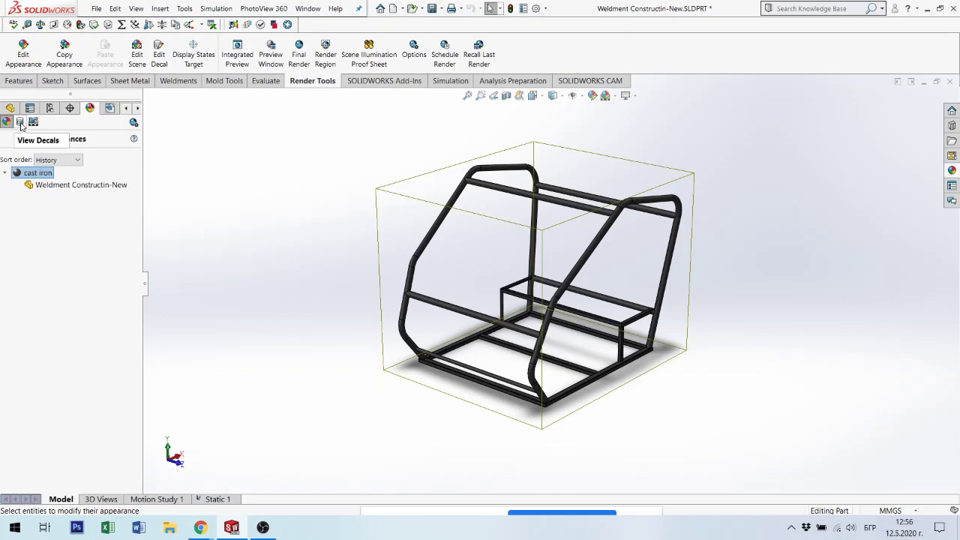
pyautogui.click(21, 122)
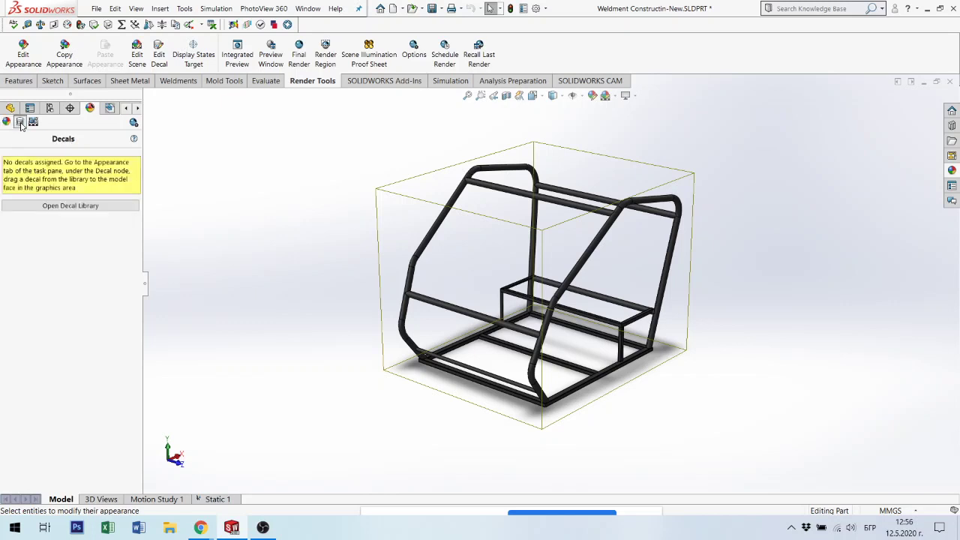
pyautogui.click(80, 207)
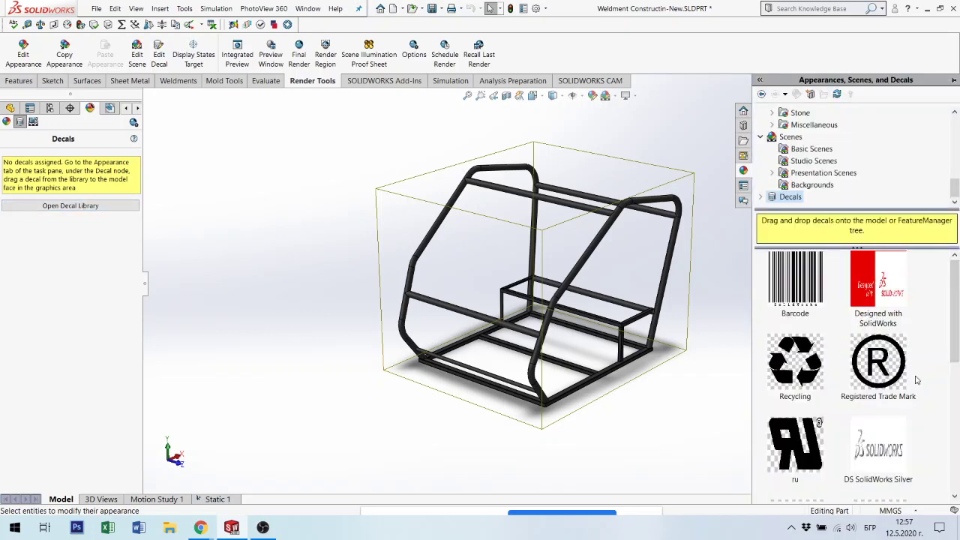
pyautogui.click(33, 123)
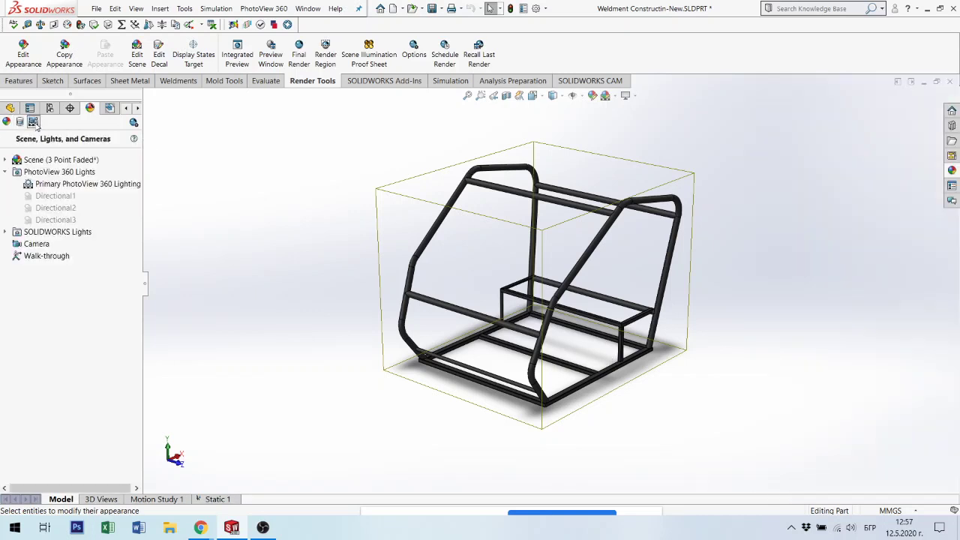
# Show the scene lights in the viewport and orbit to see where they sit around the frame
pyautogui.click(59, 197)
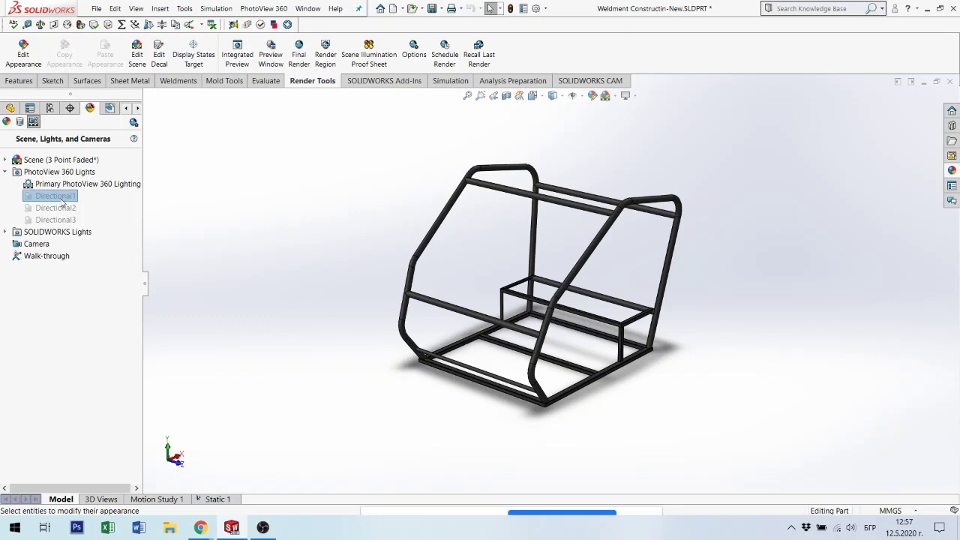
pyautogui.rightClick(63, 201)
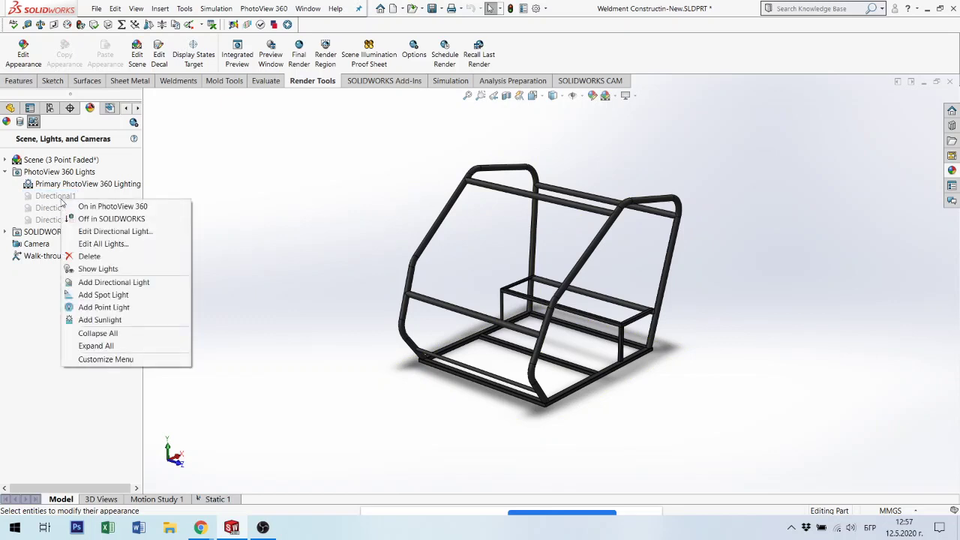
pyautogui.click(90, 268)
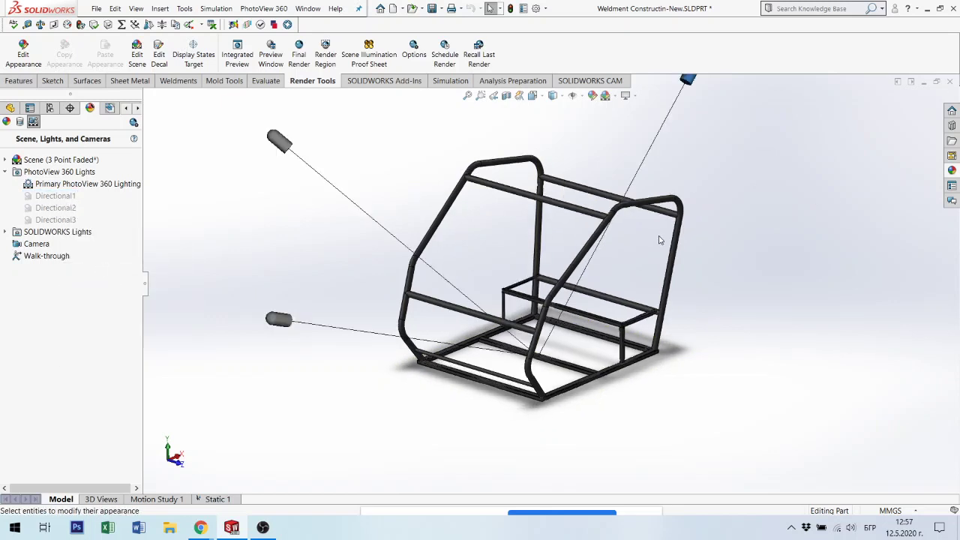
pyautogui.moveTo(662, 241)
pyautogui.mouseDown(button='middle')
pyautogui.moveTo(699, 284)
pyautogui.moveTo(675, 327)
pyautogui.moveTo(681, 302)
pyautogui.moveTo(651, 255)
pyautogui.moveTo(718, 219)
pyautogui.moveTo(754, 233)
pyautogui.moveTo(745, 251)
pyautogui.moveTo(755, 248)
pyautogui.moveTo(731, 233)
pyautogui.moveTo(713, 250)
pyautogui.moveTo(727, 268)
pyautogui.mouseUp(button='middle')
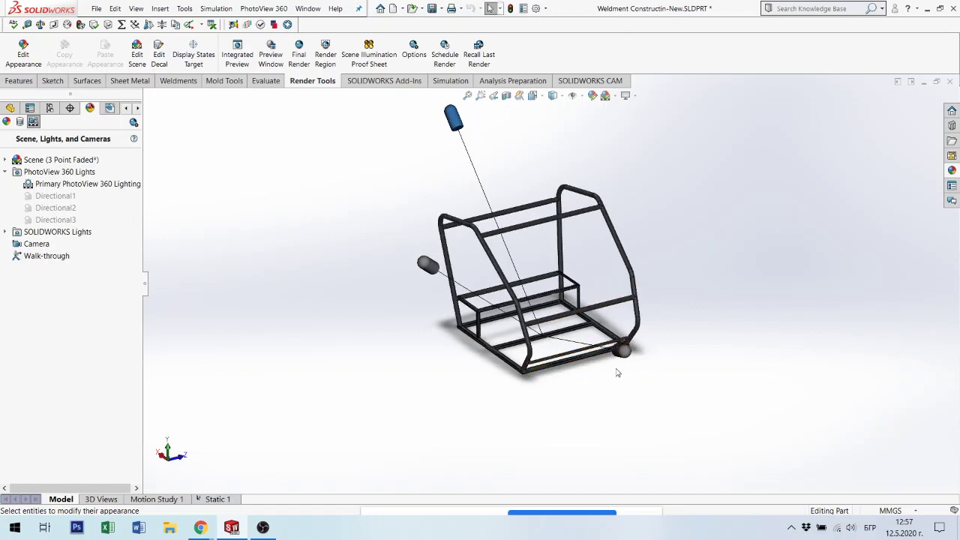
pyautogui.moveTo(617, 372)
pyautogui.mouseDown(button='middle')
pyautogui.moveTo(621, 358)
pyautogui.moveTo(624, 373)
pyautogui.moveTo(590, 357)
pyautogui.moveTo(474, 356)
pyautogui.moveTo(510, 418)
pyautogui.moveTo(583, 392)
pyautogui.moveTo(612, 435)
pyautogui.moveTo(593, 454)
pyautogui.moveTo(599, 445)
pyautogui.mouseUp(button='middle')
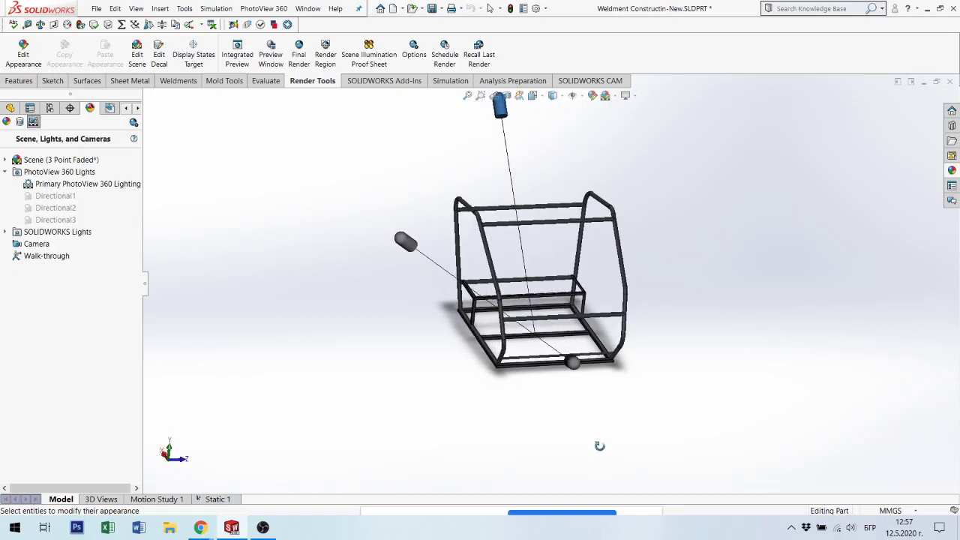
# Open Directional1's properties: 90° longitude, 45° latitude, locked to model
pyautogui.click(578, 364)
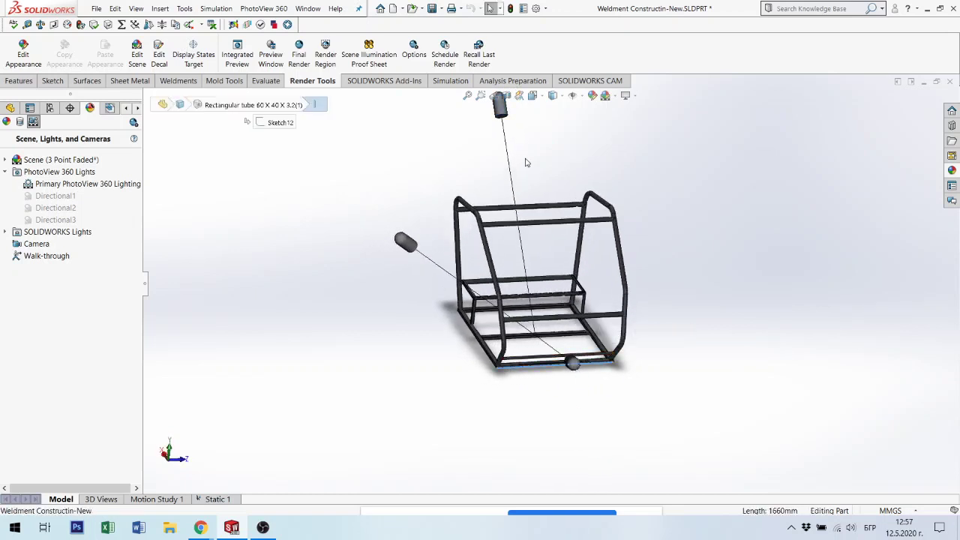
pyautogui.rightClick(38, 197)
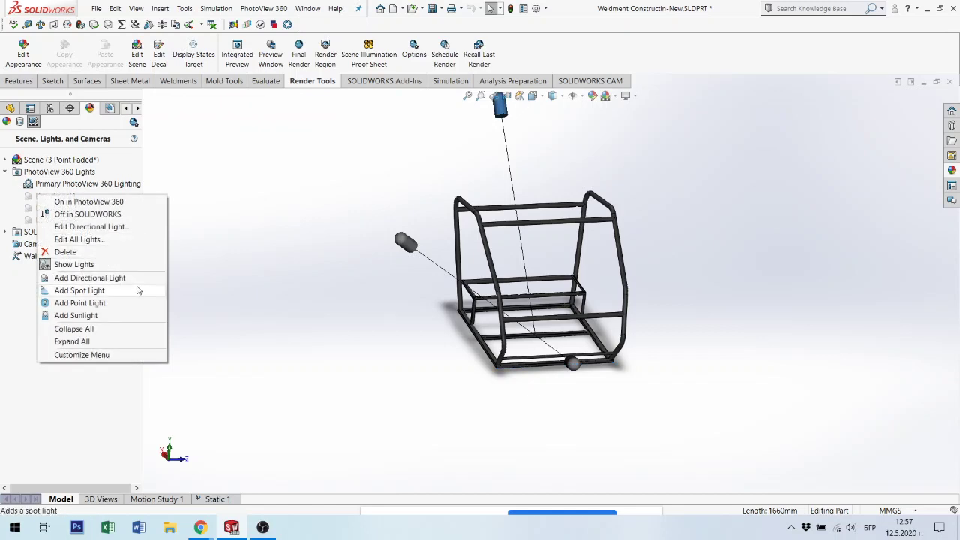
pyautogui.click(89, 240)
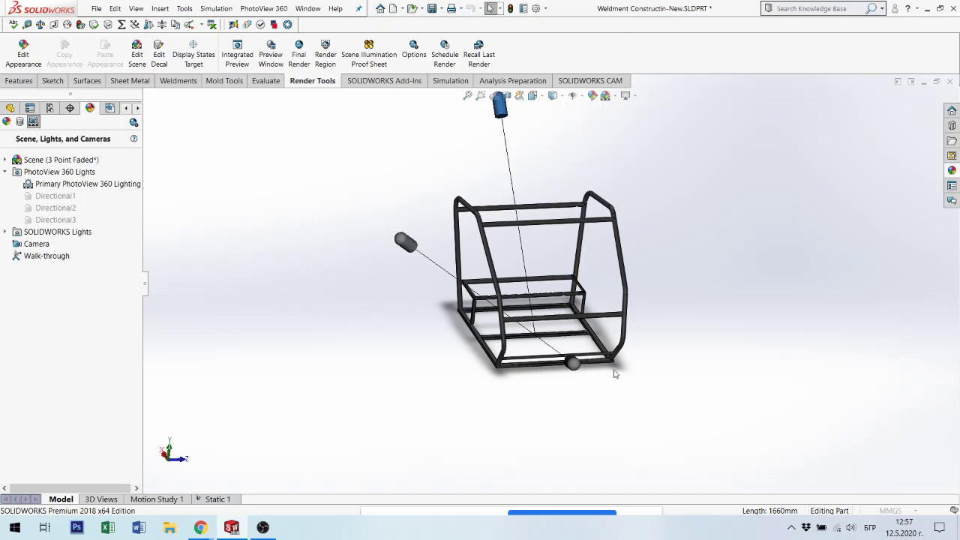
pyautogui.doubleClick(515, 193)
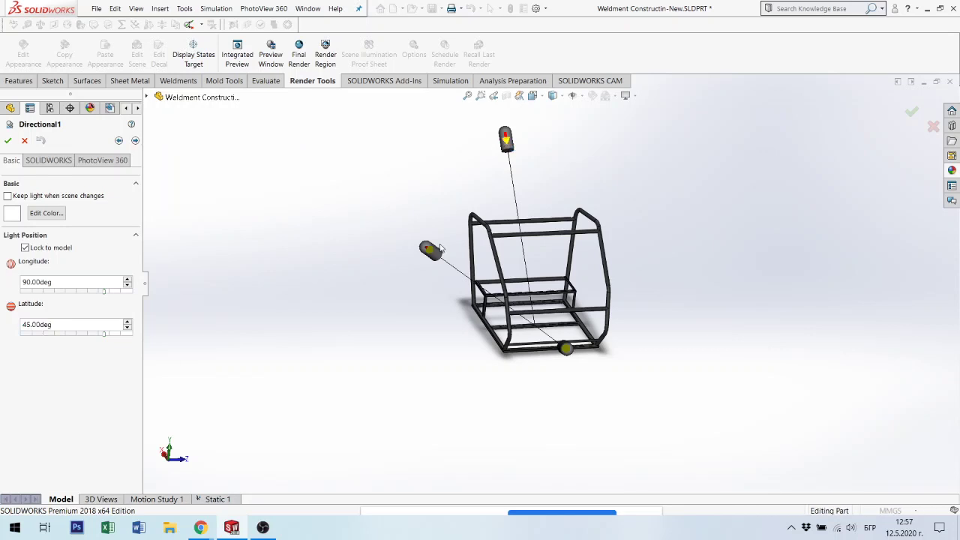
# Review Directional2's Basic, SOLIDWORKS and PhotoView 360 lighting values, then close its editor
pyautogui.click(429, 254)
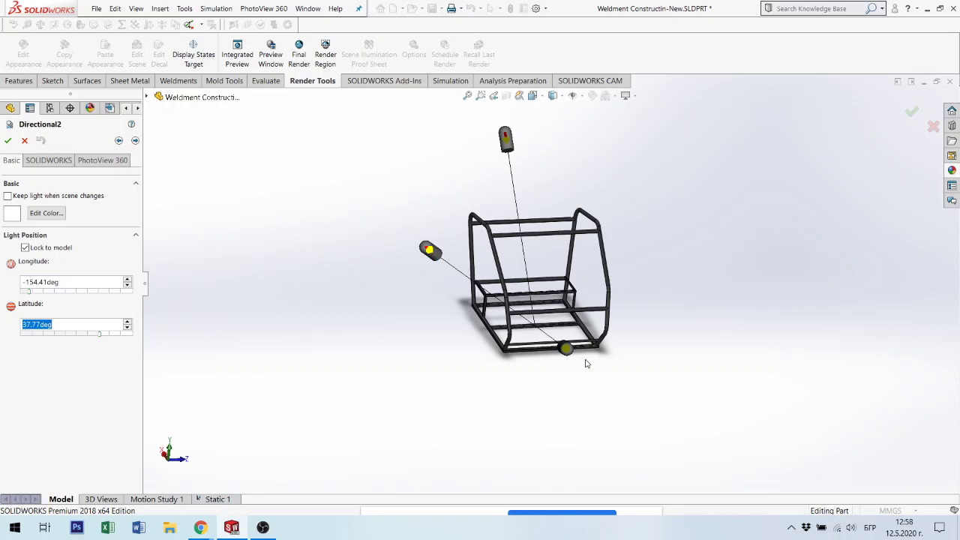
pyautogui.moveTo(586, 364); pyautogui.dragTo(632, 371, button='middle')
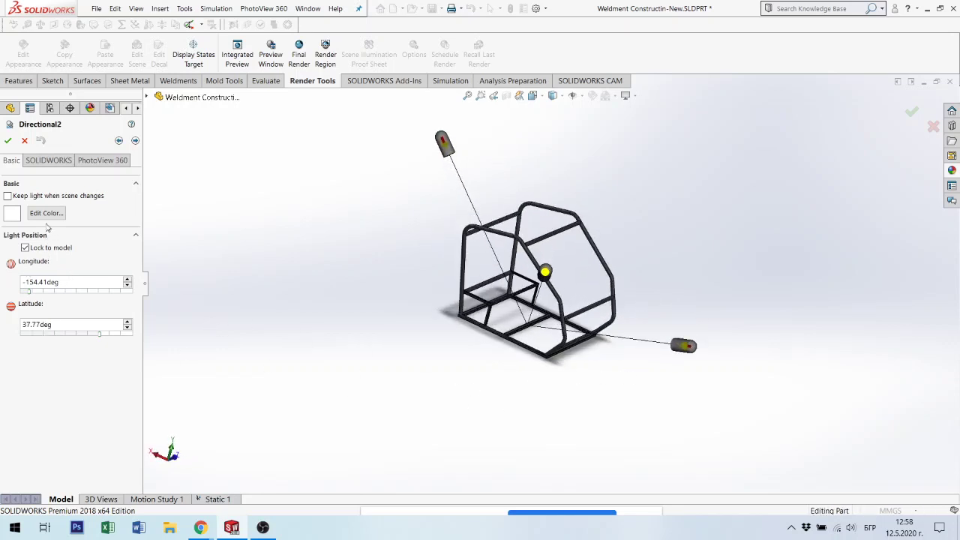
pyautogui.click(49, 160)
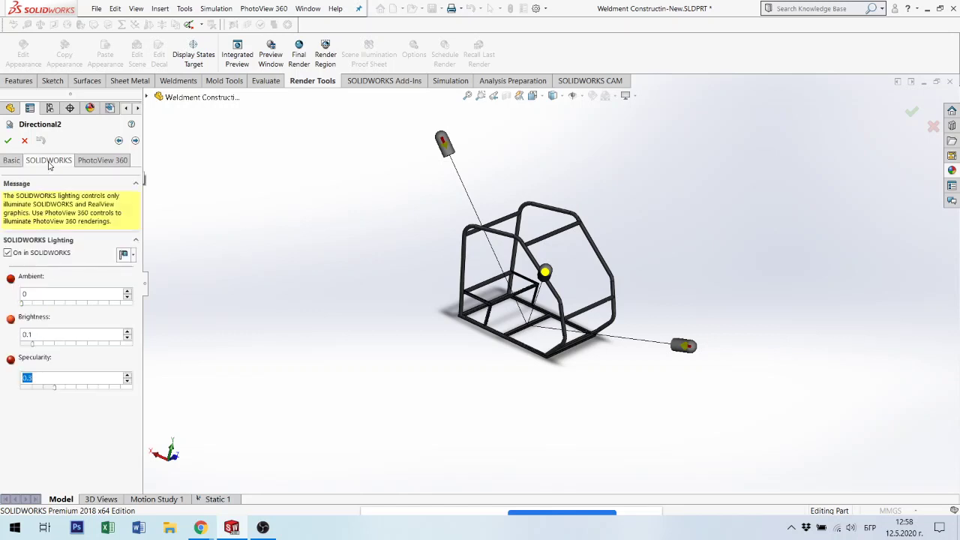
pyautogui.click(9, 163)
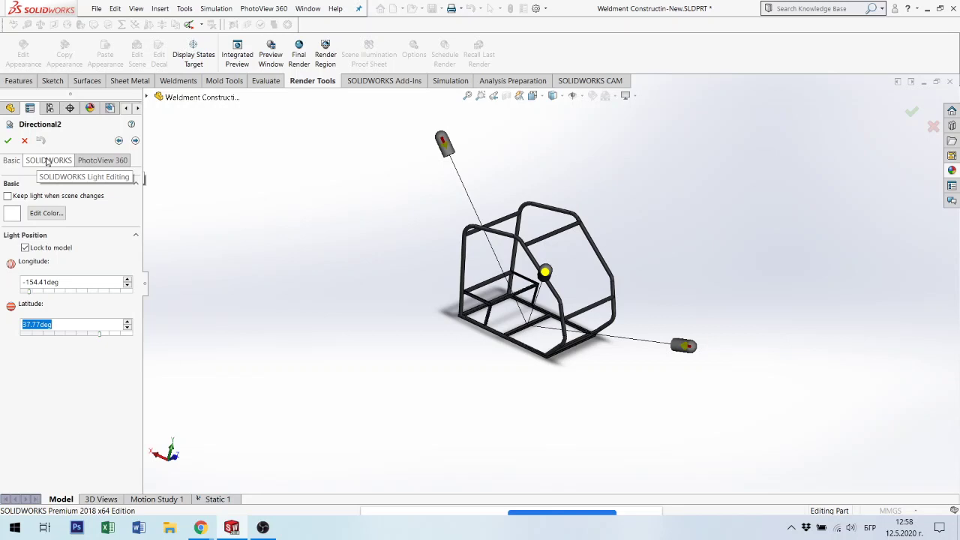
pyautogui.click(63, 164)
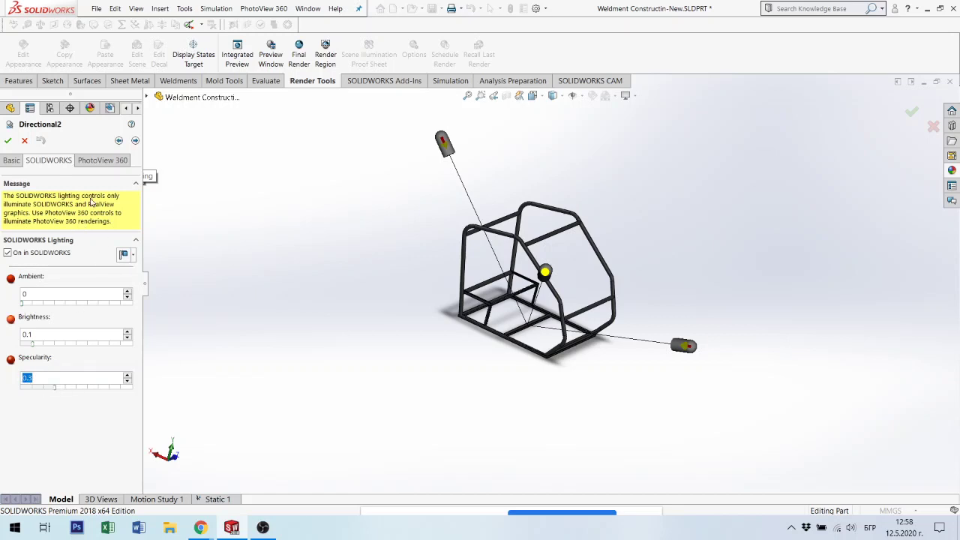
pyautogui.click(109, 162)
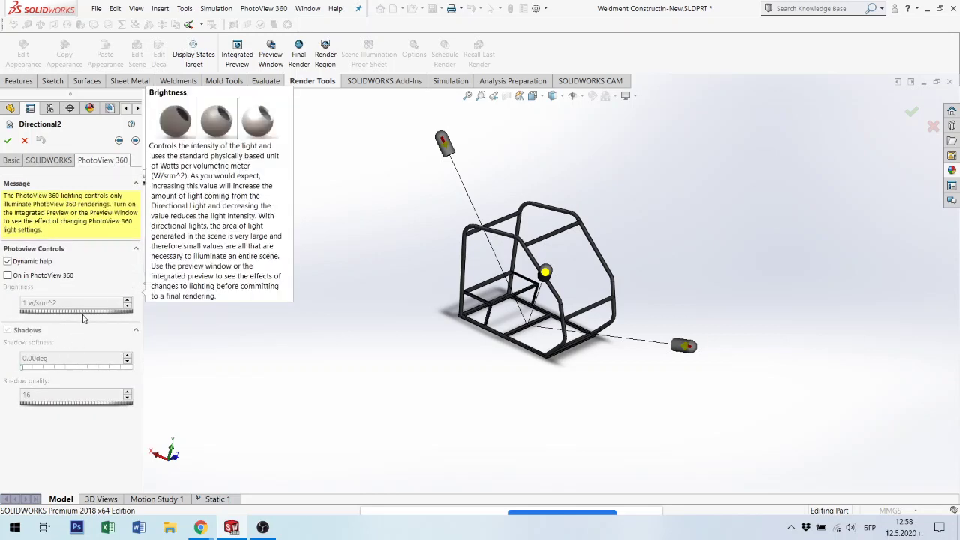
pyautogui.click(21, 162)
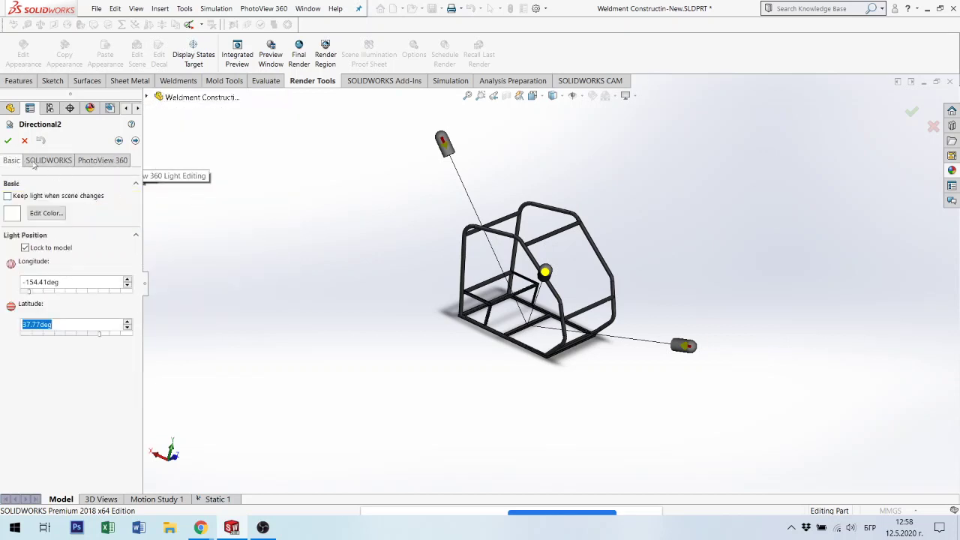
pyautogui.click(7, 140)
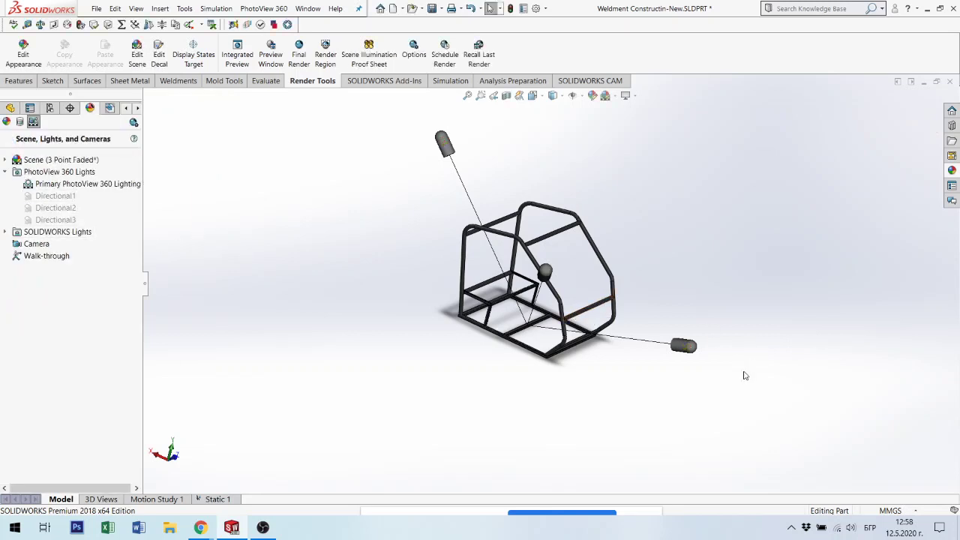
# Add a new camera, Camera1, to the scene
pyautogui.press('Left')
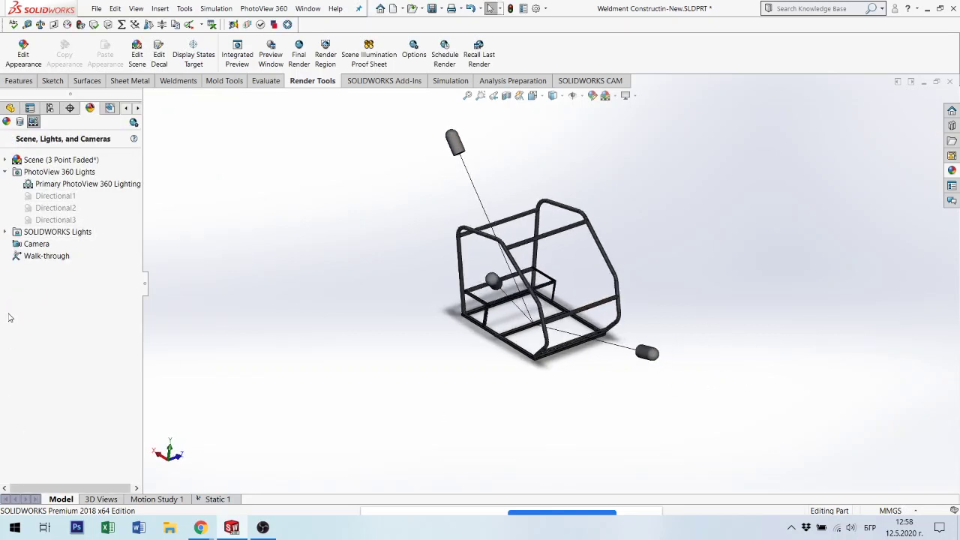
pyautogui.click(39, 248)
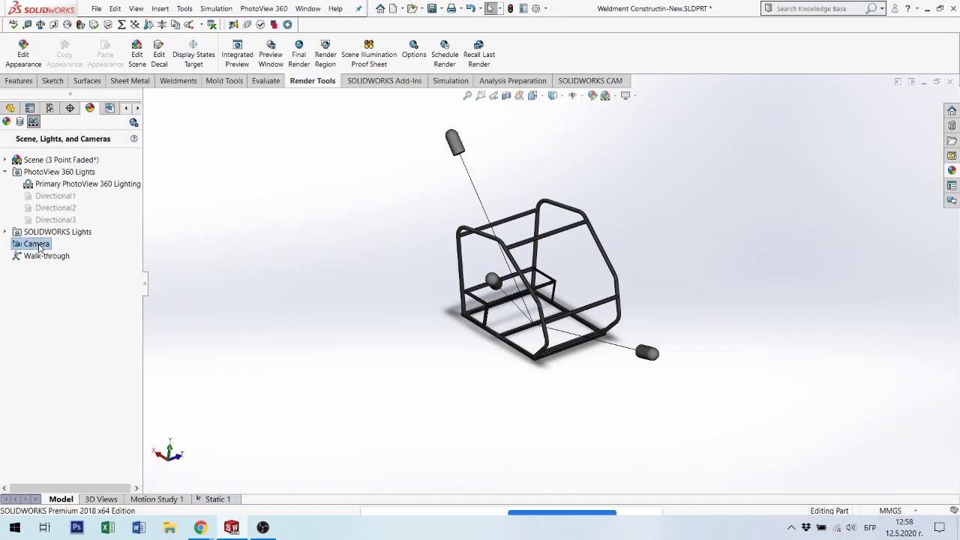
pyautogui.rightClick(39, 248)
pyautogui.click(75, 252)
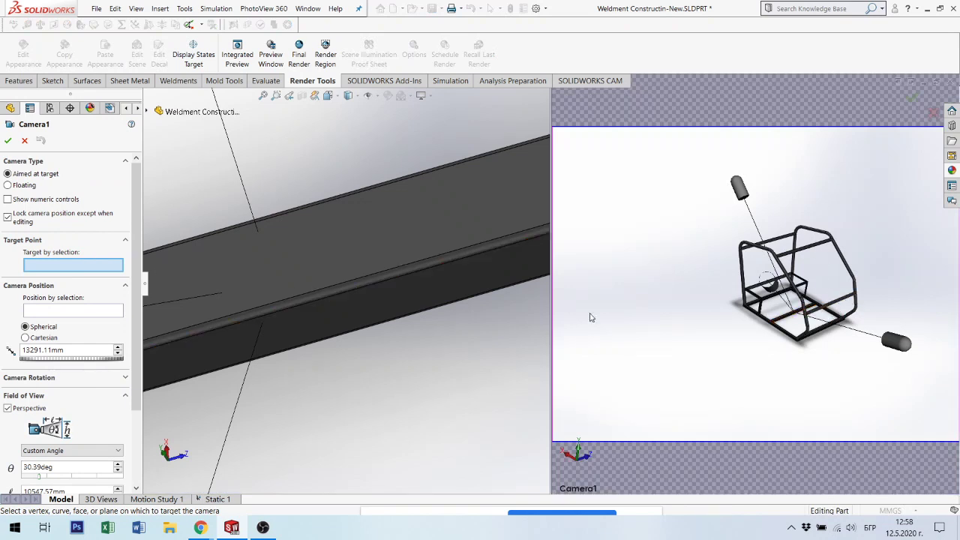
# Drag Camera1 toward the tube frame, to about 7581.60 mm distance
pyautogui.scroll(-2, 378, 361)
pyautogui.scroll(-1, 380, 359)
pyautogui.scroll(2, 332, 306)
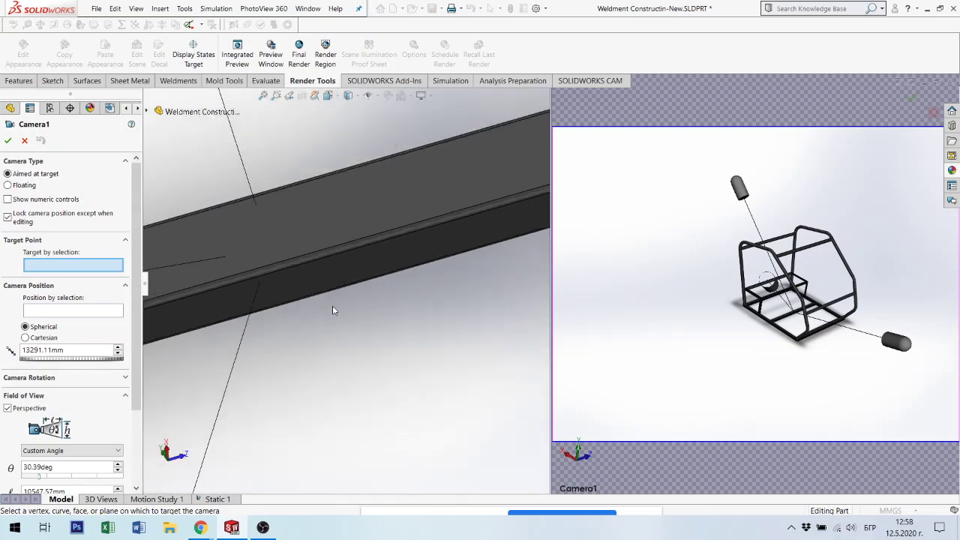
pyautogui.scroll(1, 336, 306)
pyautogui.scroll(1, 336, 306)
pyautogui.scroll(2, 378, 308)
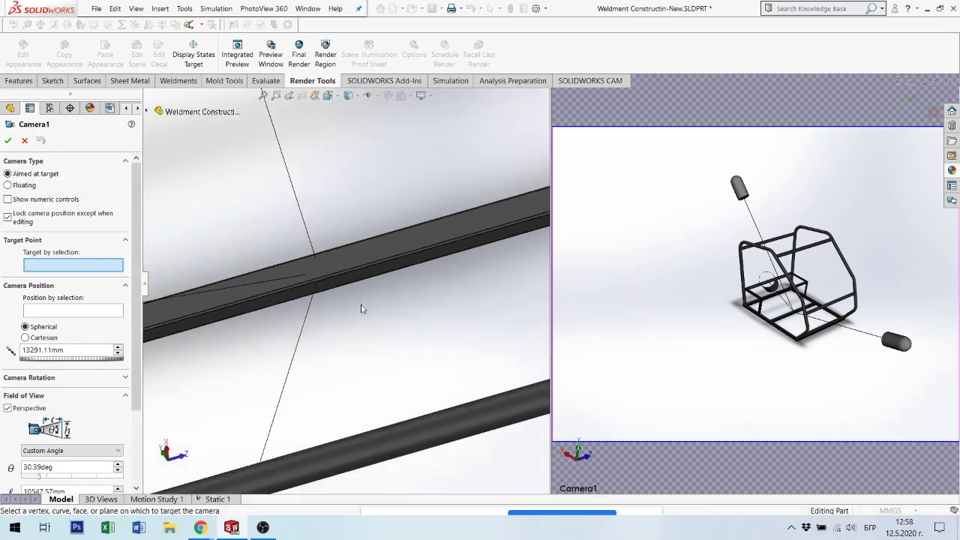
pyautogui.scroll(2, 360, 308)
pyautogui.scroll(2, 338, 313)
pyautogui.scroll(2, 357, 317)
pyautogui.scroll(2, 333, 328)
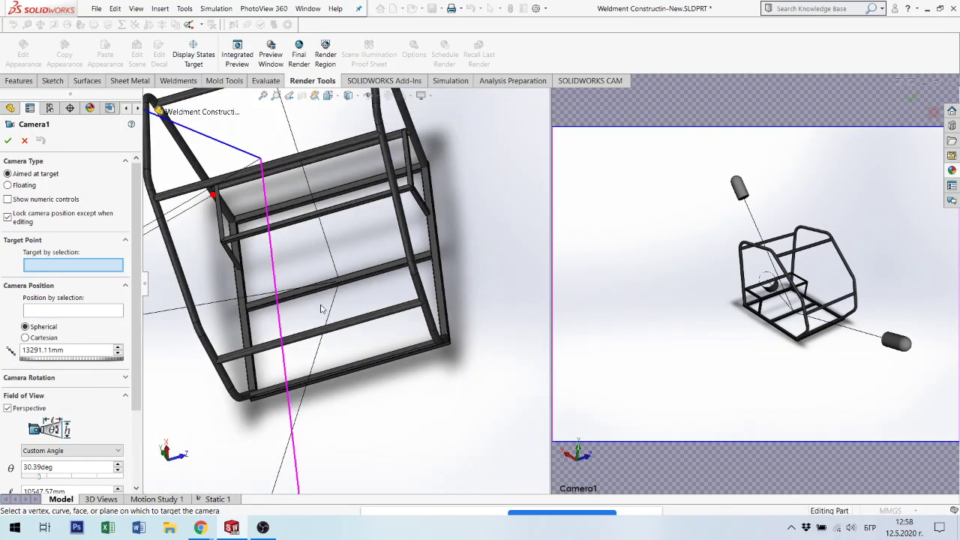
pyautogui.scroll(2, 337, 329)
pyautogui.scroll(1, 349, 332)
pyautogui.scroll(1, 371, 334)
pyautogui.scroll(2, 376, 336)
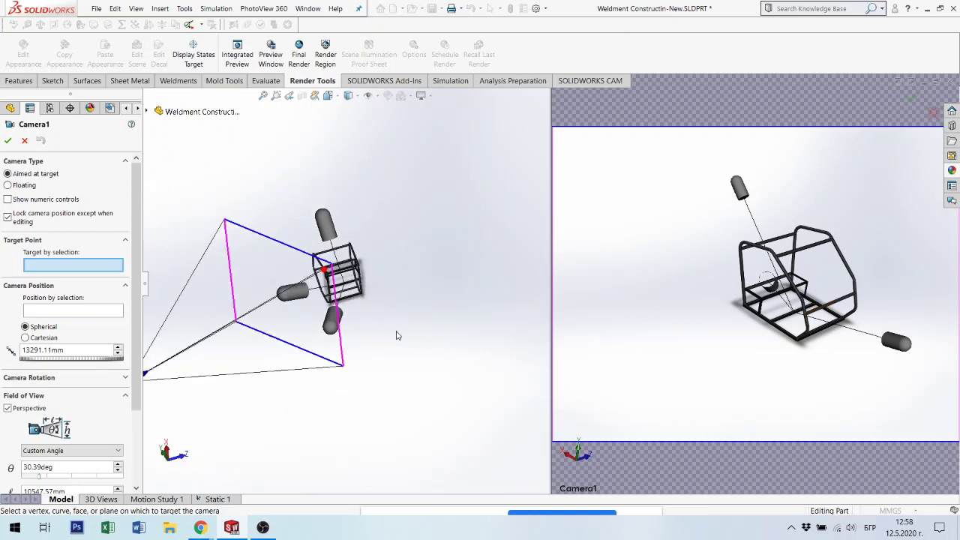
pyautogui.scroll(2, 394, 334)
pyautogui.scroll(2, 407, 335)
pyautogui.moveTo(393, 328)
pyautogui.mouseDown(button='middle')
pyautogui.moveTo(355, 309)
pyautogui.moveTo(353, 332)
pyautogui.mouseUp(button='middle')
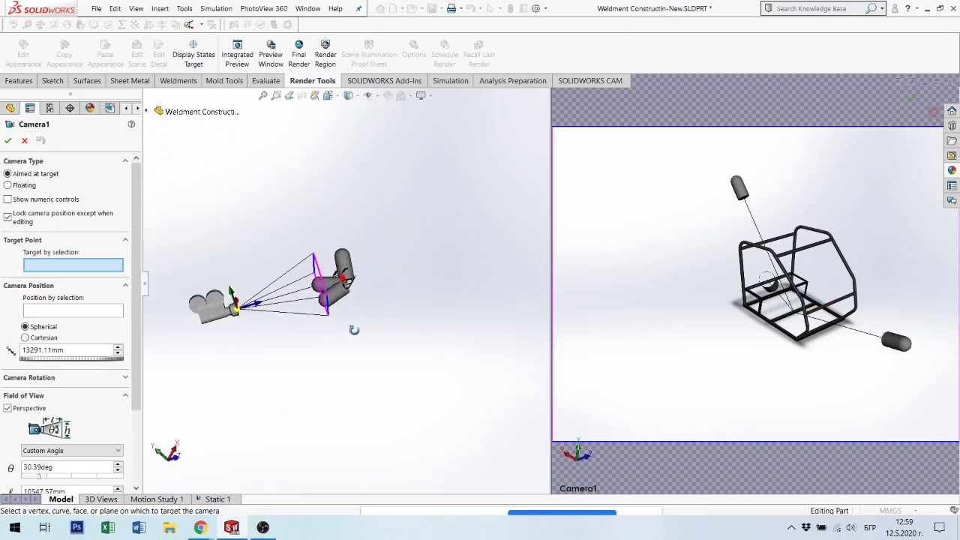
pyautogui.moveTo(285, 310); pyautogui.dragTo(251, 316, button='middle')
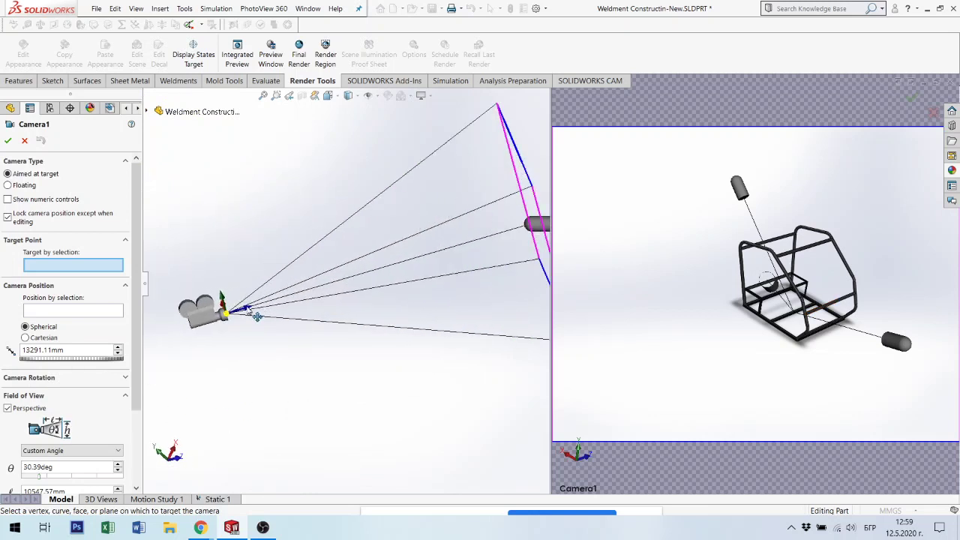
pyautogui.moveTo(253, 313)
pyautogui.mouseDown()
pyautogui.moveTo(379, 293)
pyautogui.moveTo(433, 299)
pyautogui.mouseUp()
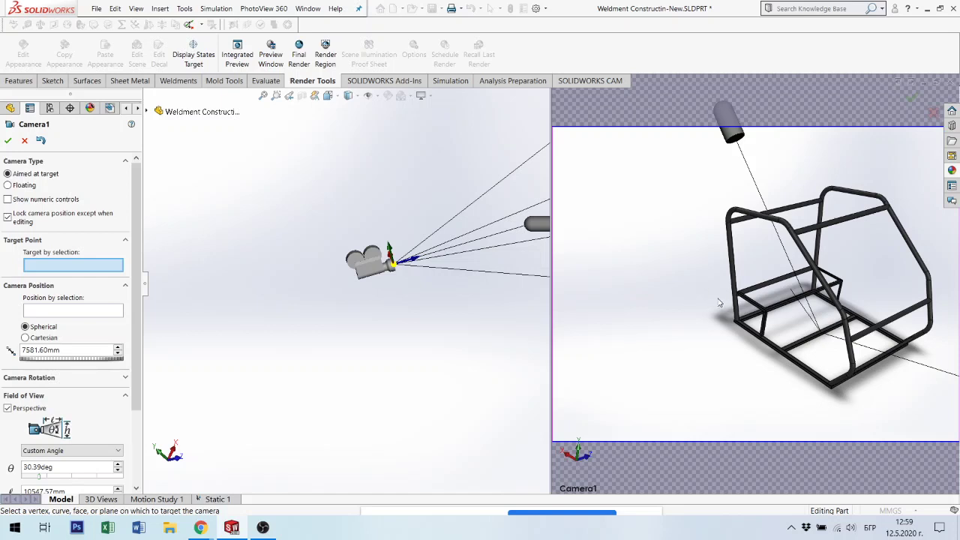
# Drag Camera1's target point and body until its preview frames the whole frame at 7699.22 mm
pyautogui.scroll(2, 495, 379)
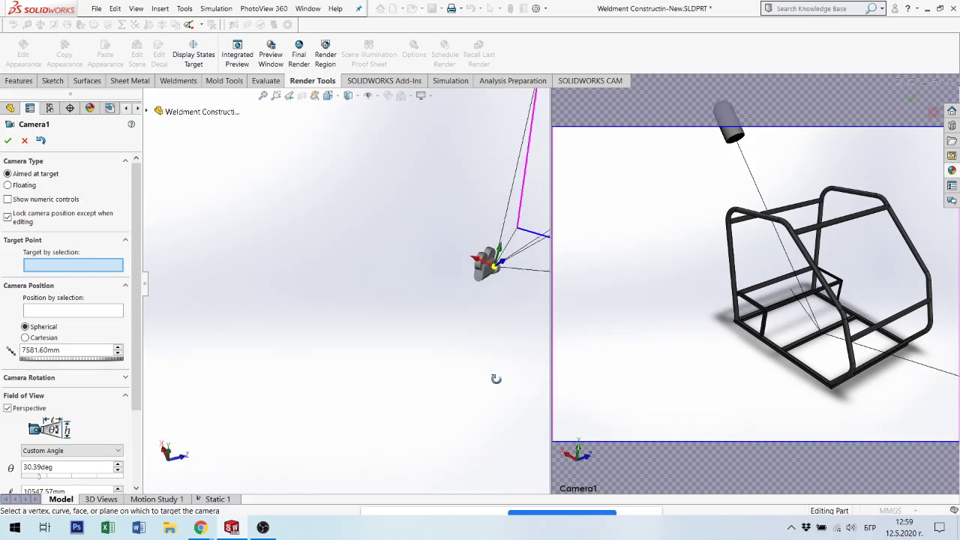
pyautogui.scroll(1, 495, 380)
pyautogui.scroll(1, 475, 378)
pyautogui.scroll(2, 442, 360)
pyautogui.moveTo(429, 334)
pyautogui.mouseDown(button='middle')
pyautogui.moveTo(488, 237)
pyautogui.moveTo(450, 248)
pyautogui.mouseUp(button='middle')
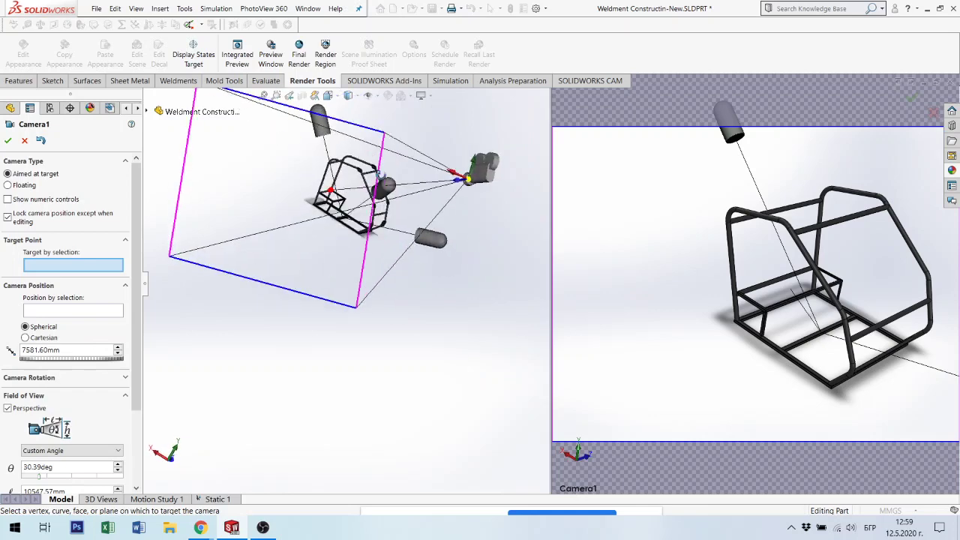
pyautogui.moveTo(373, 208); pyautogui.dragTo(365, 248, button='middle')
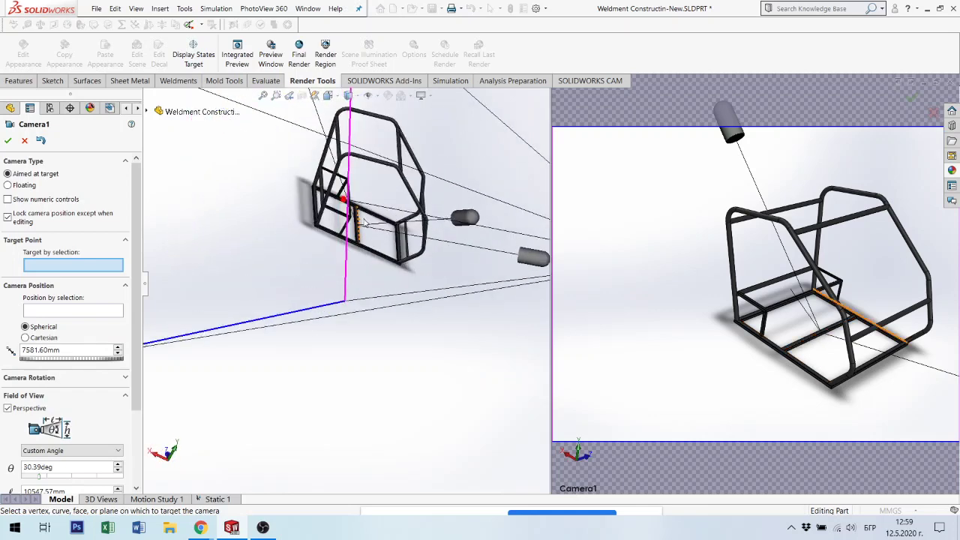
pyautogui.scroll(-3, 365, 248)
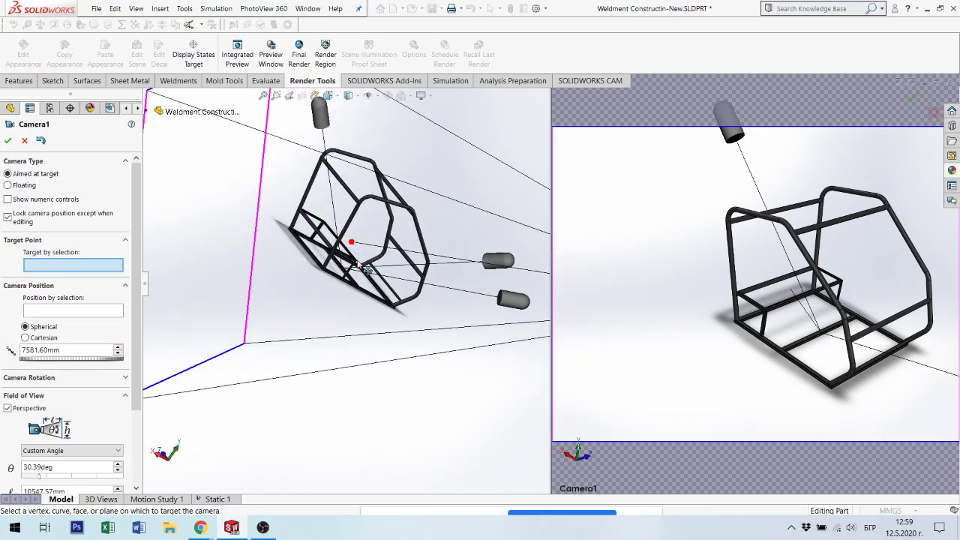
pyautogui.moveTo(363, 252)
pyautogui.mouseDown()
pyautogui.moveTo(370, 261)
pyautogui.moveTo(347, 257)
pyautogui.mouseUp()
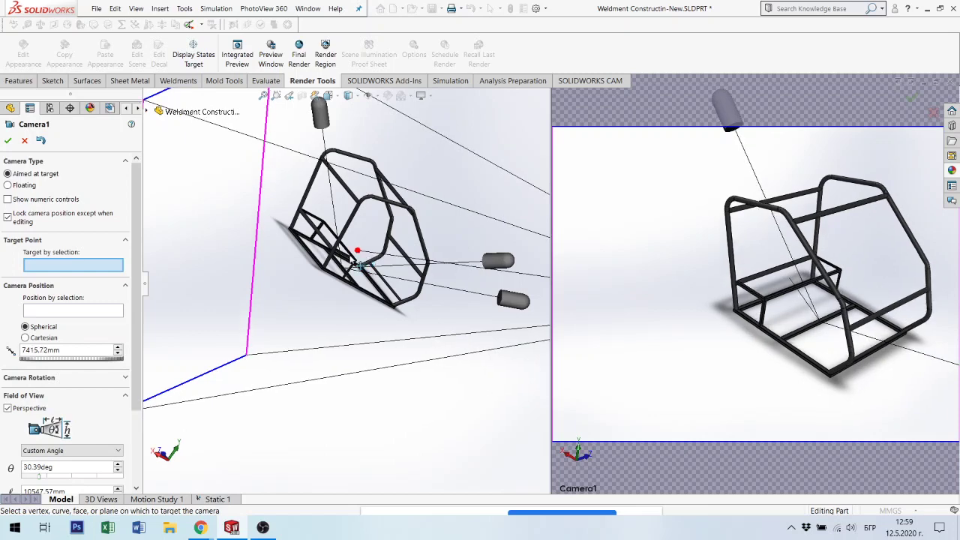
pyautogui.moveTo(347, 256); pyautogui.dragTo(321, 261, button='middle')
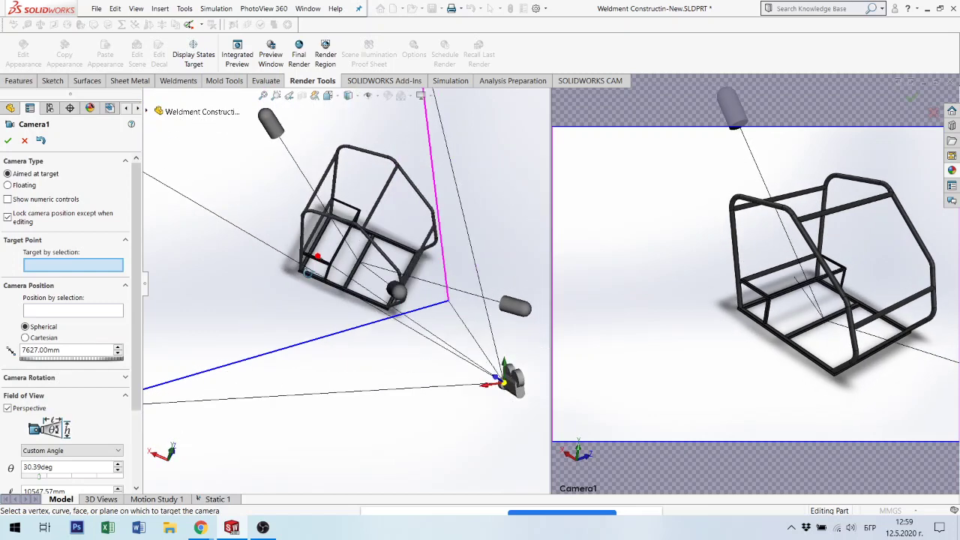
pyautogui.moveTo(321, 261)
pyautogui.mouseDown()
pyautogui.moveTo(367, 239)
pyautogui.moveTo(361, 246)
pyautogui.mouseUp()
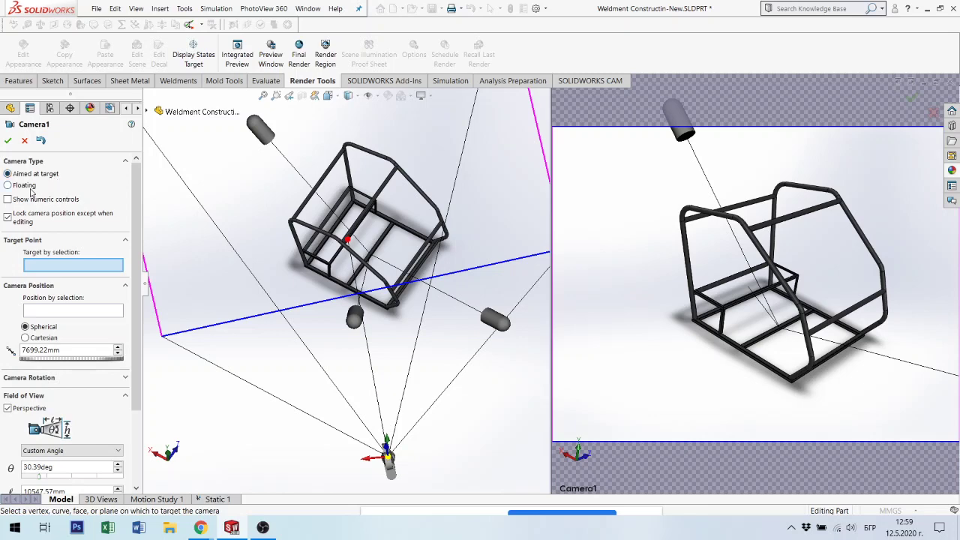
pyautogui.moveTo(408, 352); pyautogui.dragTo(408, 313, button='middle')
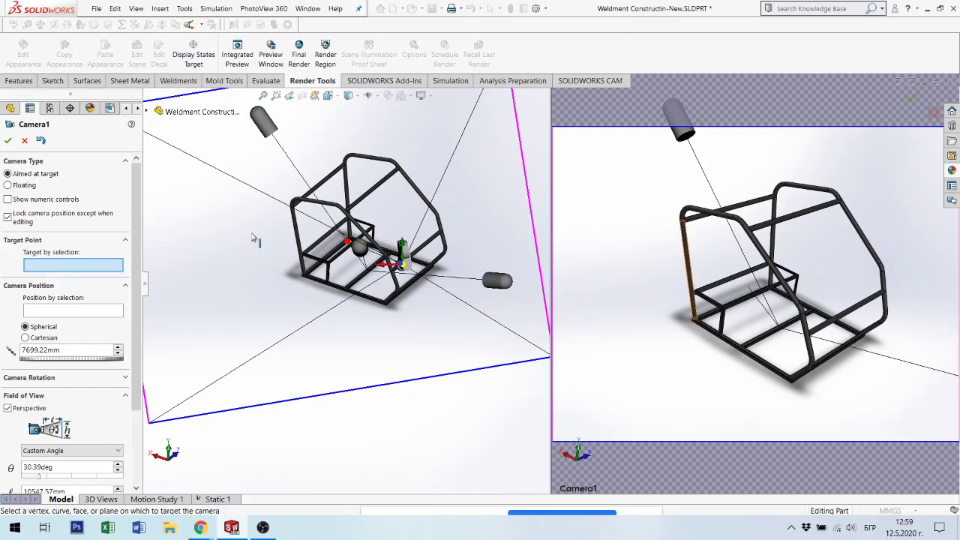
pyautogui.scroll(-2, 364, 259)
pyautogui.scroll(-2, 409, 257)
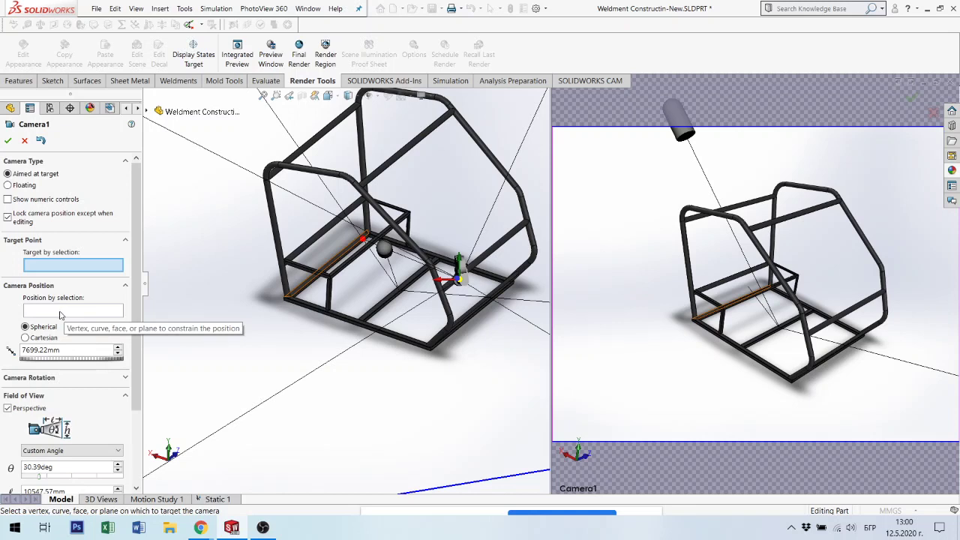
# Enter 25° as Camera1's custom field-of-view angle, after briefly trying 100°
pyautogui.scroll(-3, 84, 406)
pyautogui.scroll(-1, 75, 402)
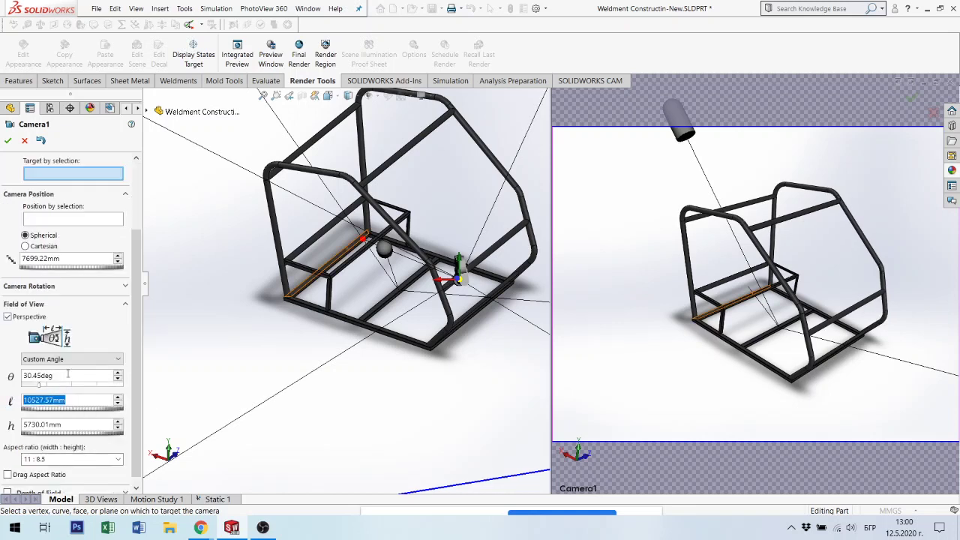
pyautogui.moveTo(65, 376); pyautogui.dragTo(22, 374)
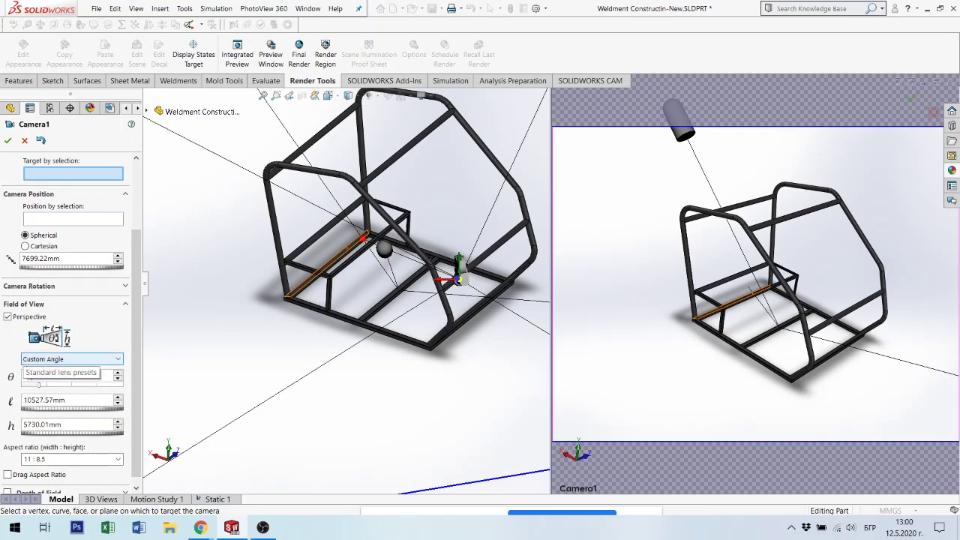
pyautogui.scroll(1, 30, 359)
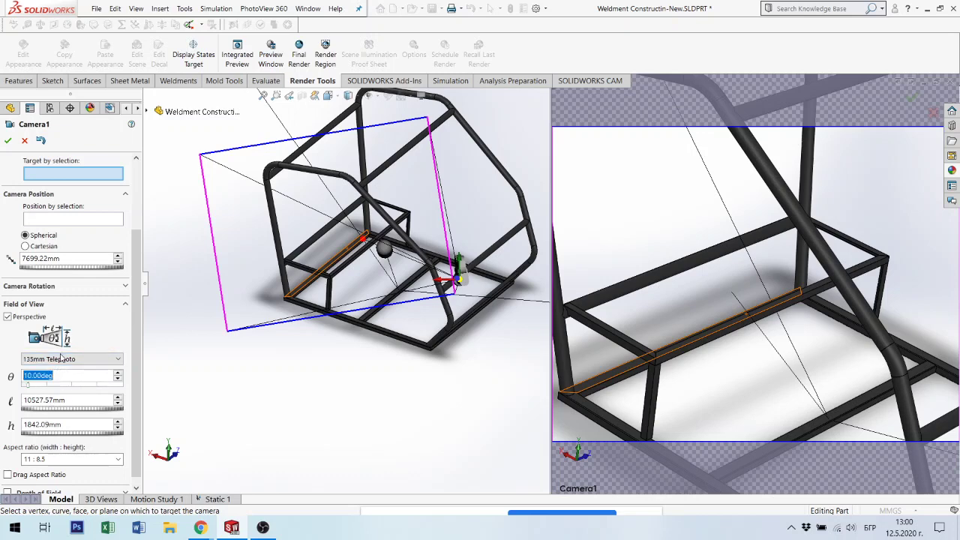
pyautogui.scroll(-1, 62, 358)
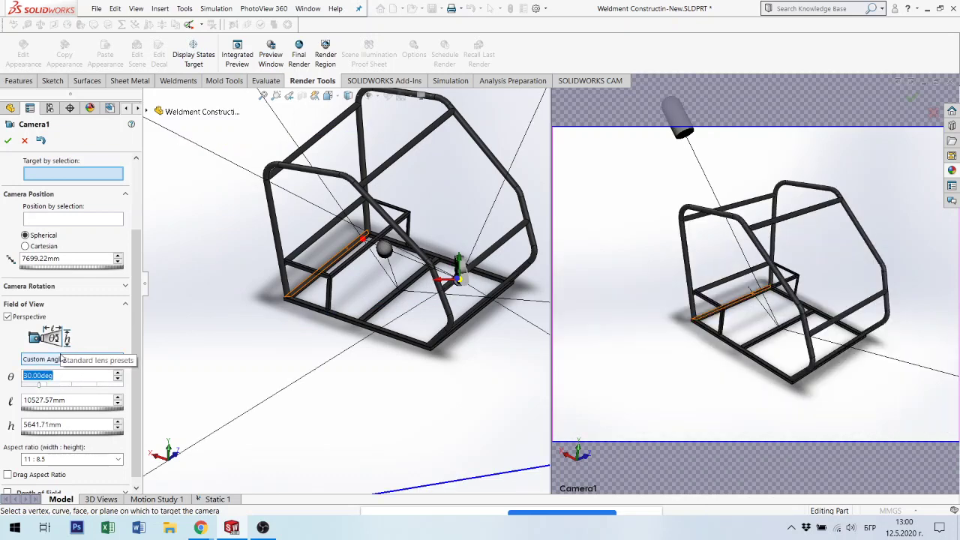
pyautogui.write('100')
pyautogui.press('Return')
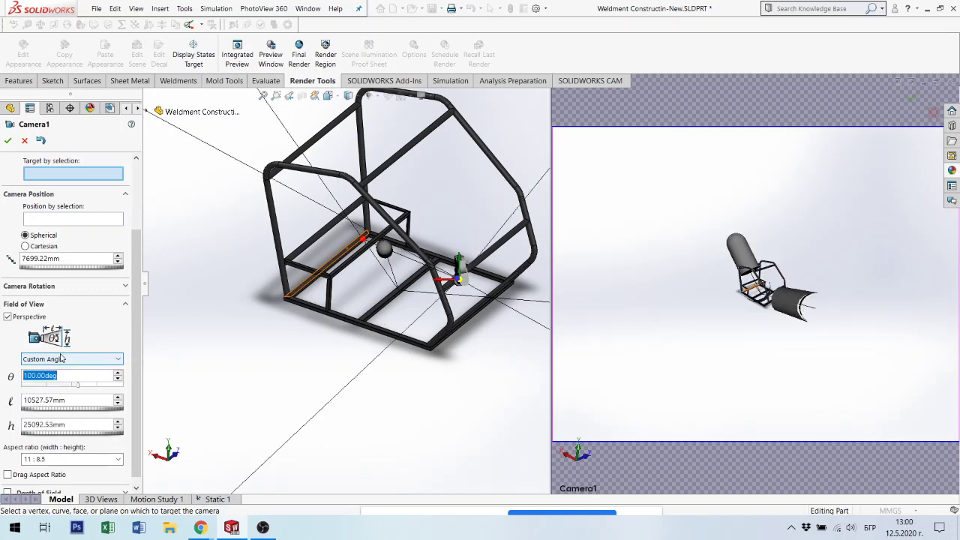
pyautogui.write('25')
pyautogui.press('Return')
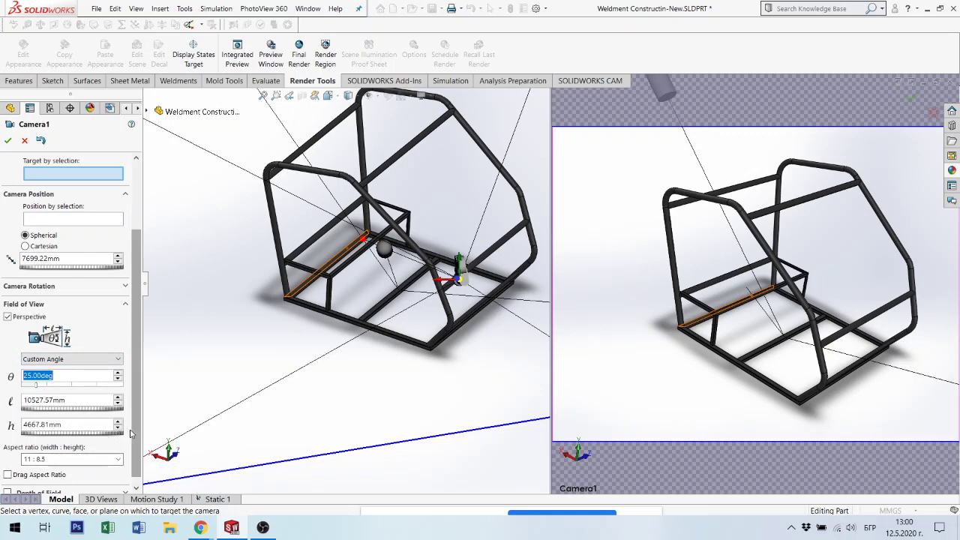
# Set Camera1's aspect ratio to 8 : 5 and drag the camera to look down on the frame
pyautogui.scroll(-1, 129, 468)
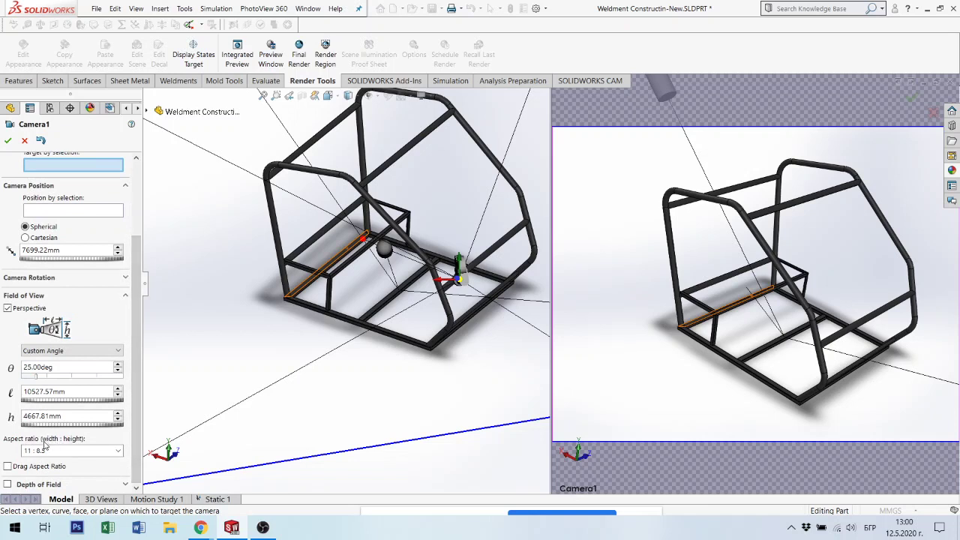
pyautogui.click(119, 453)
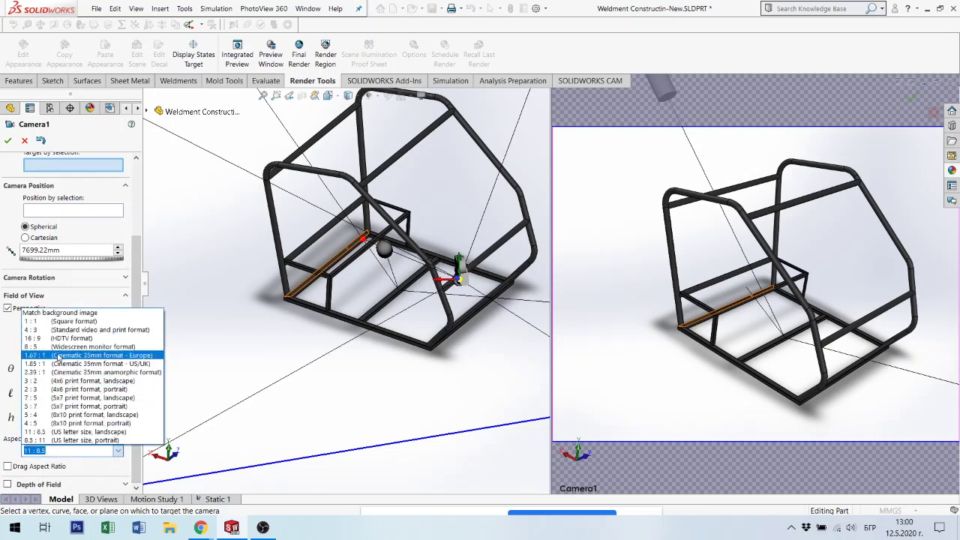
pyautogui.click(54, 338)
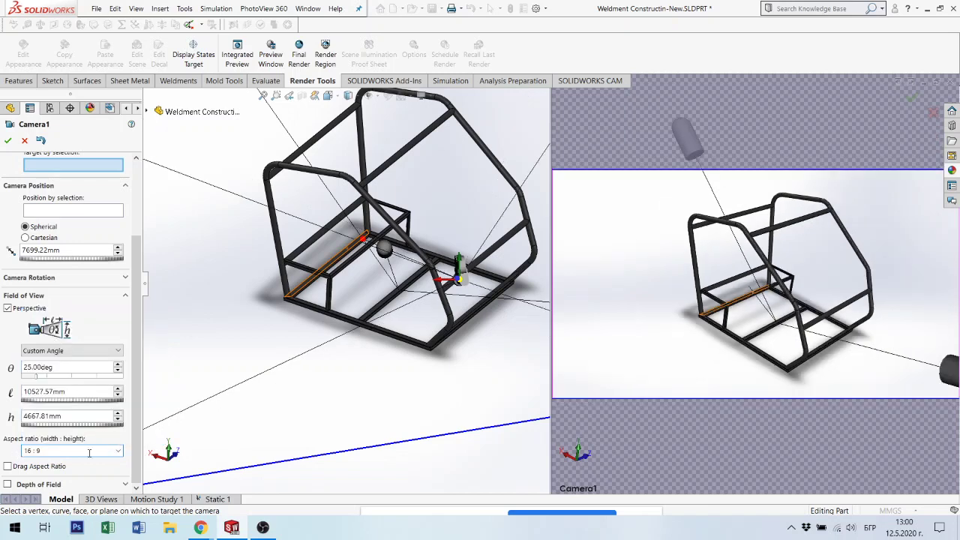
pyautogui.scroll(-1, 89, 453)
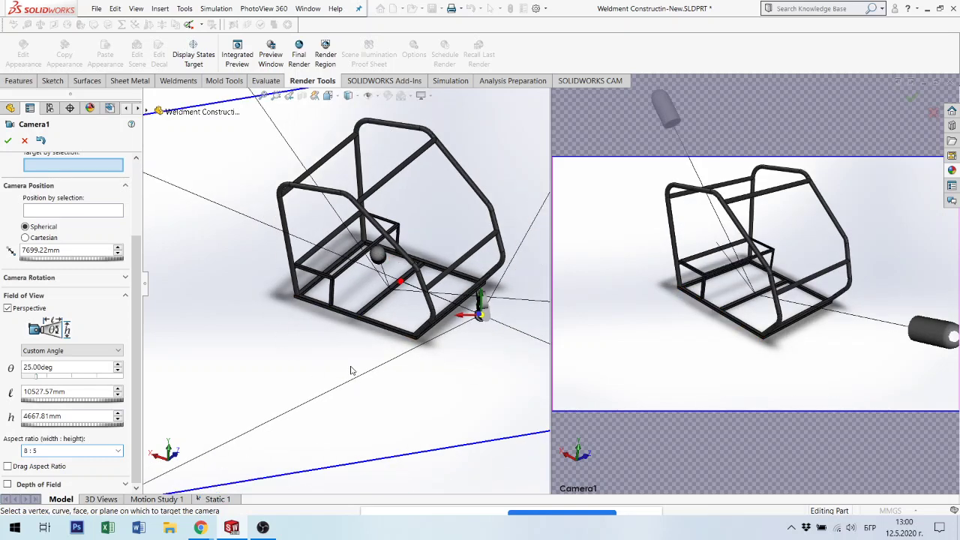
pyautogui.moveTo(708, 359); pyautogui.dragTo(763, 319)
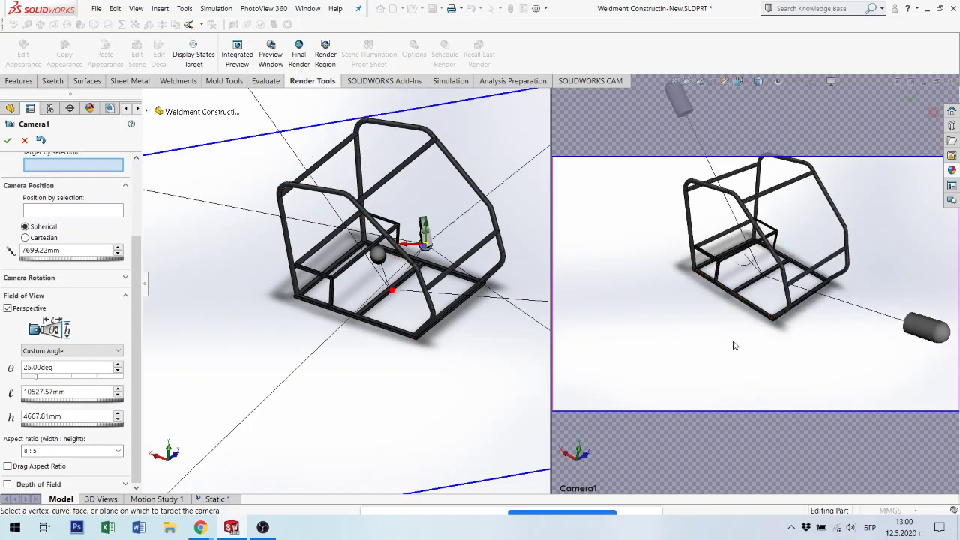
pyautogui.moveTo(817, 145)
pyautogui.mouseDown()
pyautogui.moveTo(780, 153)
pyautogui.moveTo(758, 353)
pyautogui.moveTo(701, 440)
pyautogui.mouseUp()
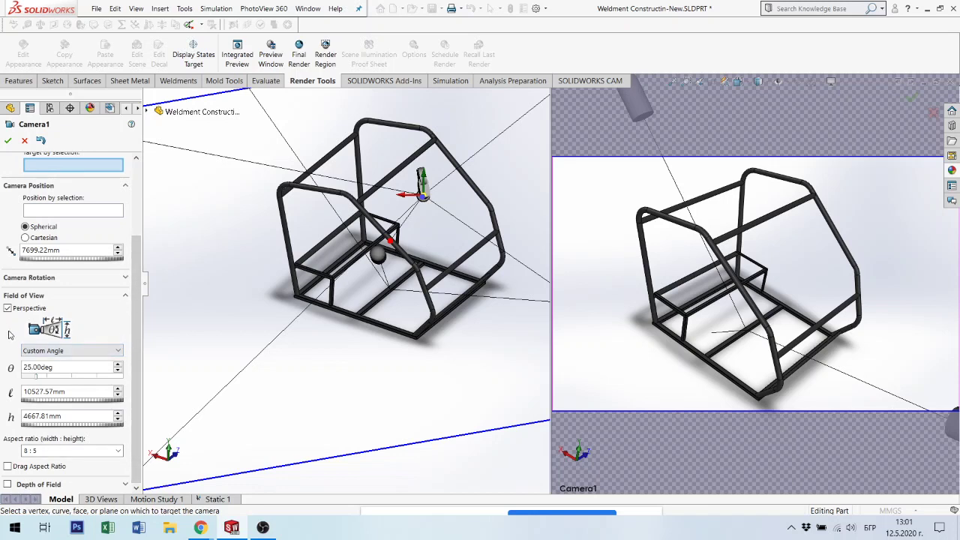
# Set Camera1's roll to 0 under Camera Rotation so the preview is level
pyautogui.click(125, 278)
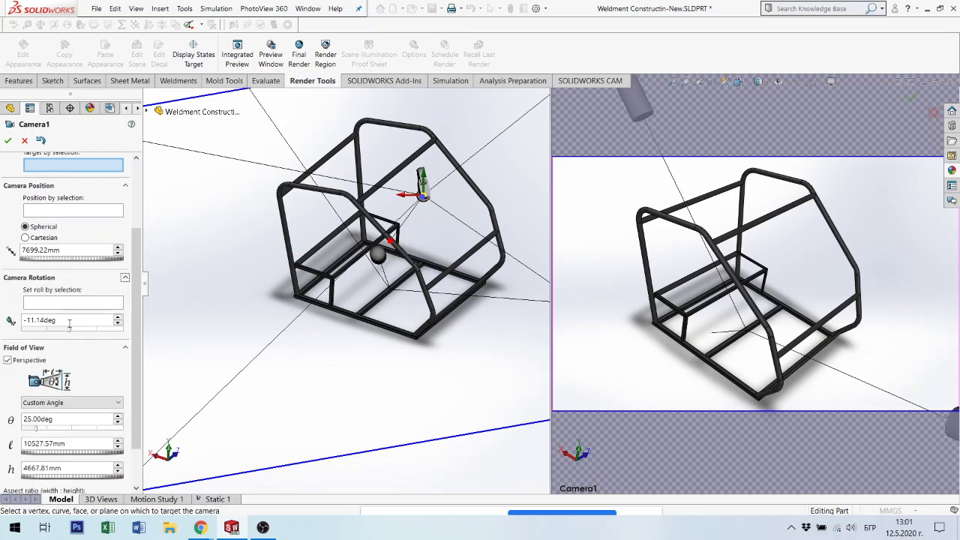
pyautogui.moveTo(68, 323); pyautogui.dragTo(23, 321)
pyautogui.write('0')
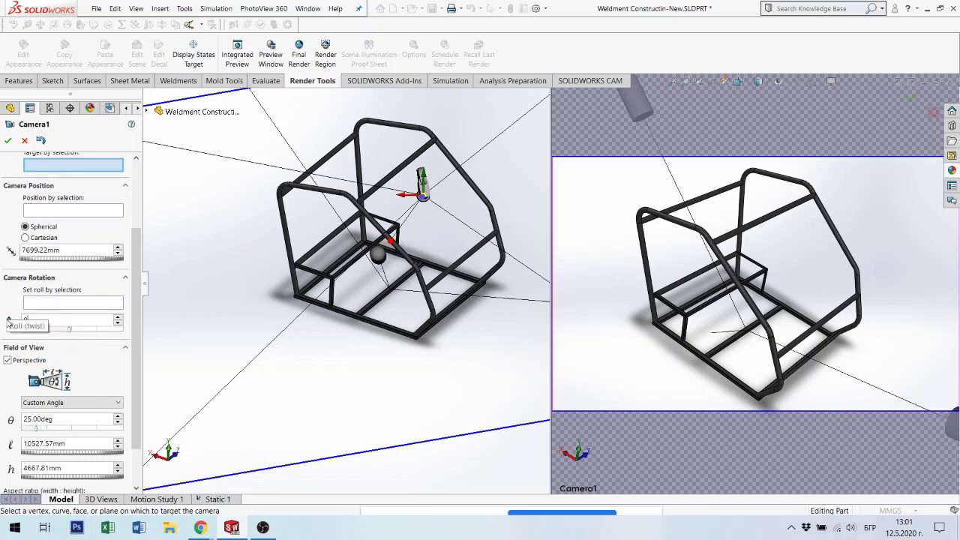
pyautogui.press('Return')
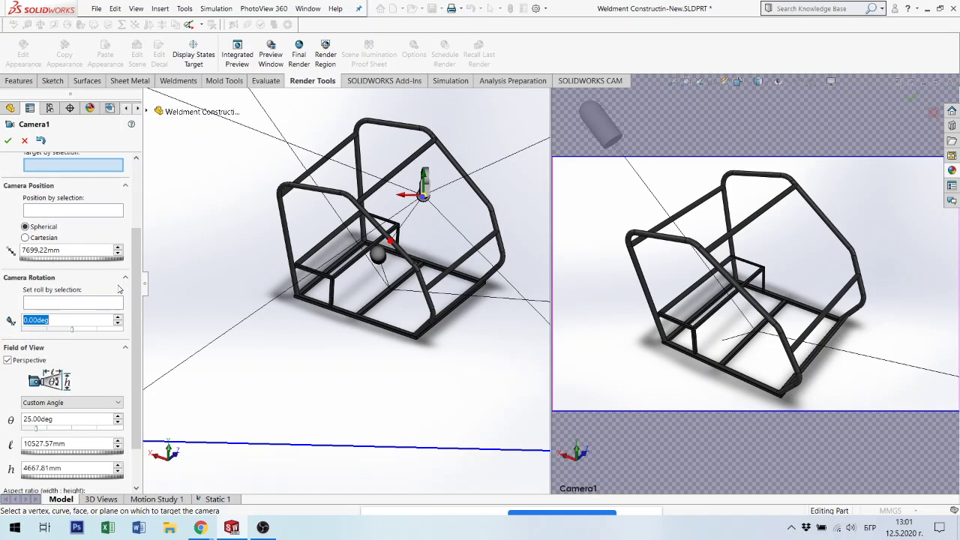
pyautogui.scroll(3, 119, 292)
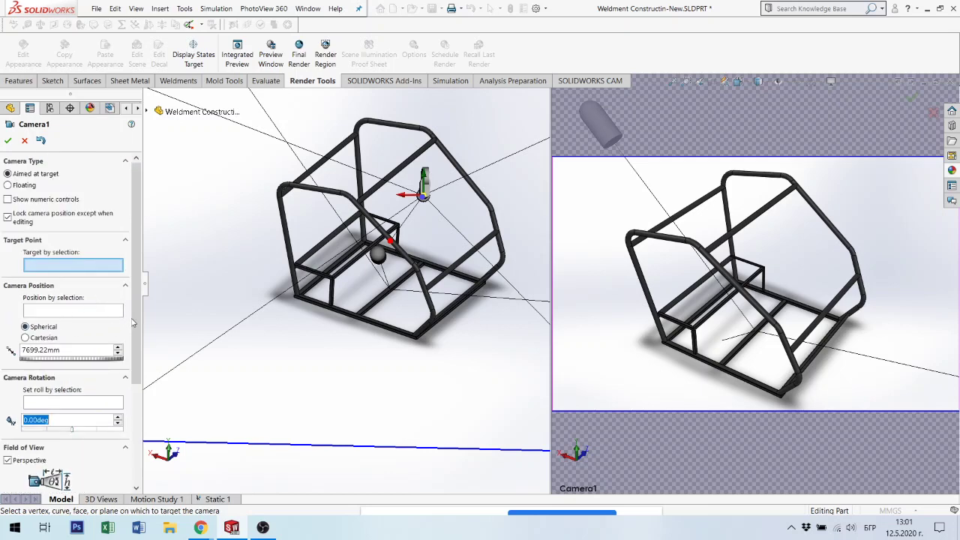
pyautogui.moveTo(136, 323); pyautogui.dragTo(136, 457)
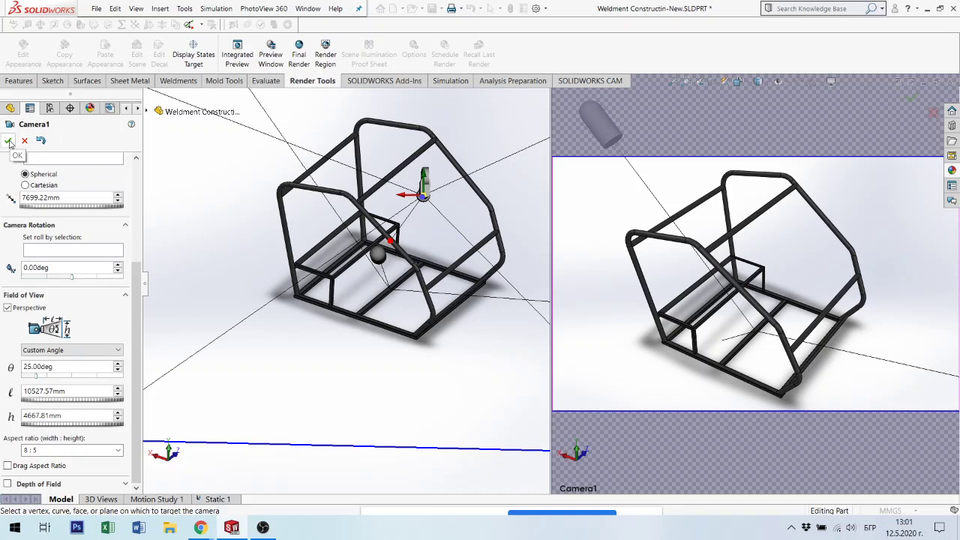
# Confirm Camera1 and bring up the Walk-through entry's context menu
pyautogui.click(8, 142)
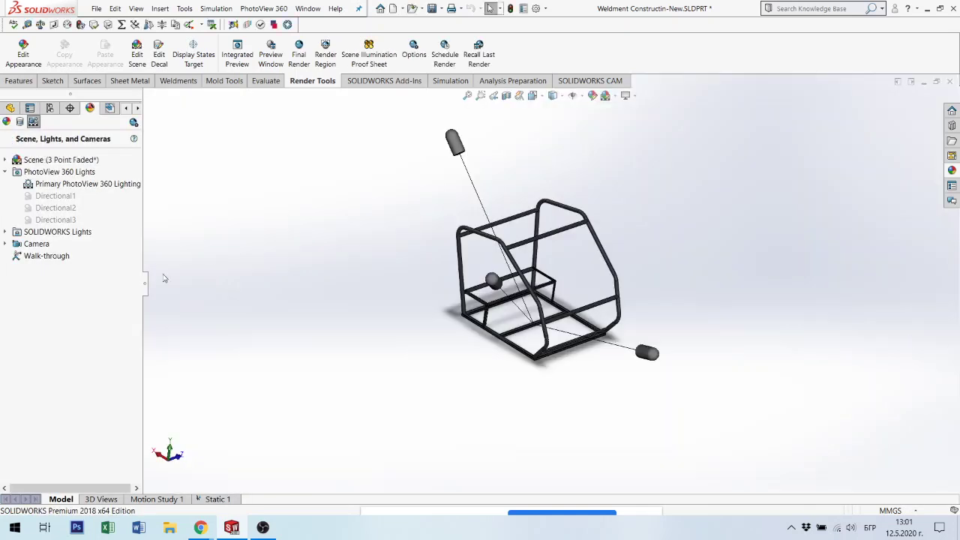
pyautogui.click(39, 257)
pyautogui.rightClick(41, 259)
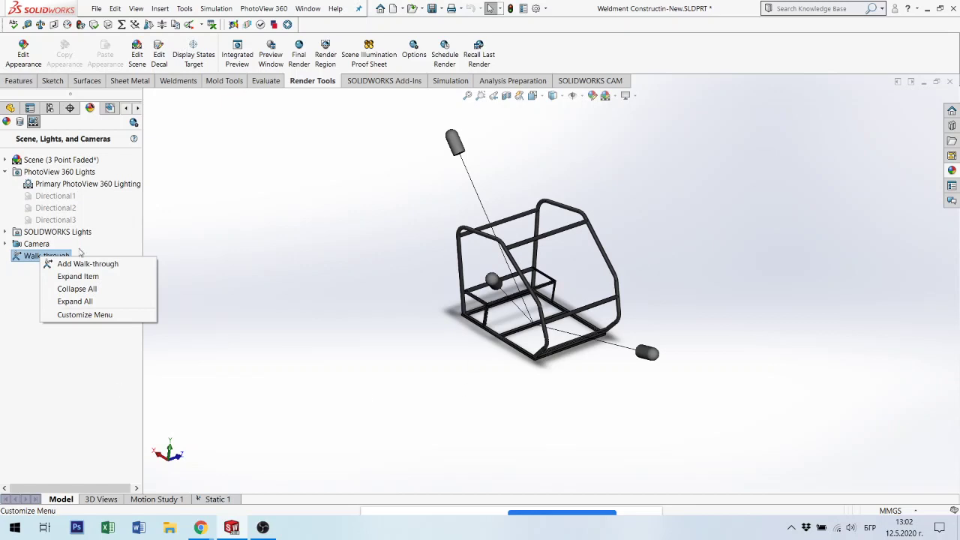
# Add a walk-through on the Top Plane and start capturing it
pyautogui.click(97, 267)
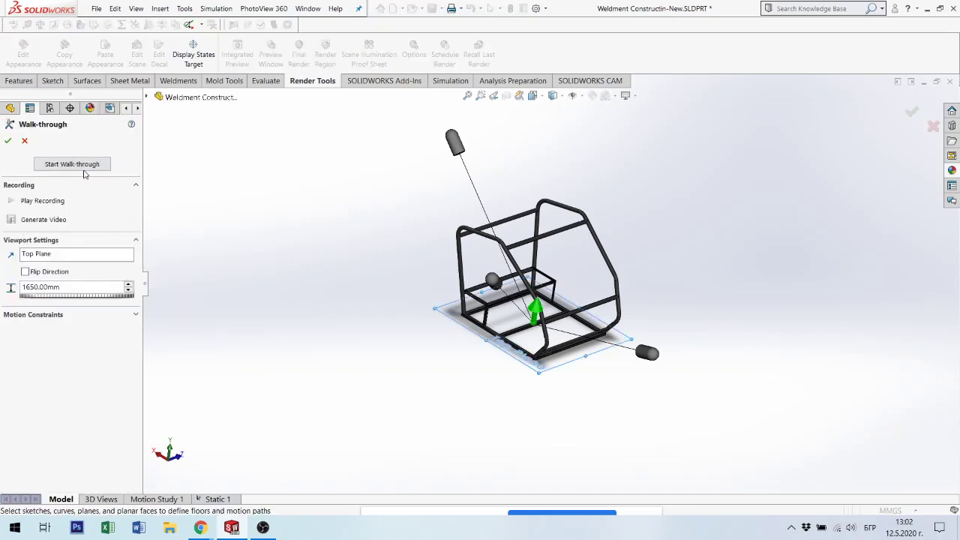
pyautogui.click(80, 164)
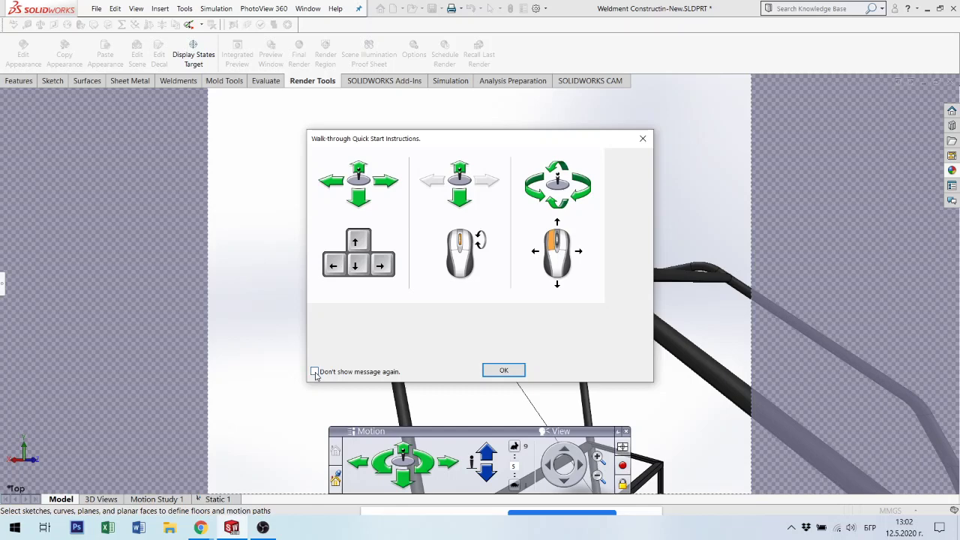
# Dismiss the quick start instructions and turn the walk-through view around the frame
pyautogui.click(501, 370)
pyautogui.moveTo(517, 367)
pyautogui.mouseDown()
pyautogui.moveTo(573, 392)
pyautogui.moveTo(567, 397)
pyautogui.mouseUp()
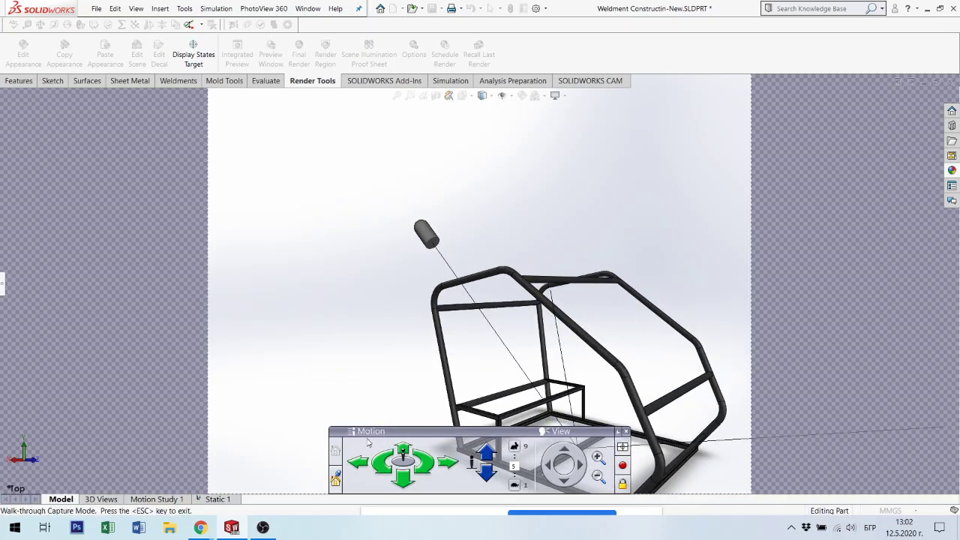
pyautogui.click(424, 465)
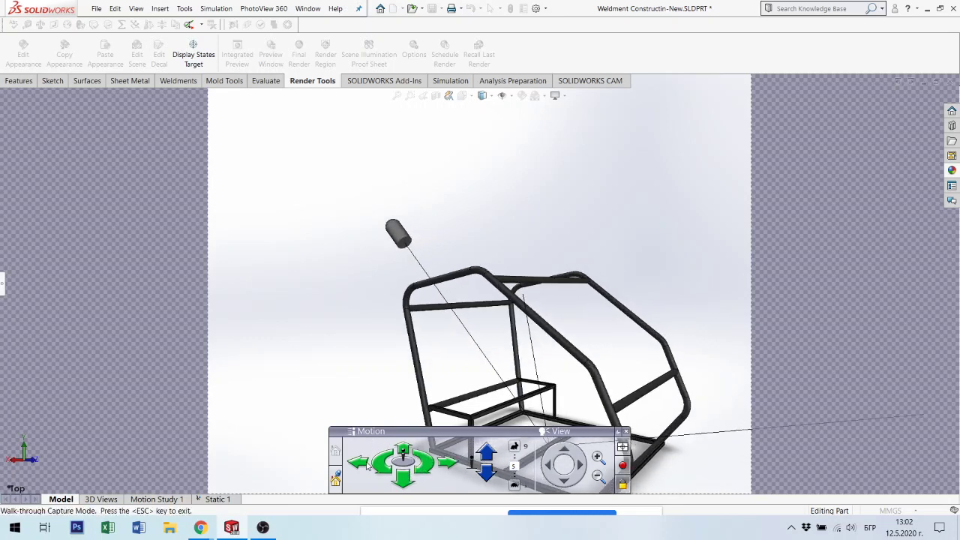
pyautogui.click(428, 464)
pyautogui.click(418, 470)
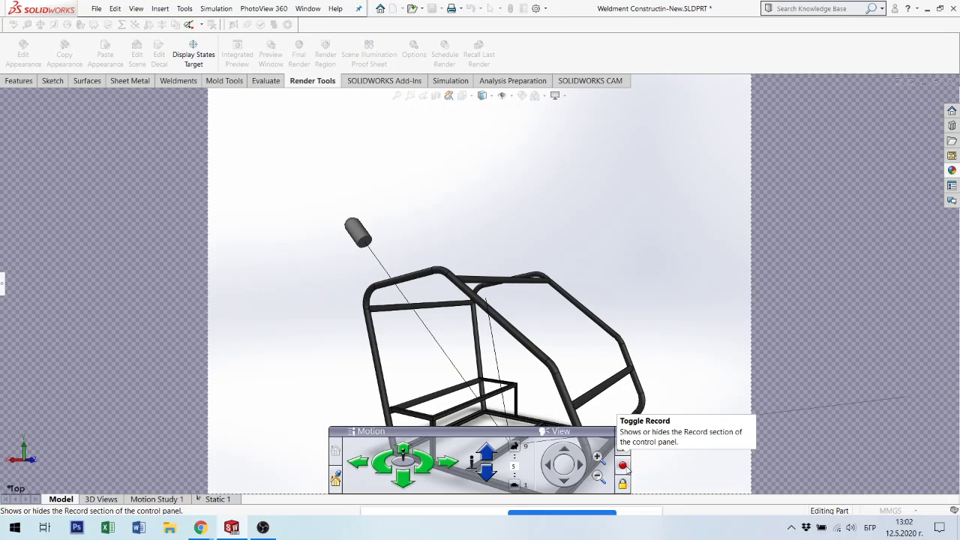
pyautogui.click(623, 466)
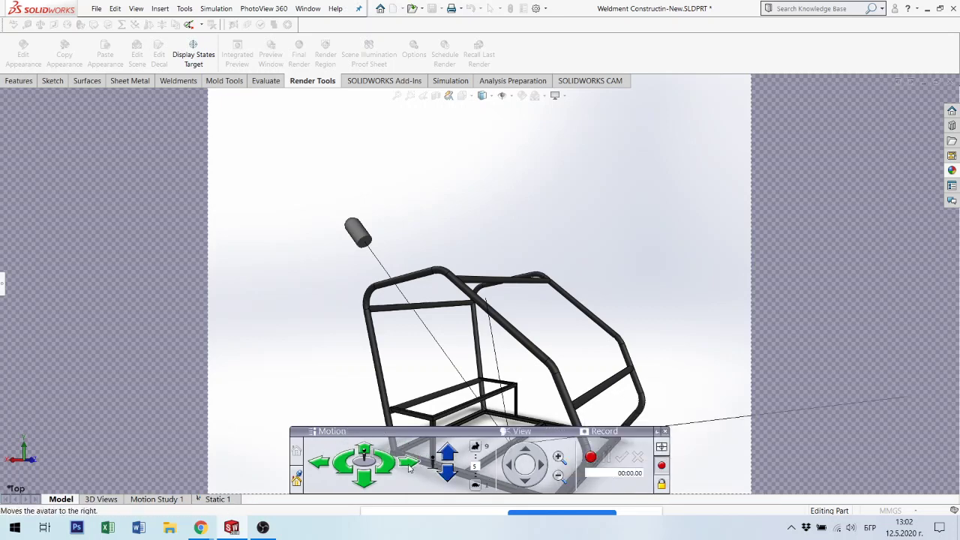
# Turn right, step backward and look left until the whole tube frame is centred
pyautogui.click(374, 472)
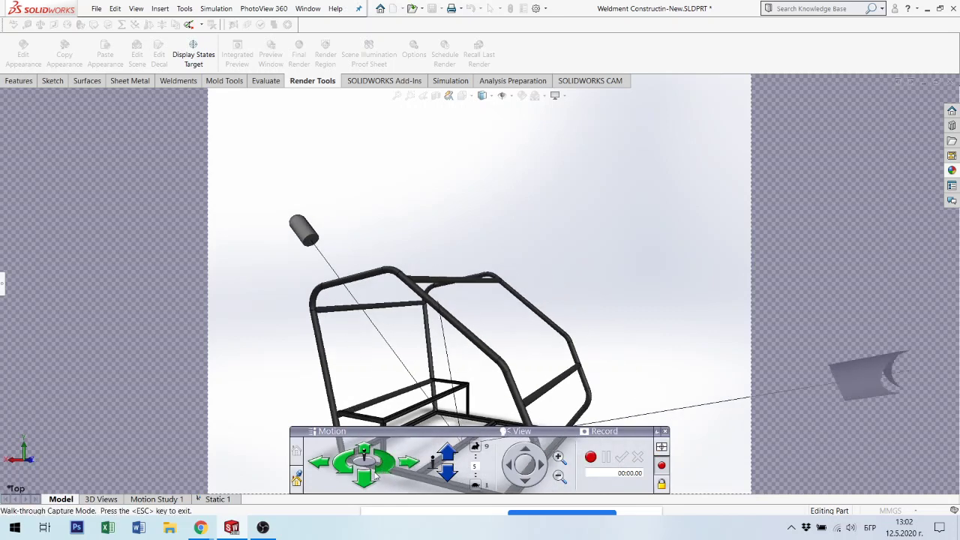
pyautogui.click(374, 473)
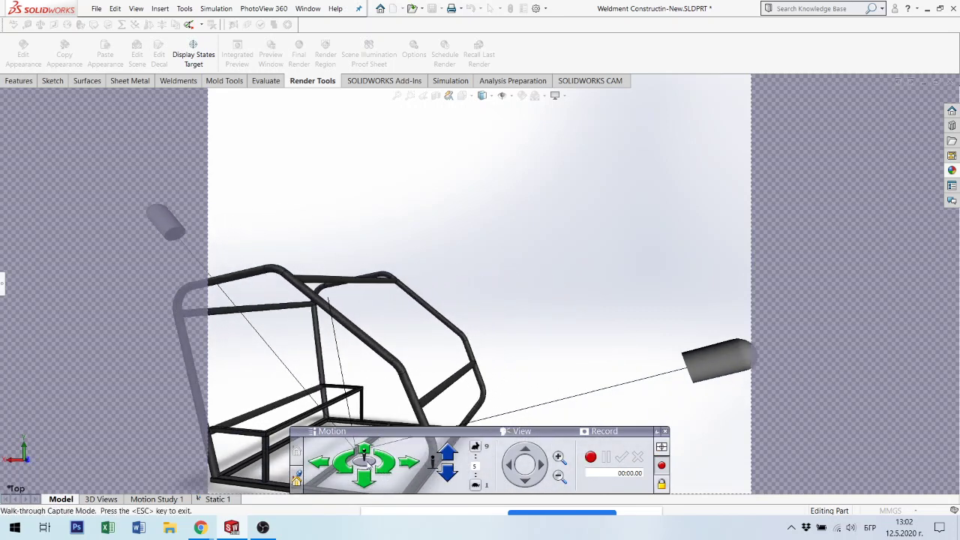
pyautogui.click(379, 465)
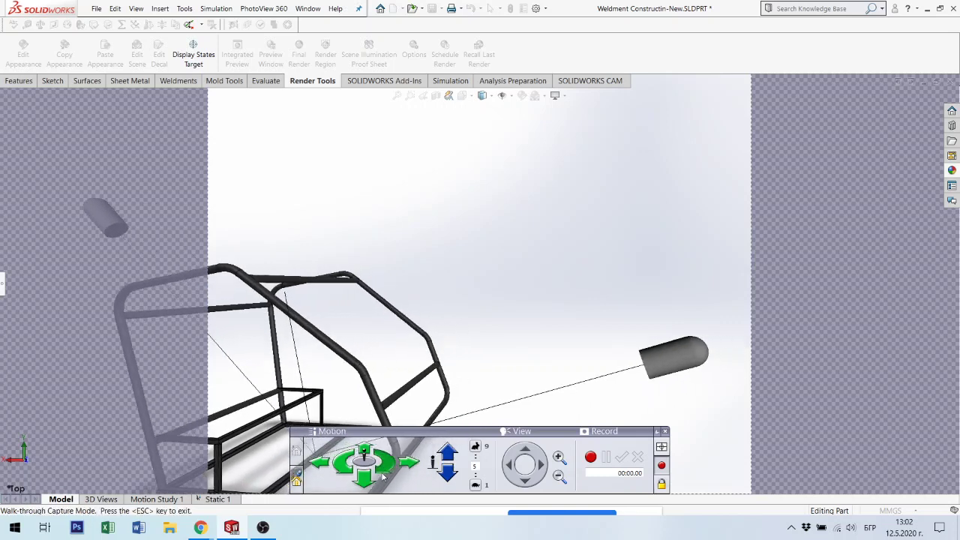
pyautogui.click(367, 480)
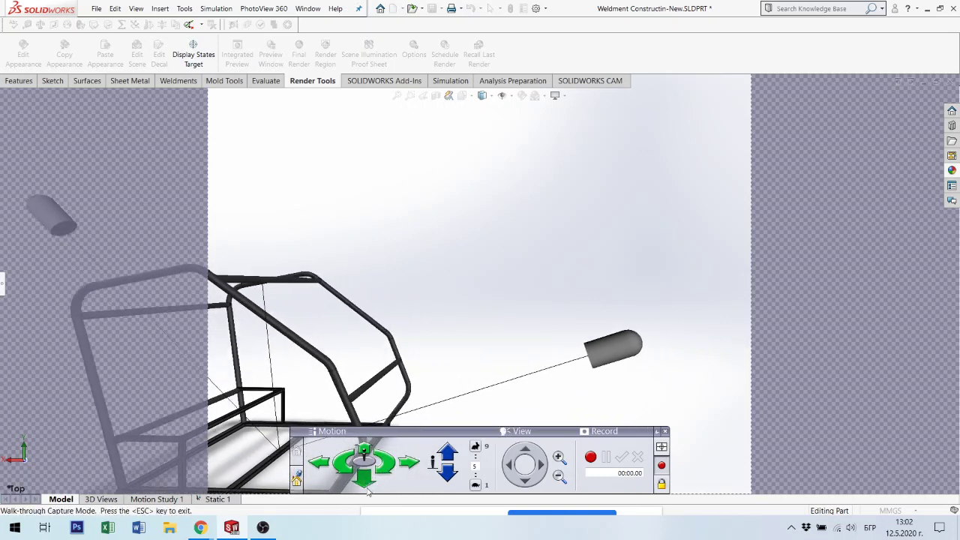
pyautogui.press('Down')
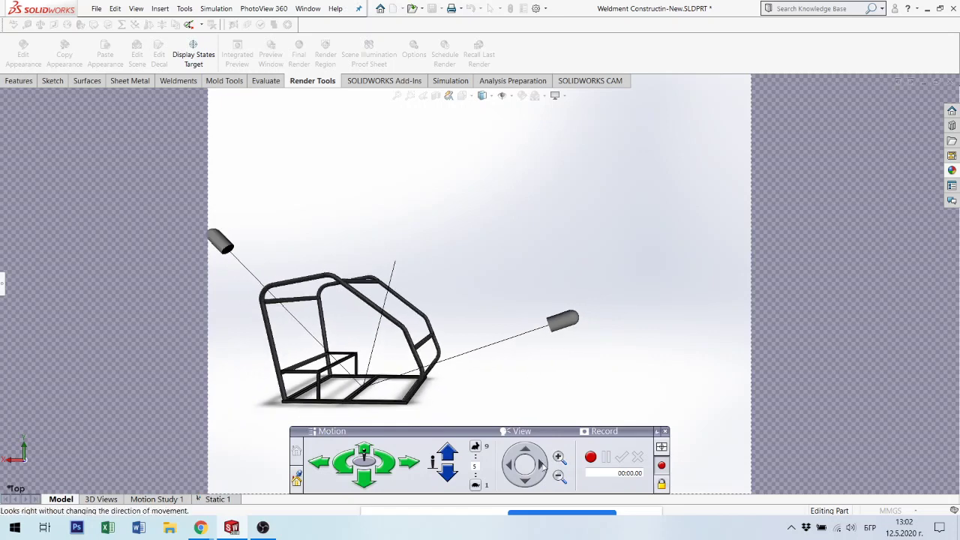
pyautogui.click(540, 464)
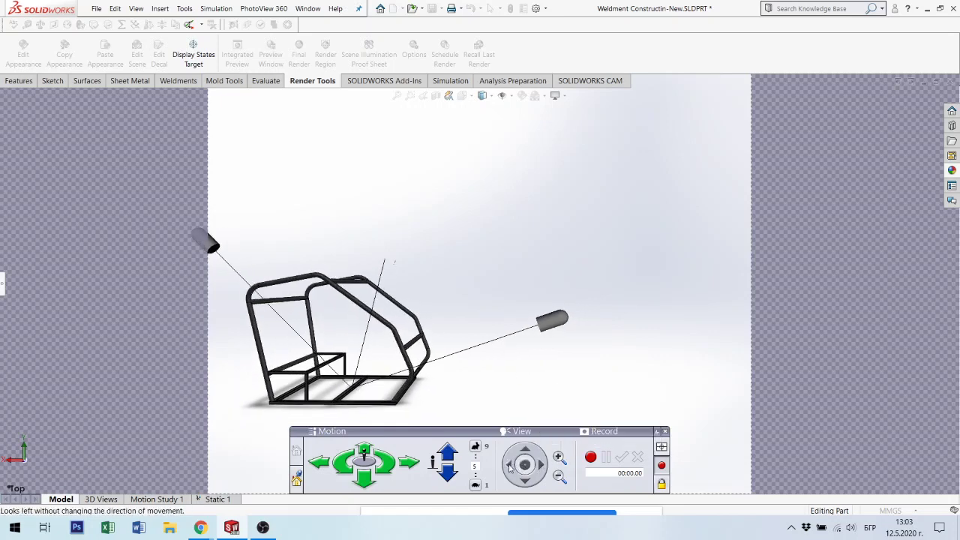
pyautogui.click(509, 466)
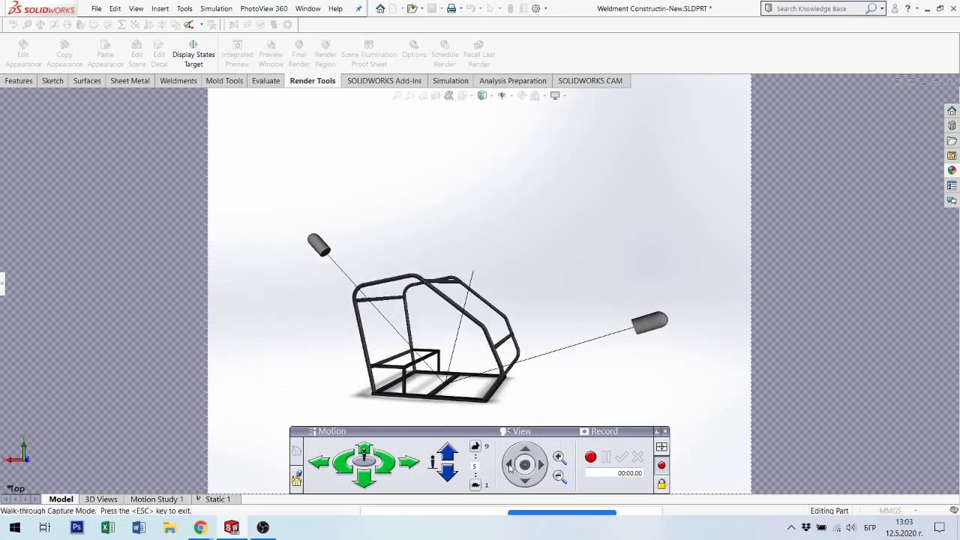
pyautogui.click(510, 466)
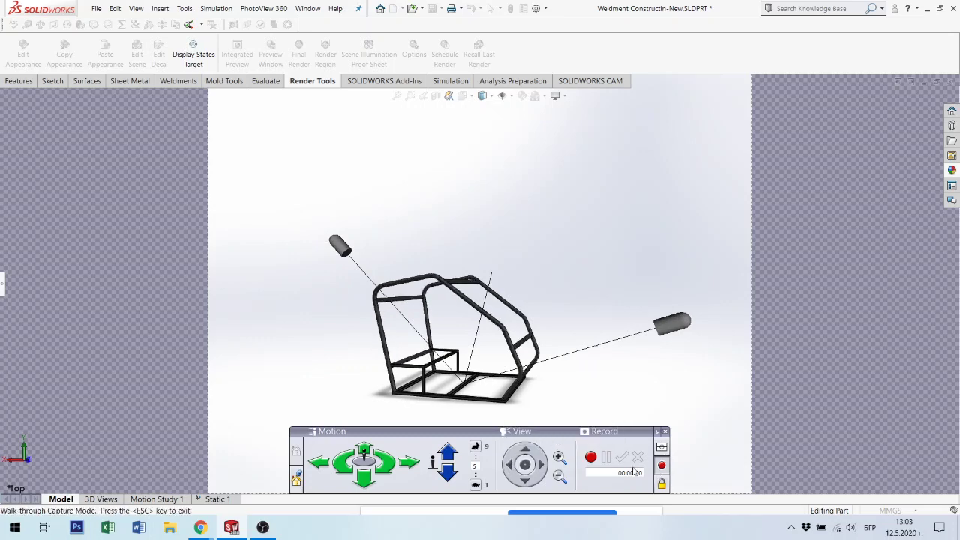
pyautogui.click(662, 467)
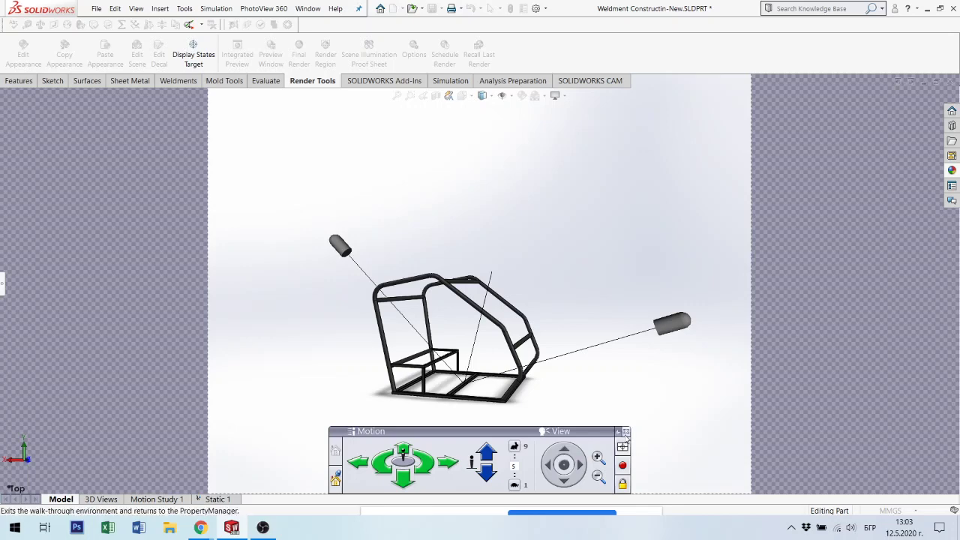
# Exit walk-through capture, zoom out, and accept the Walk-through settings
pyautogui.click(627, 431)
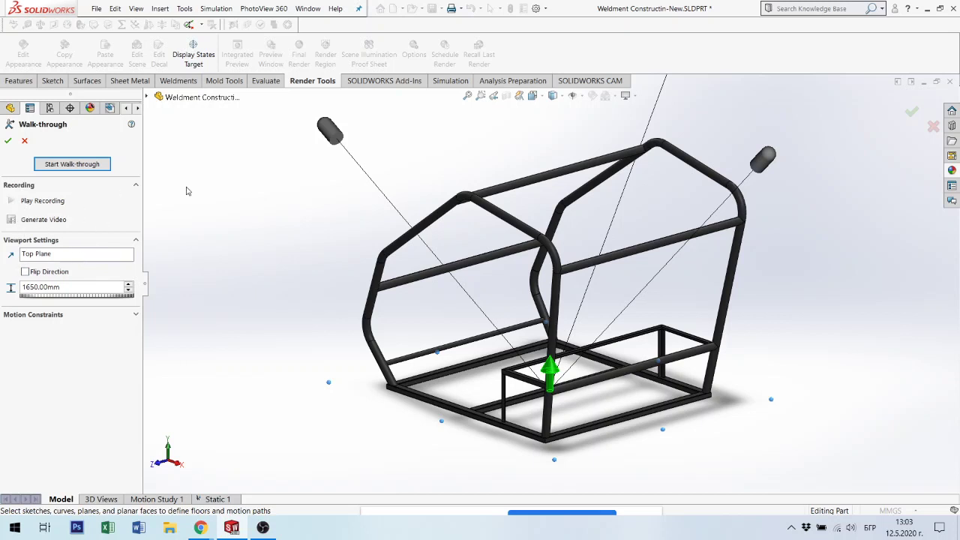
pyautogui.scroll(3, 652, 388)
pyautogui.scroll(2, 677, 351)
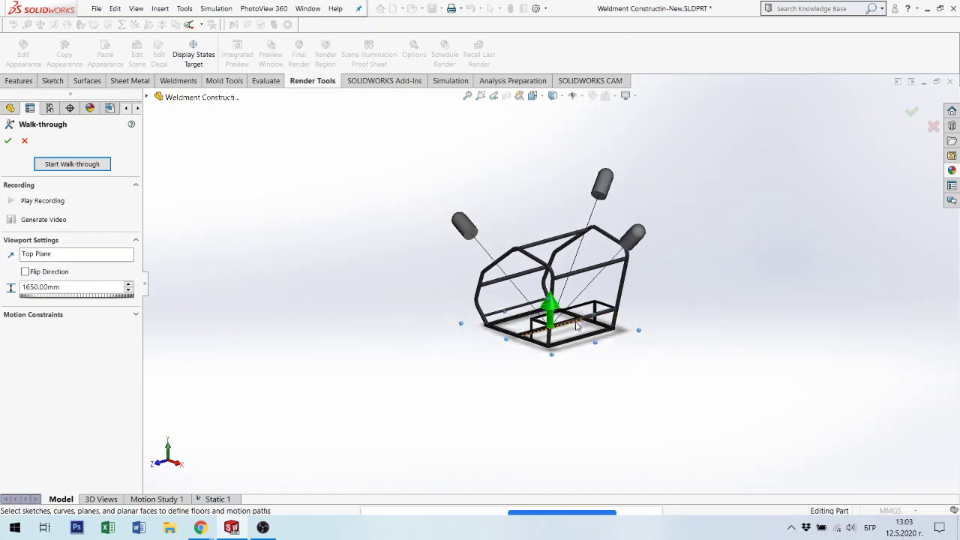
pyautogui.click(9, 142)
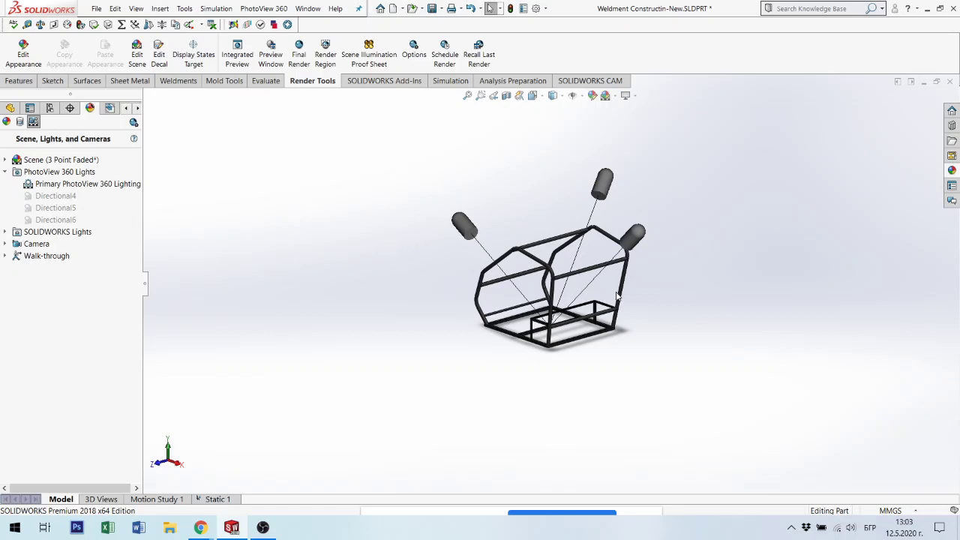
pyautogui.scroll(-2, 667, 250)
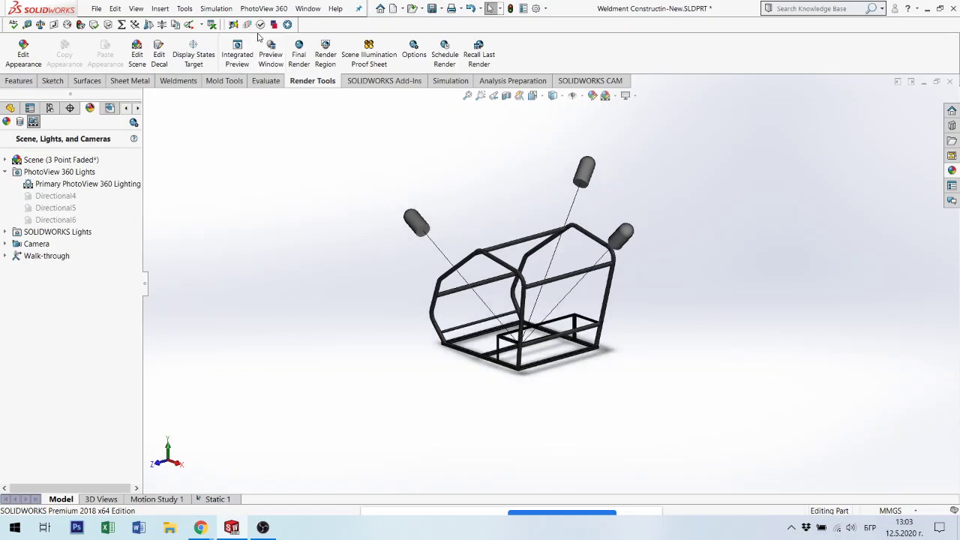
# Run a final PhotoView 360 render of the frame, then close its preview window
pyautogui.click(300, 49)
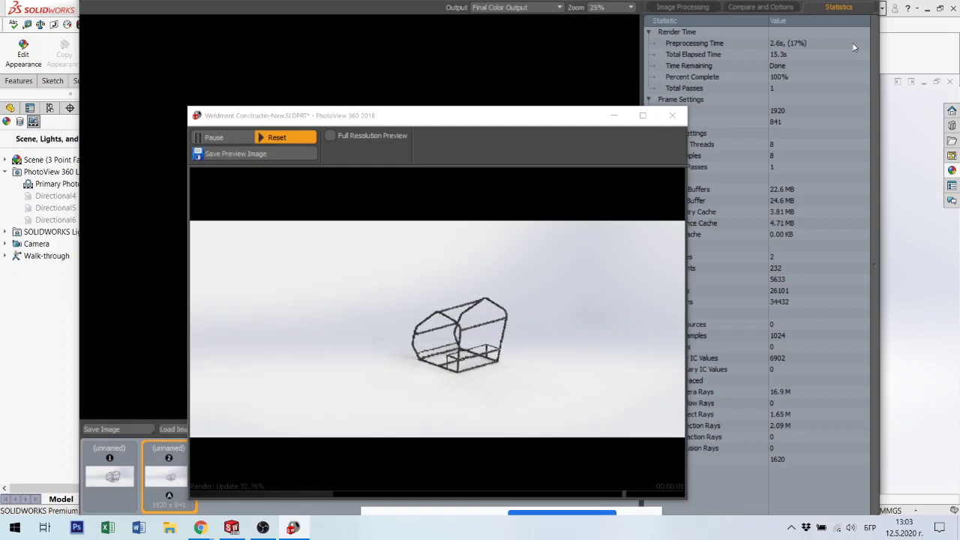
pyautogui.click(671, 117)
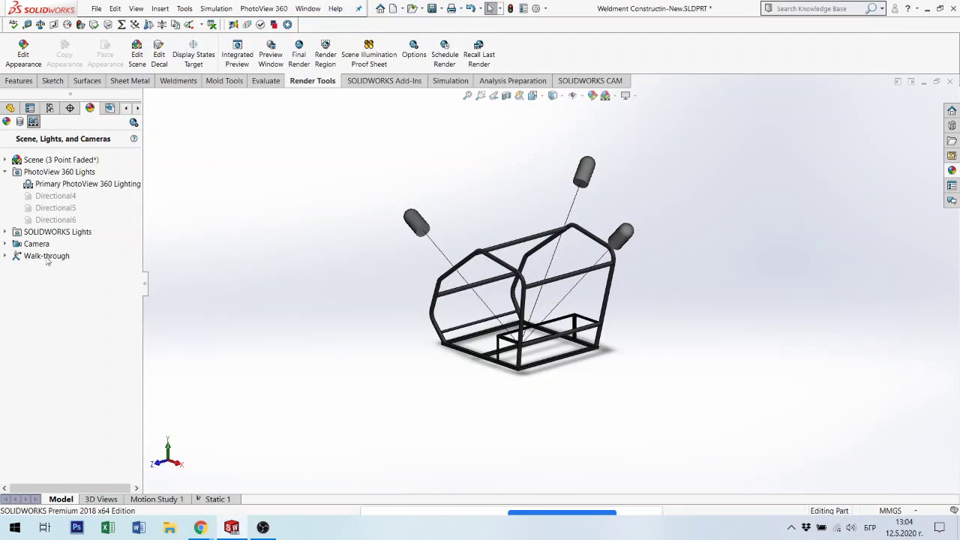
# Expand Cameras, open Camera1 for editing, and run a final render through it
pyautogui.click(37, 245)
pyautogui.click(6, 244)
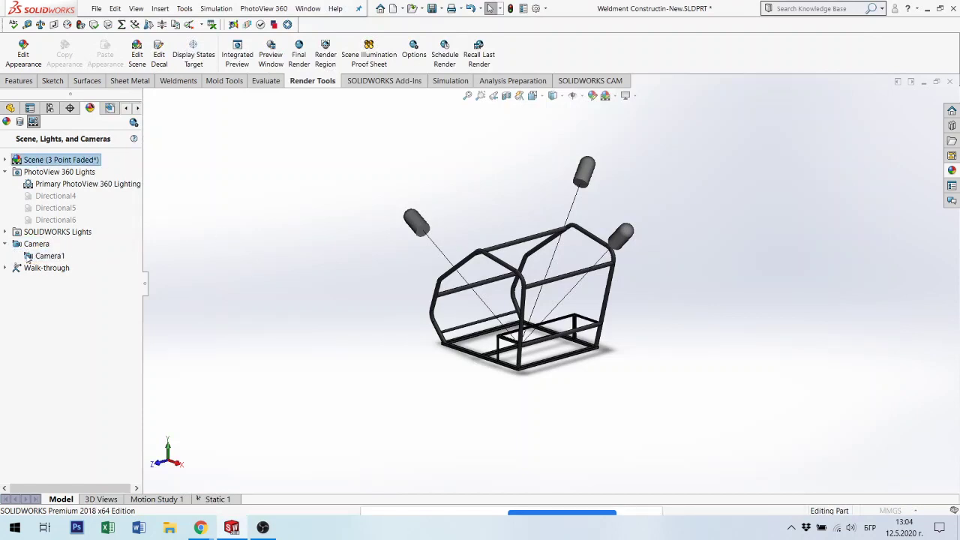
pyautogui.doubleClick(28, 259)
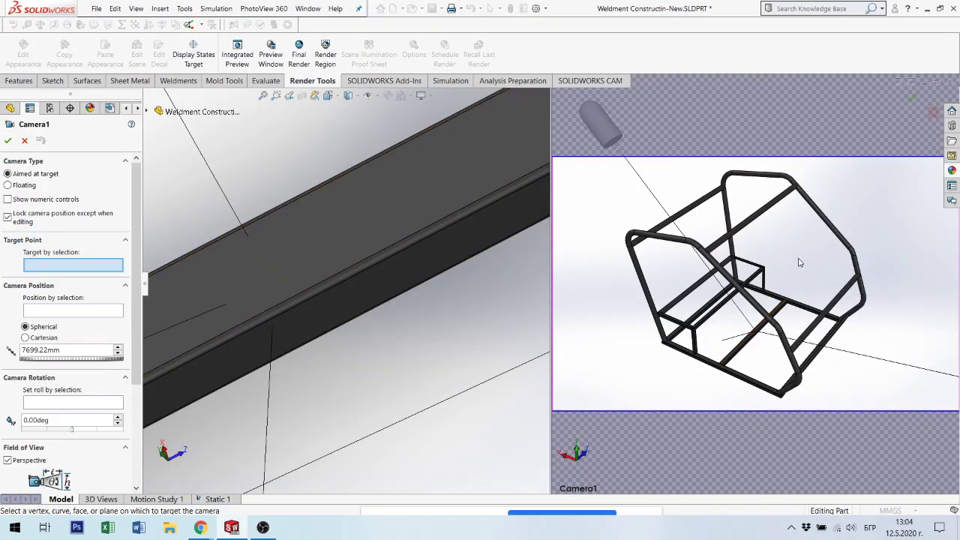
pyautogui.click(300, 54)
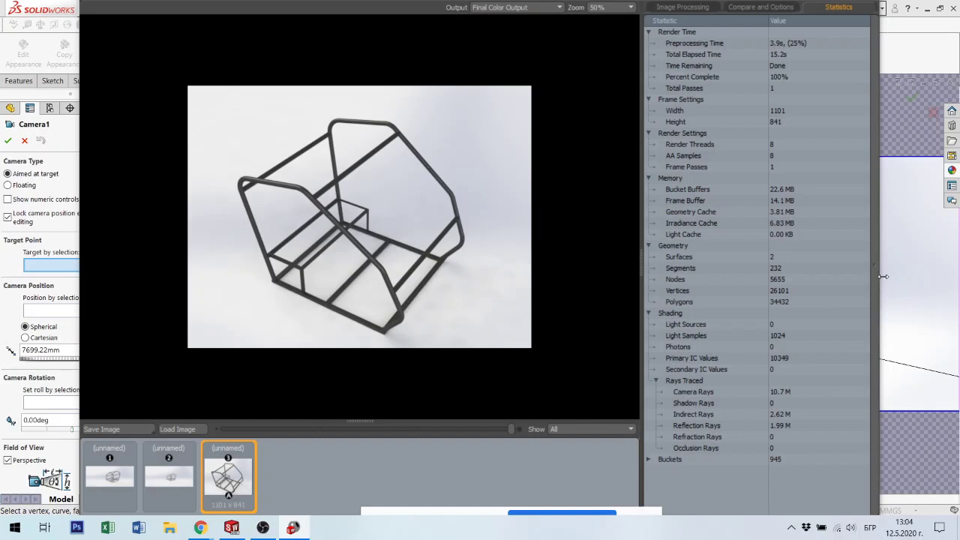
# Check the live PhotoView preview of Camera1, then zoom the camera view
pyautogui.click(918, 448)
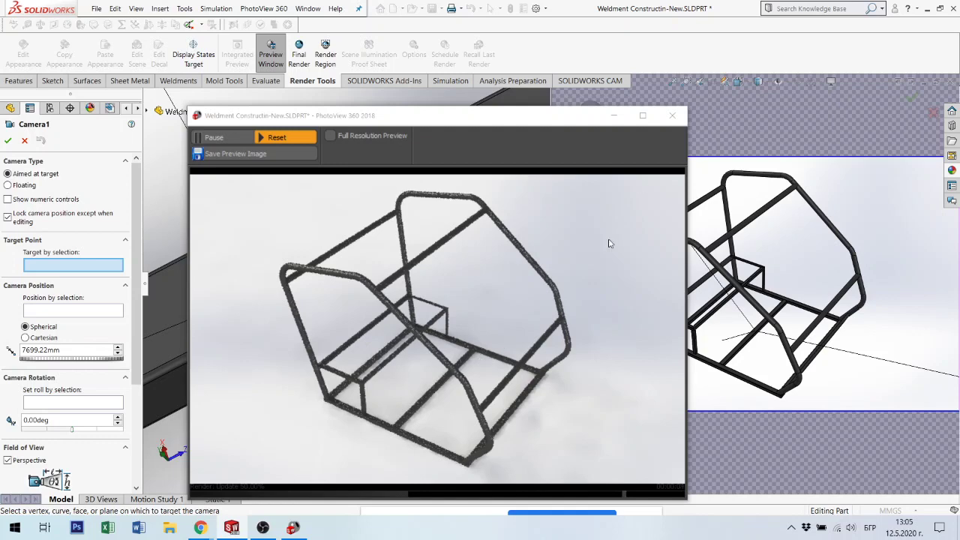
pyautogui.click(672, 115)
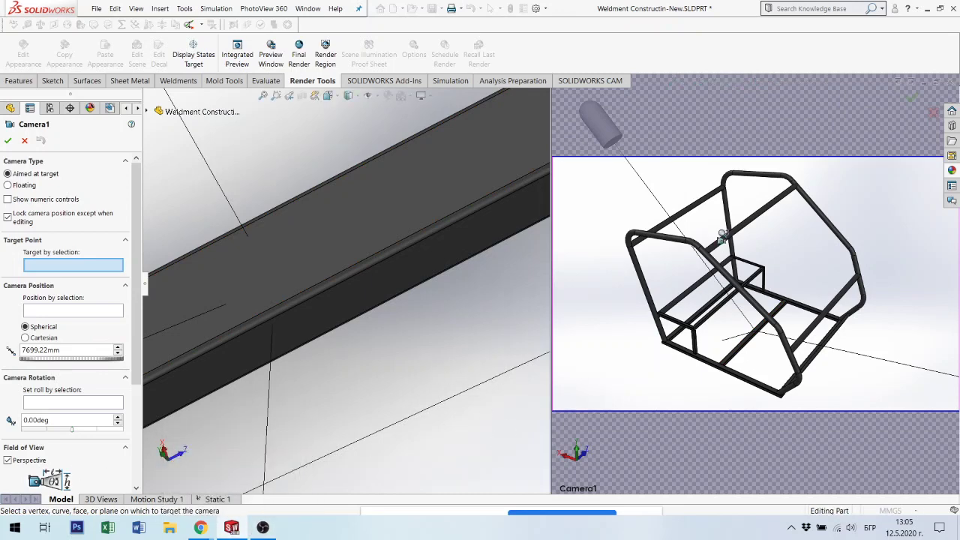
pyautogui.scroll(-5, 722, 236)
pyautogui.scroll(3, 722, 237)
pyautogui.scroll(3, 739, 251)
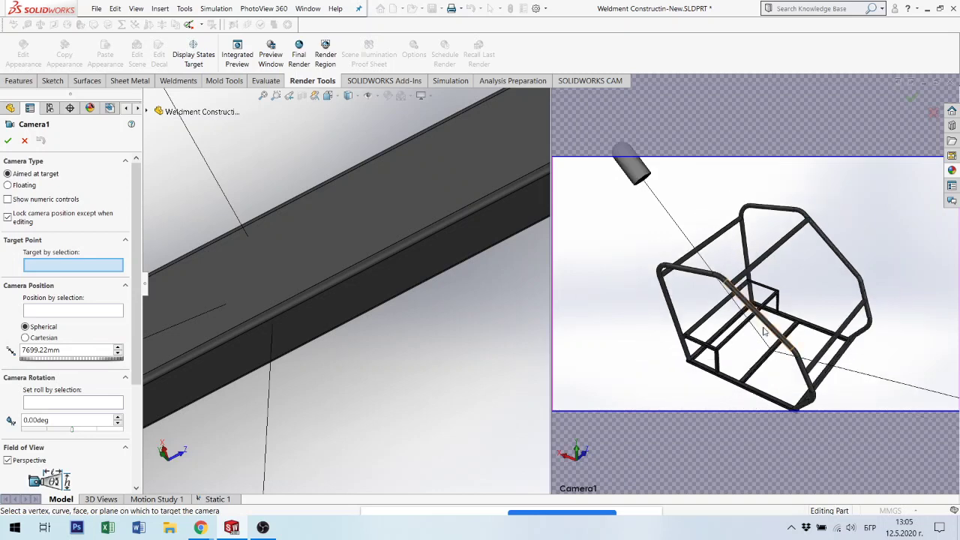
pyautogui.scroll(-2, 781, 161)
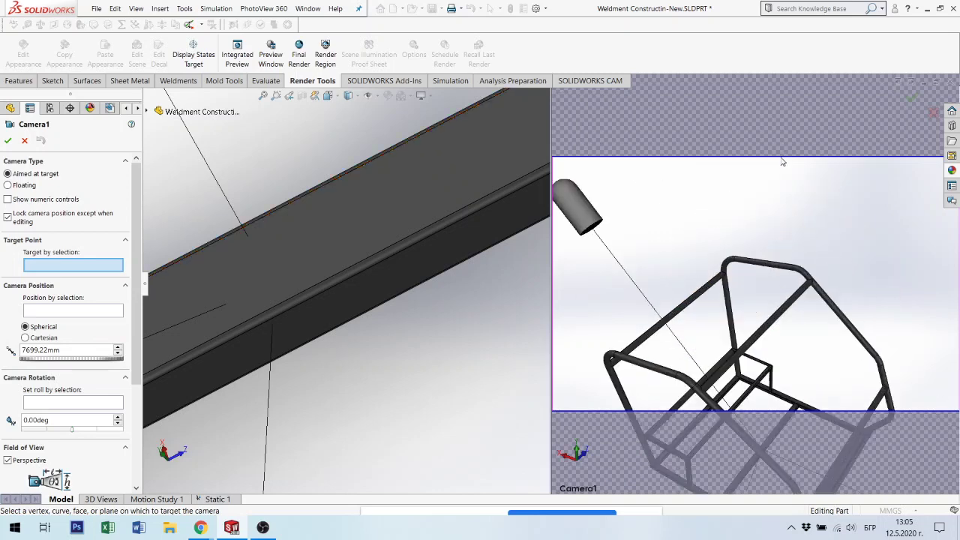
pyautogui.scroll(2, 773, 96)
pyautogui.scroll(2, 773, 100)
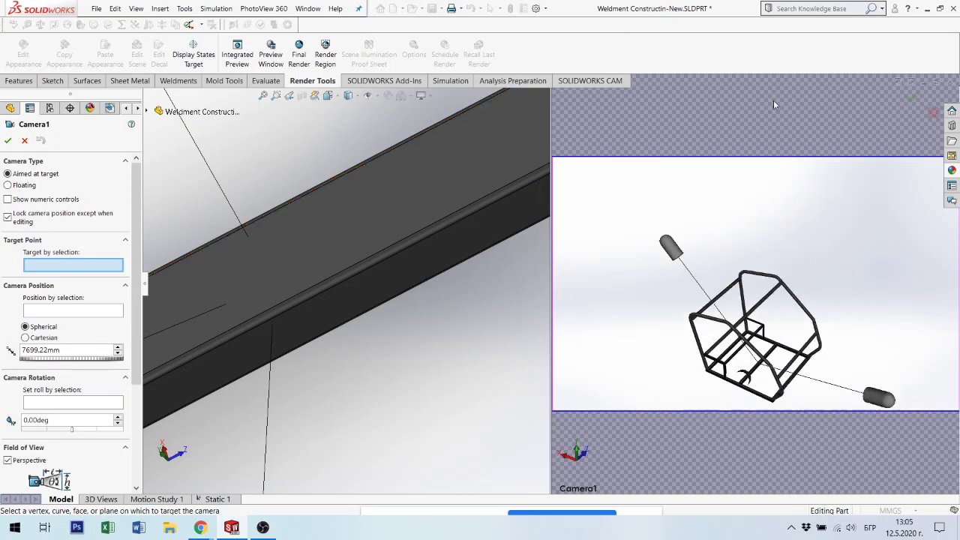
# Orbit and pull back Camera1 to frame the whole tube frame, then accept it
pyautogui.moveTo(745, 483); pyautogui.dragTo(759, 427, button='middle')
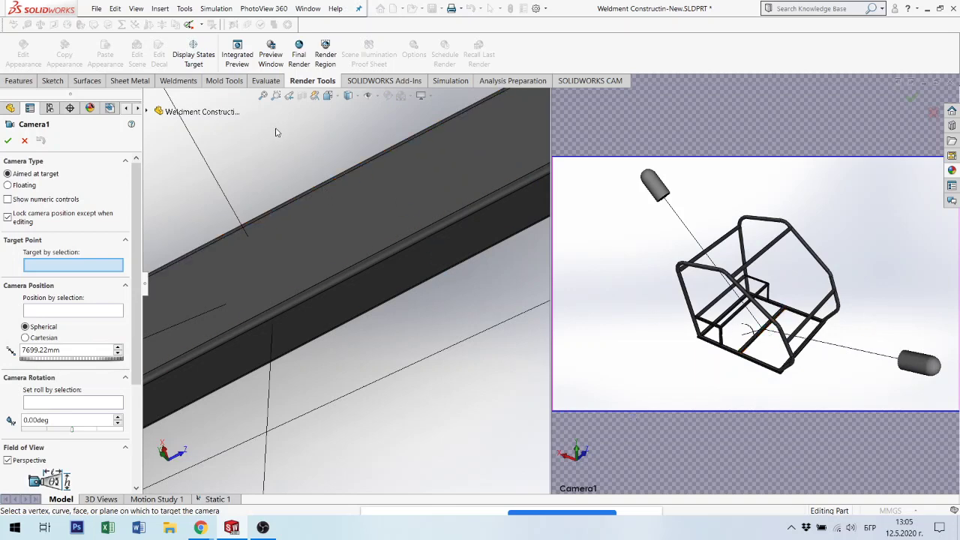
pyautogui.moveTo(294, 133)
pyautogui.mouseDown(button='middle')
pyautogui.moveTo(381, 253)
pyautogui.moveTo(330, 291)
pyautogui.mouseUp(button='middle')
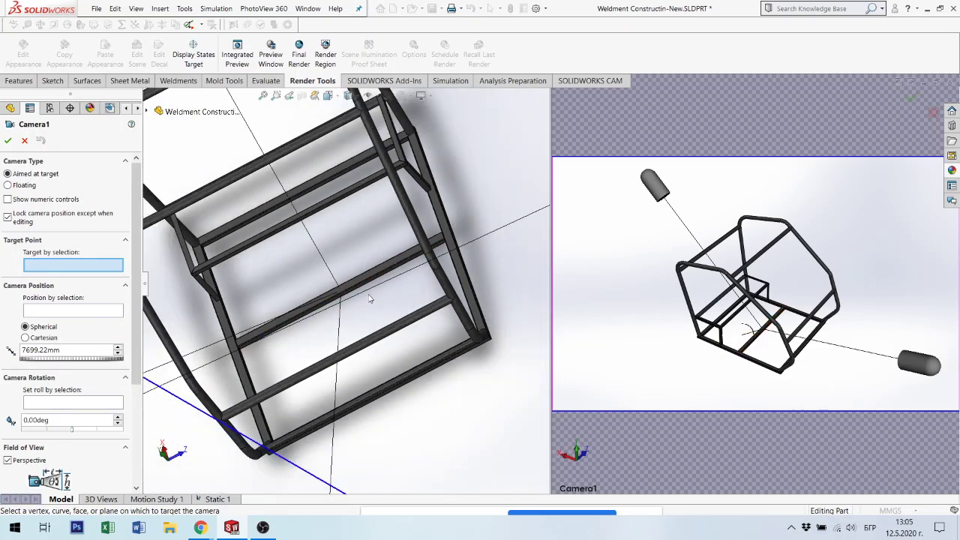
pyautogui.scroll(5, 330, 291)
pyautogui.moveTo(330, 291); pyautogui.dragTo(388, 249, button='middle')
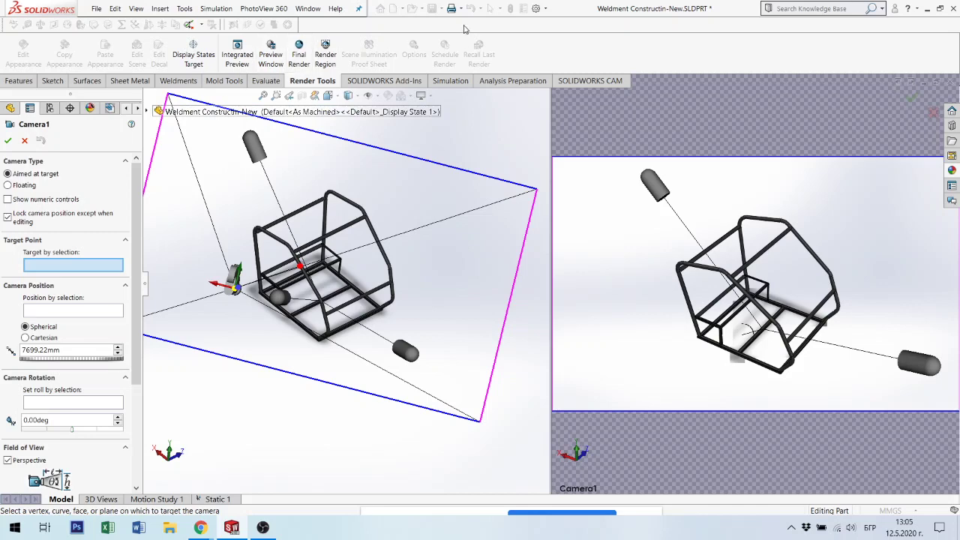
pyautogui.click(8, 142)
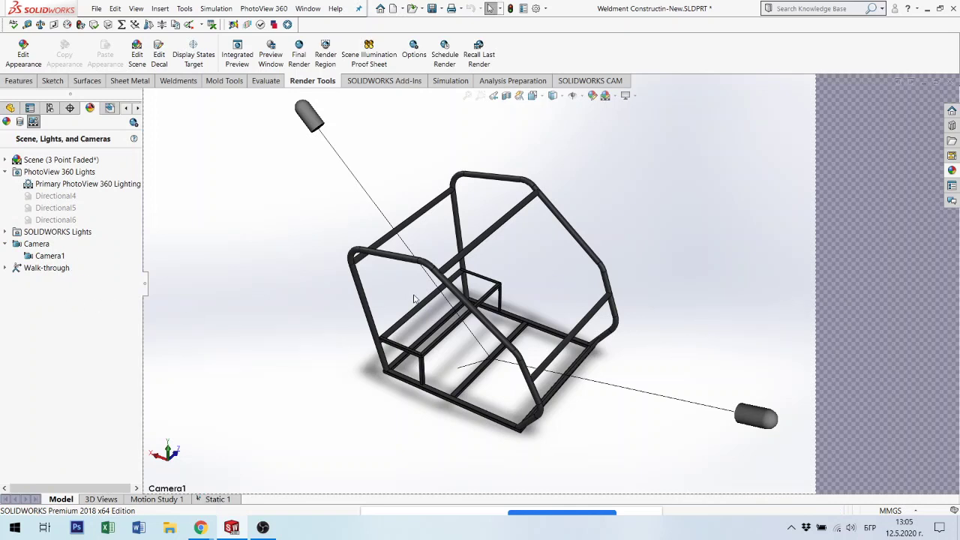
# Switch to Motion Study 1, expand SOLIDWORKS Lights, and select Camera1 and Directional4
pyautogui.click(159, 501)
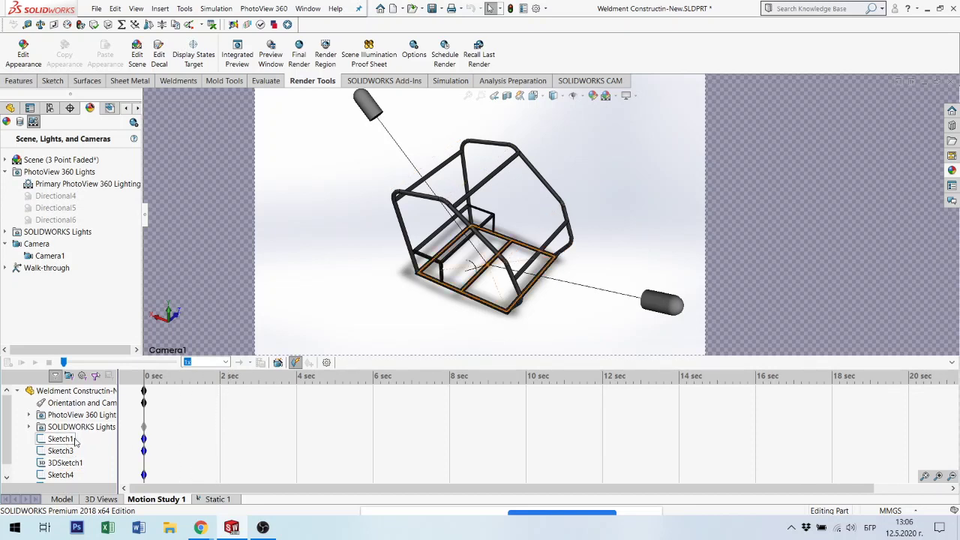
pyautogui.scroll(-1, 75, 442)
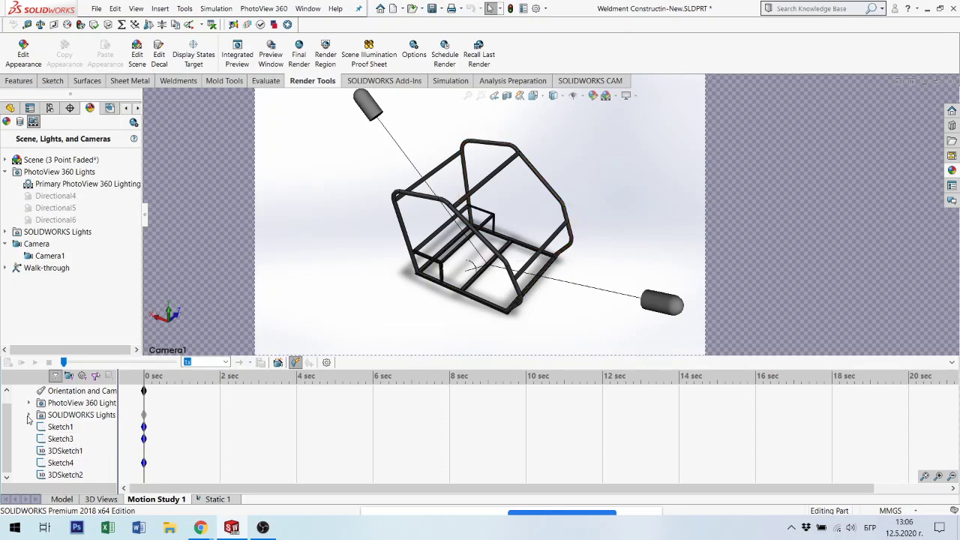
pyautogui.click(28, 417)
pyautogui.scroll(-1, 59, 429)
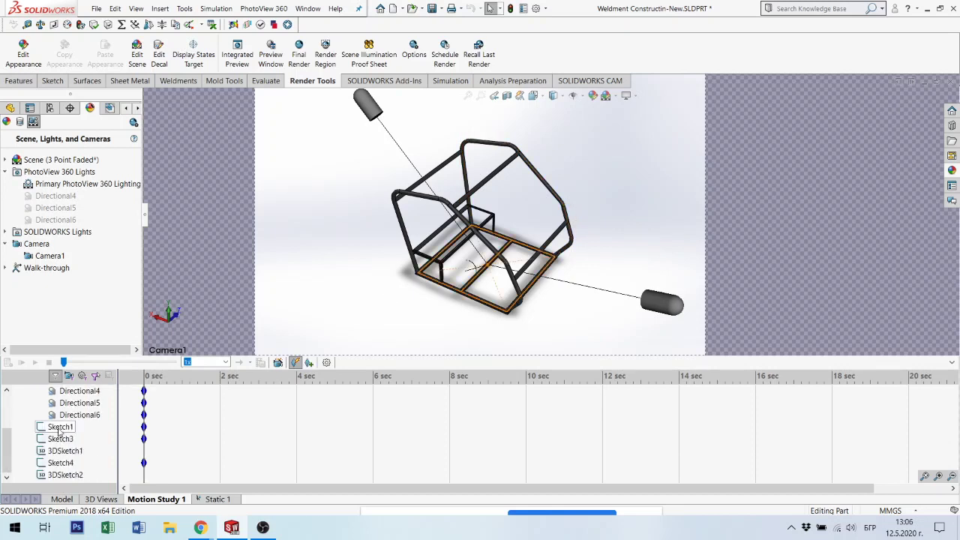
pyautogui.scroll(1, 65, 434)
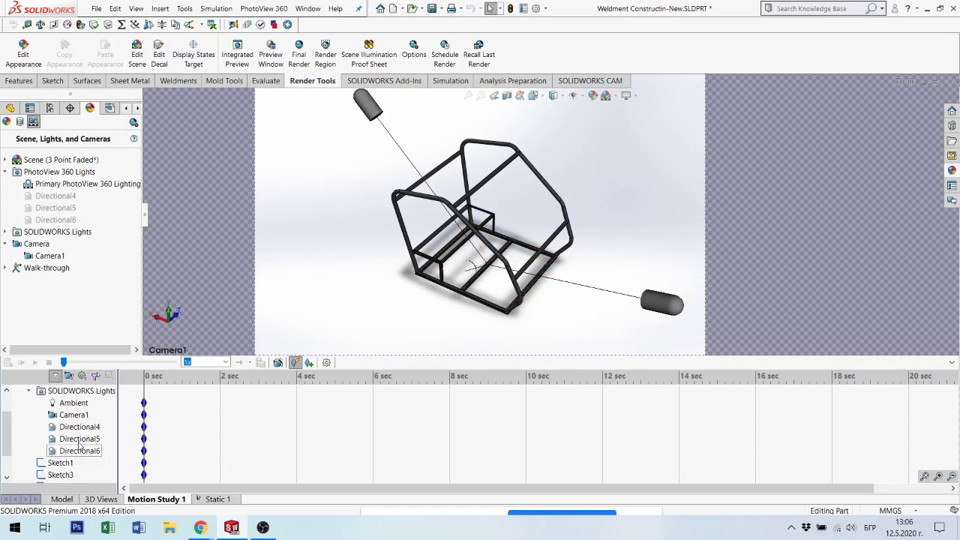
pyautogui.click(75, 417)
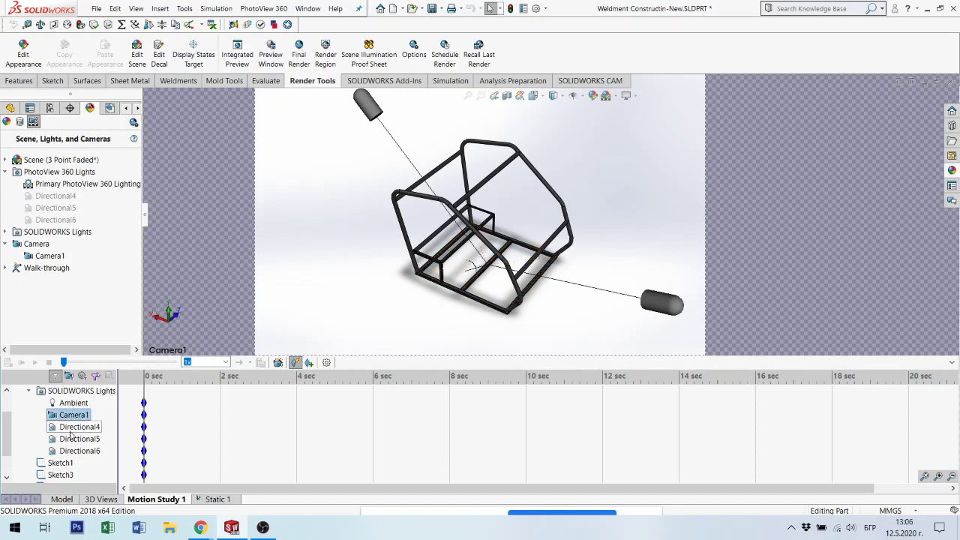
pyautogui.click(73, 429)
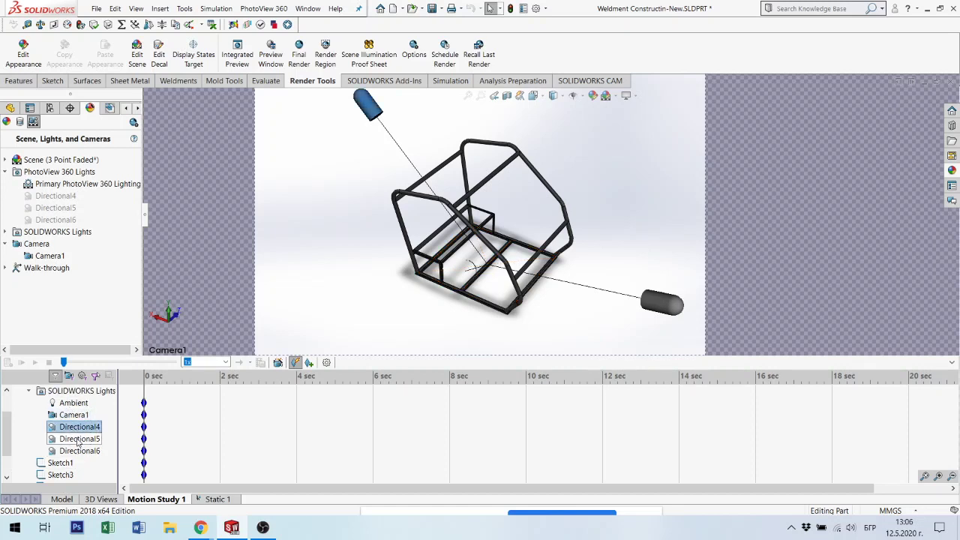
pyautogui.scroll(-1, 78, 443)
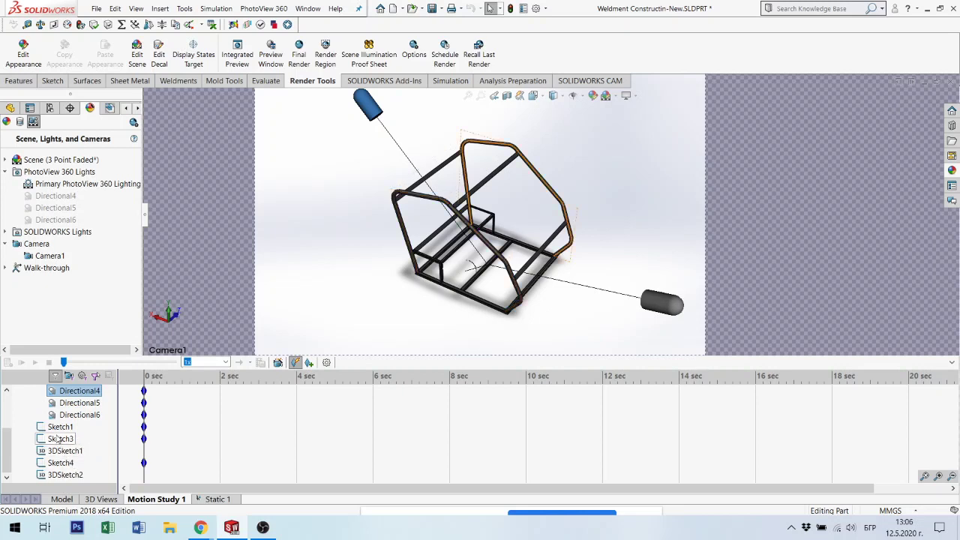
pyautogui.scroll(3, 75, 448)
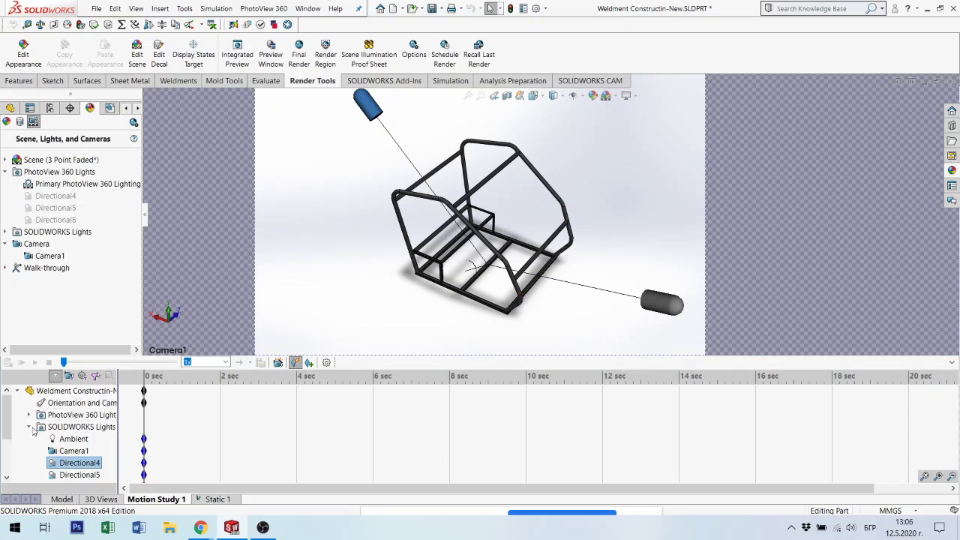
pyautogui.scroll(-2, 162, 432)
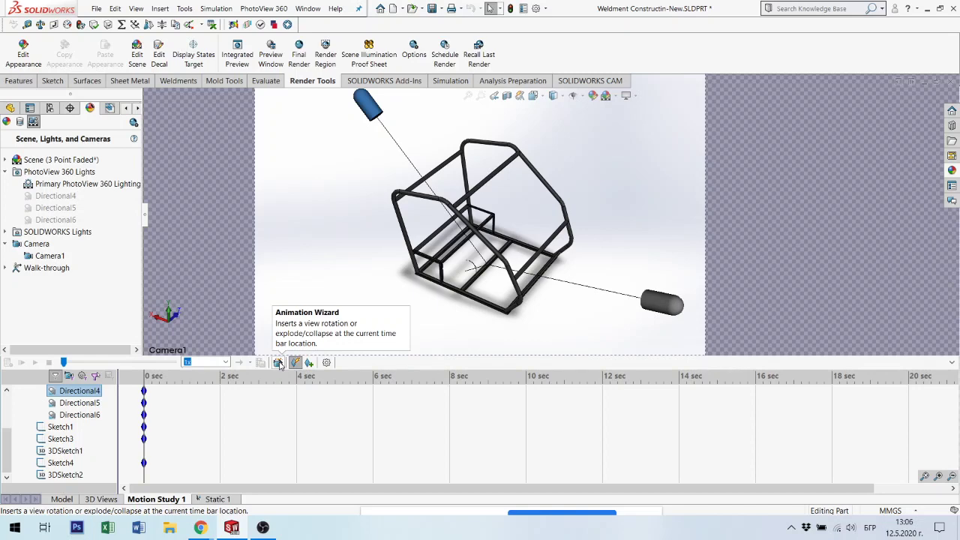
# Use the Animation Wizard to rotate the model twice about Y, 20 s long starting at 5 s
pyautogui.click(279, 364)
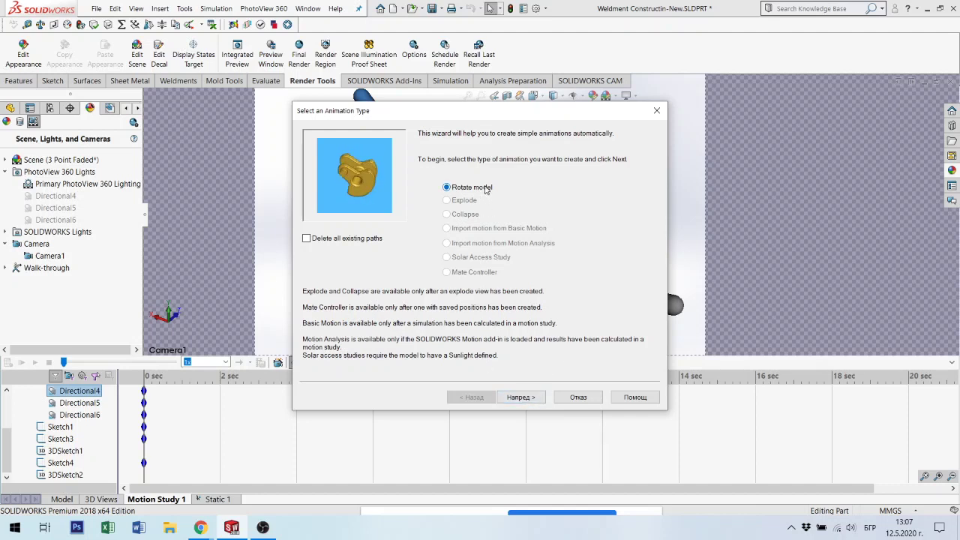
pyautogui.click(525, 397)
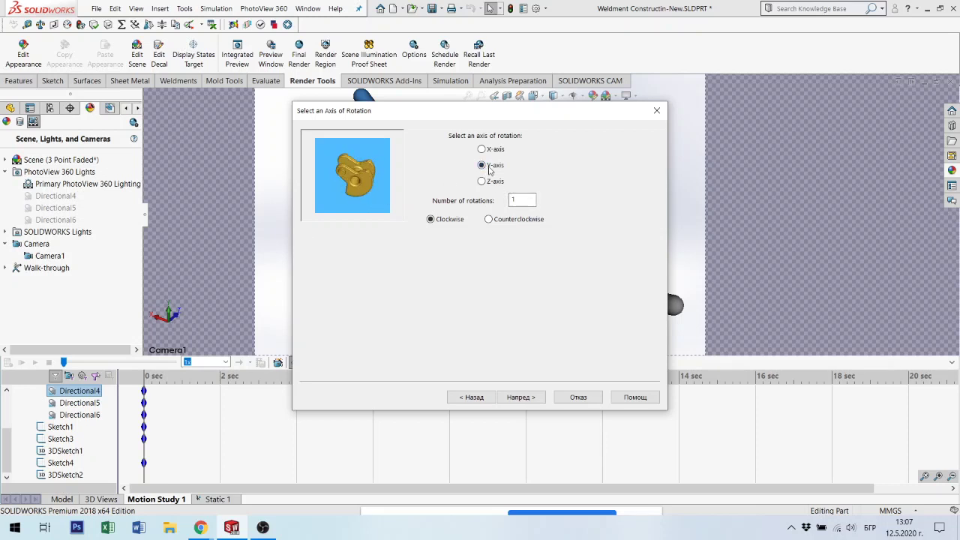
pyautogui.click(482, 150)
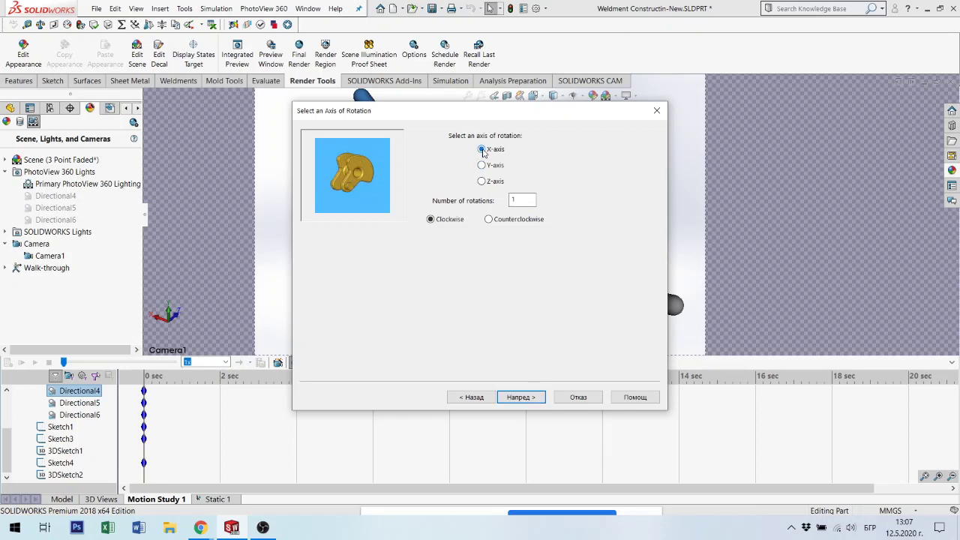
pyautogui.click(481, 181)
pyautogui.click(482, 165)
pyautogui.write('2')
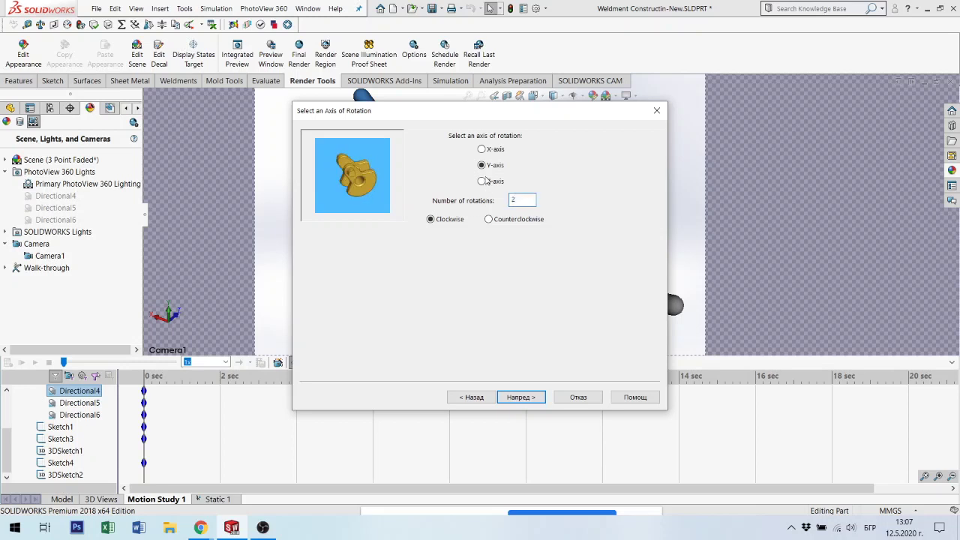
pyautogui.click(523, 398)
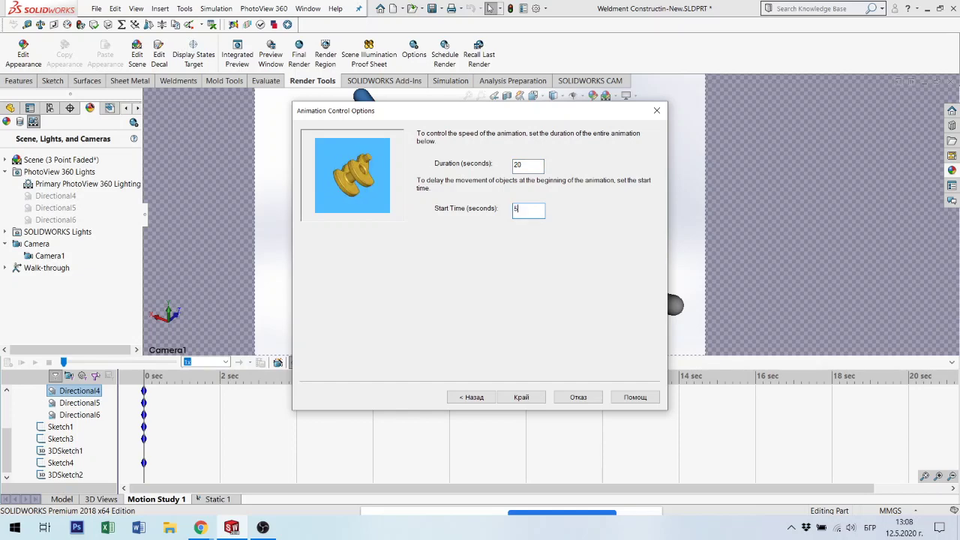
pyautogui.click(525, 398)
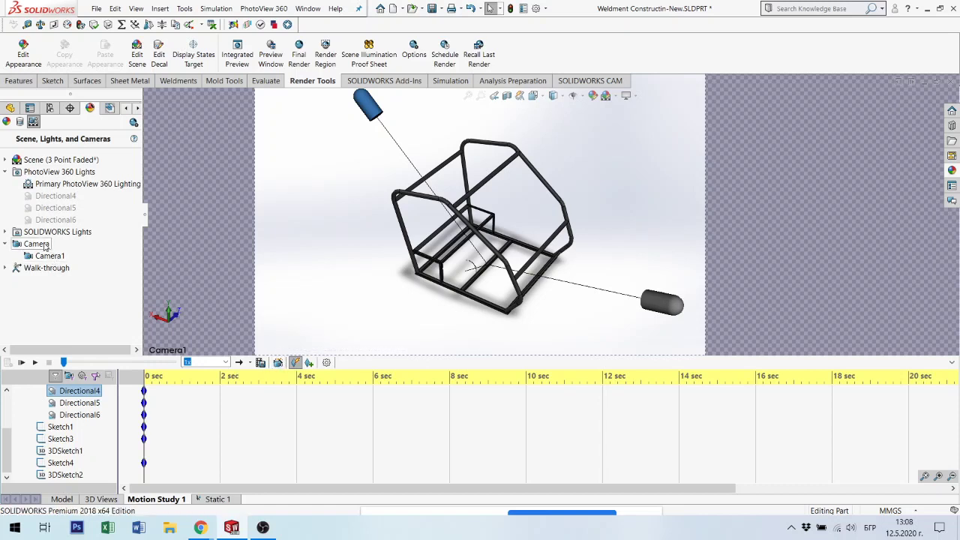
# Rerun the Animation Wizard for one clockwise Y-axis rotation lasting 10 seconds
pyautogui.click(36, 244)
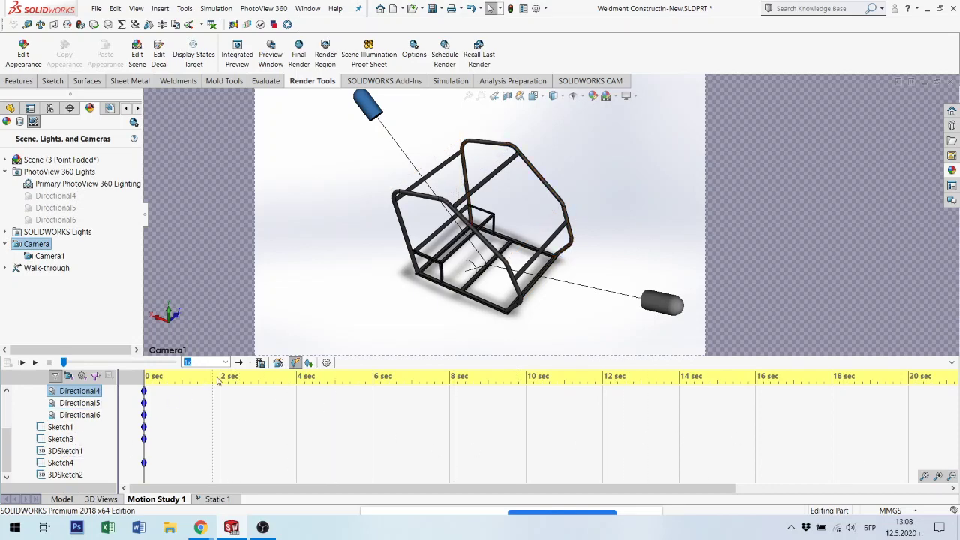
pyautogui.click(278, 363)
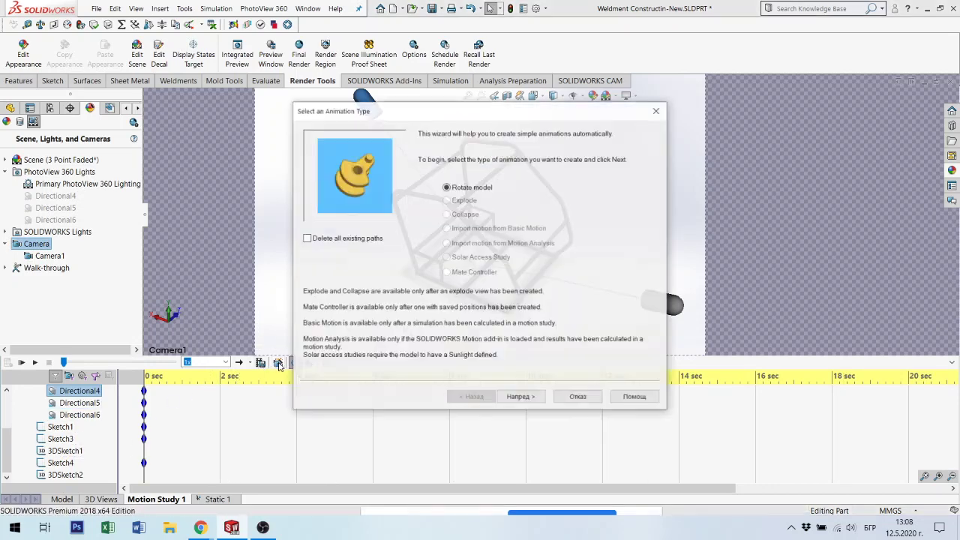
pyautogui.click(527, 398)
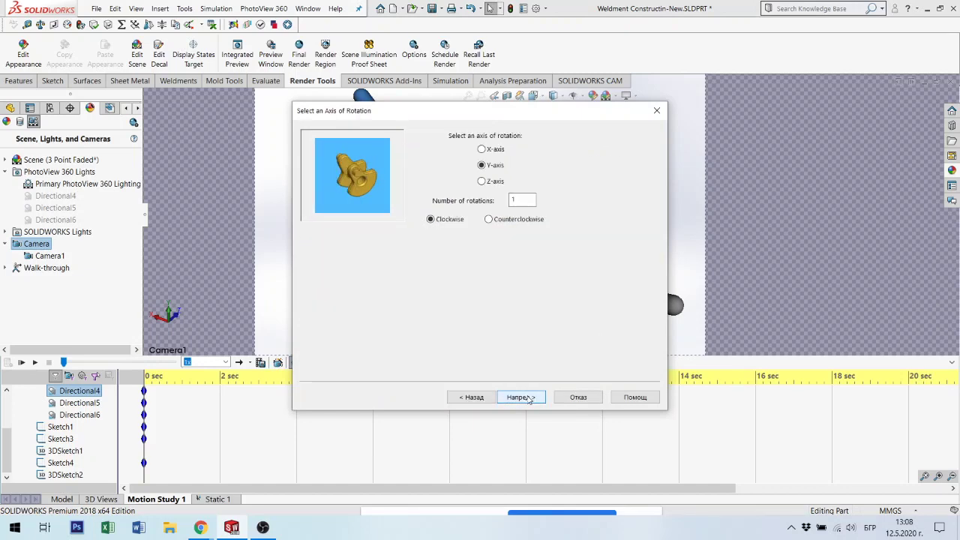
pyautogui.click(528, 397)
pyautogui.click(528, 398)
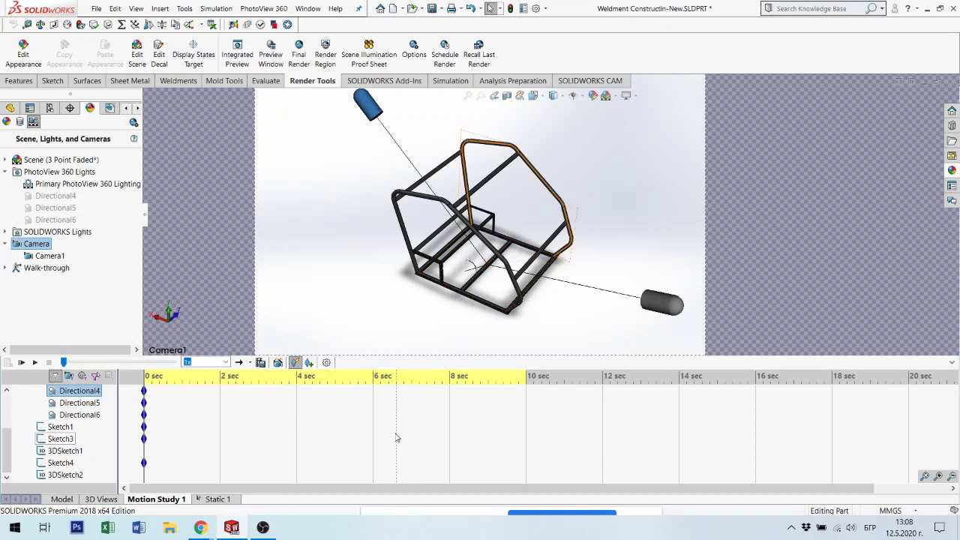
pyautogui.scroll(2, 397, 438)
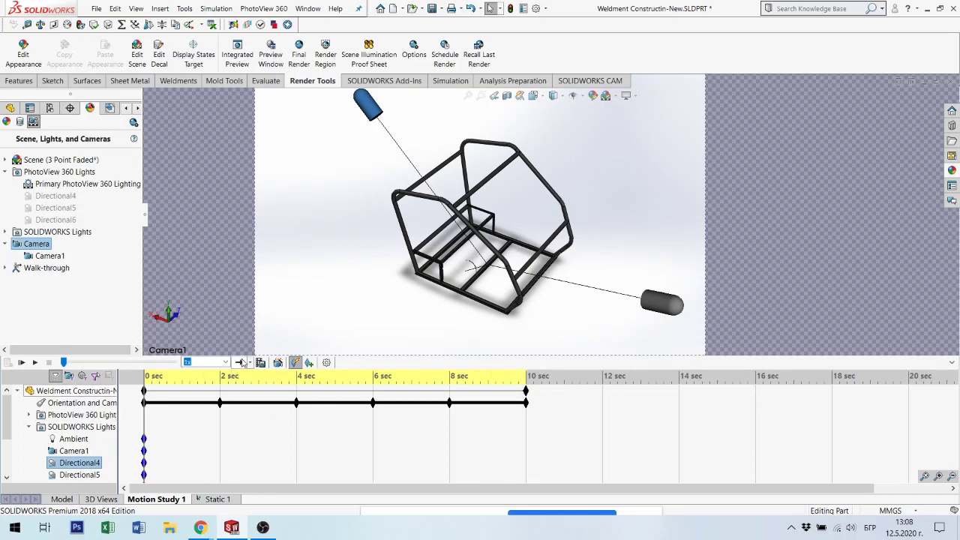
# Play the rotation, then drag the final orientation key from 10 to 14 sec
pyautogui.click(309, 362)
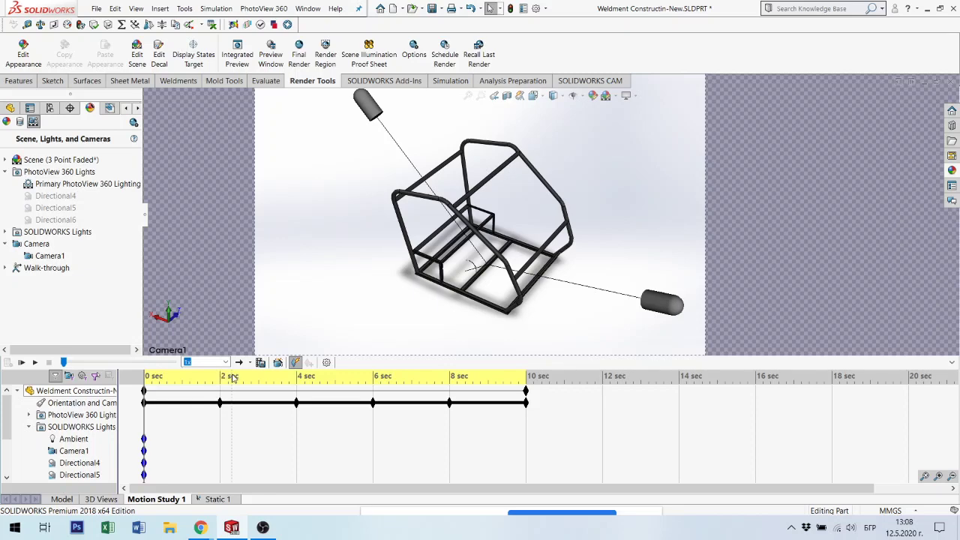
pyautogui.click(34, 363)
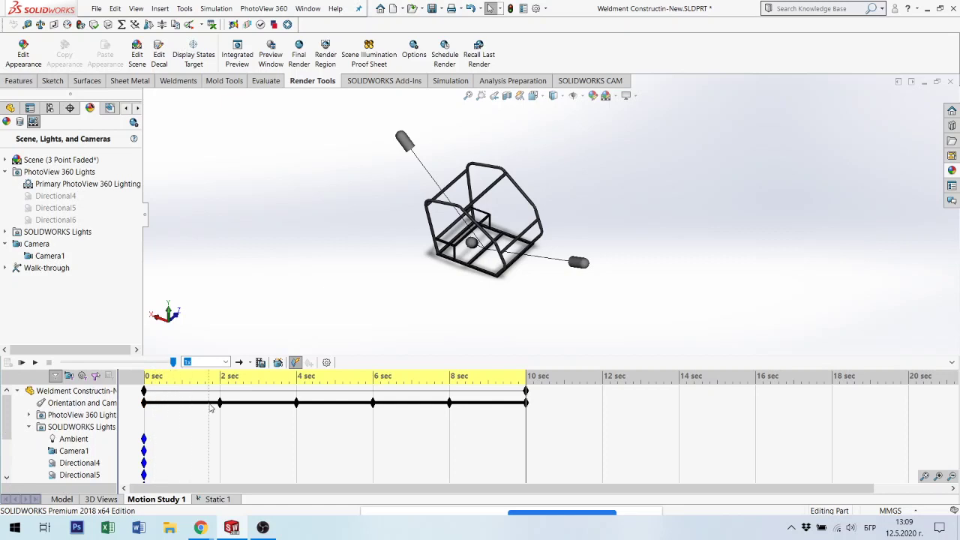
pyautogui.click(525, 403)
pyautogui.moveTo(525, 392); pyautogui.dragTo(593, 401)
pyautogui.moveTo(593, 401); pyautogui.dragTo(679, 398)
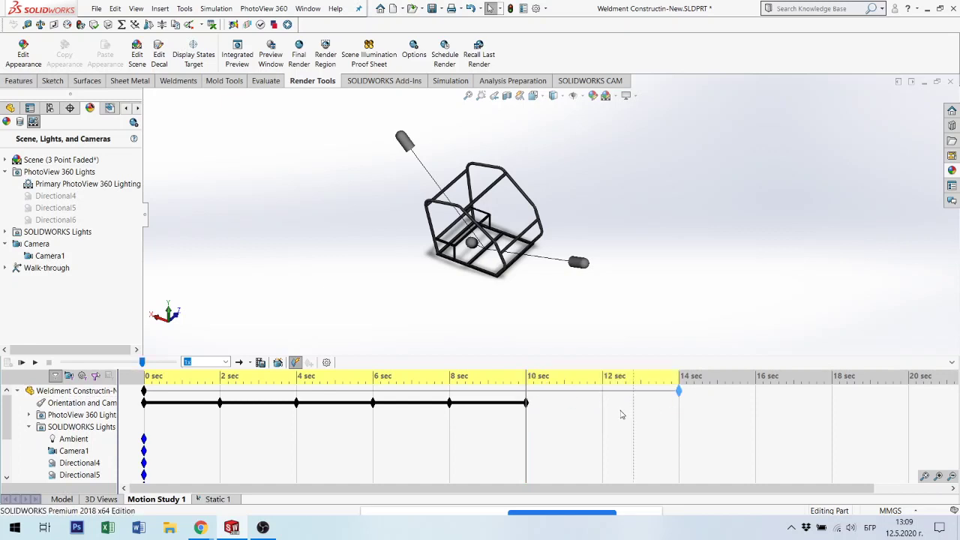
pyautogui.moveTo(527, 405); pyautogui.dragTo(679, 403)
# Move the orientation keys 8→10 sec and 6→8 sec, then replay and stop the animation
pyautogui.click(221, 404)
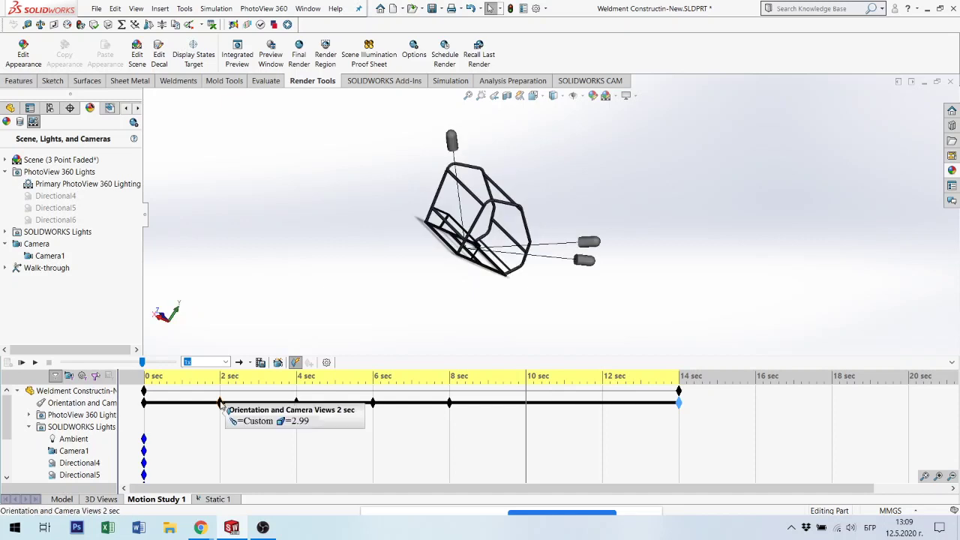
pyautogui.click(297, 403)
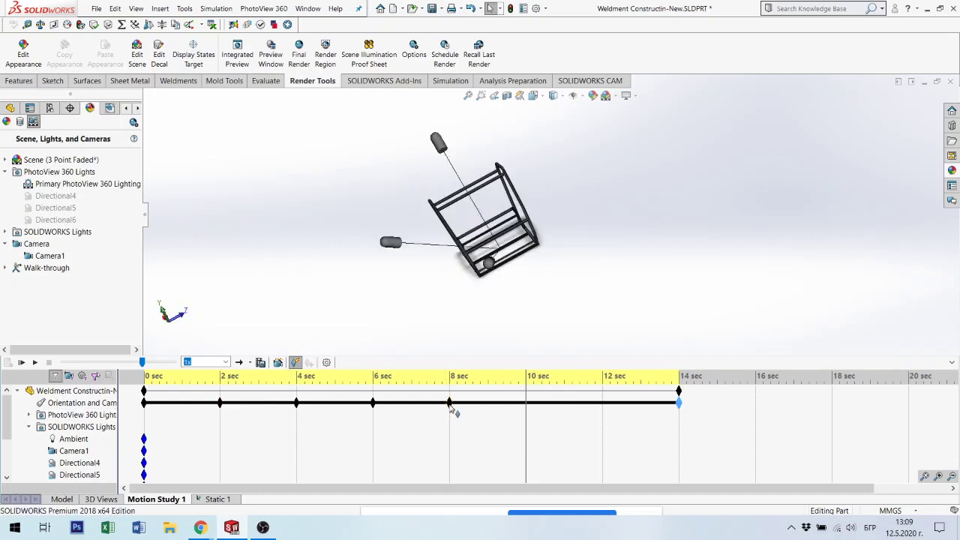
pyautogui.click(450, 404)
pyautogui.moveTo(449, 404); pyautogui.dragTo(526, 403)
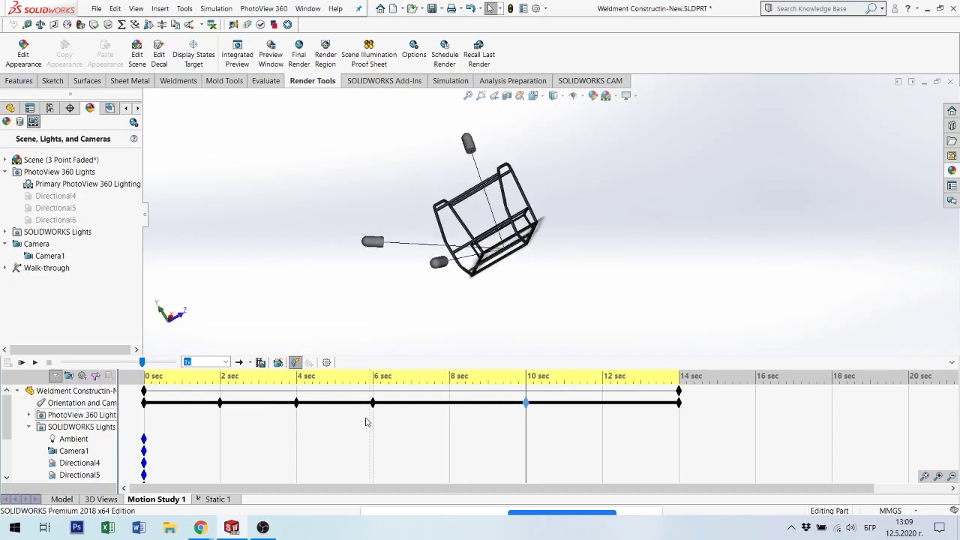
pyautogui.moveTo(374, 406); pyautogui.dragTo(448, 406)
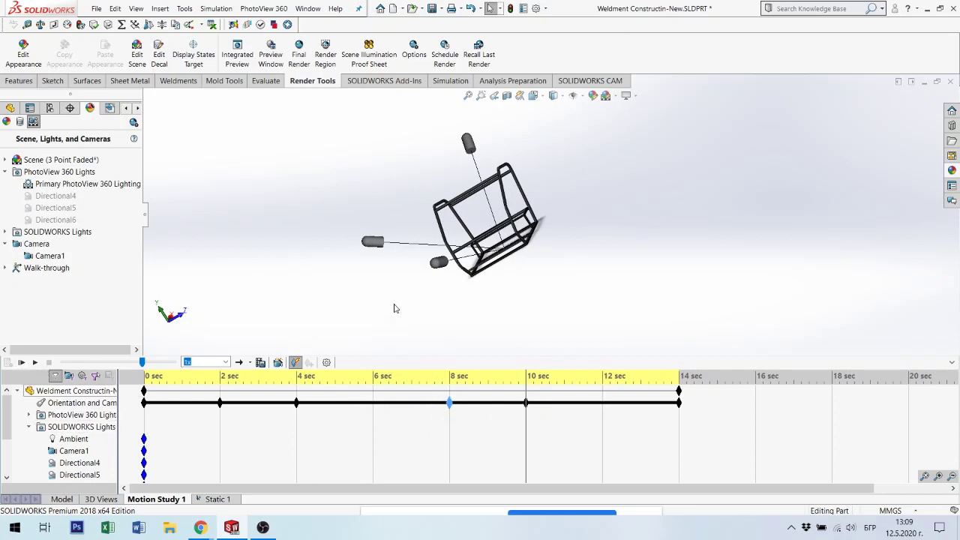
pyautogui.click(34, 362)
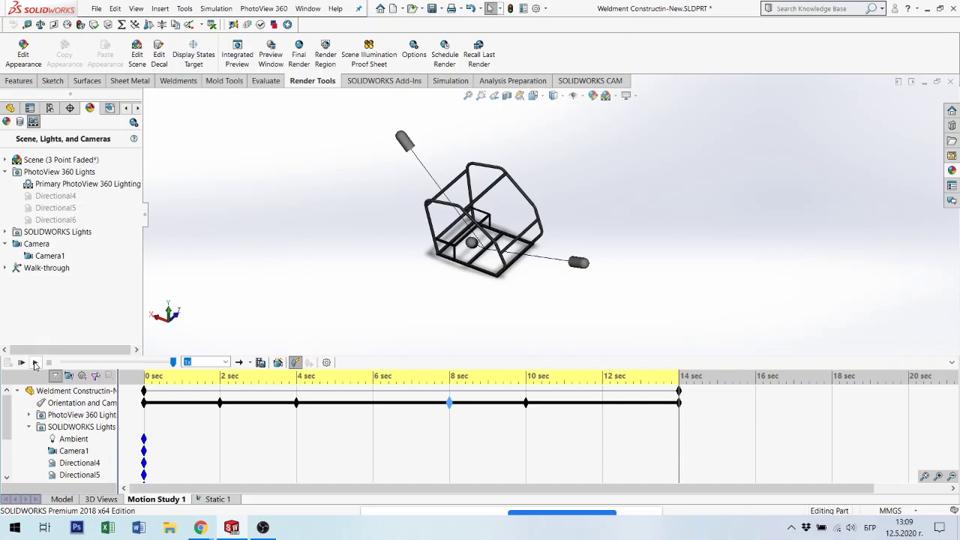
pyautogui.click(35, 362)
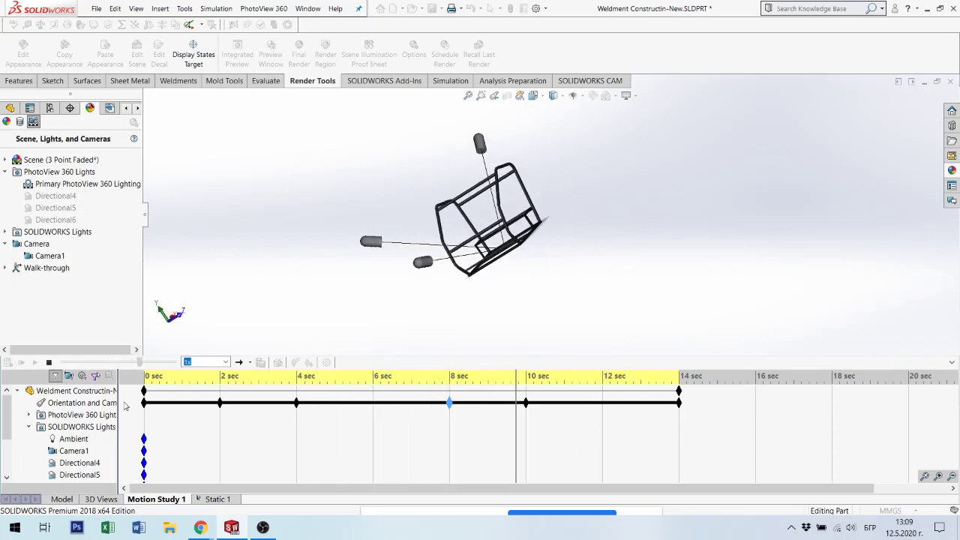
pyautogui.click(48, 363)
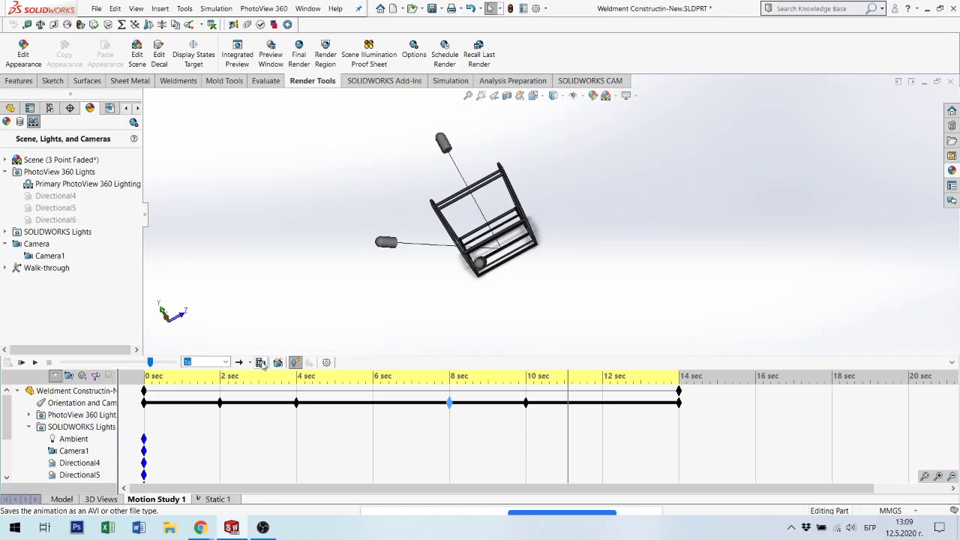
# Open Save Animation and set the renderer to PhotoView 360
pyautogui.click(262, 363)
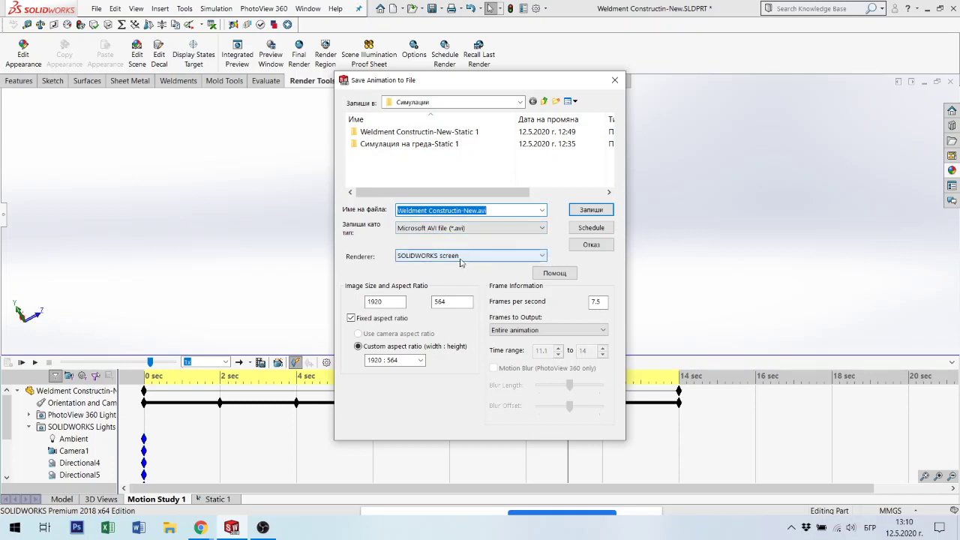
pyautogui.click(546, 259)
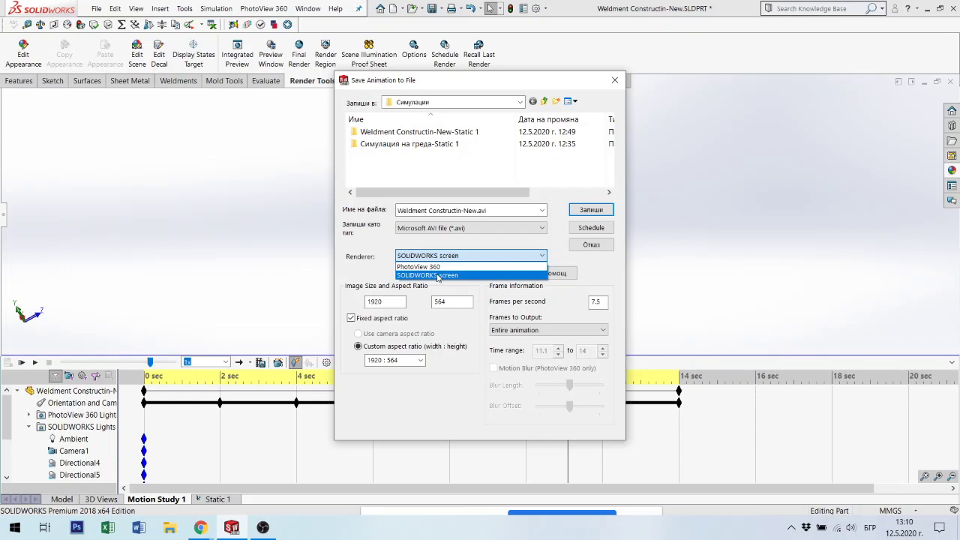
pyautogui.click(431, 268)
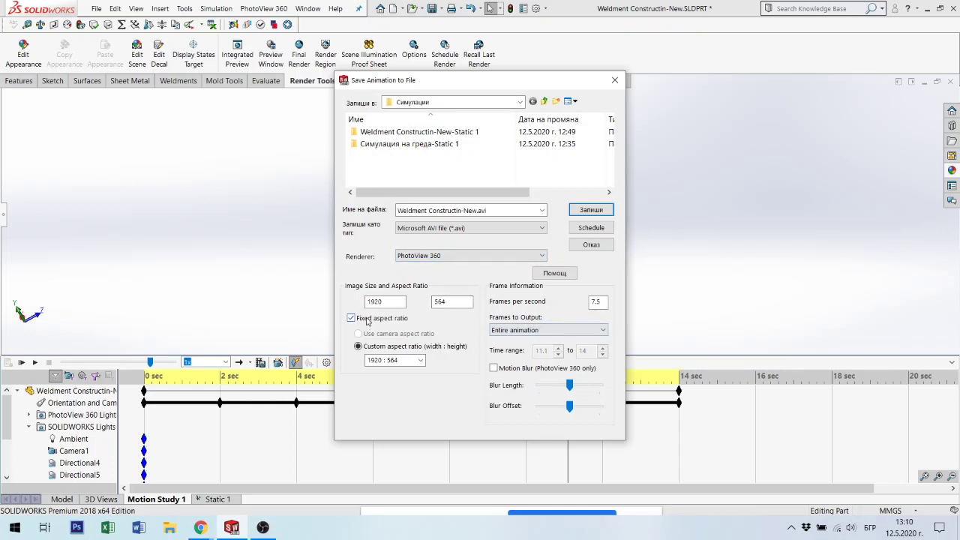
# Use a 16:9 1920 × 1080 frame at 7.5 fps and save as Weldment Constructin-New.avi
pyautogui.moveTo(388, 300); pyautogui.dragTo(357, 303)
pyautogui.press('Tab')
pyautogui.click(420, 360)
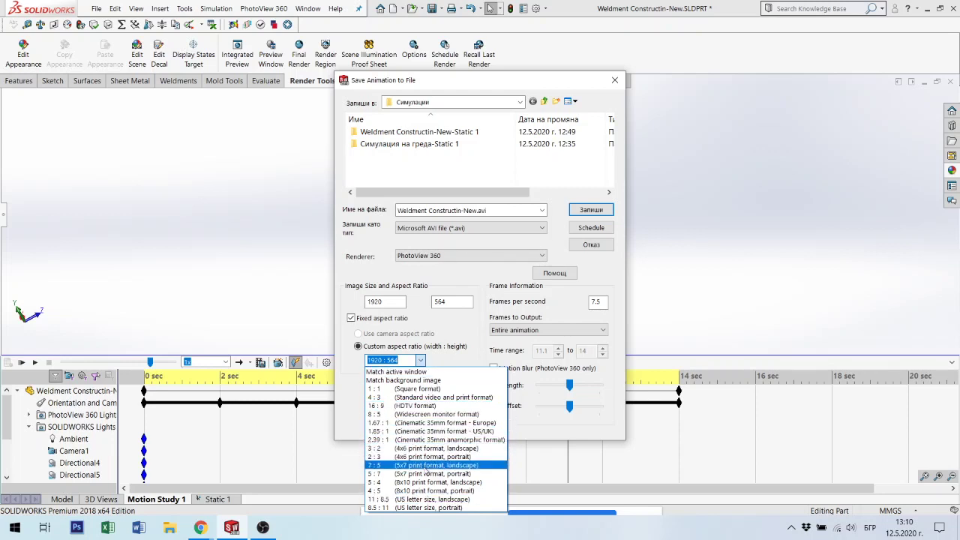
pyautogui.click(403, 406)
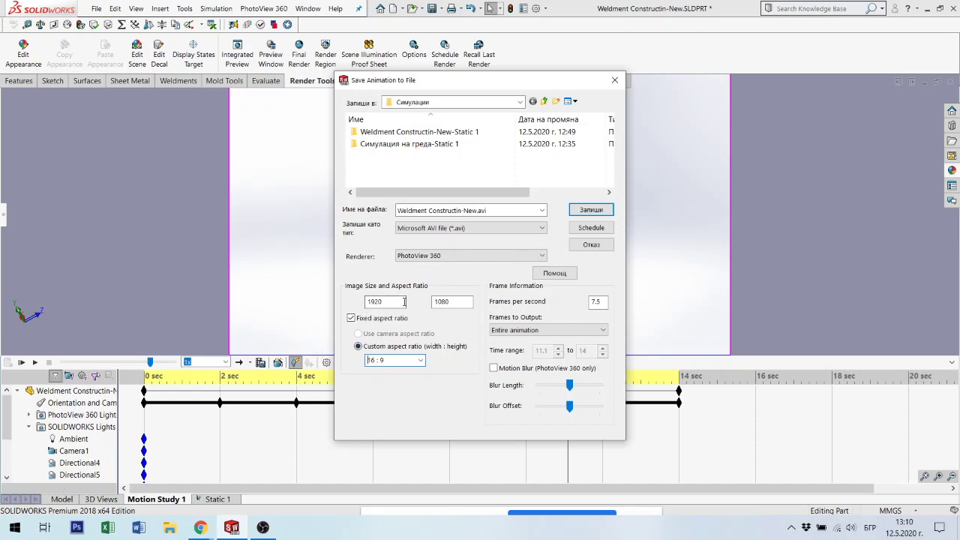
pyautogui.click(381, 303)
pyautogui.press('Tab')
pyautogui.press('Tab')
pyautogui.doubleClick(605, 302)
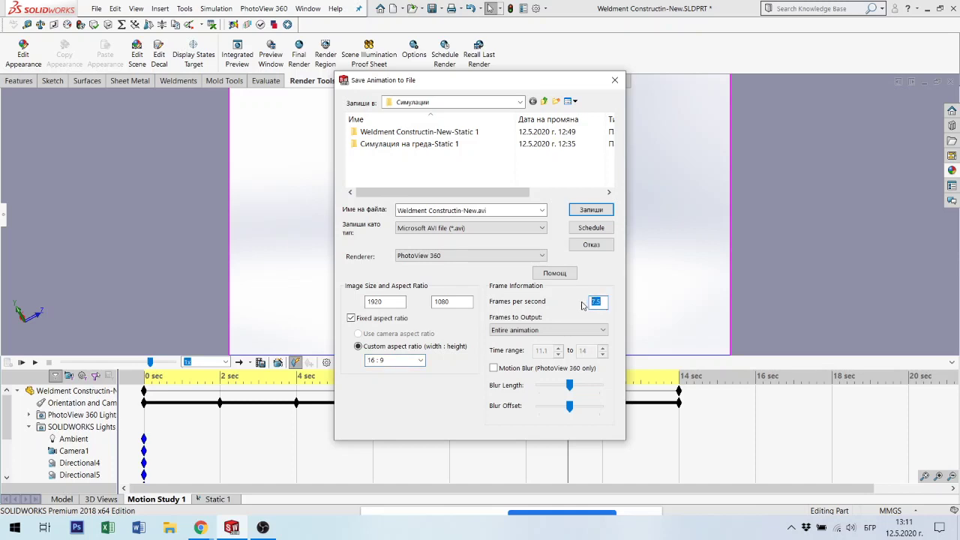
pyautogui.click(591, 211)
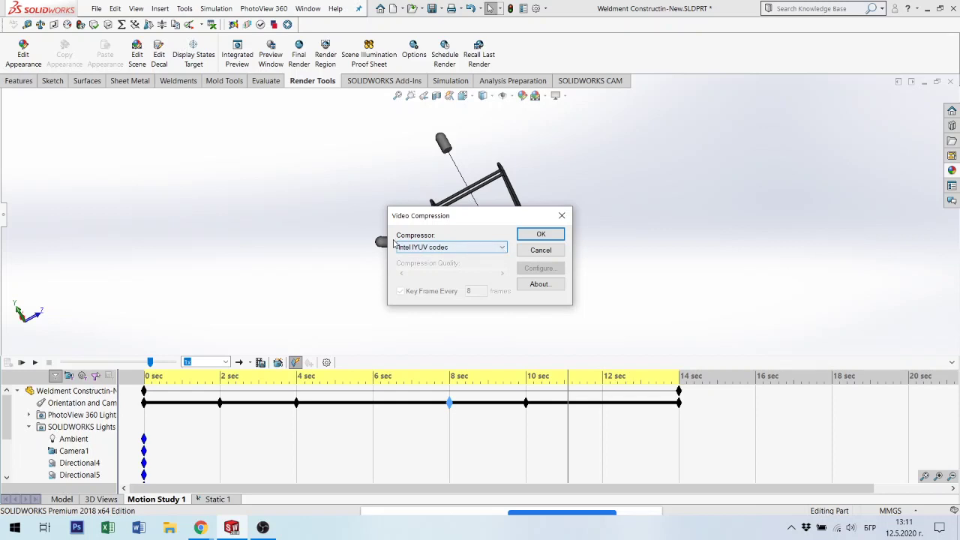
# Keep the Intel IYUV codec compressor and start rendering the animation
pyautogui.click(505, 248)
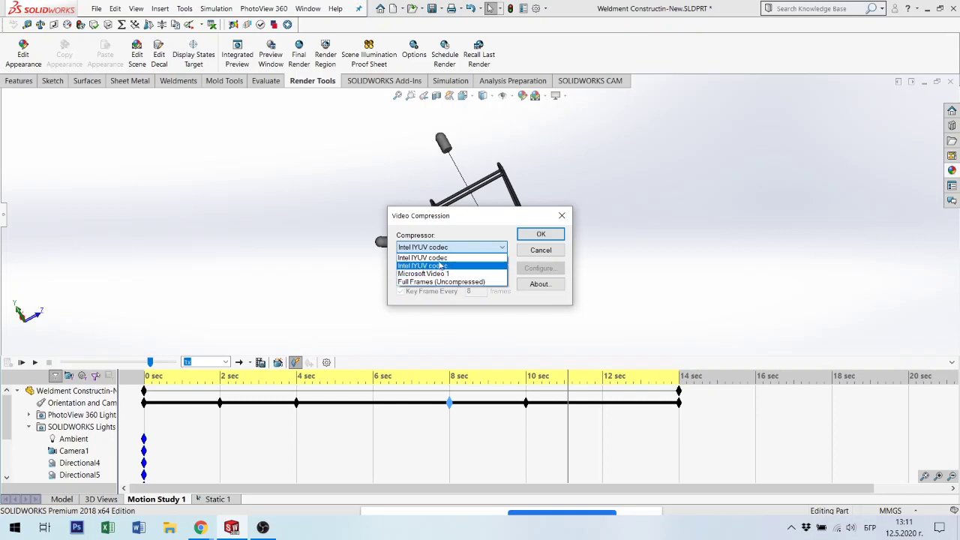
pyautogui.click(549, 237)
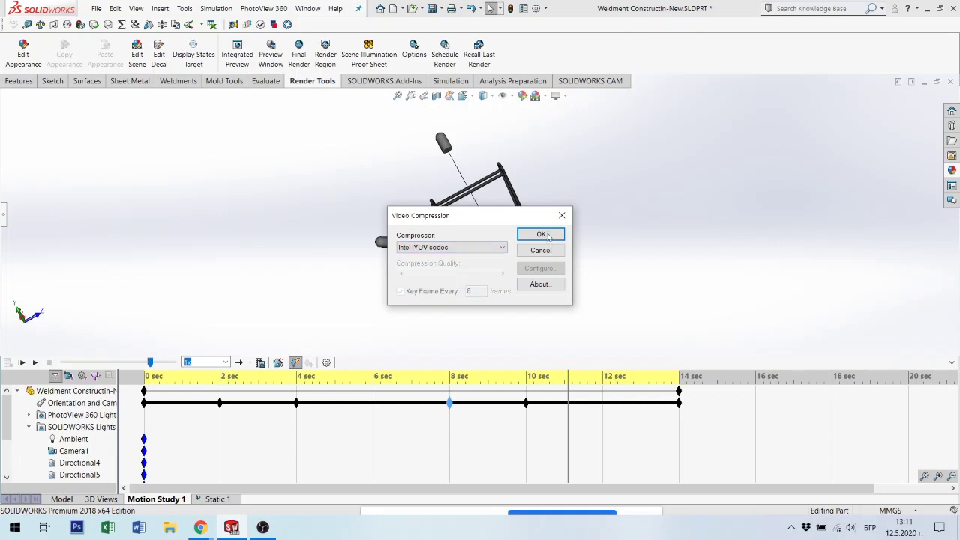
pyautogui.click(546, 236)
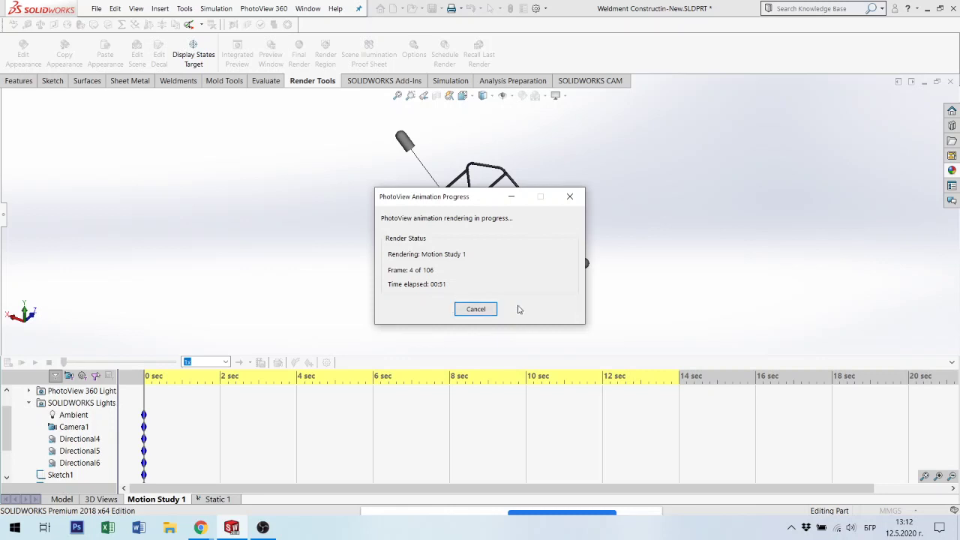
# Cancel the PhotoView 360 animation render at frame 5 of 106
pyautogui.click(475, 309)
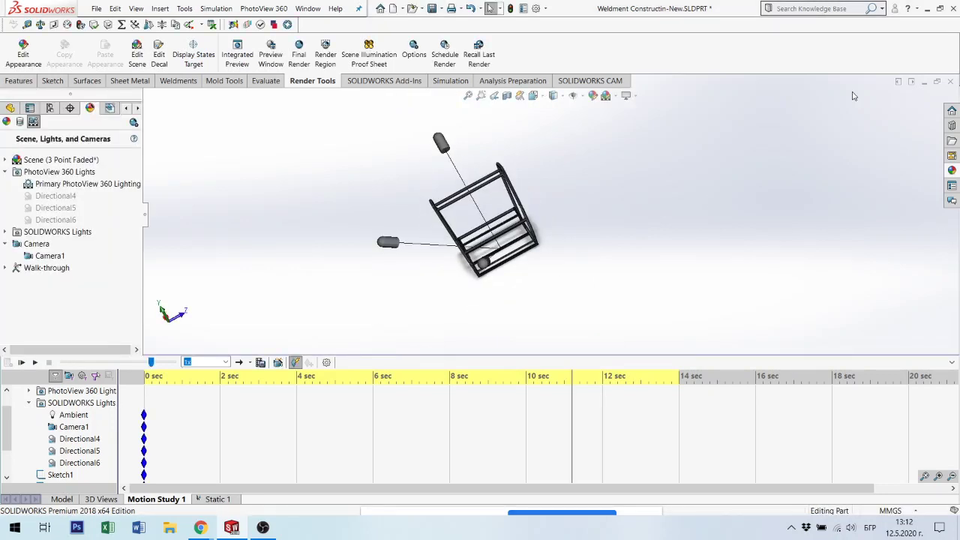